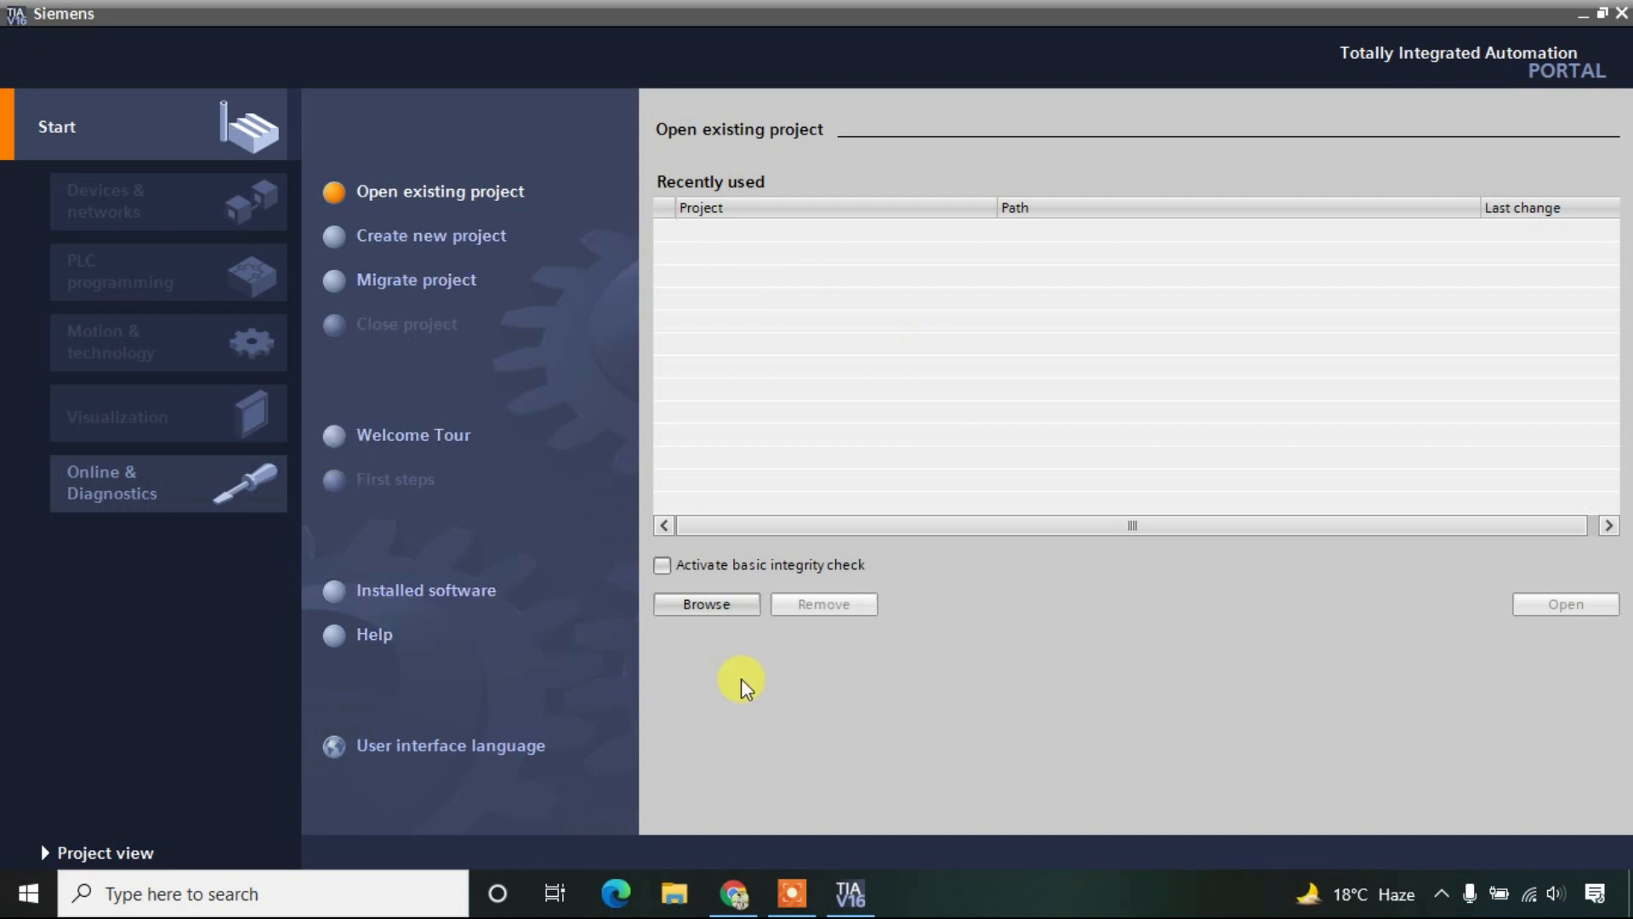
- Switch to the project view and look through the project and window commands it offers
{"action": "left_click", "coordinate": [116, 854]}
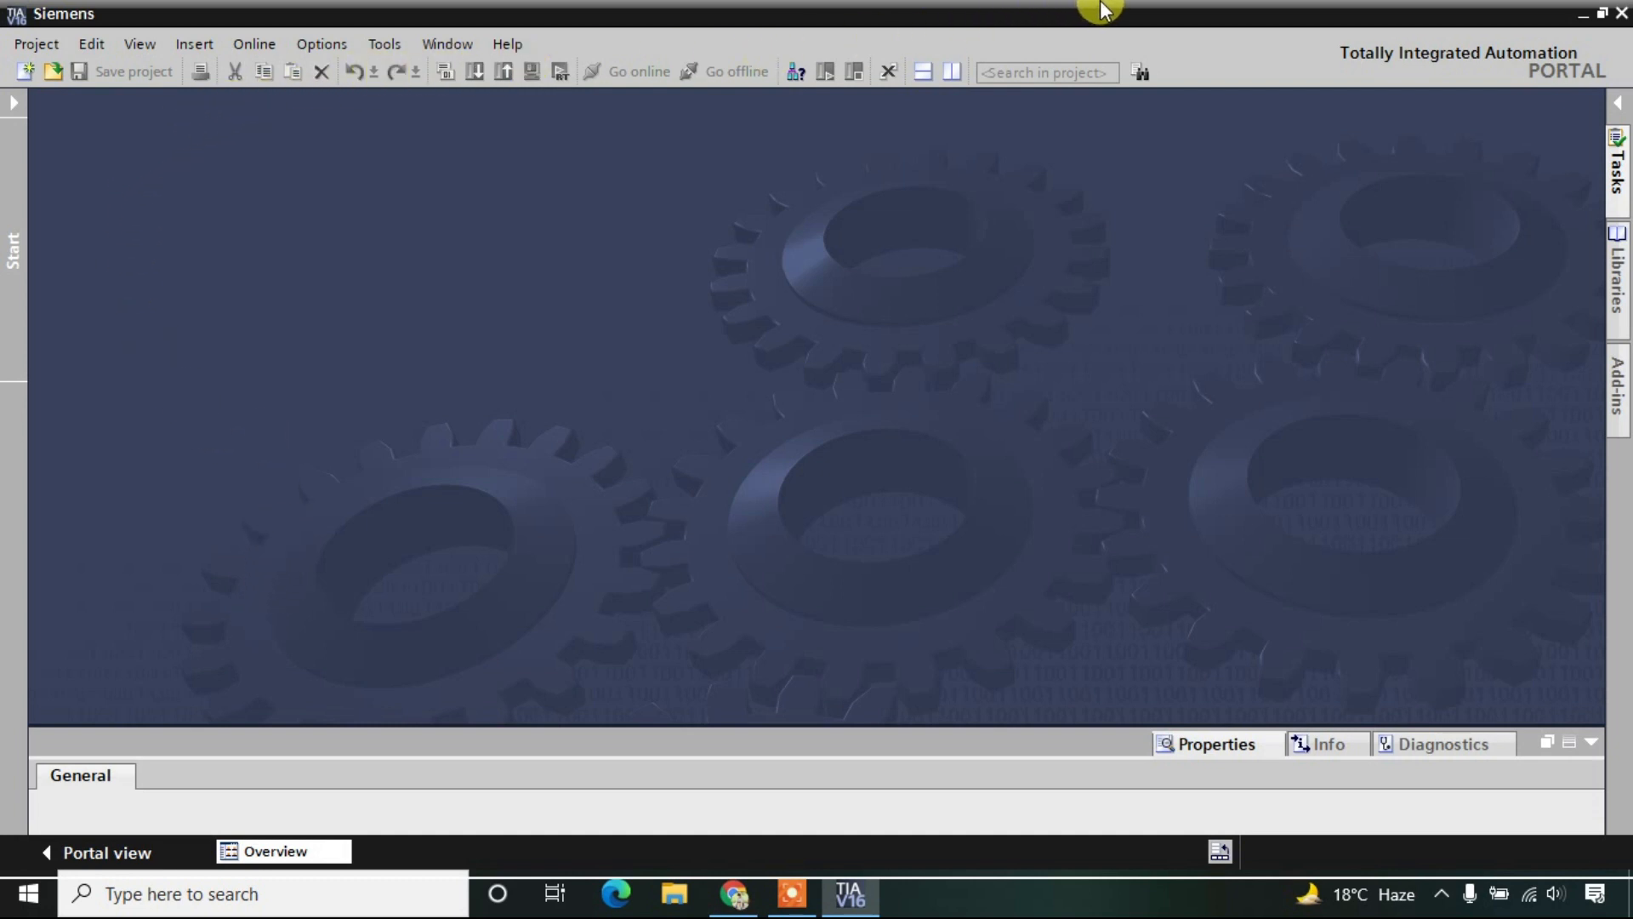
{"action": "left_click", "coordinate": [48, 48]}
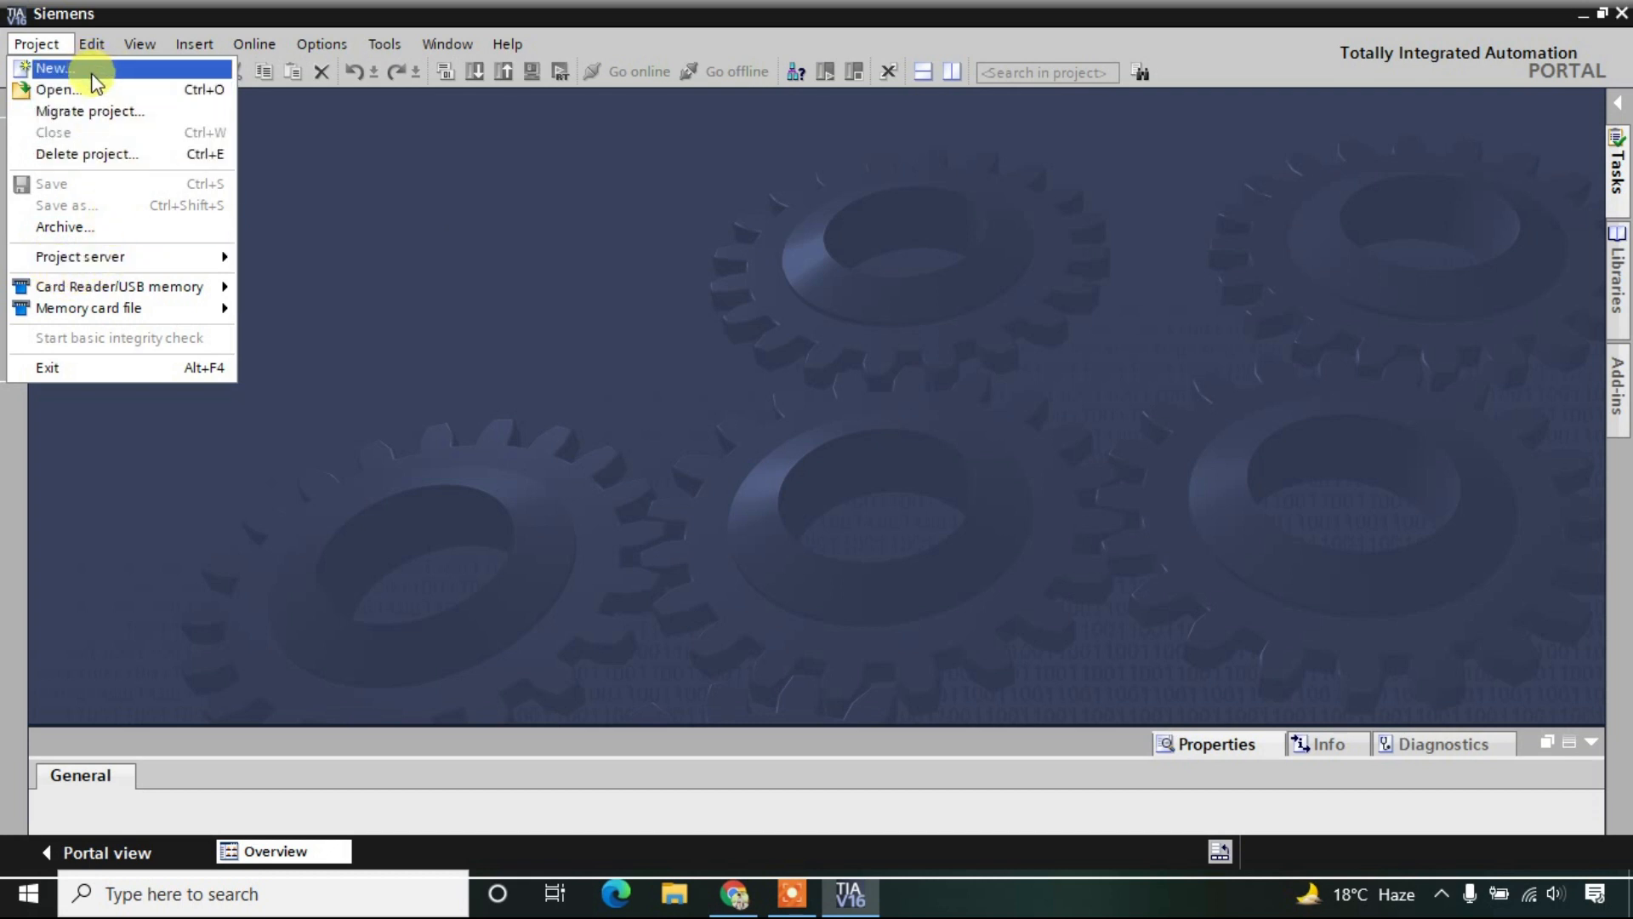
{"action": "mouse_move", "coordinate": [94, 53]}
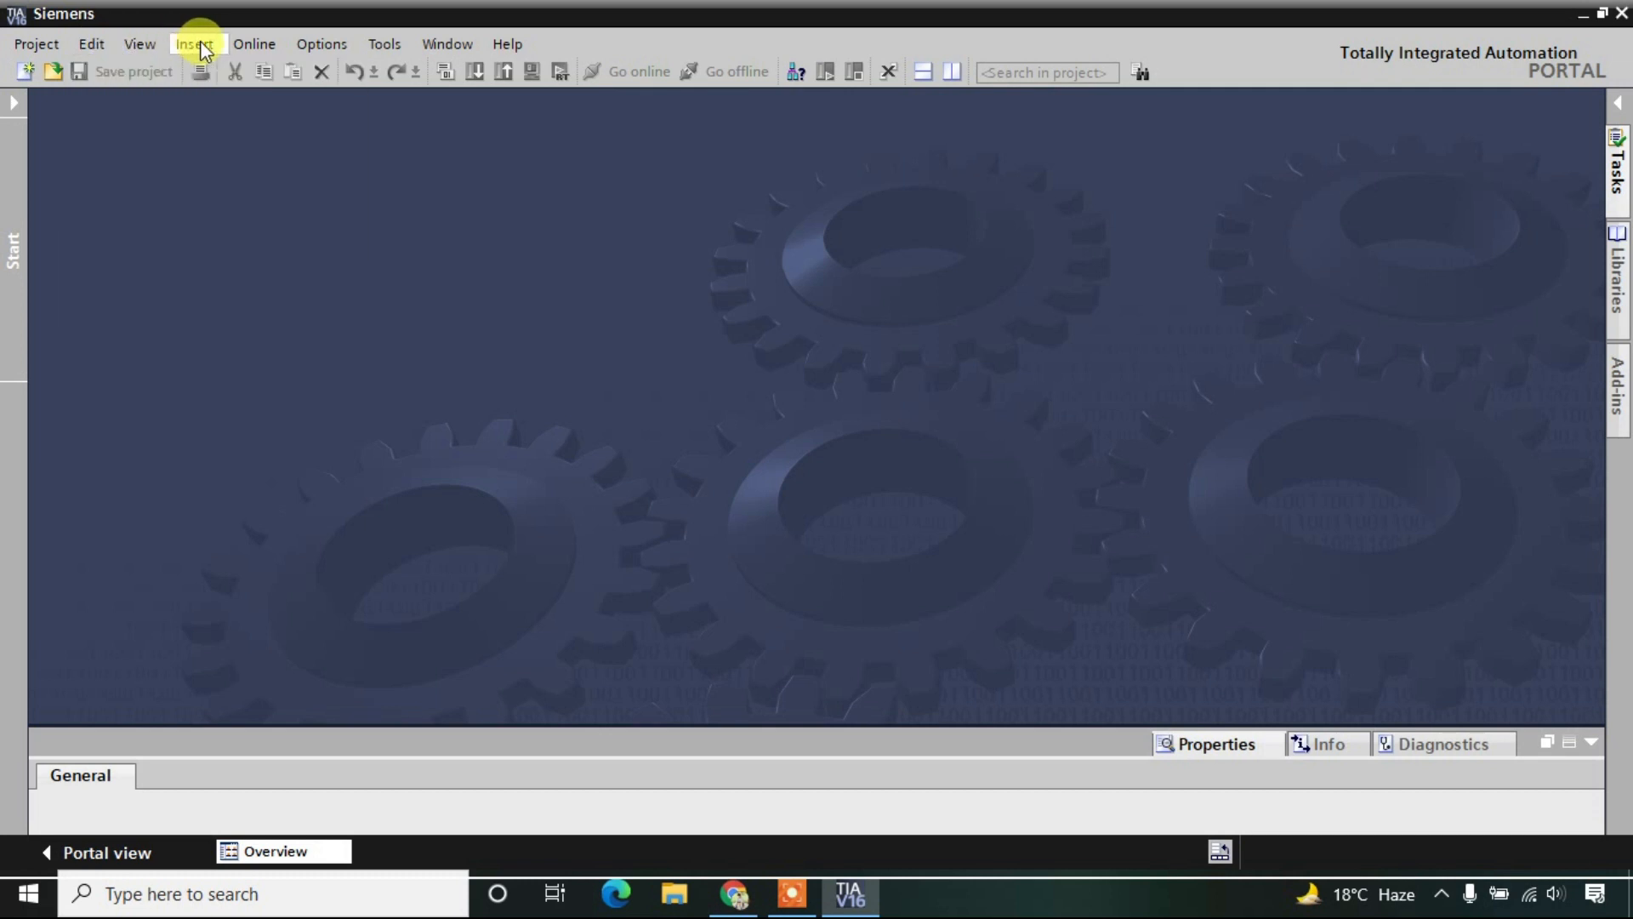
{"action": "mouse_move", "coordinate": [446, 54]}
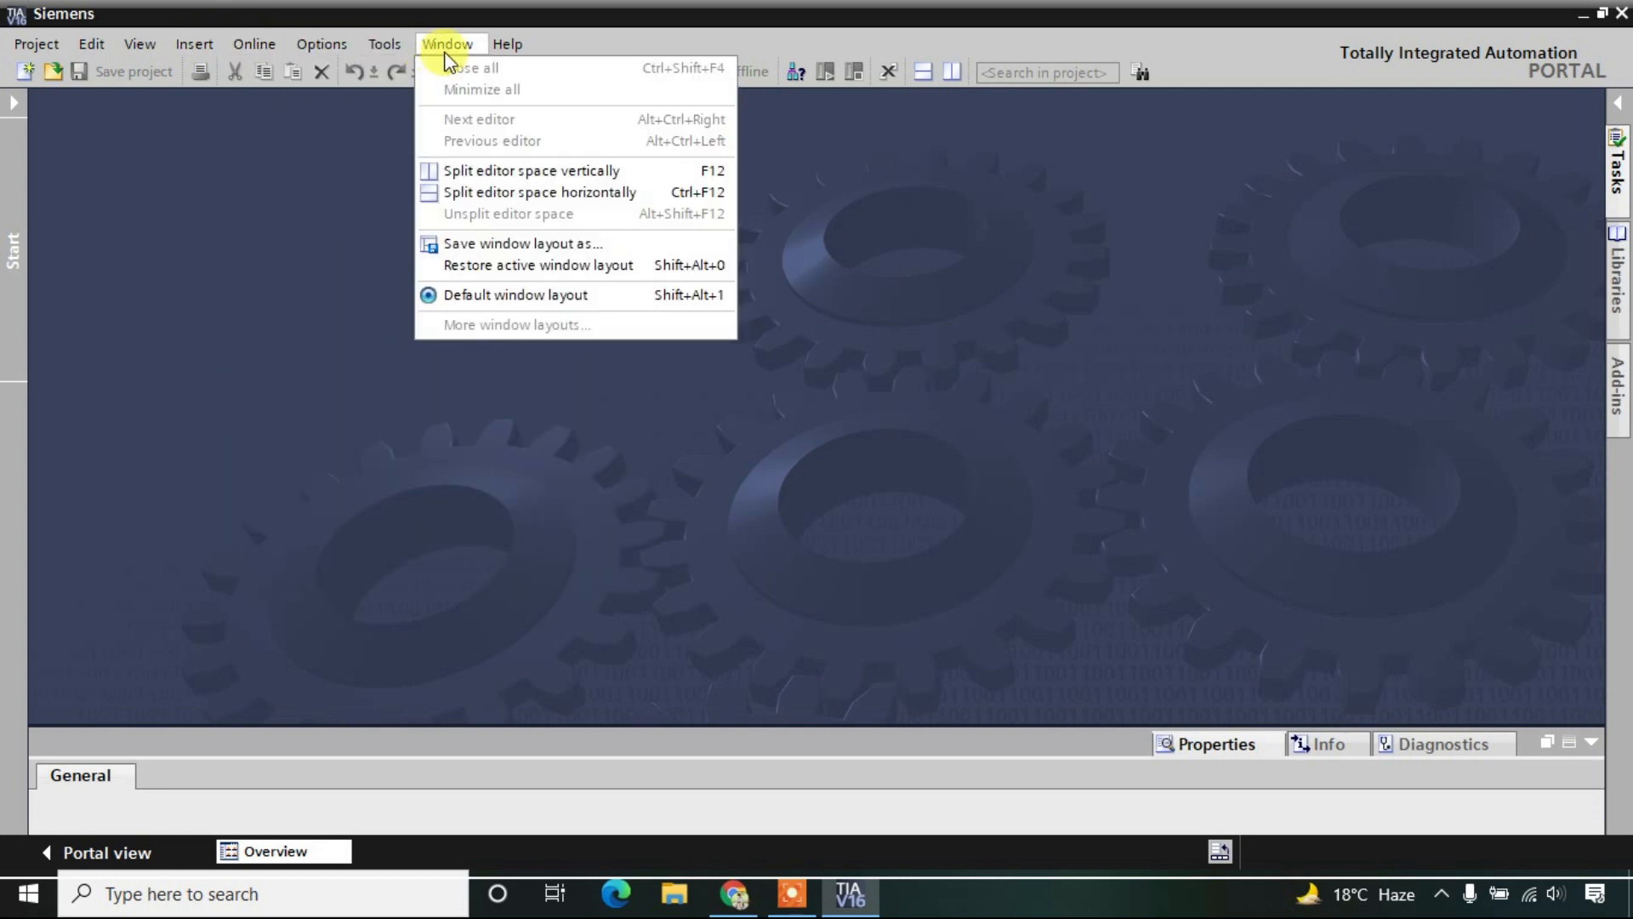
{"action": "mouse_move", "coordinate": [514, 56]}
{"action": "left_click", "coordinate": [79, 241]}
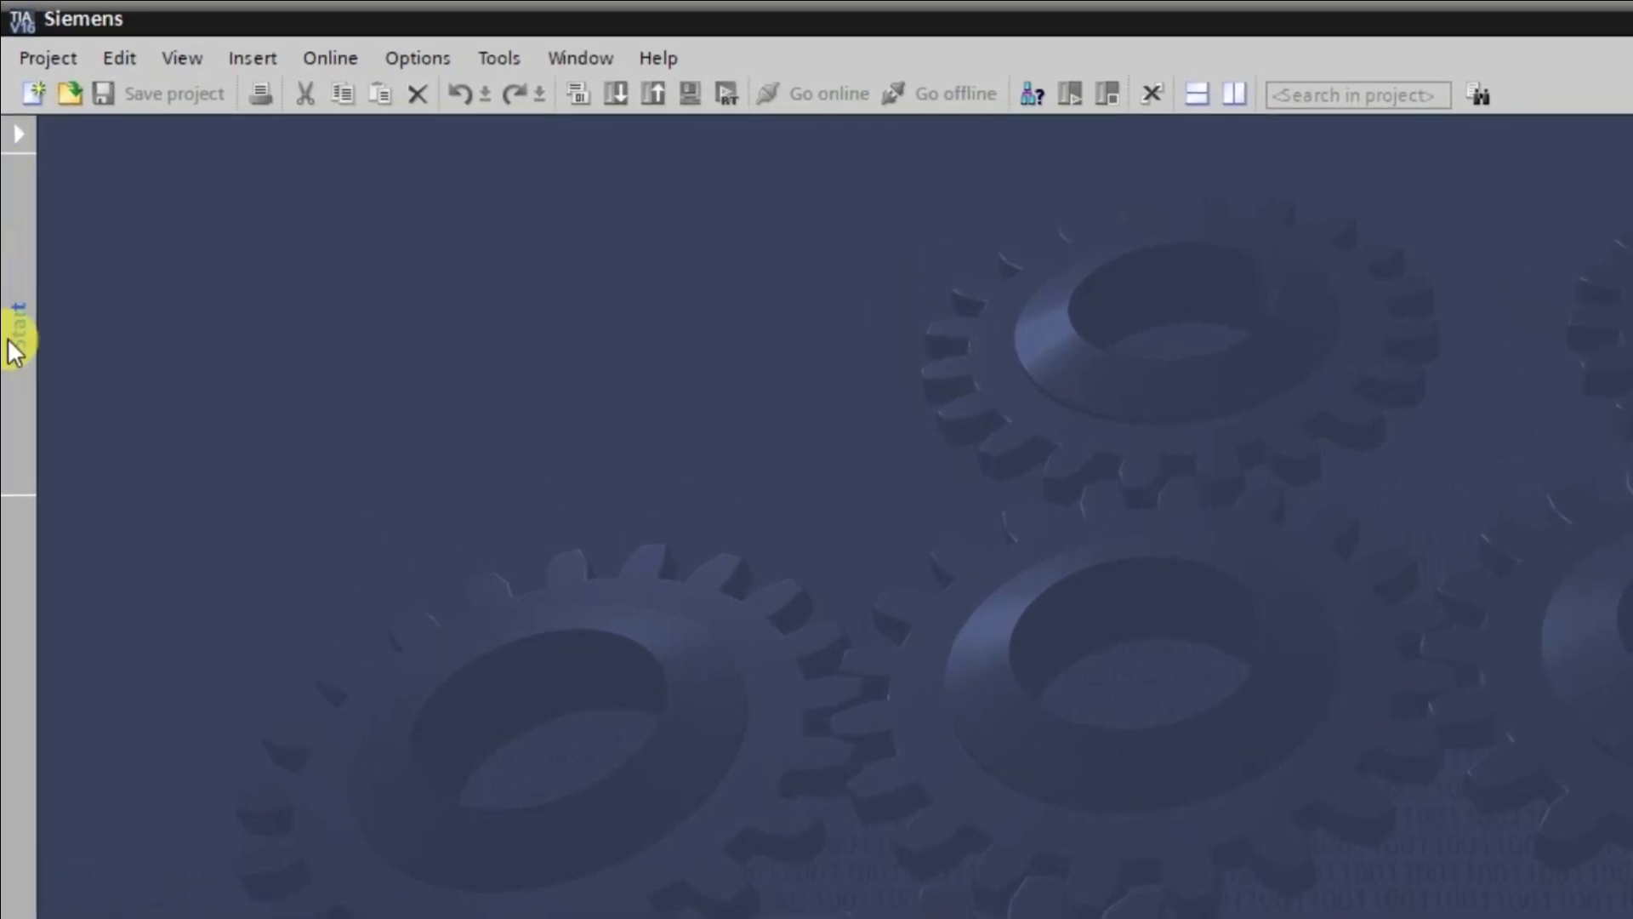
- Expand the project tree to view its contents, collapse it again, and return to the portal view
{"action": "left_click", "coordinate": [9, 340]}
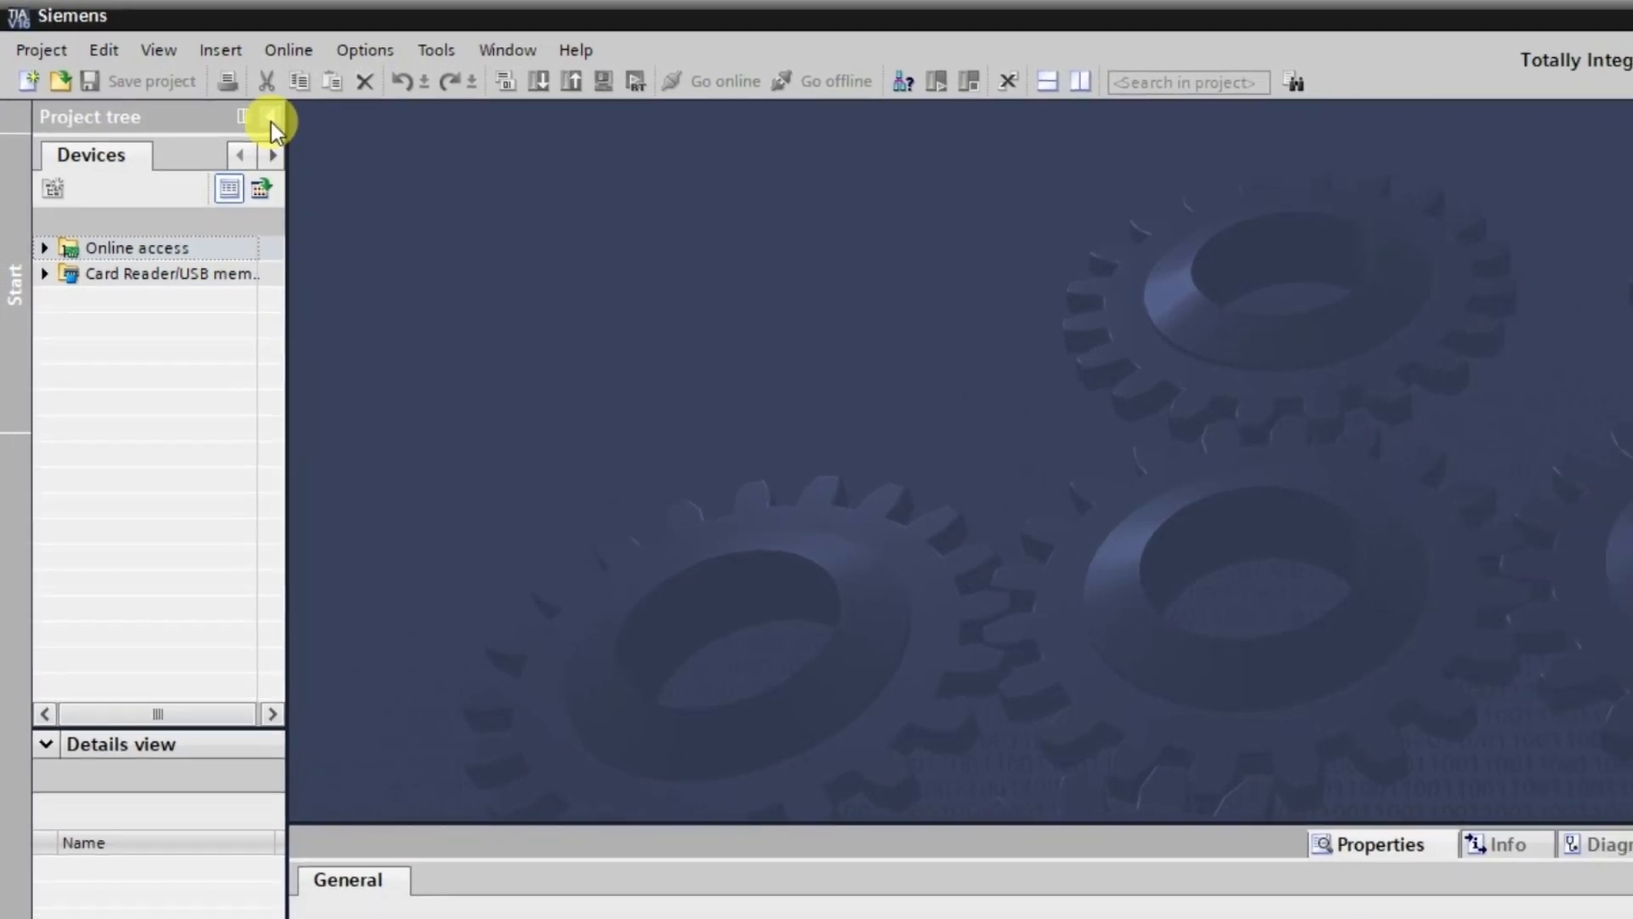
{"action": "left_click", "coordinate": [272, 121]}
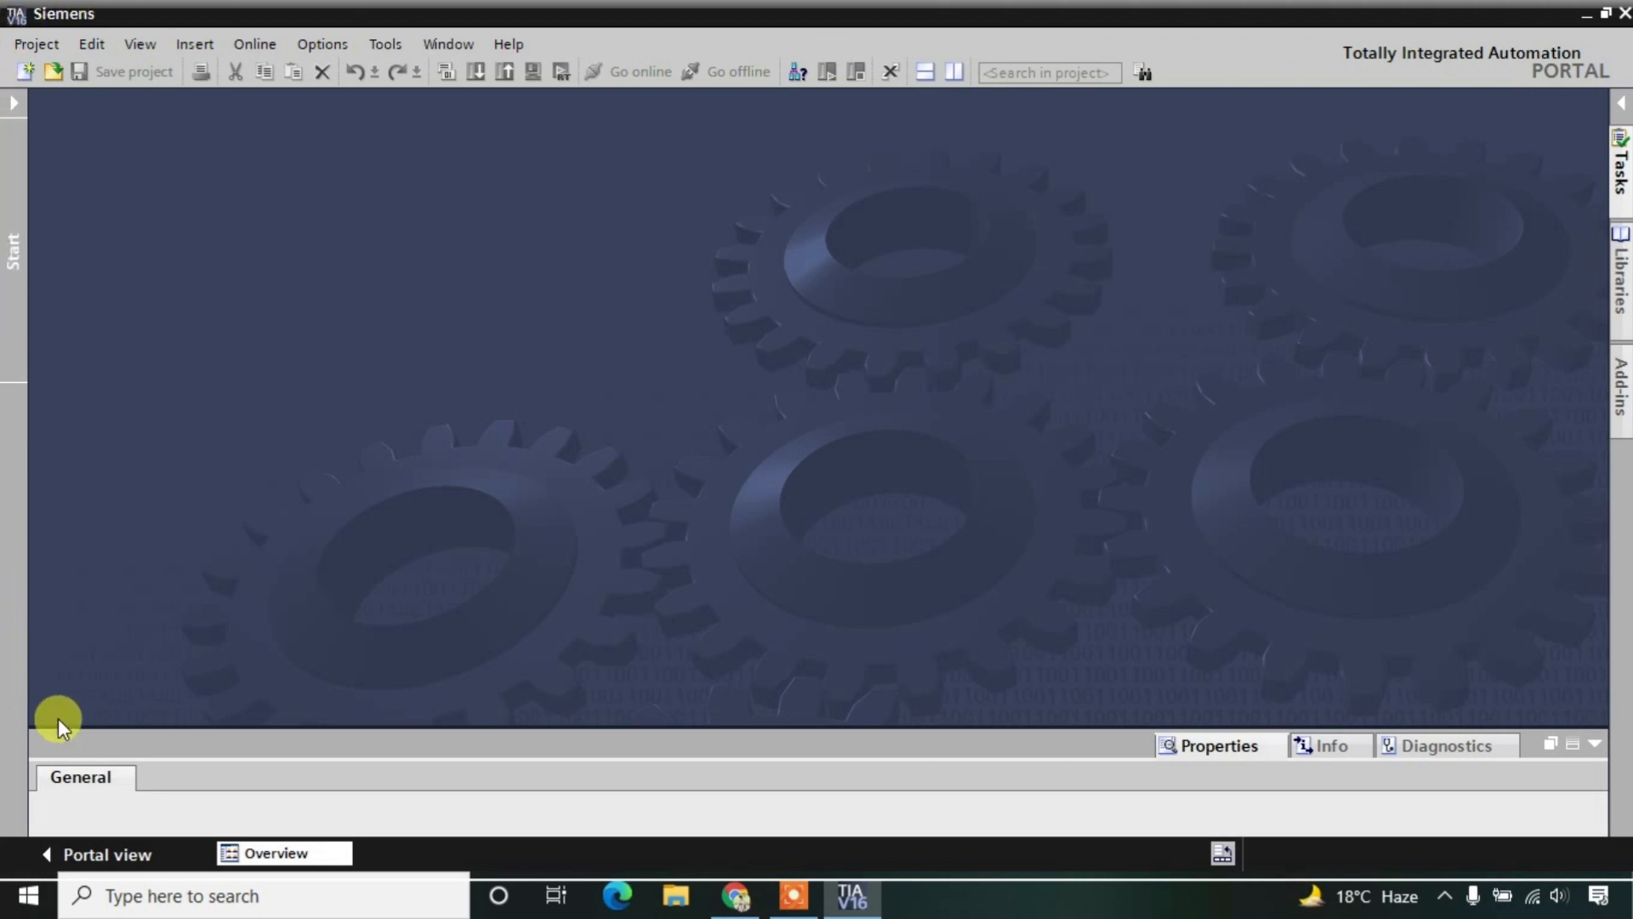
{"action": "left_click", "coordinate": [96, 856]}
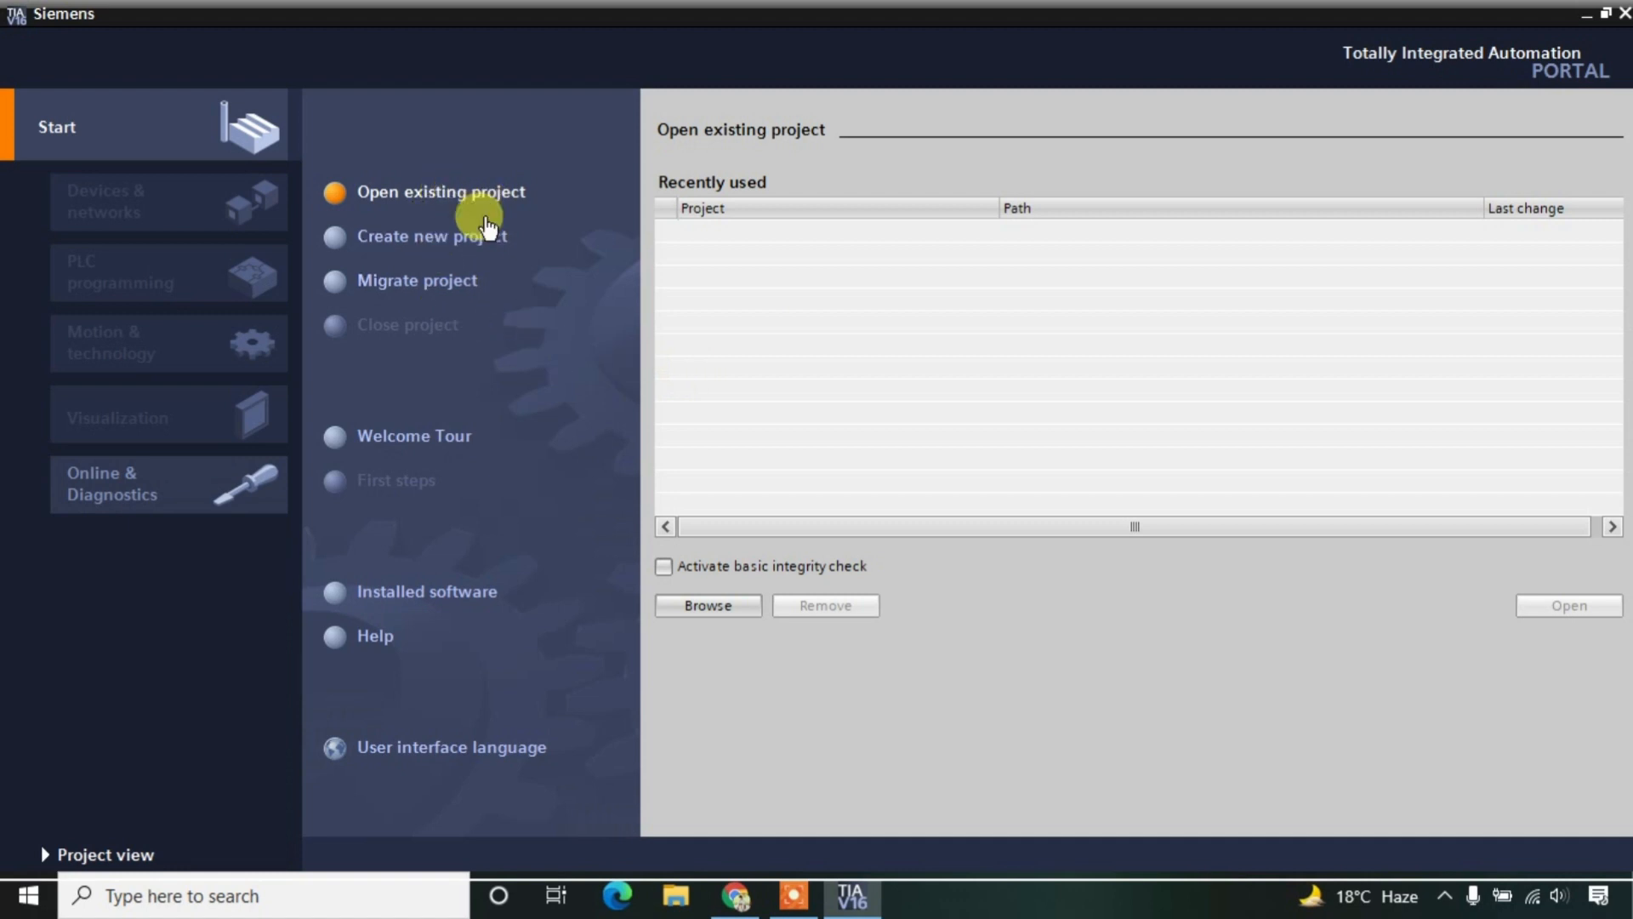
- Create a new project named "Instrumentaion Tools" in the default Automation folder
{"action": "left_click", "coordinate": [405, 243]}
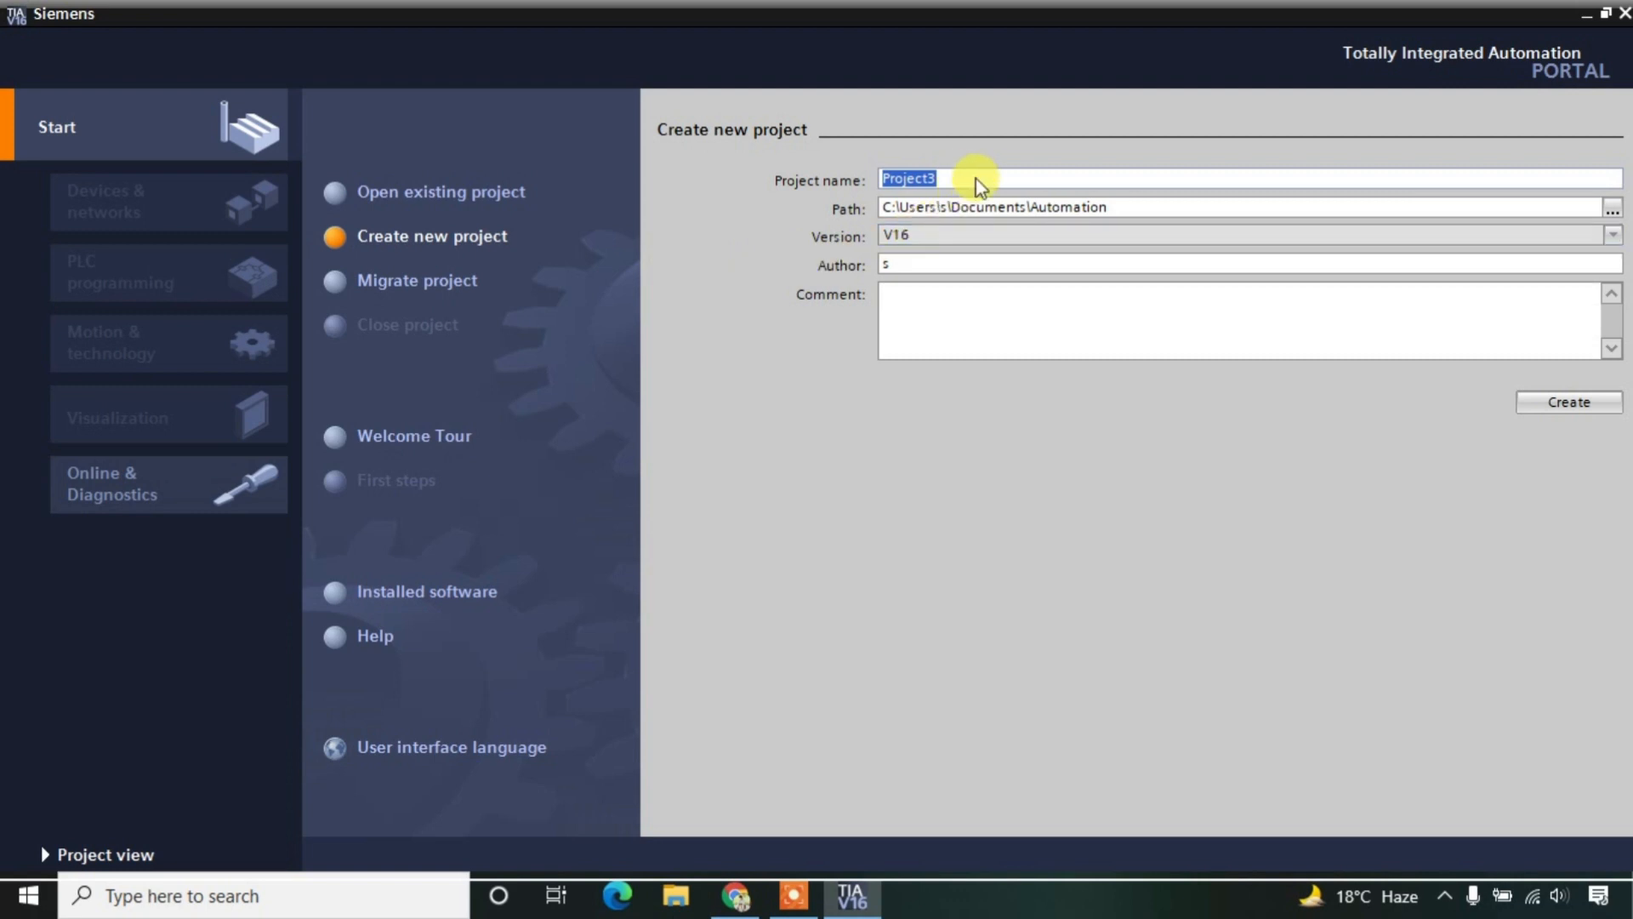
{"action": "left_click", "coordinate": [941, 177]}
{"action": "left_click_drag", "start_coordinate": [941, 177], "coordinate": [845, 182]}
{"action": "type", "text": "i"}
{"action": "key", "text": "BackSpace"}
{"action": "type", "text": "ls"}
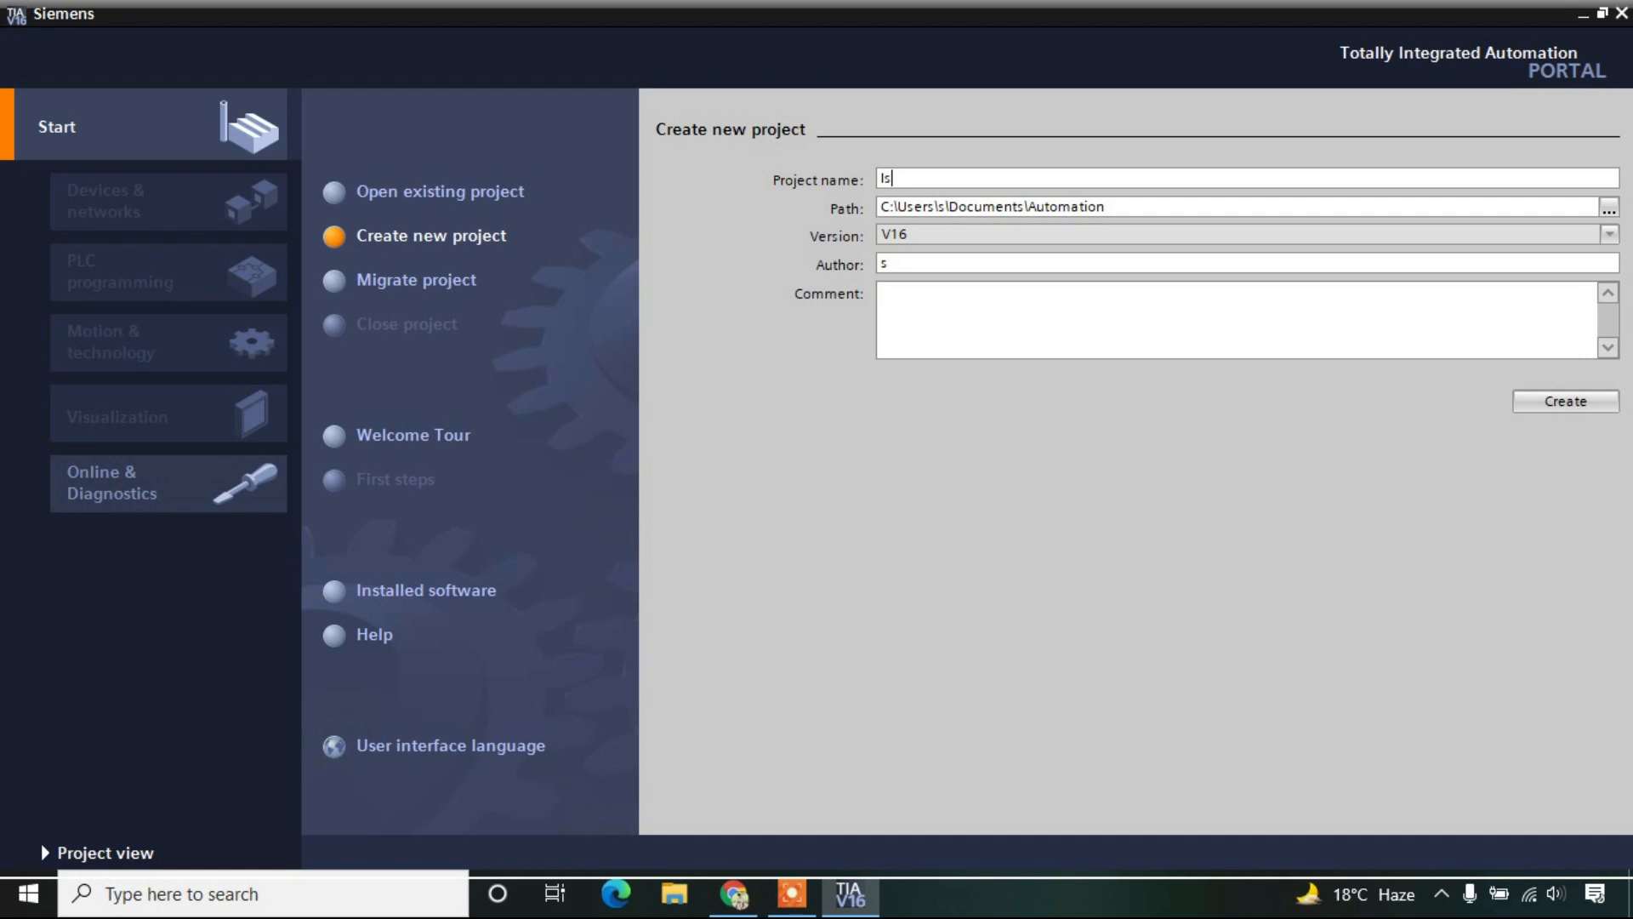
{"action": "key", "text": "BackSpace"}
{"action": "type", "text": "nstrumentaion"}
{"action": "type", "text": "Tools"}
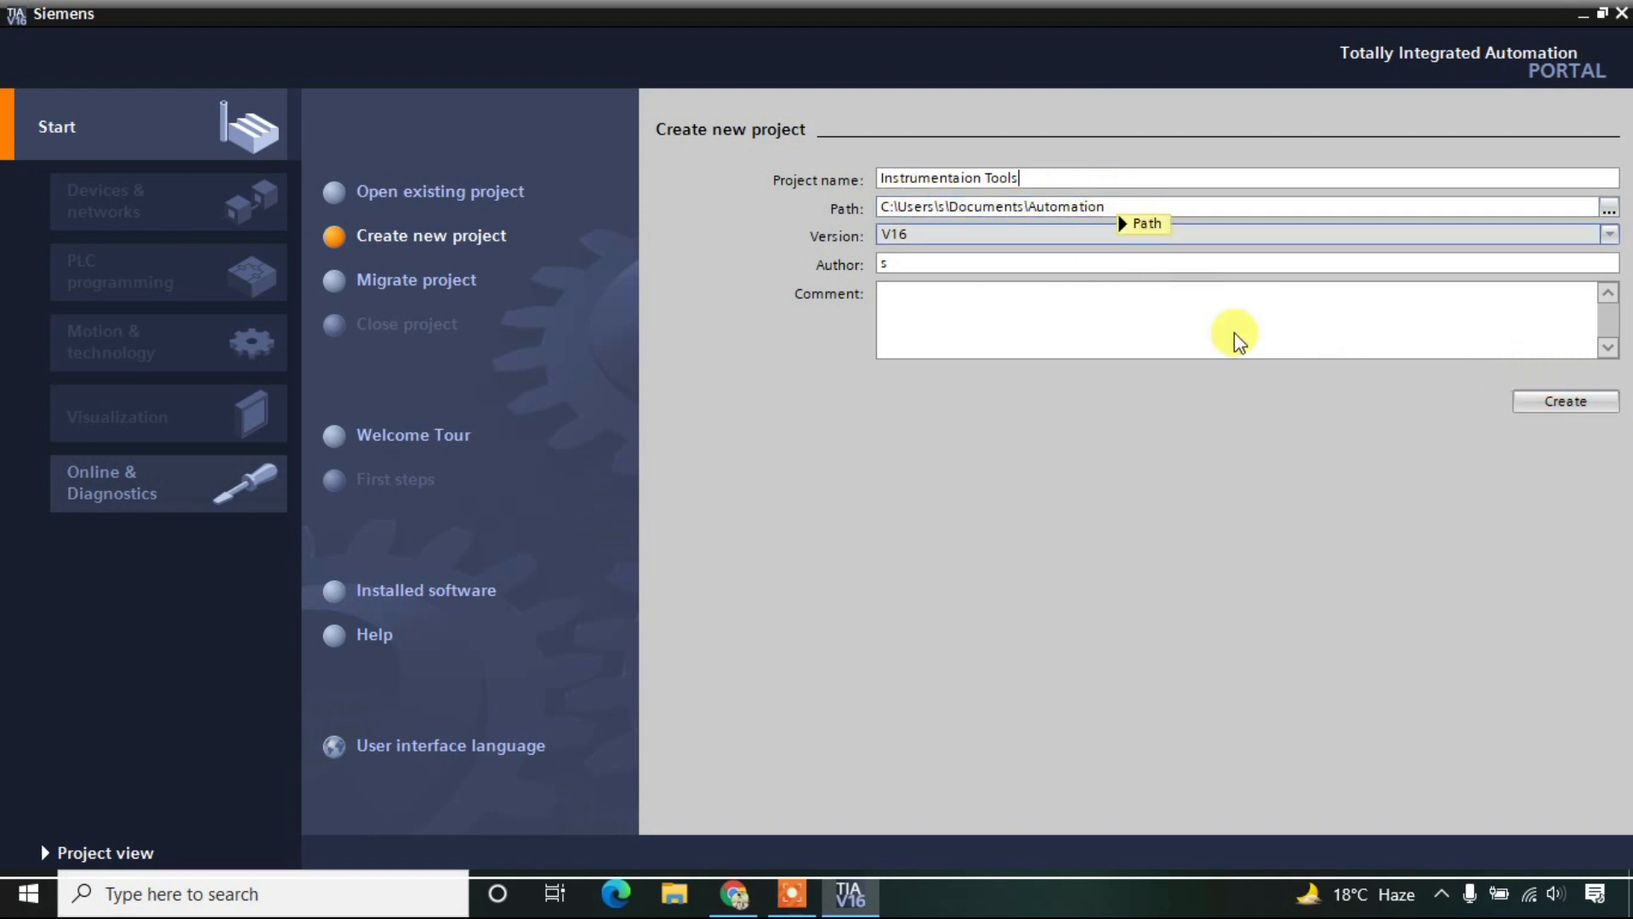
{"action": "left_click", "coordinate": [1562, 406]}
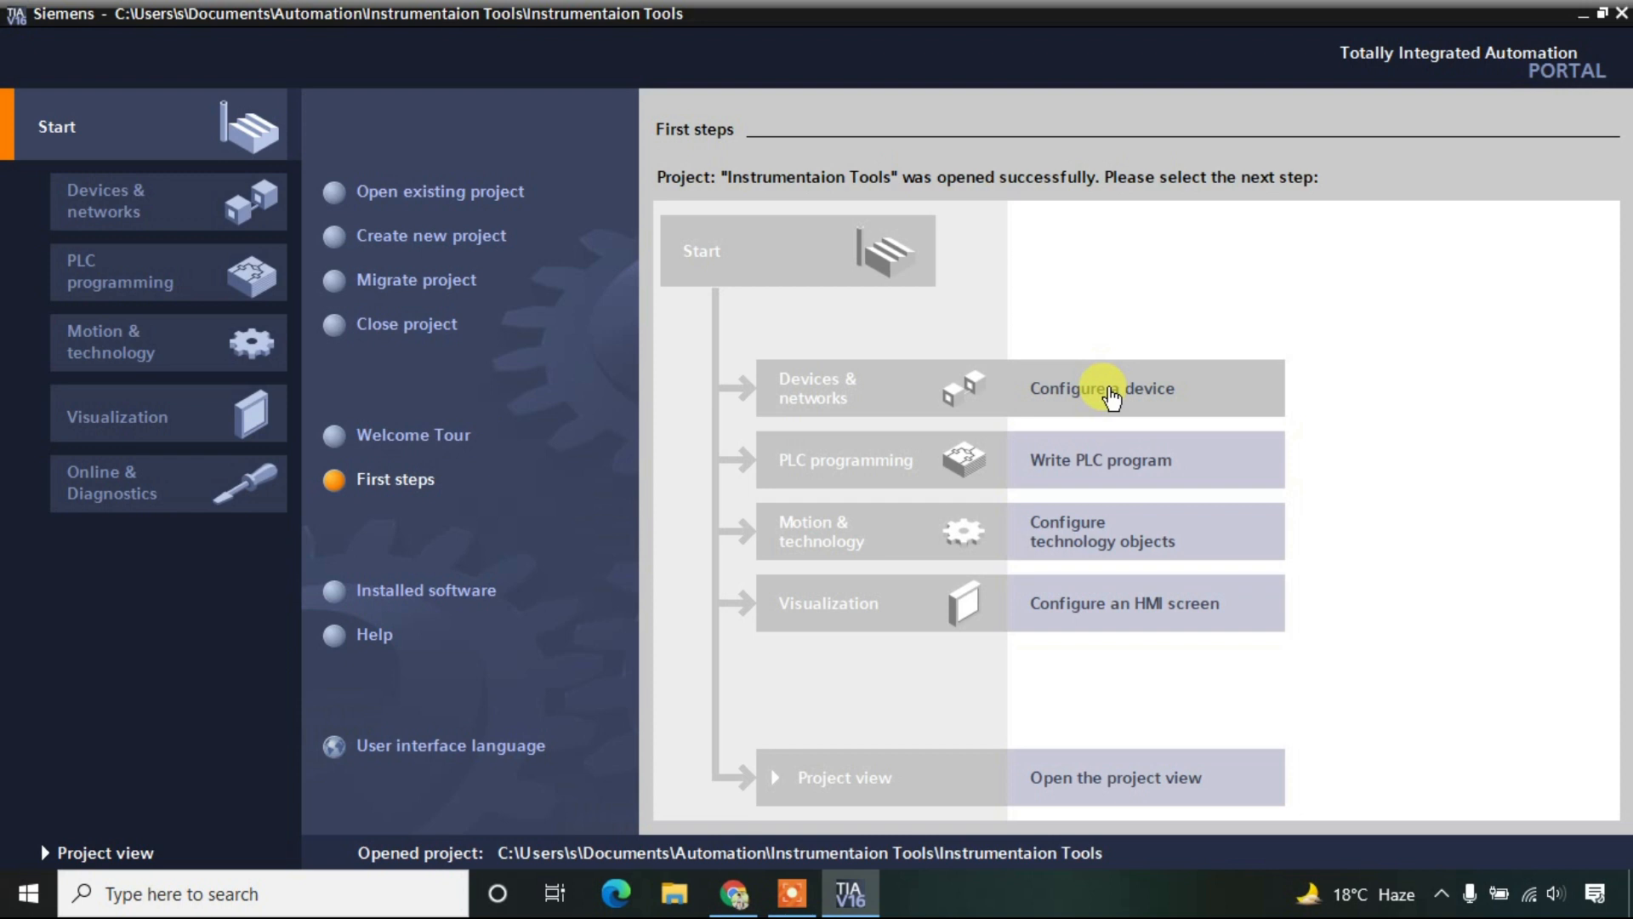
- Start adding a new device and select the SIMATIC S7-1200 controller CPU 1217C DC/DC/DC with article number 6ES7 217-1AG40-0XB0
{"action": "left_click", "coordinate": [1043, 409]}
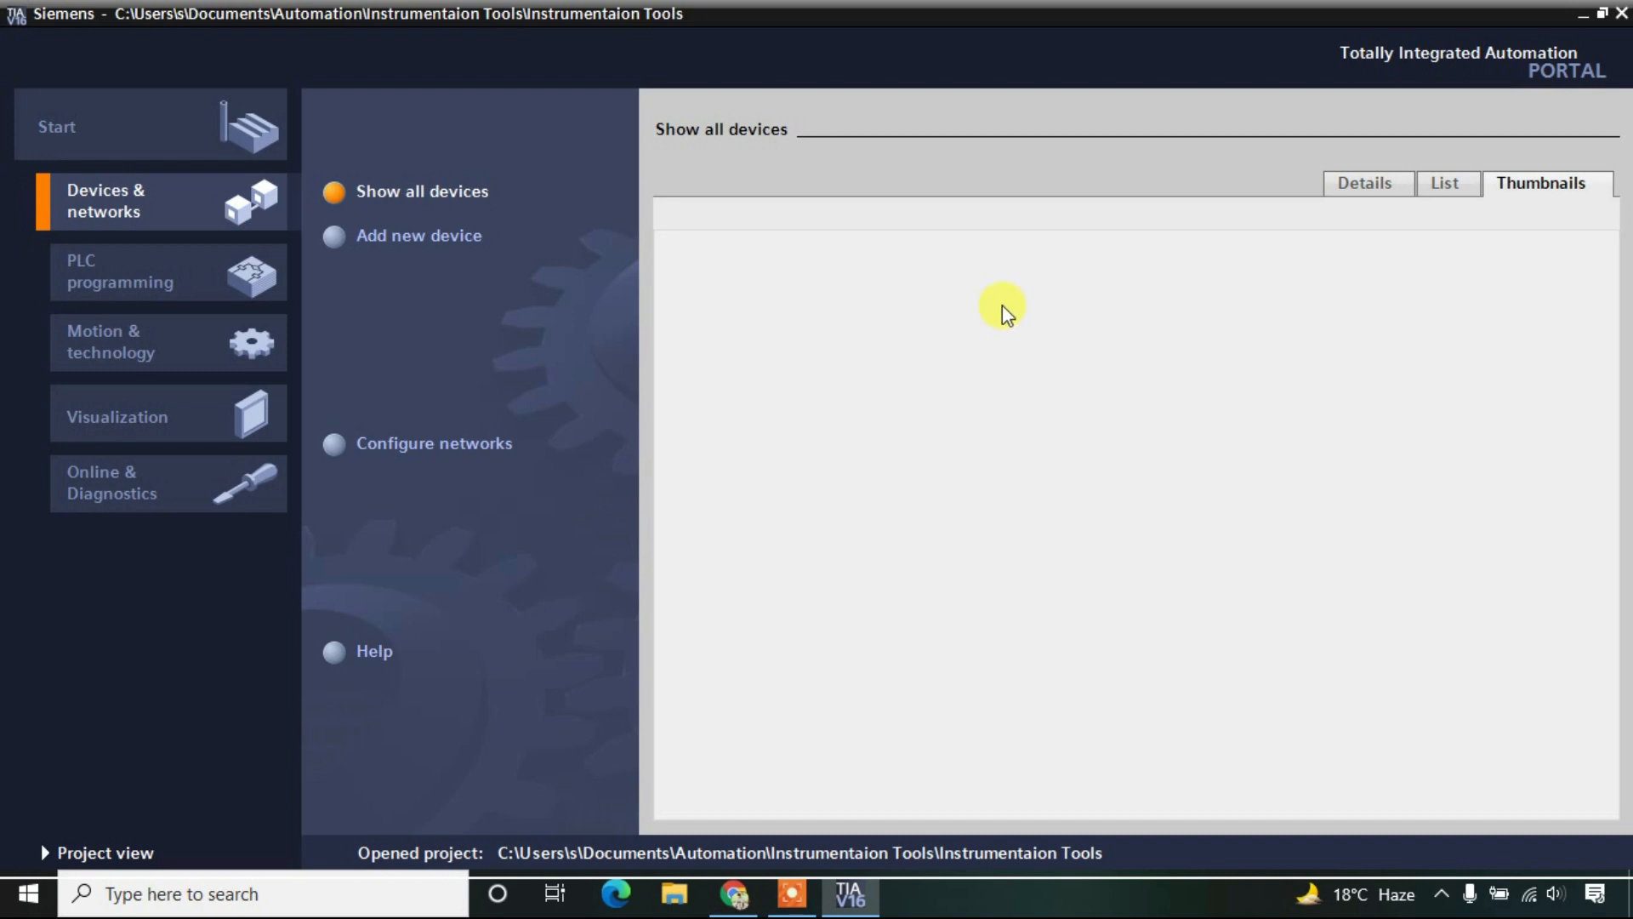
{"action": "left_click", "coordinate": [401, 246]}
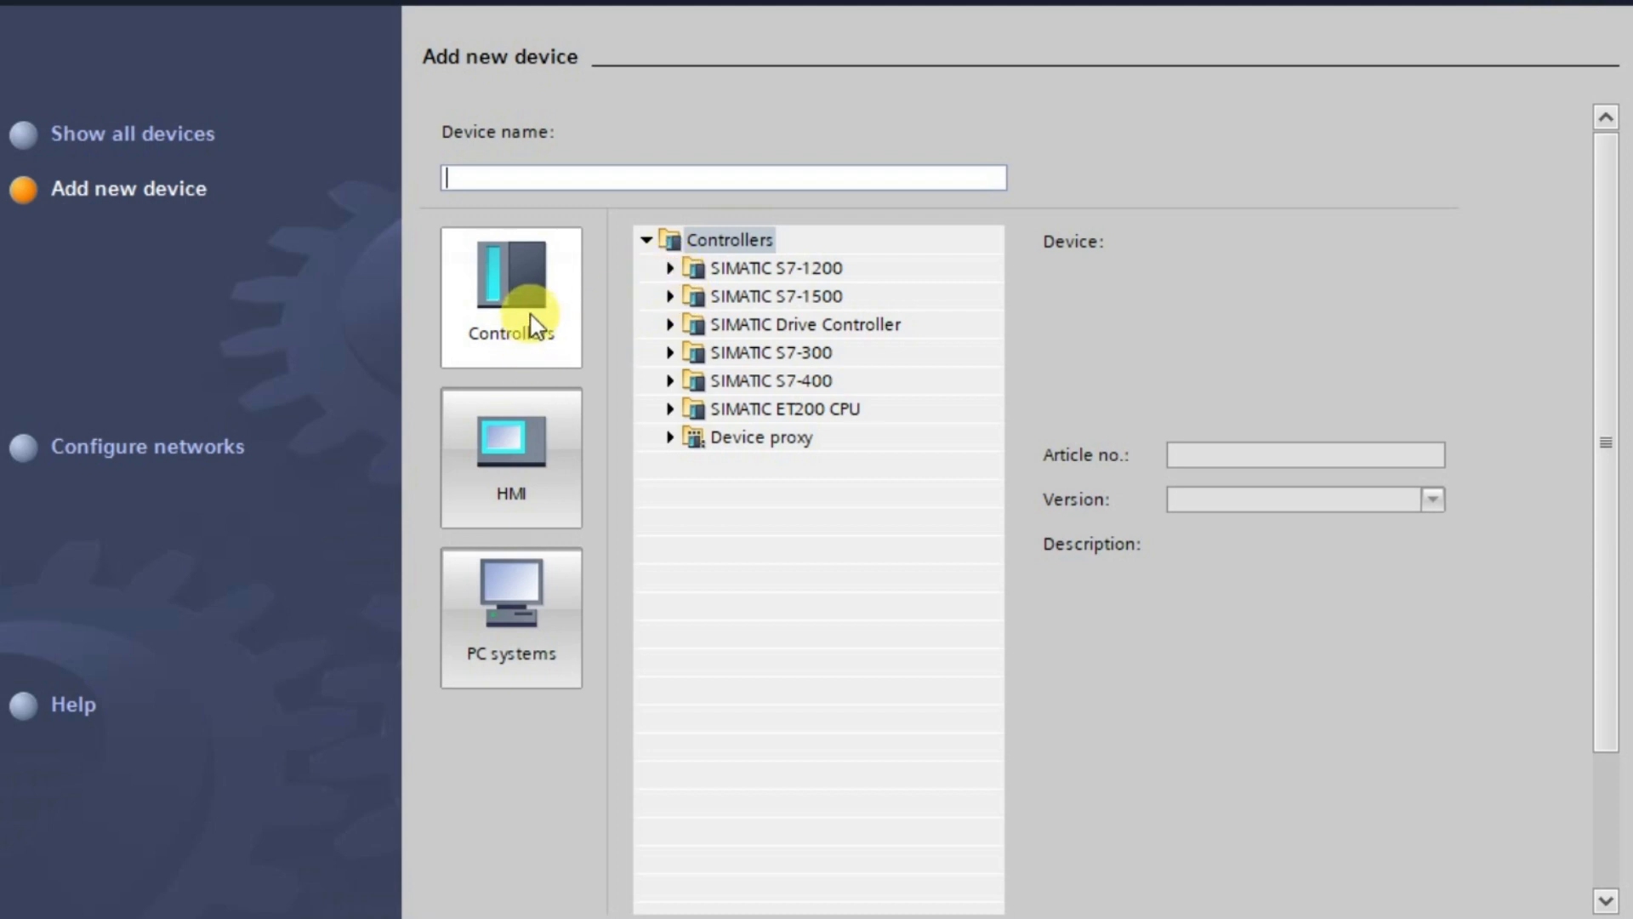
{"action": "left_click", "coordinate": [670, 268]}
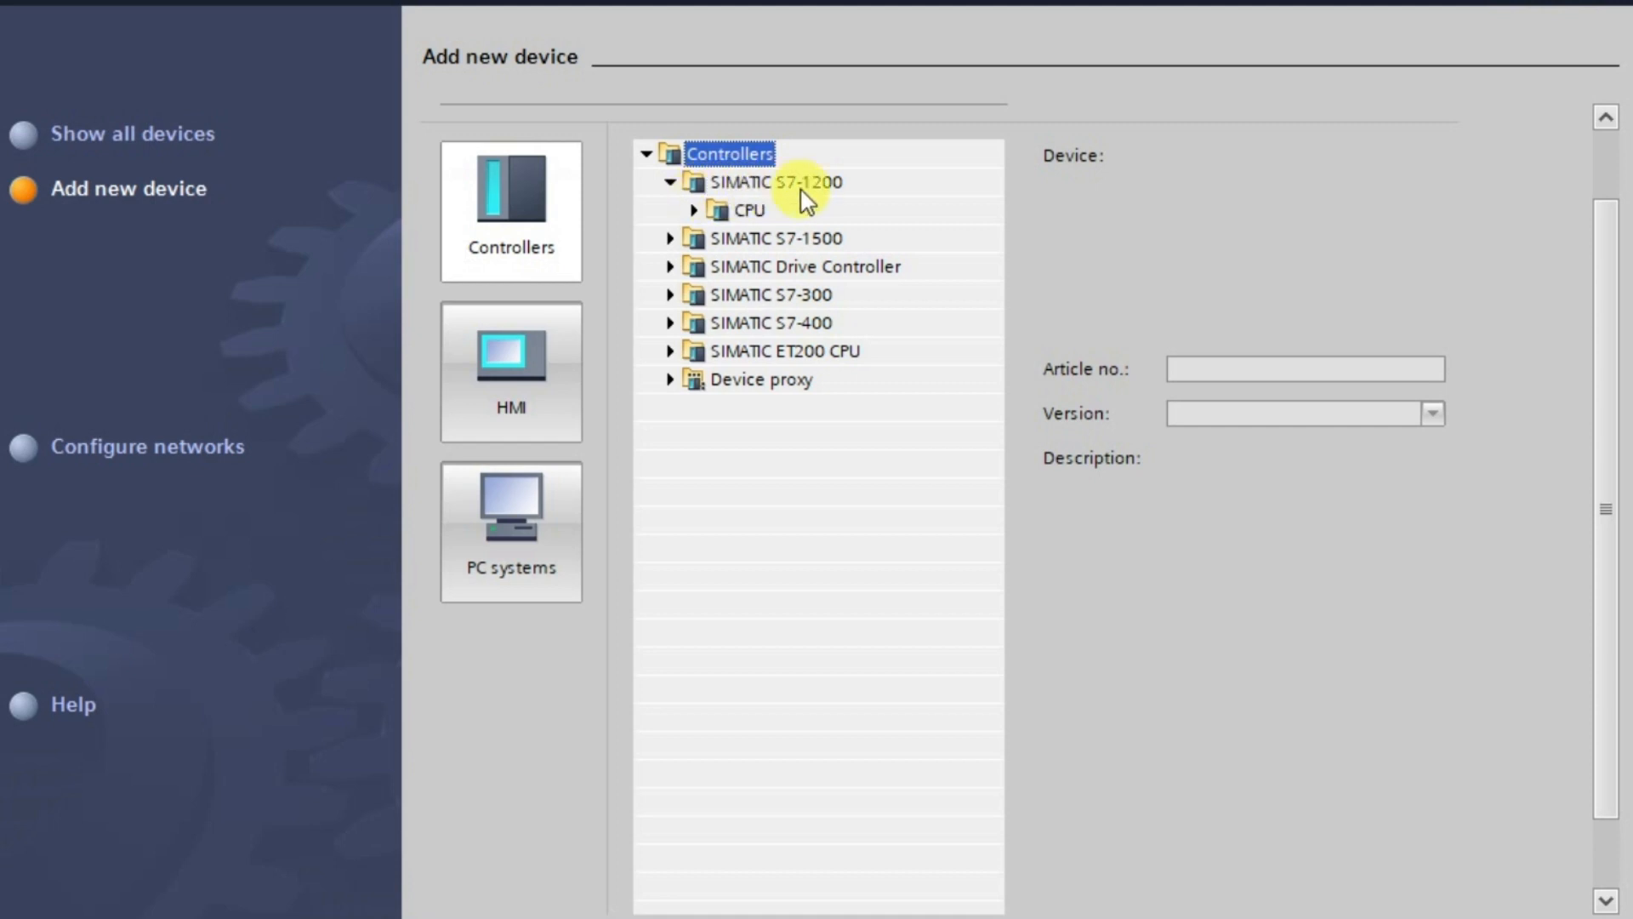
{"action": "left_click", "coordinate": [694, 211]}
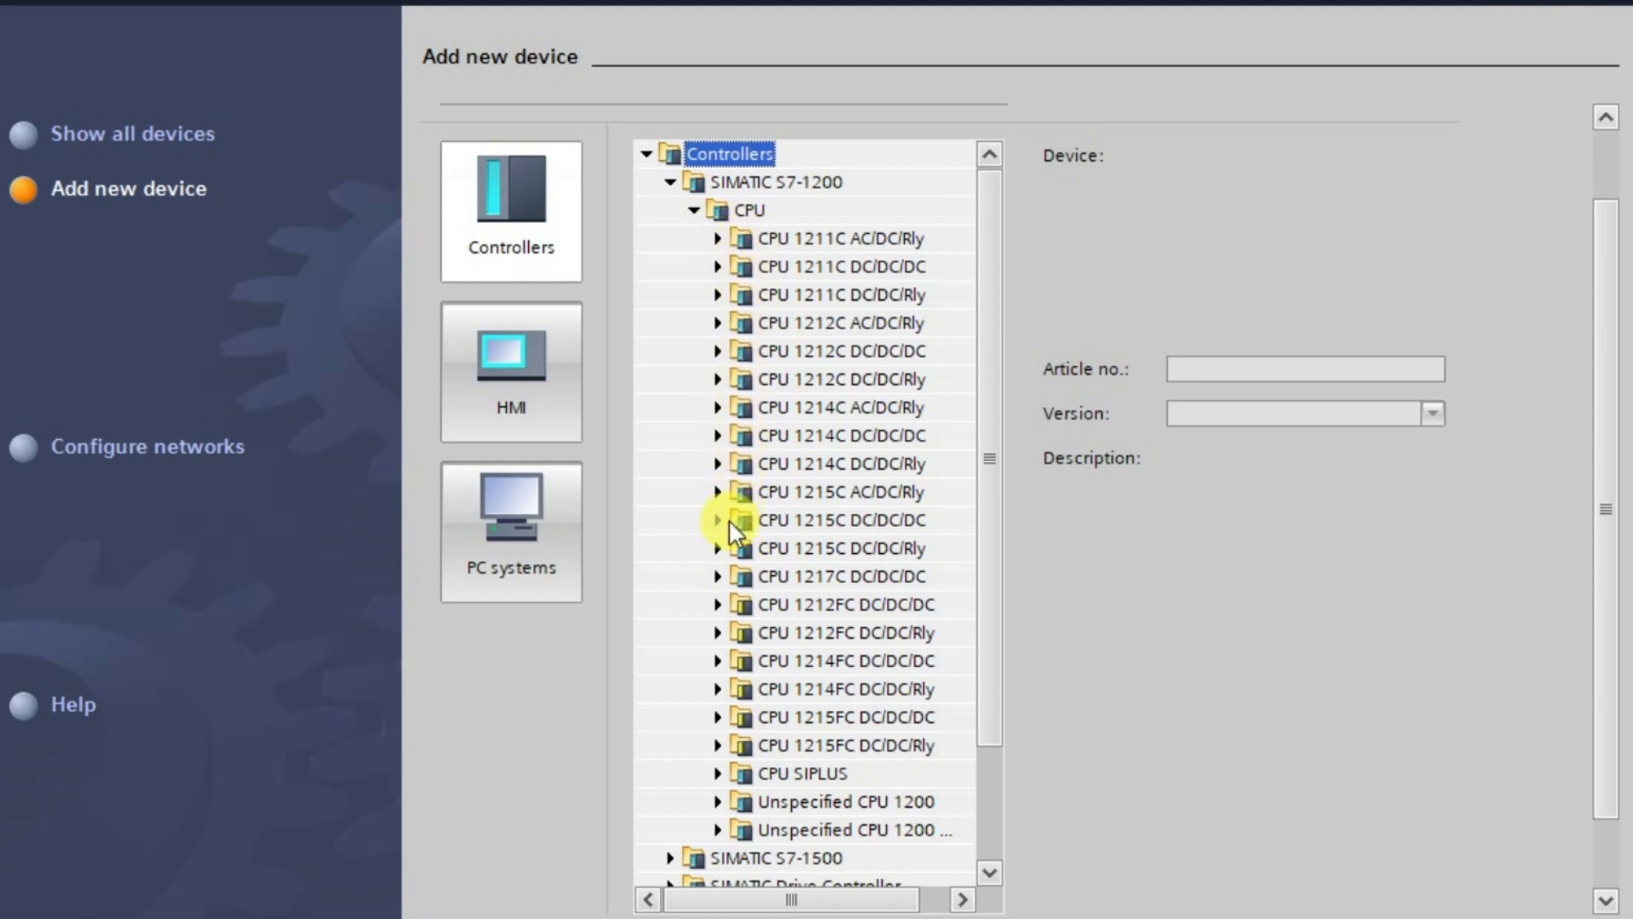
{"action": "left_click", "coordinate": [716, 576]}
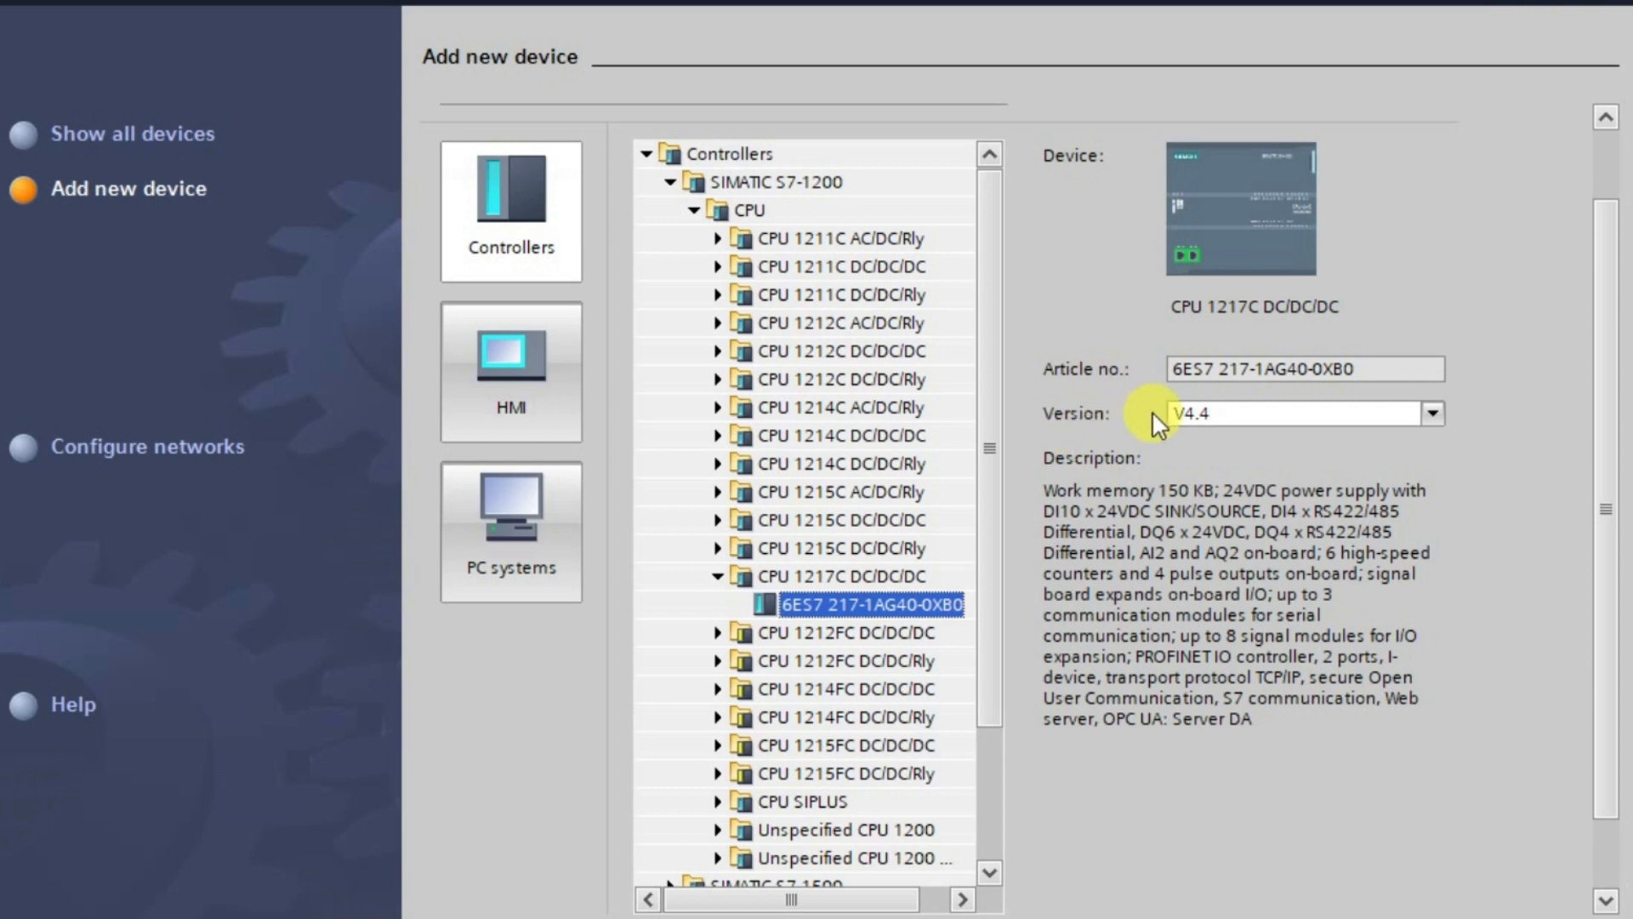
- Check the CPU's available firmware versions and article number, keep version V4.4, and add the device to the project
{"action": "left_click", "coordinate": [1225, 417]}
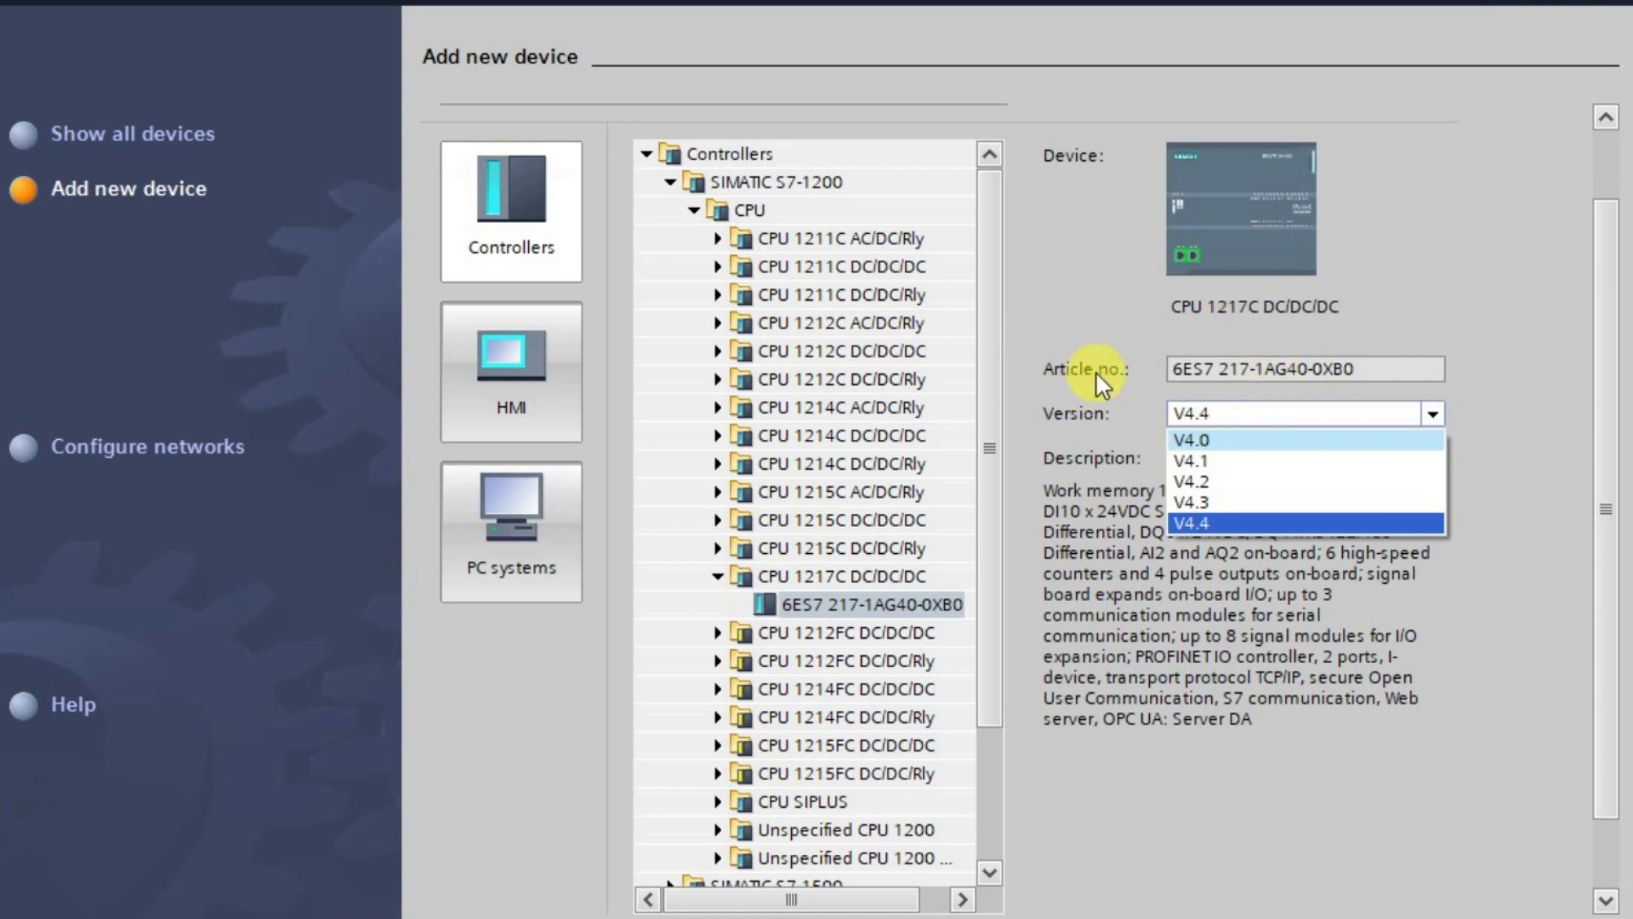
{"action": "left_click", "coordinate": [1115, 305]}
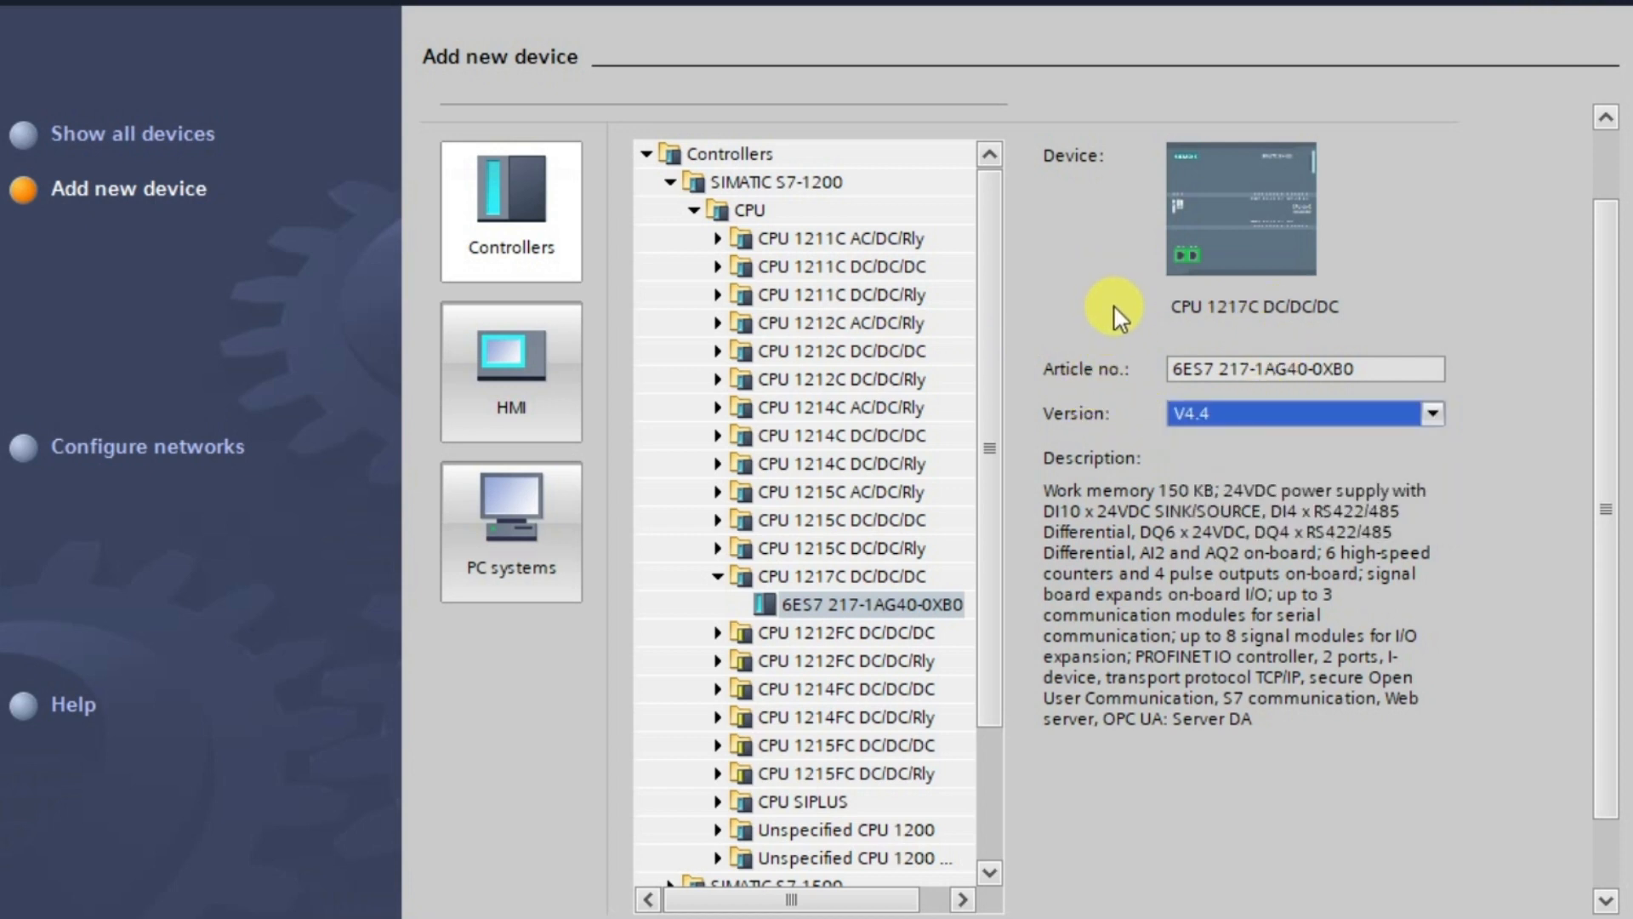
{"action": "left_click", "coordinate": [1253, 422]}
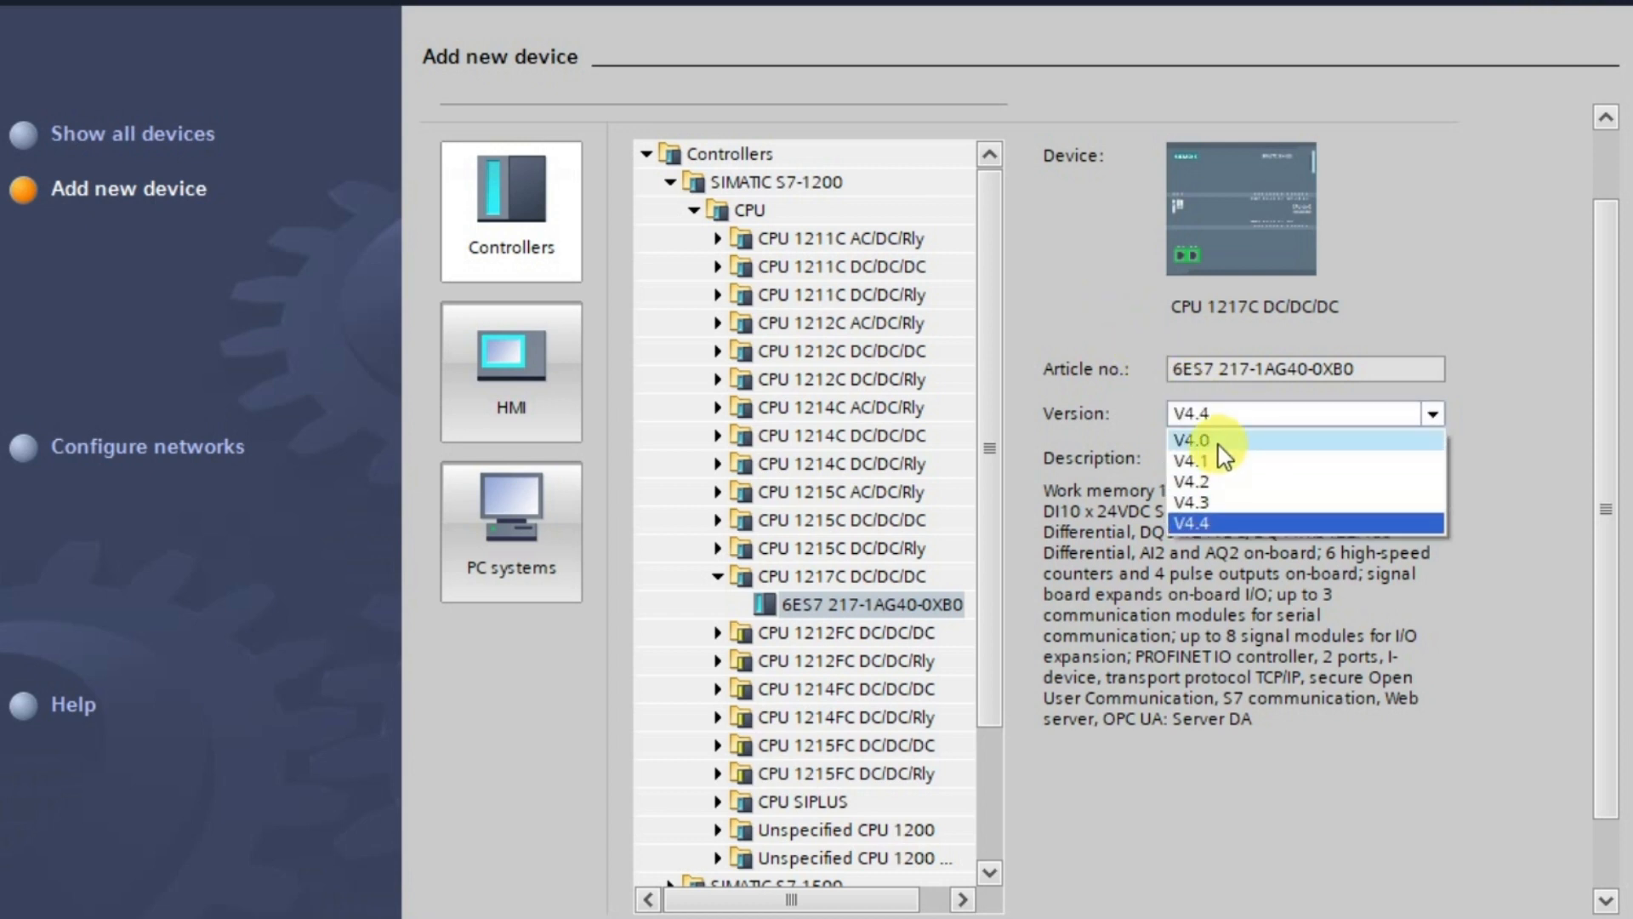
{"action": "left_click", "coordinate": [1055, 269]}
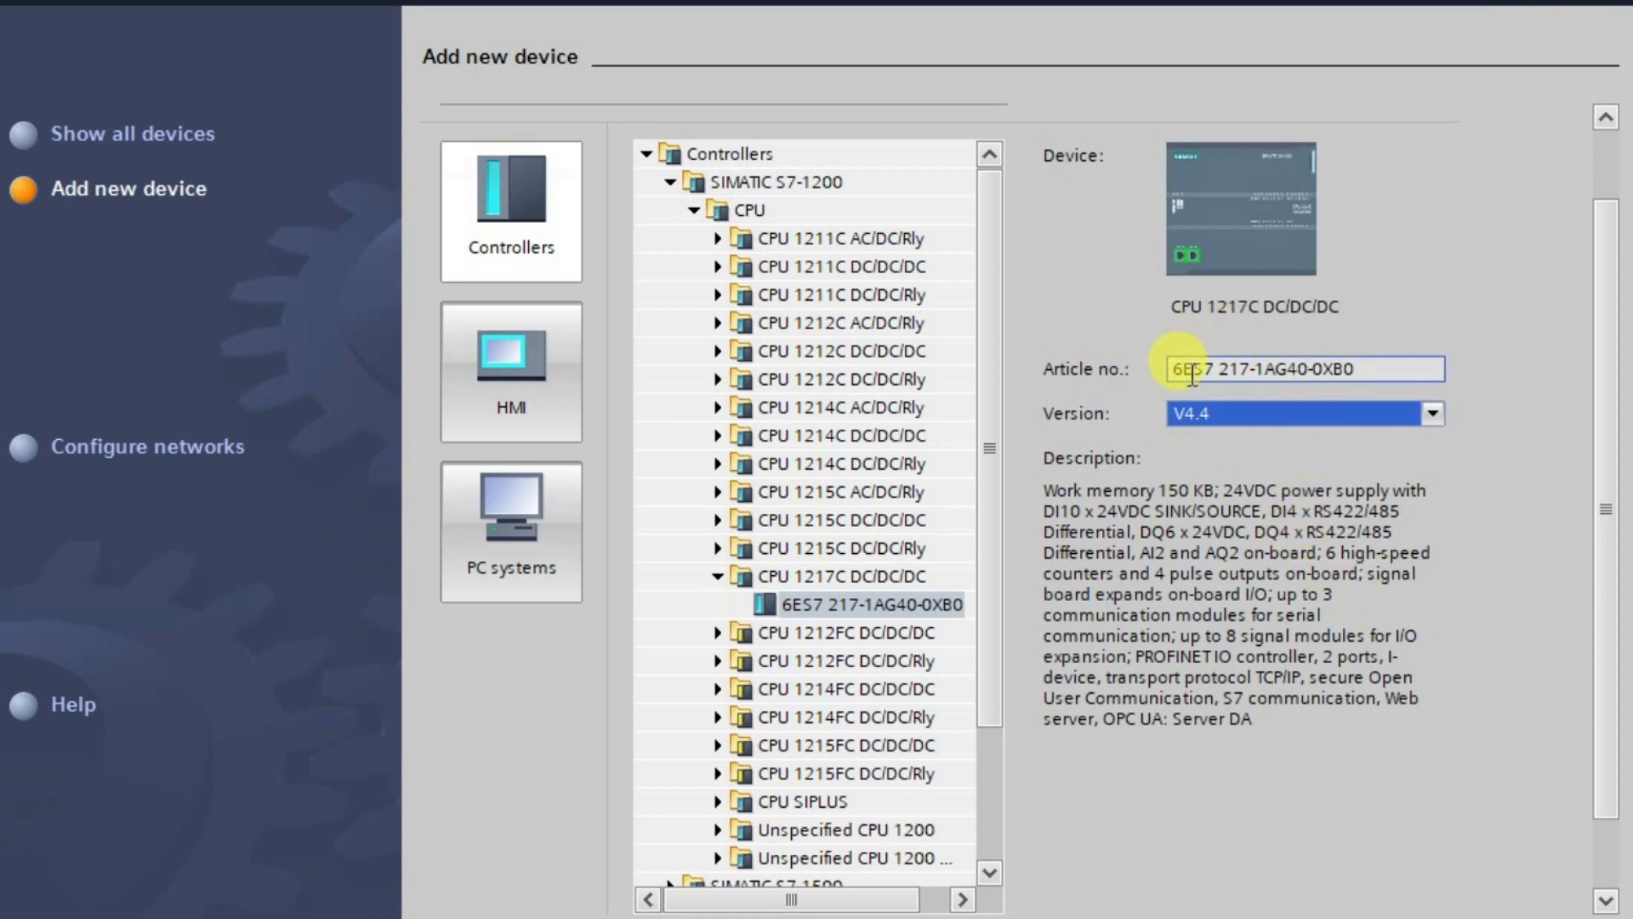
{"action": "left_click_drag", "start_coordinate": [1171, 371], "coordinate": [1356, 372]}
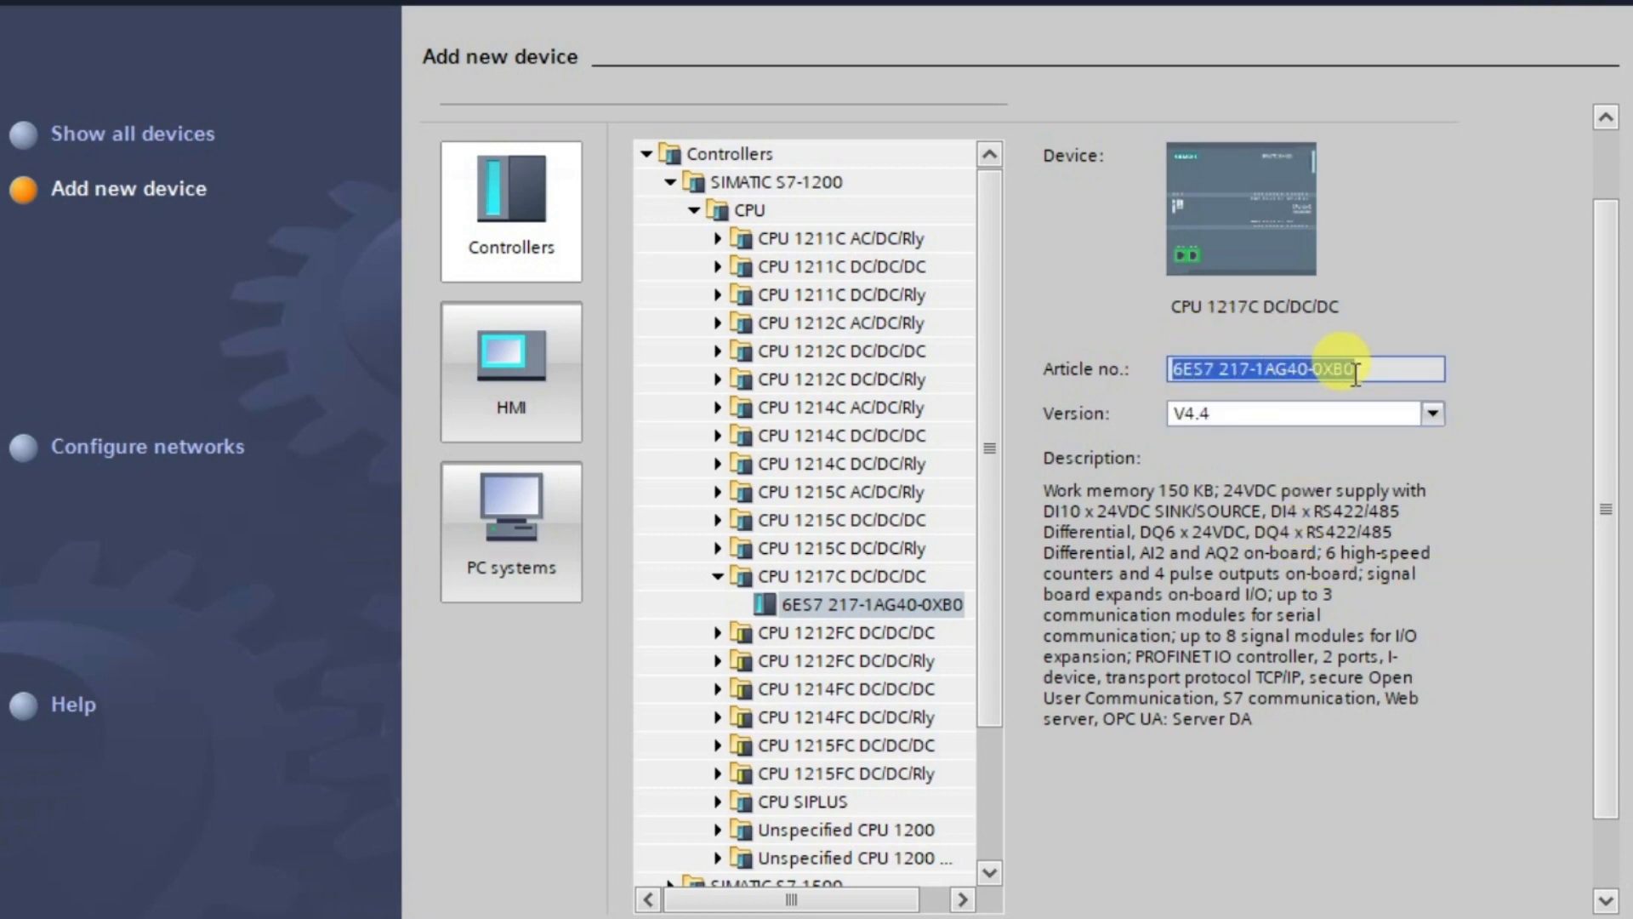
{"action": "left_click", "coordinate": [1325, 620]}
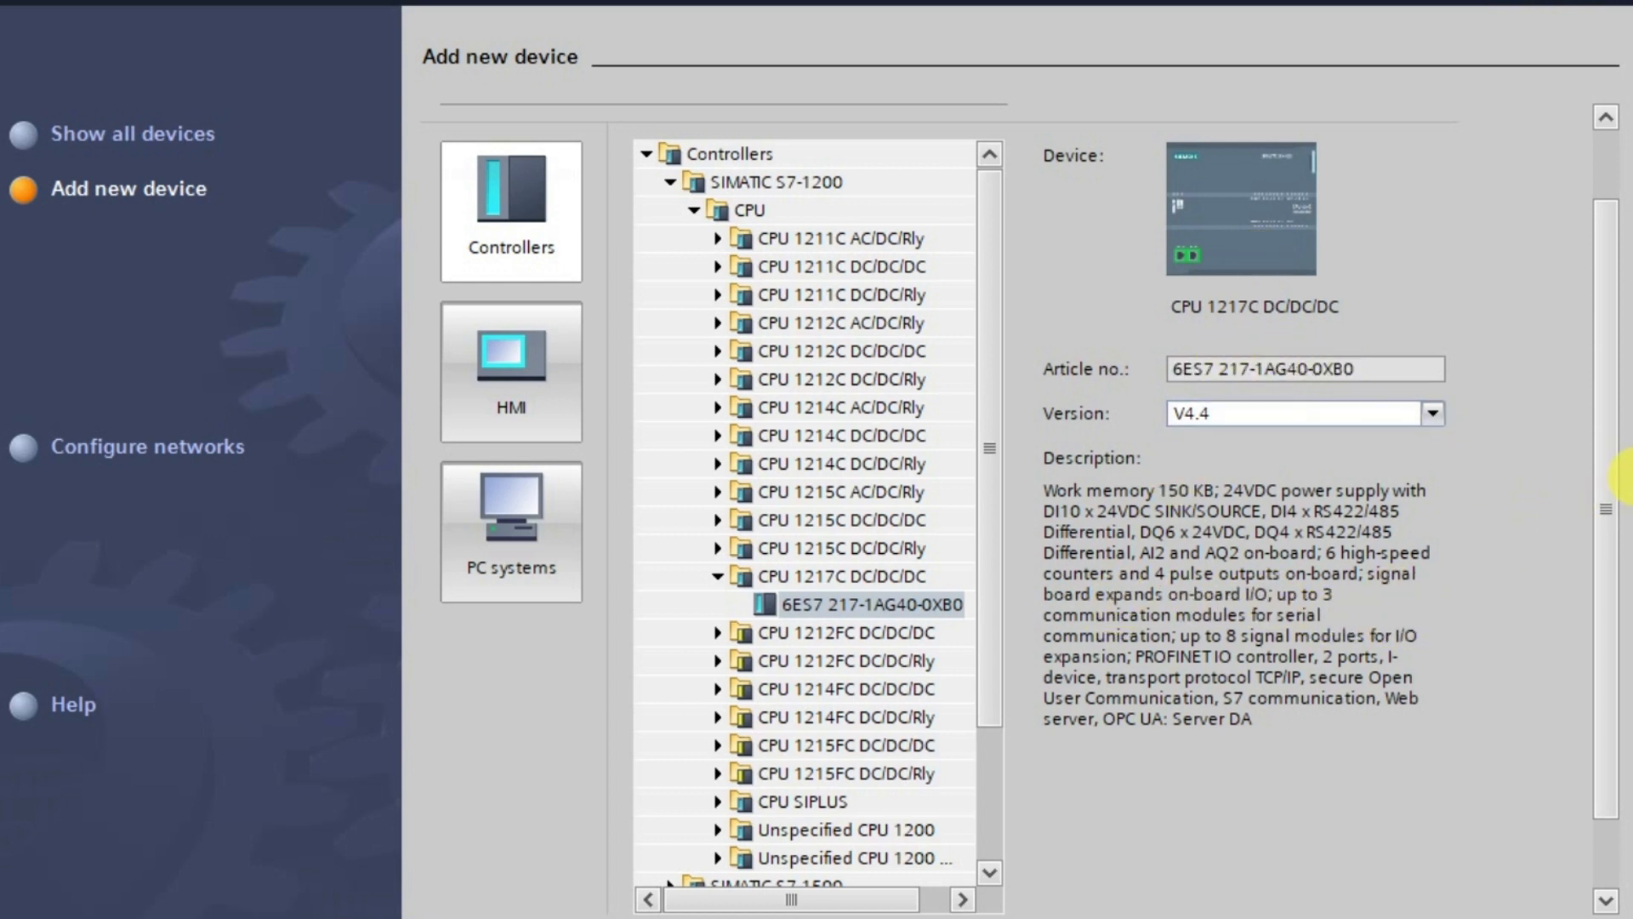
{"action": "left_click_drag", "start_coordinate": [1613, 488], "coordinate": [1599, 554]}
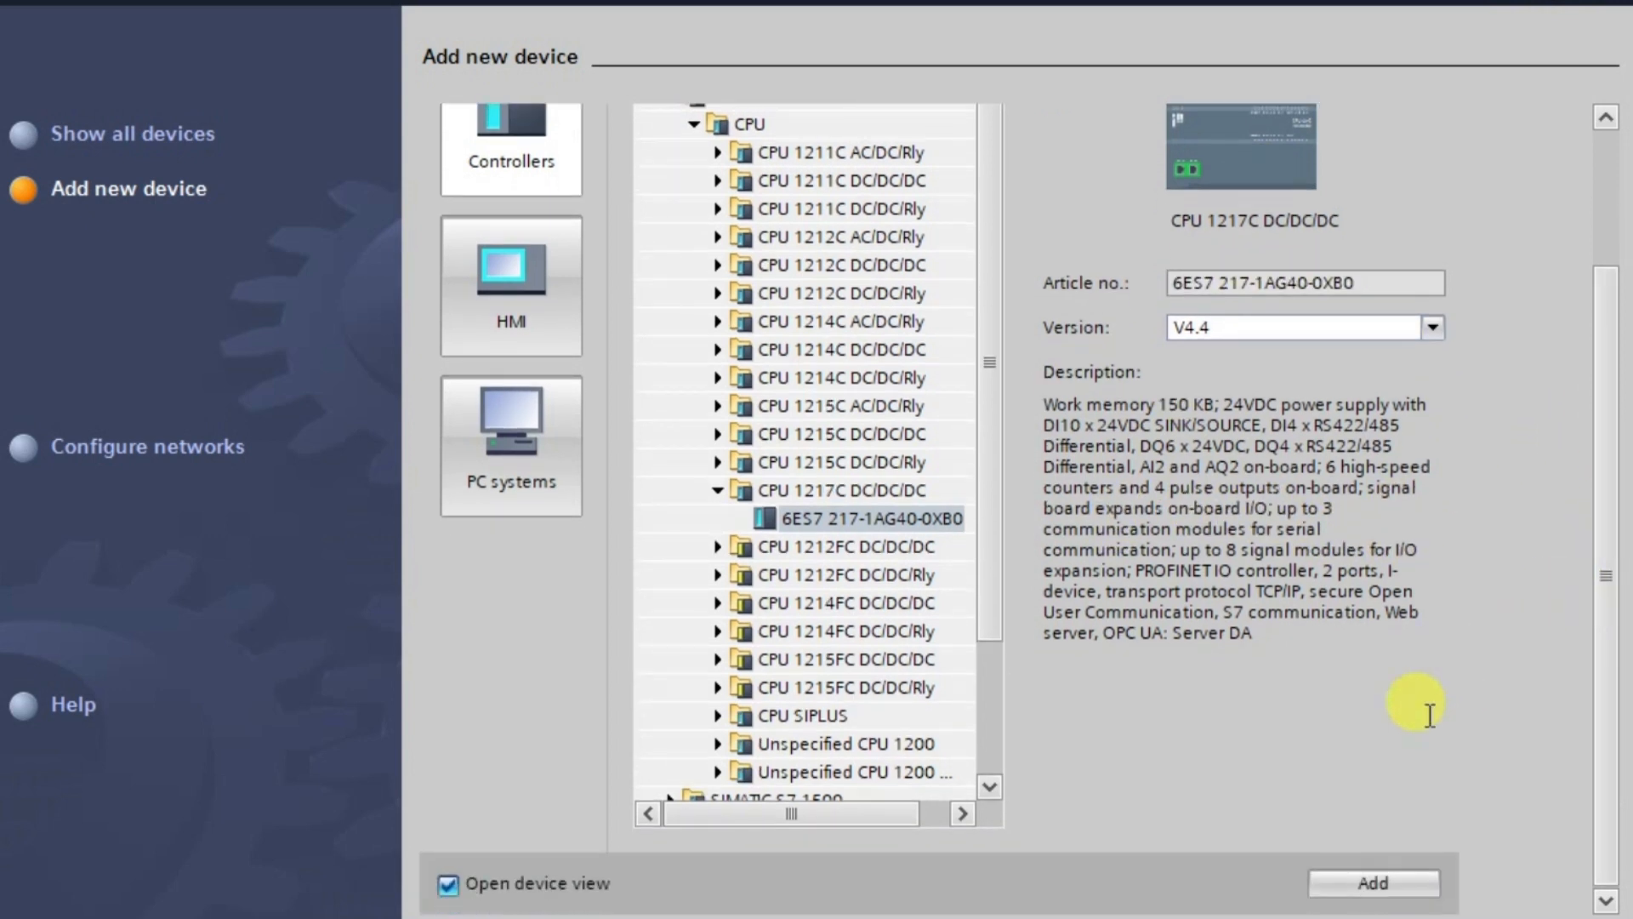
{"action": "left_click", "coordinate": [1364, 892]}
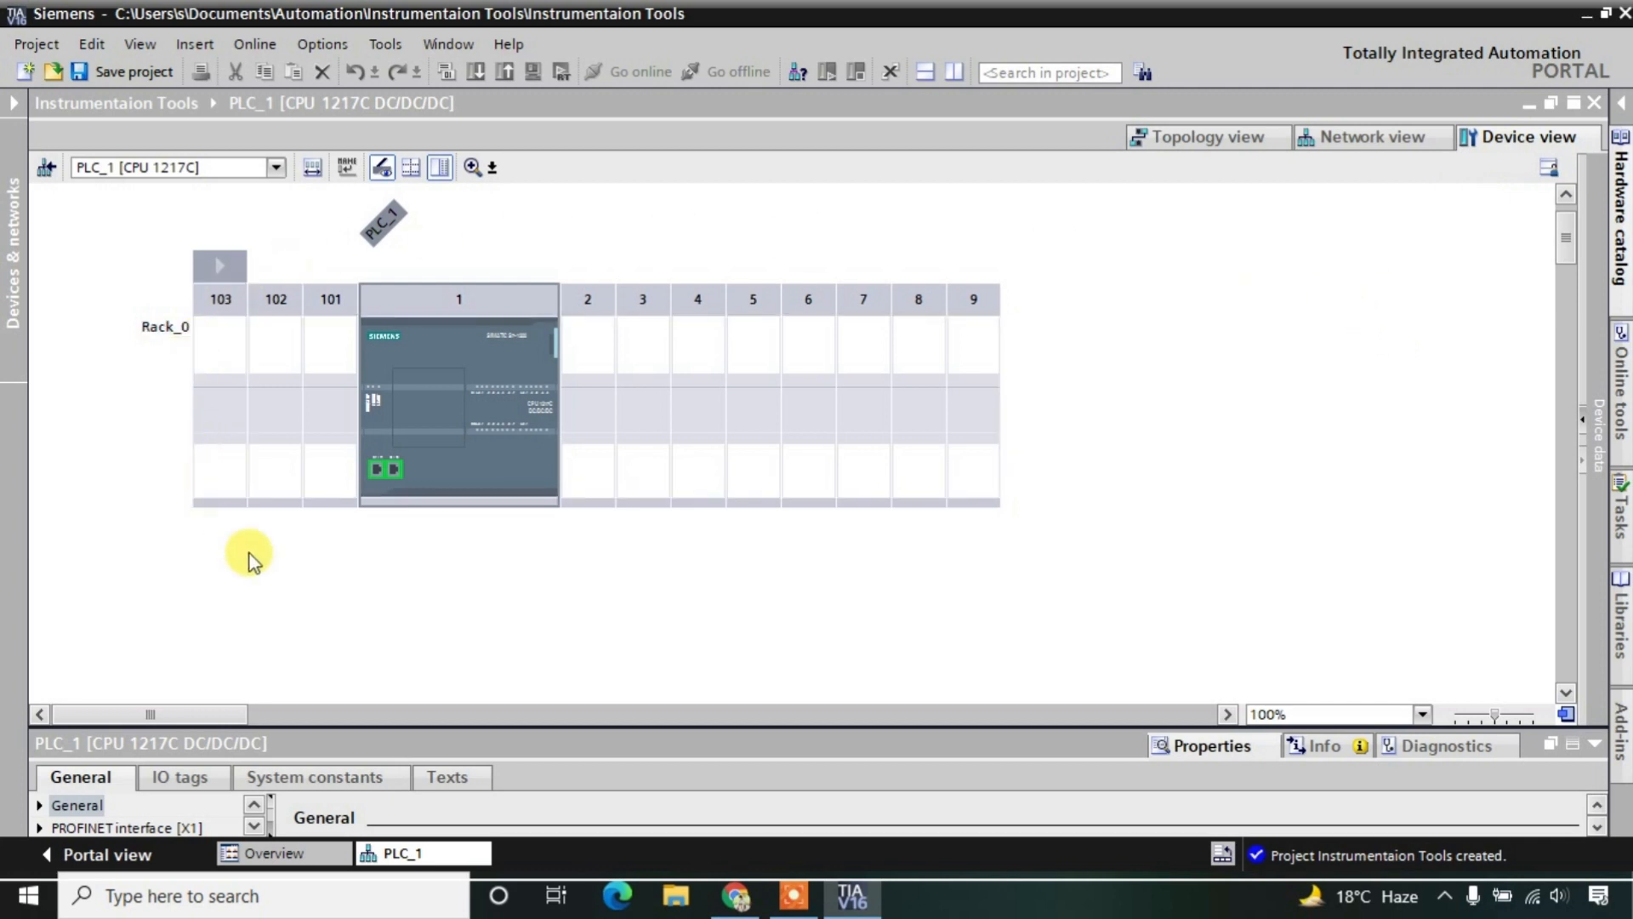
- Examine PLC_1 and its station in the network view, and return to the device view
{"action": "left_click", "coordinate": [1373, 138]}
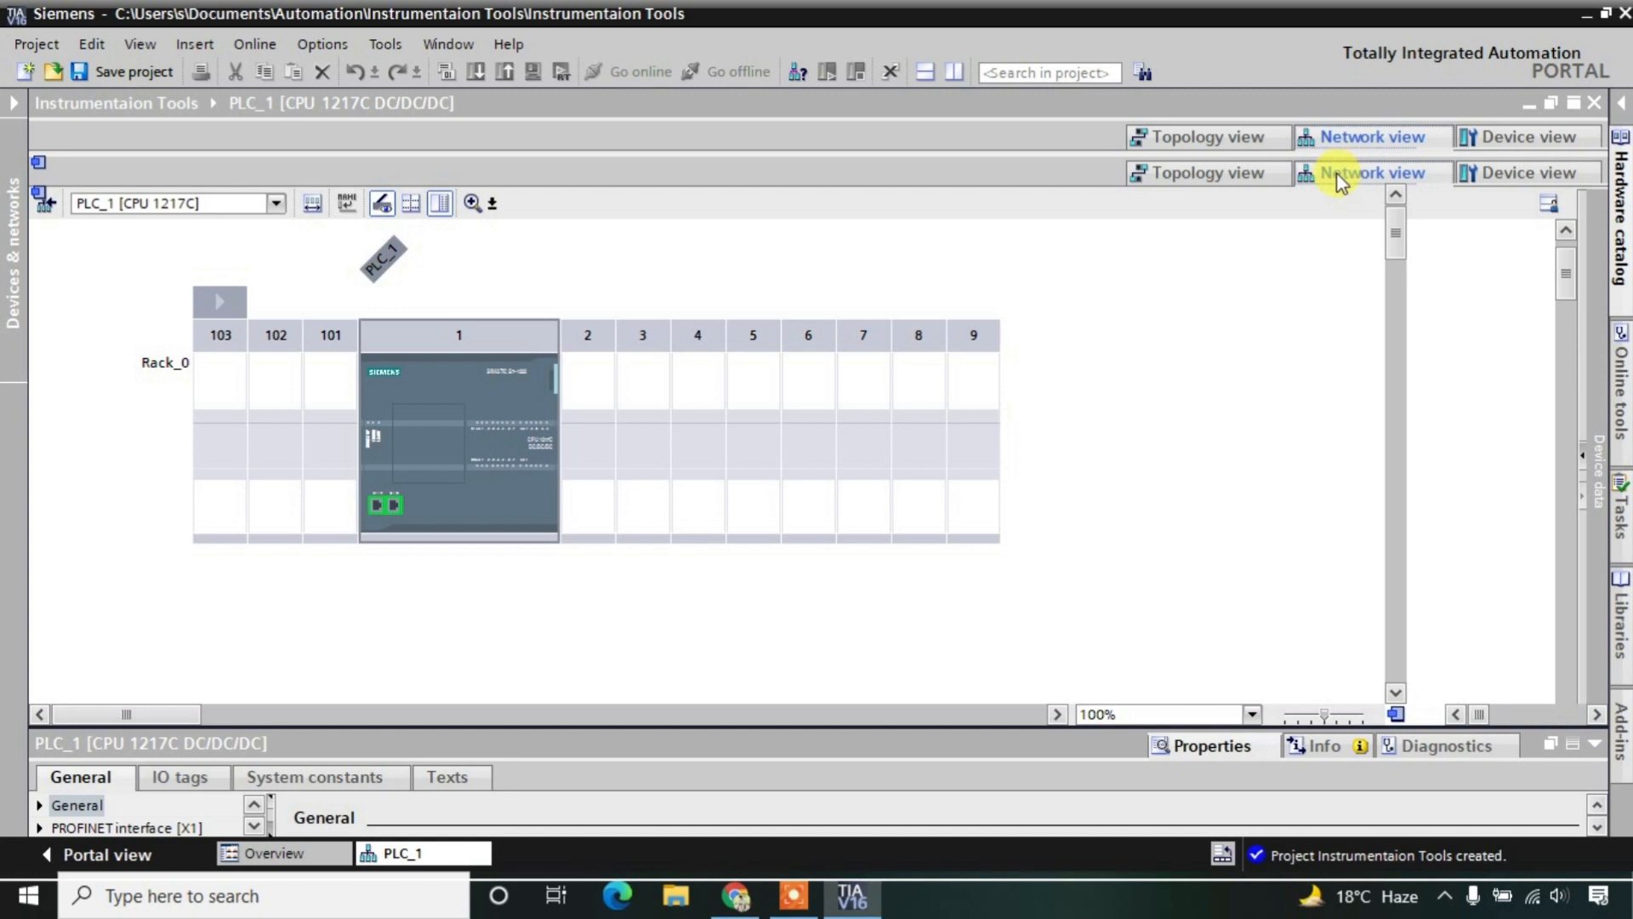
{"action": "left_click", "coordinate": [1318, 190]}
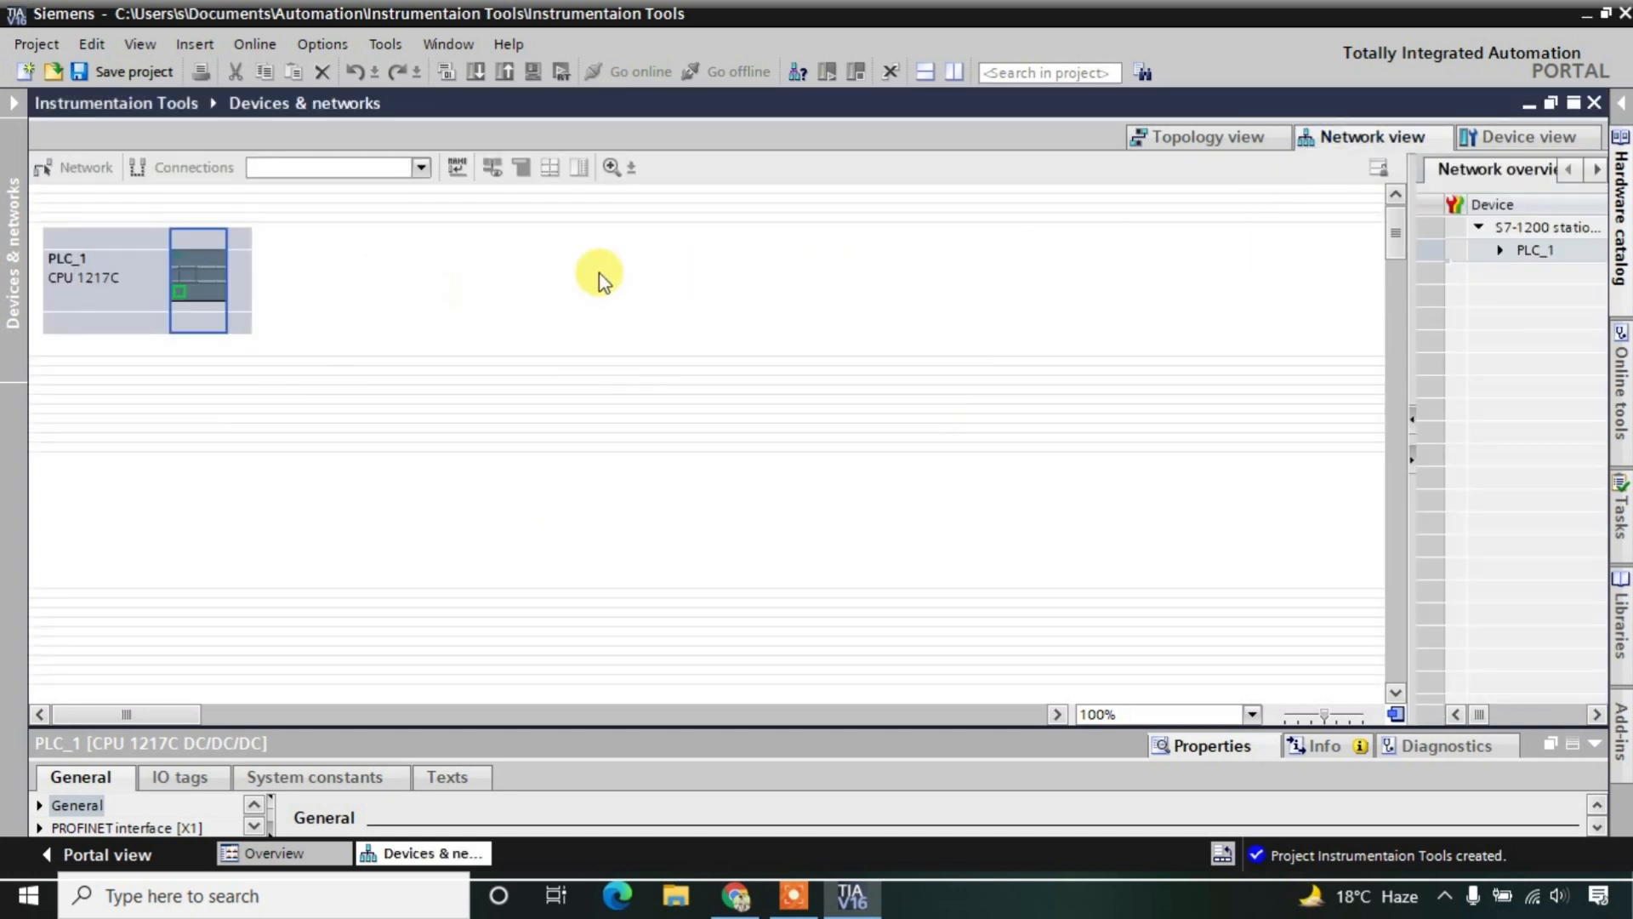
{"action": "left_click", "coordinate": [175, 287]}
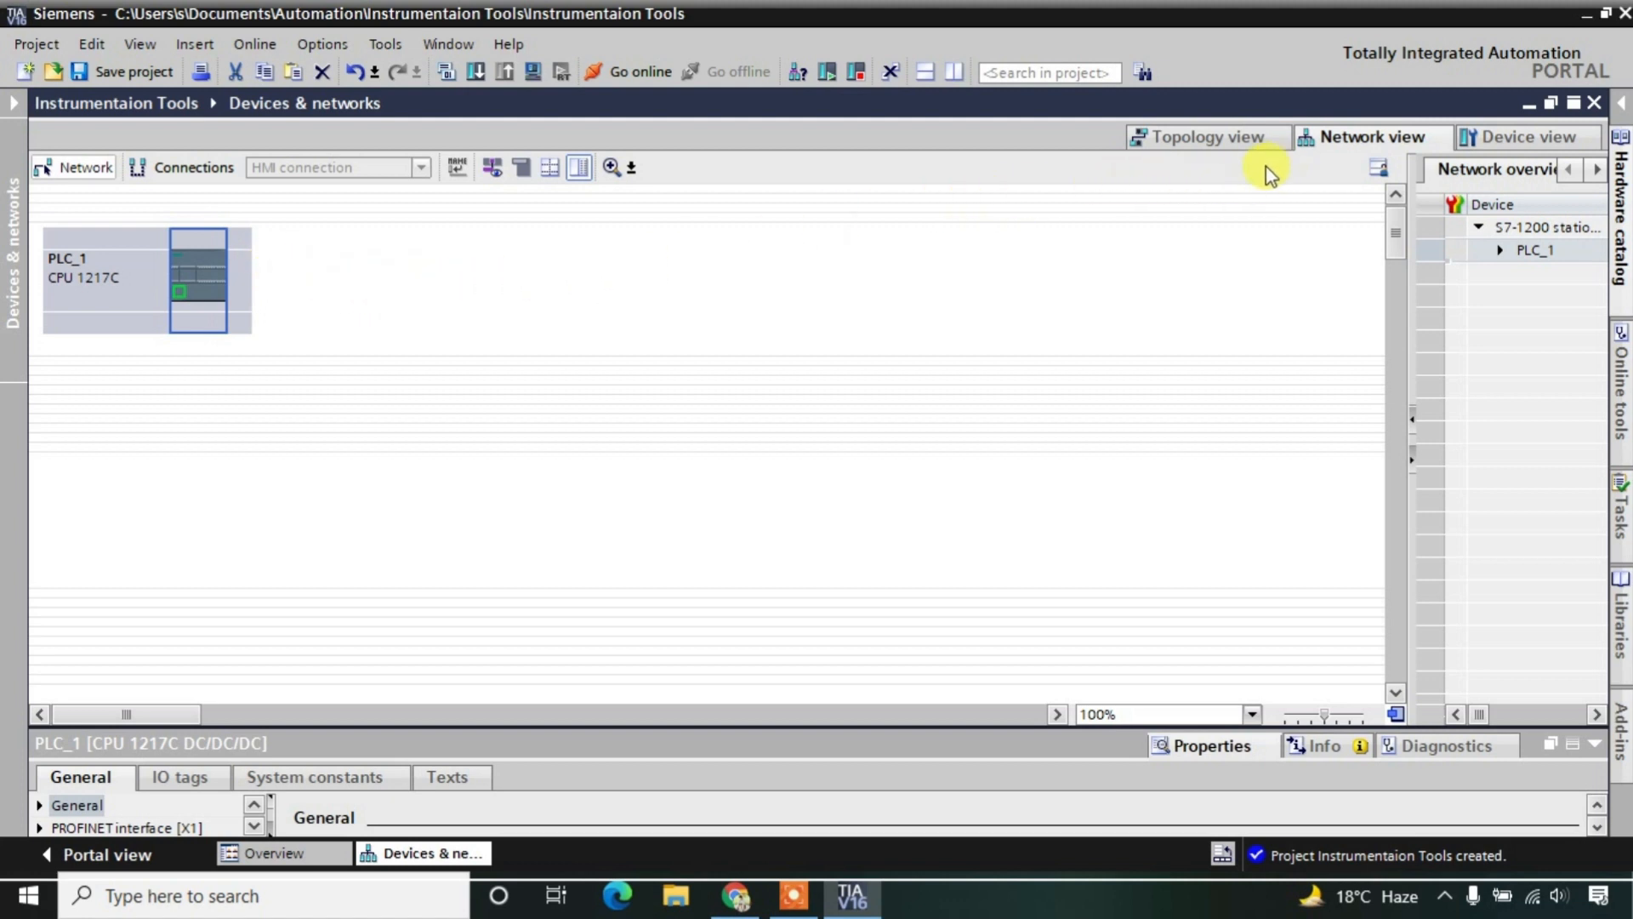
{"action": "left_click", "coordinate": [412, 288]}
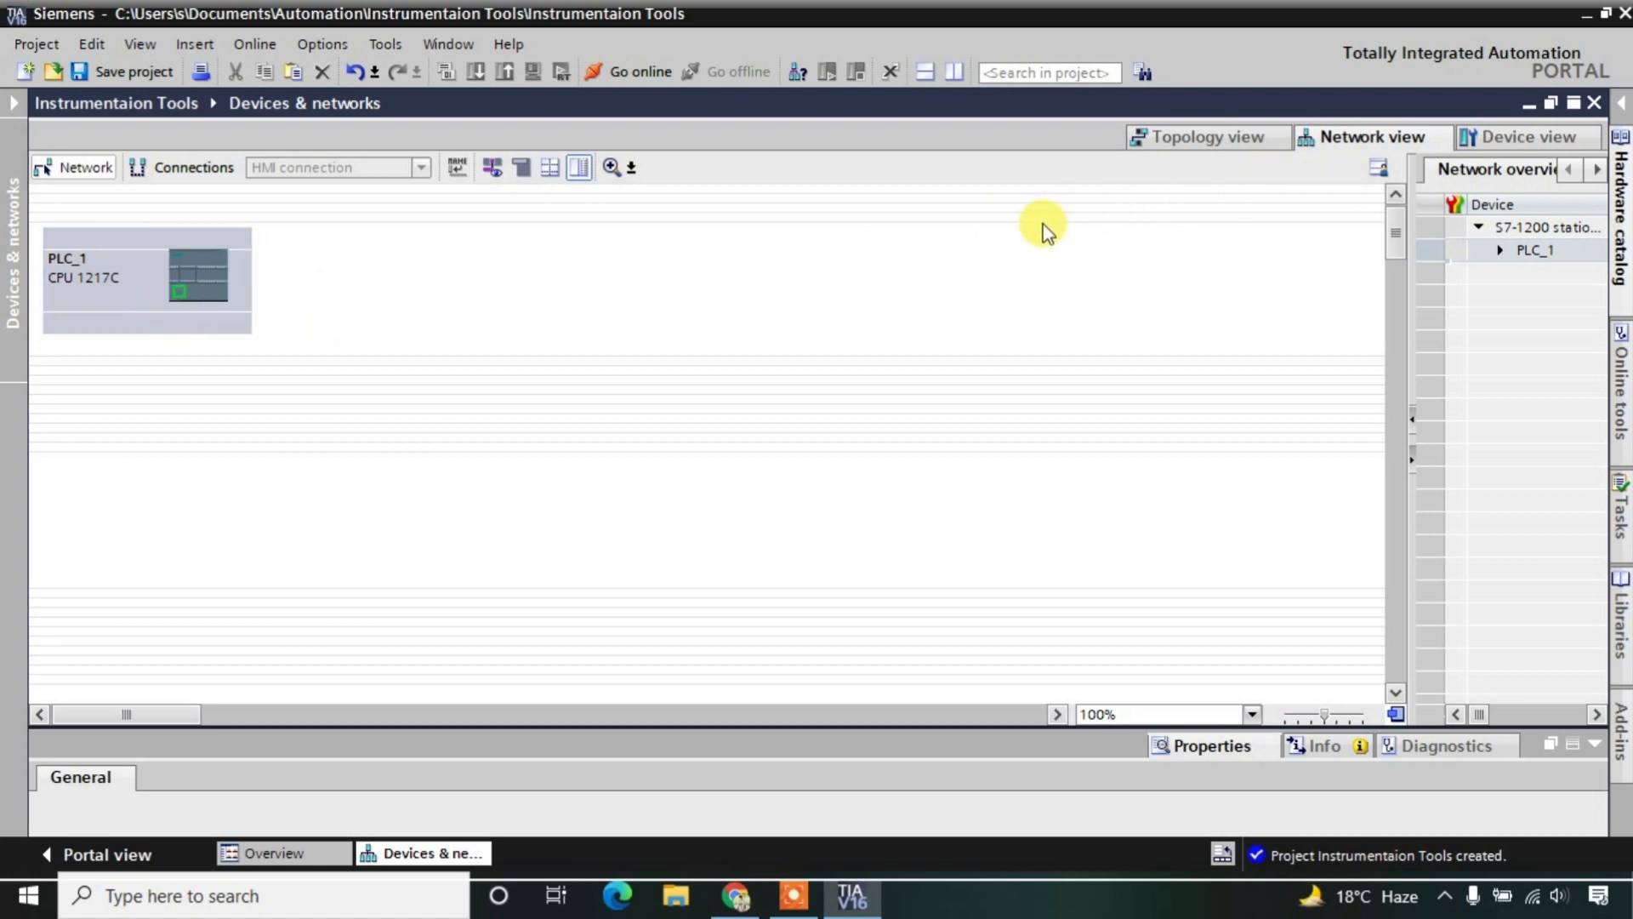
{"action": "left_click", "coordinate": [131, 297]}
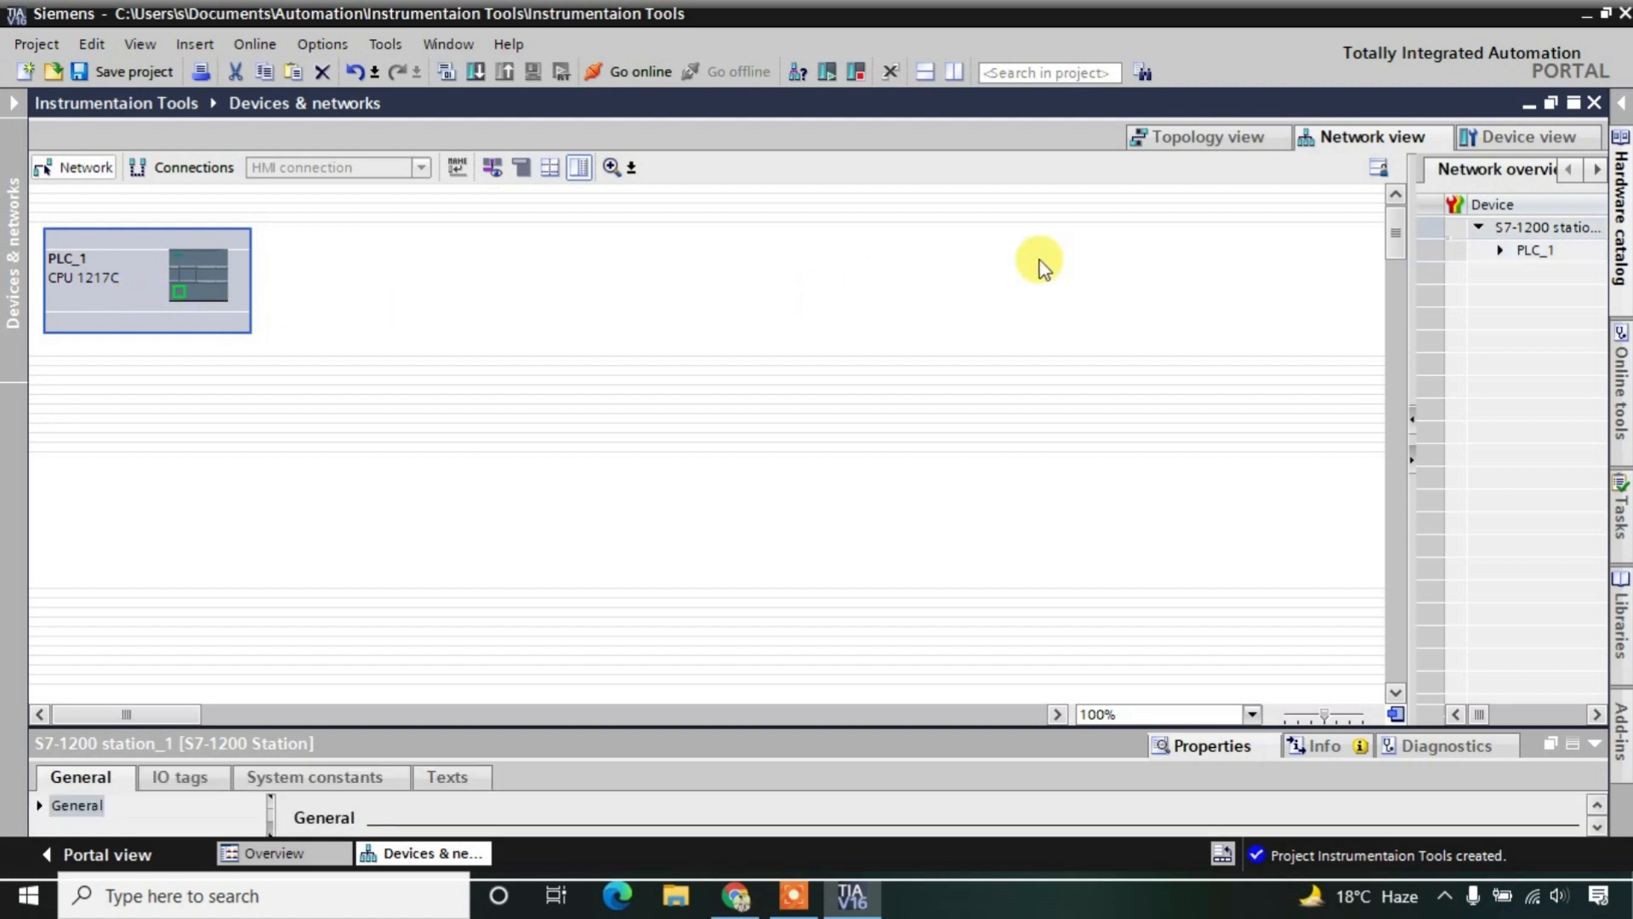
{"action": "left_click", "coordinate": [1541, 144]}
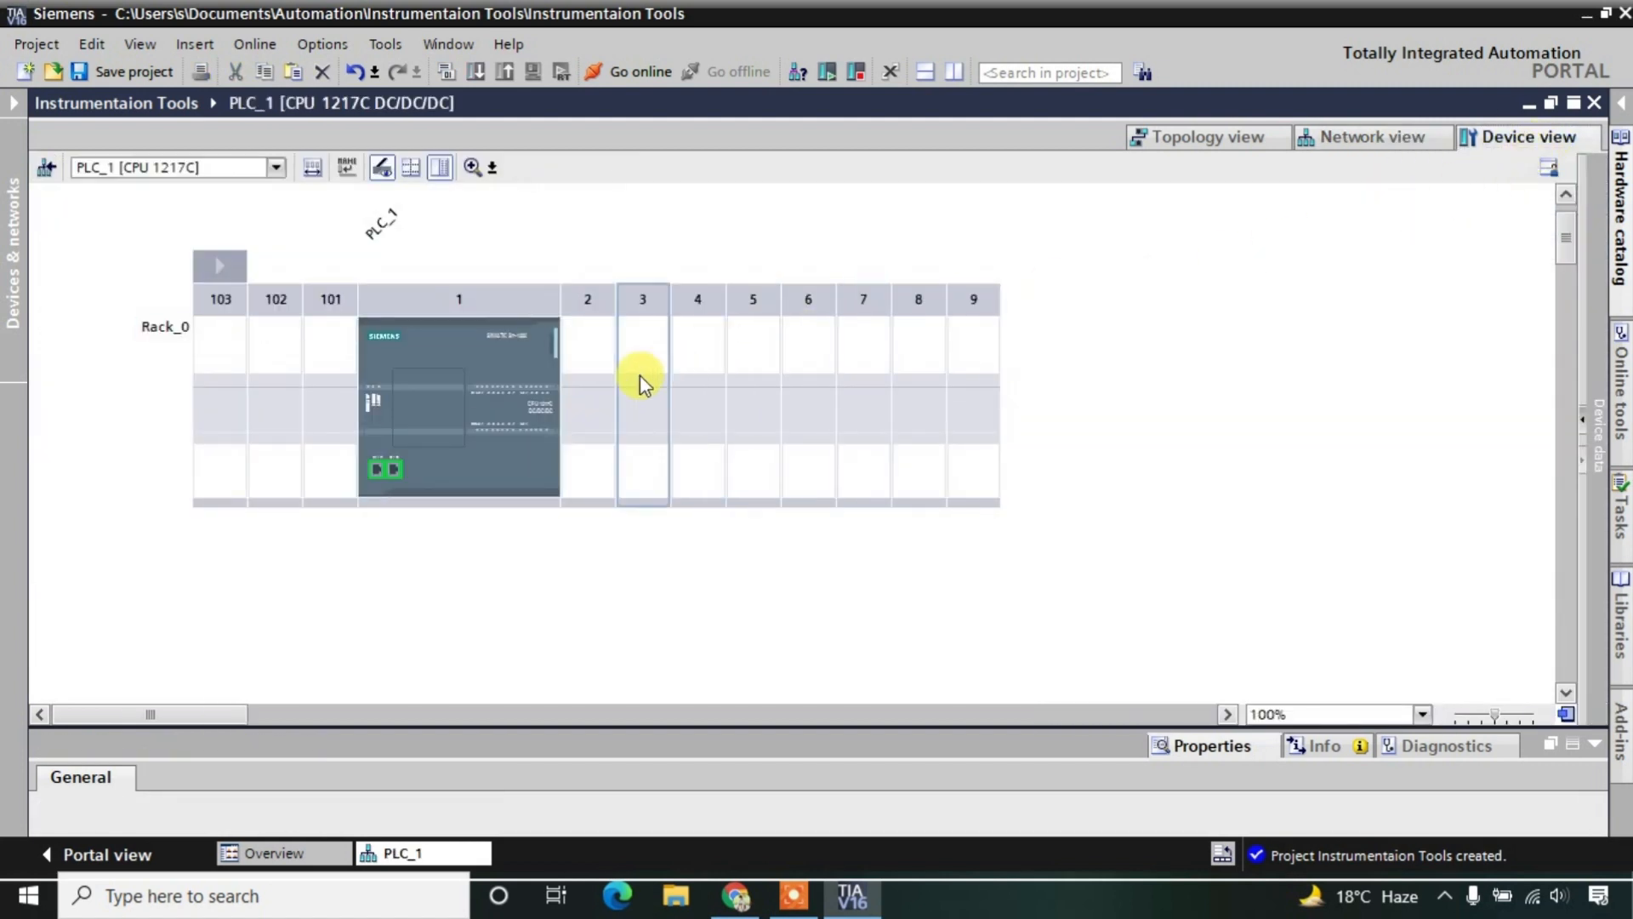
- Inspect the CPU in the rack at 200% zoom, including its signal board slot and PROFINET interface
{"action": "left_click", "coordinate": [485, 425]}
{"action": "left_click", "coordinate": [485, 422]}
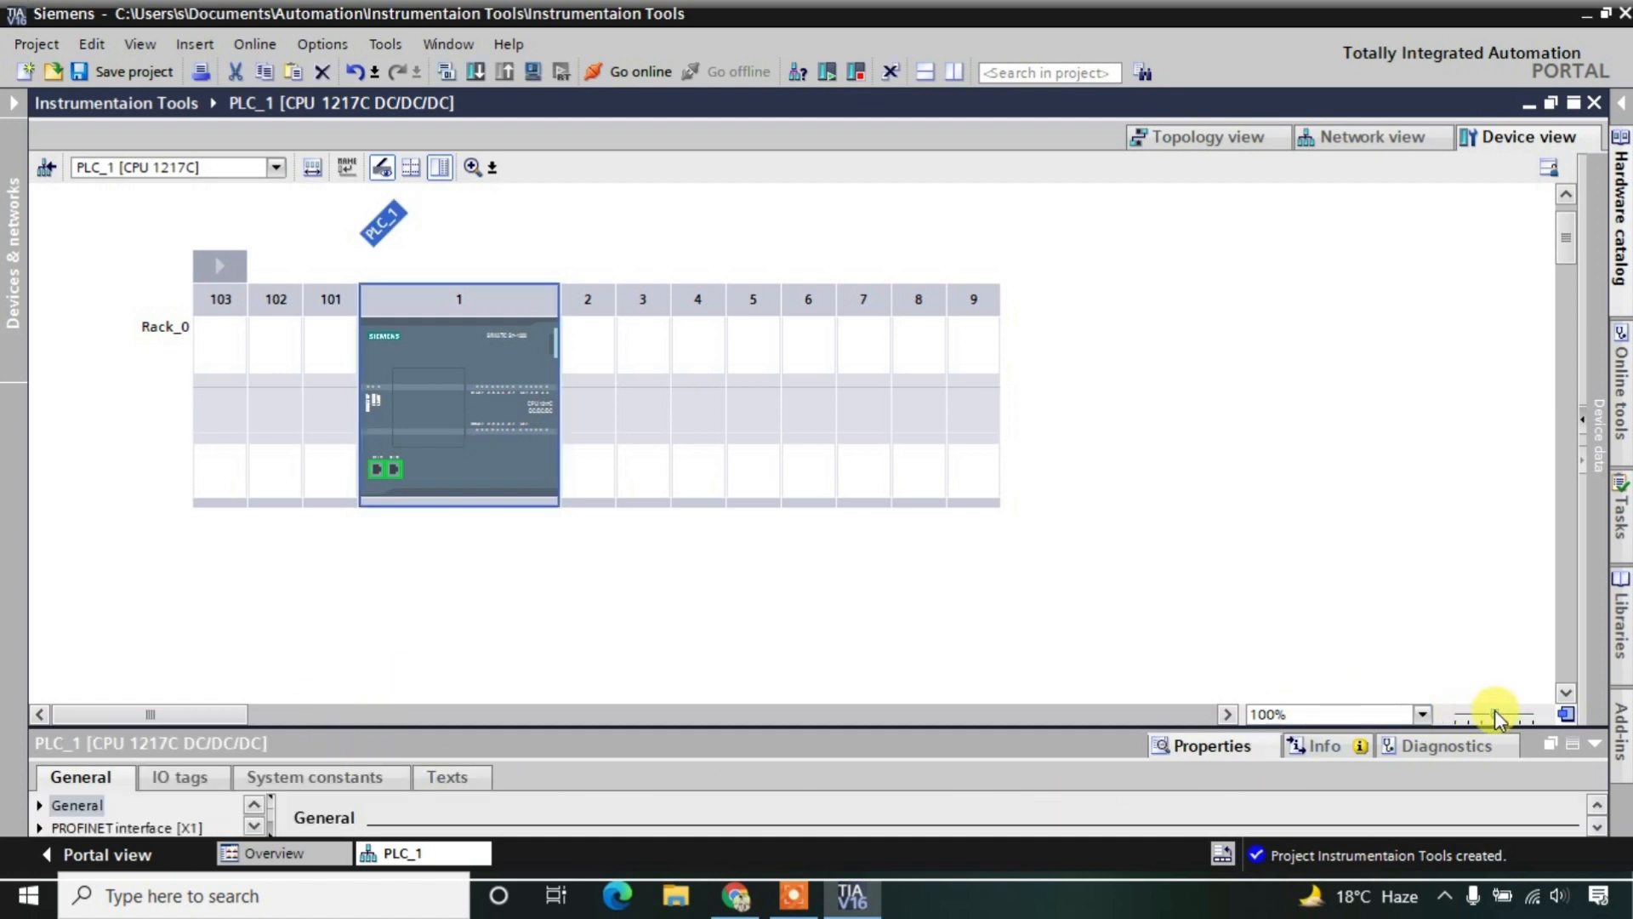
{"action": "left_click_drag", "start_coordinate": [1495, 715], "coordinate": [1507, 715]}
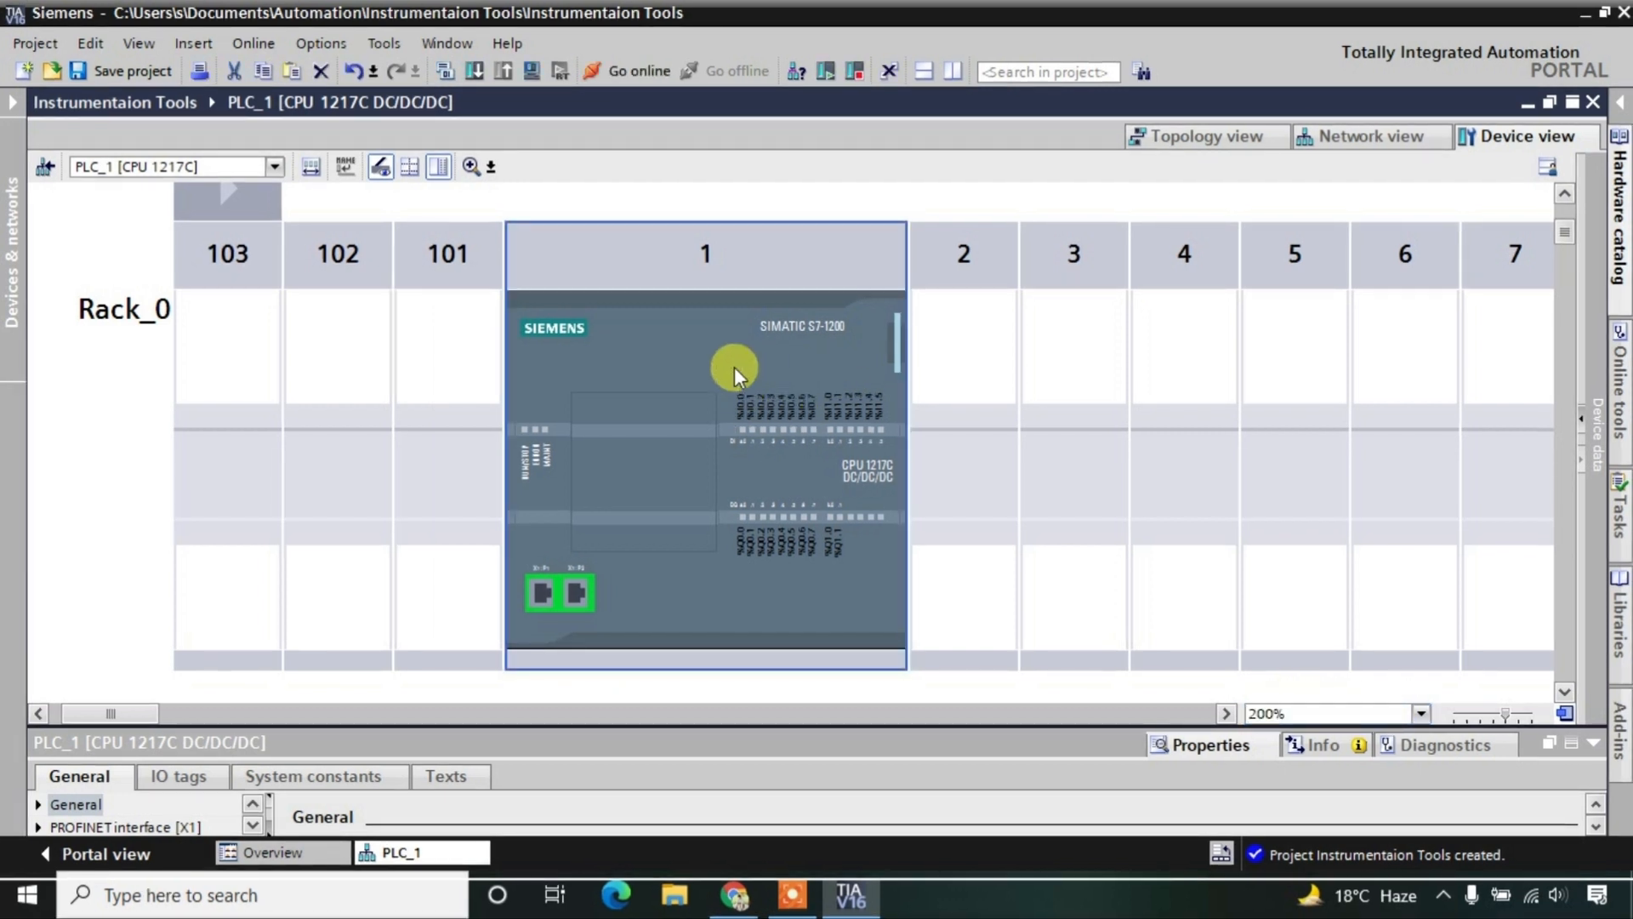
{"action": "left_click", "coordinate": [686, 462]}
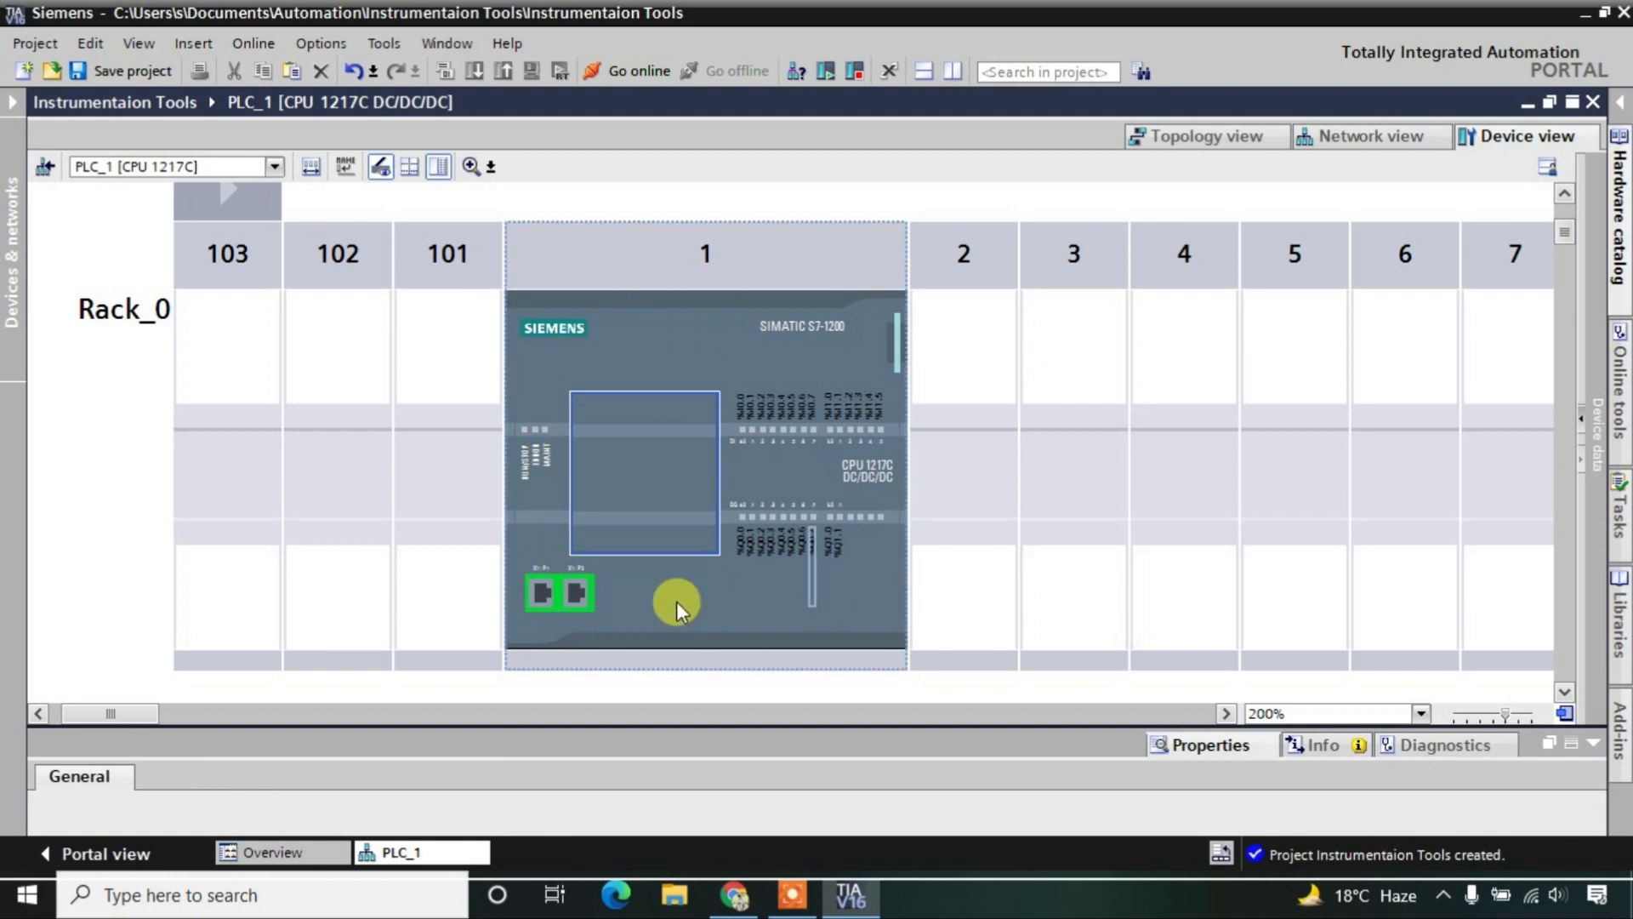
{"action": "left_click", "coordinate": [545, 595]}
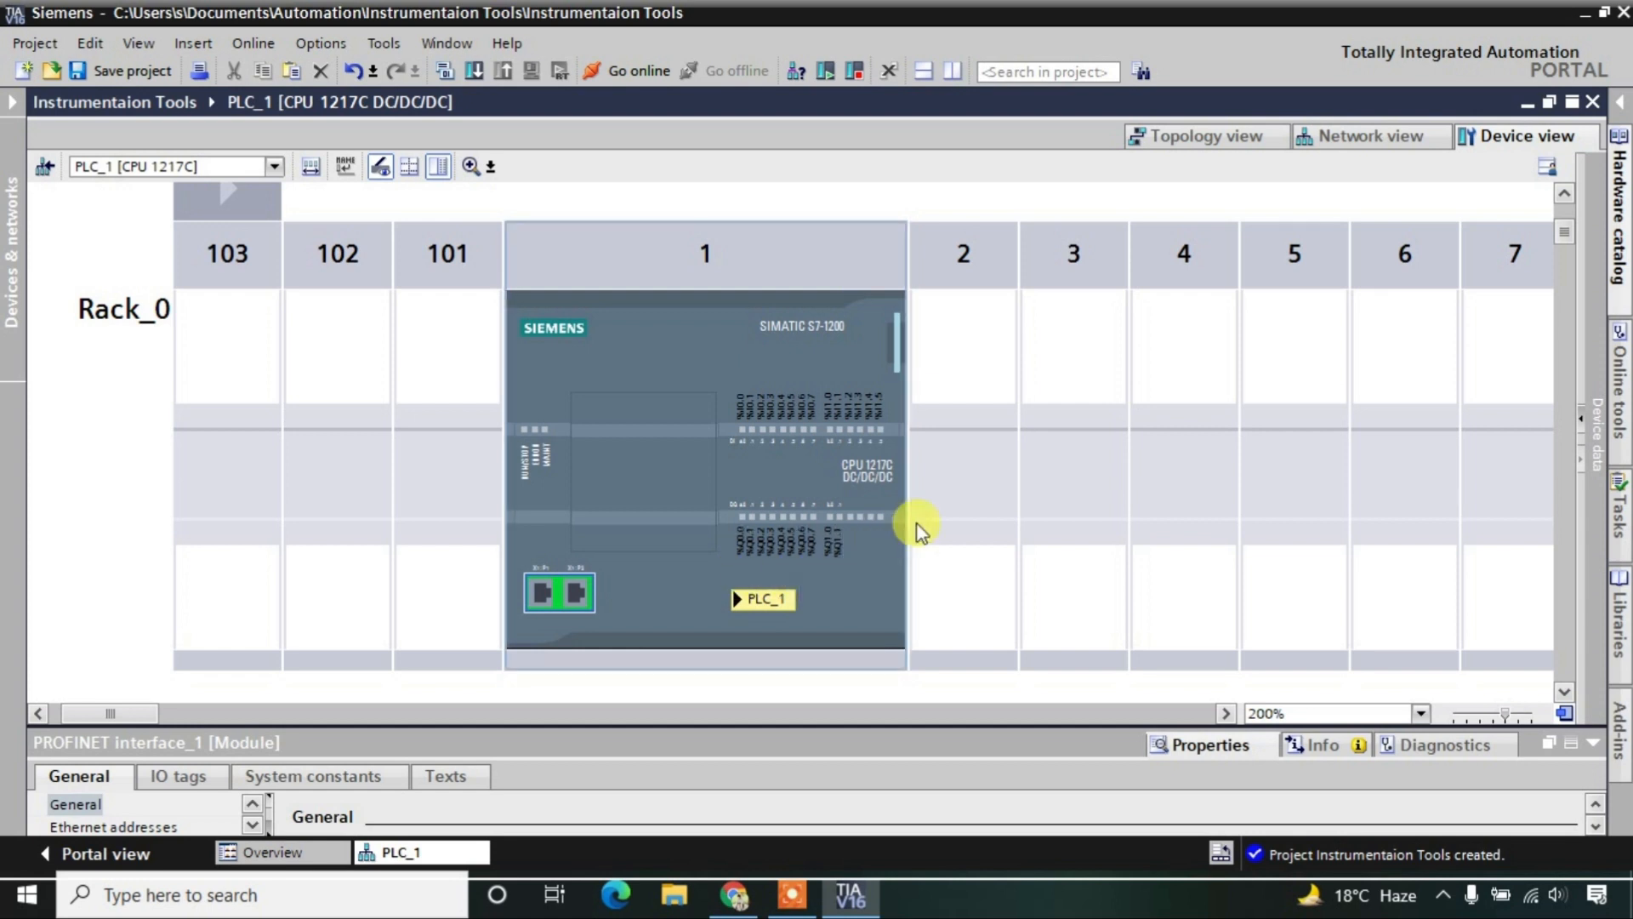
- Select slot 2 of the rack, open the hardware catalog and widen it so the full category names show
{"action": "left_click", "coordinate": [994, 344]}
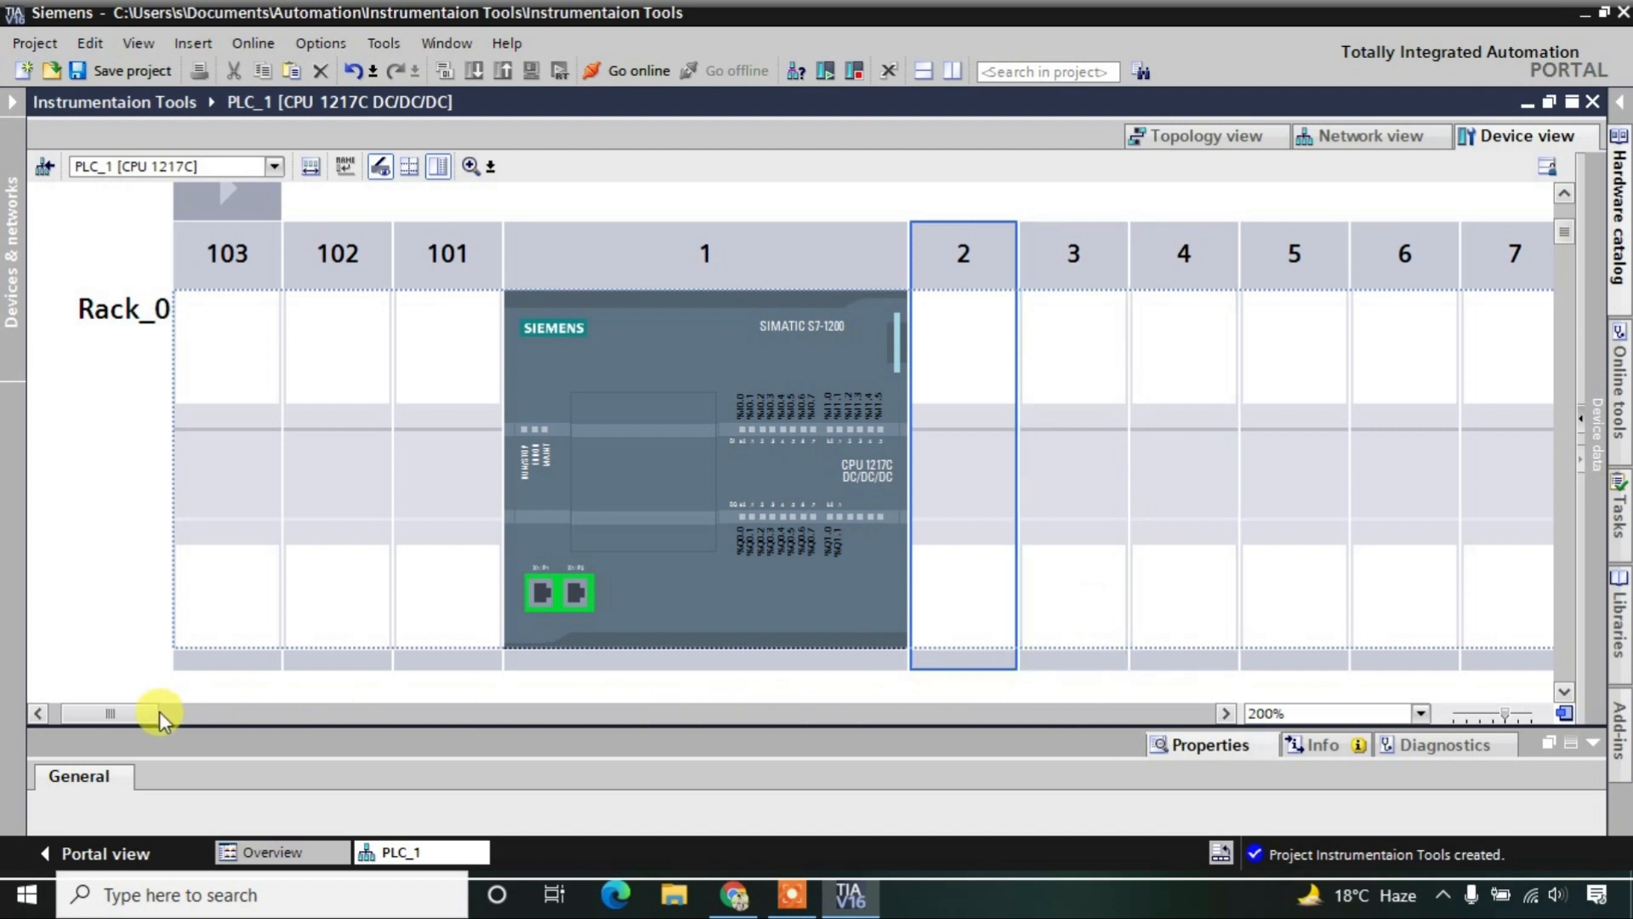
{"action": "mouse_move", "coordinate": [153, 715]}
{"action": "left_mouse_down"}
{"action": "mouse_move", "coordinate": [218, 718]}
{"action": "mouse_move", "coordinate": [176, 737]}
{"action": "left_mouse_up"}
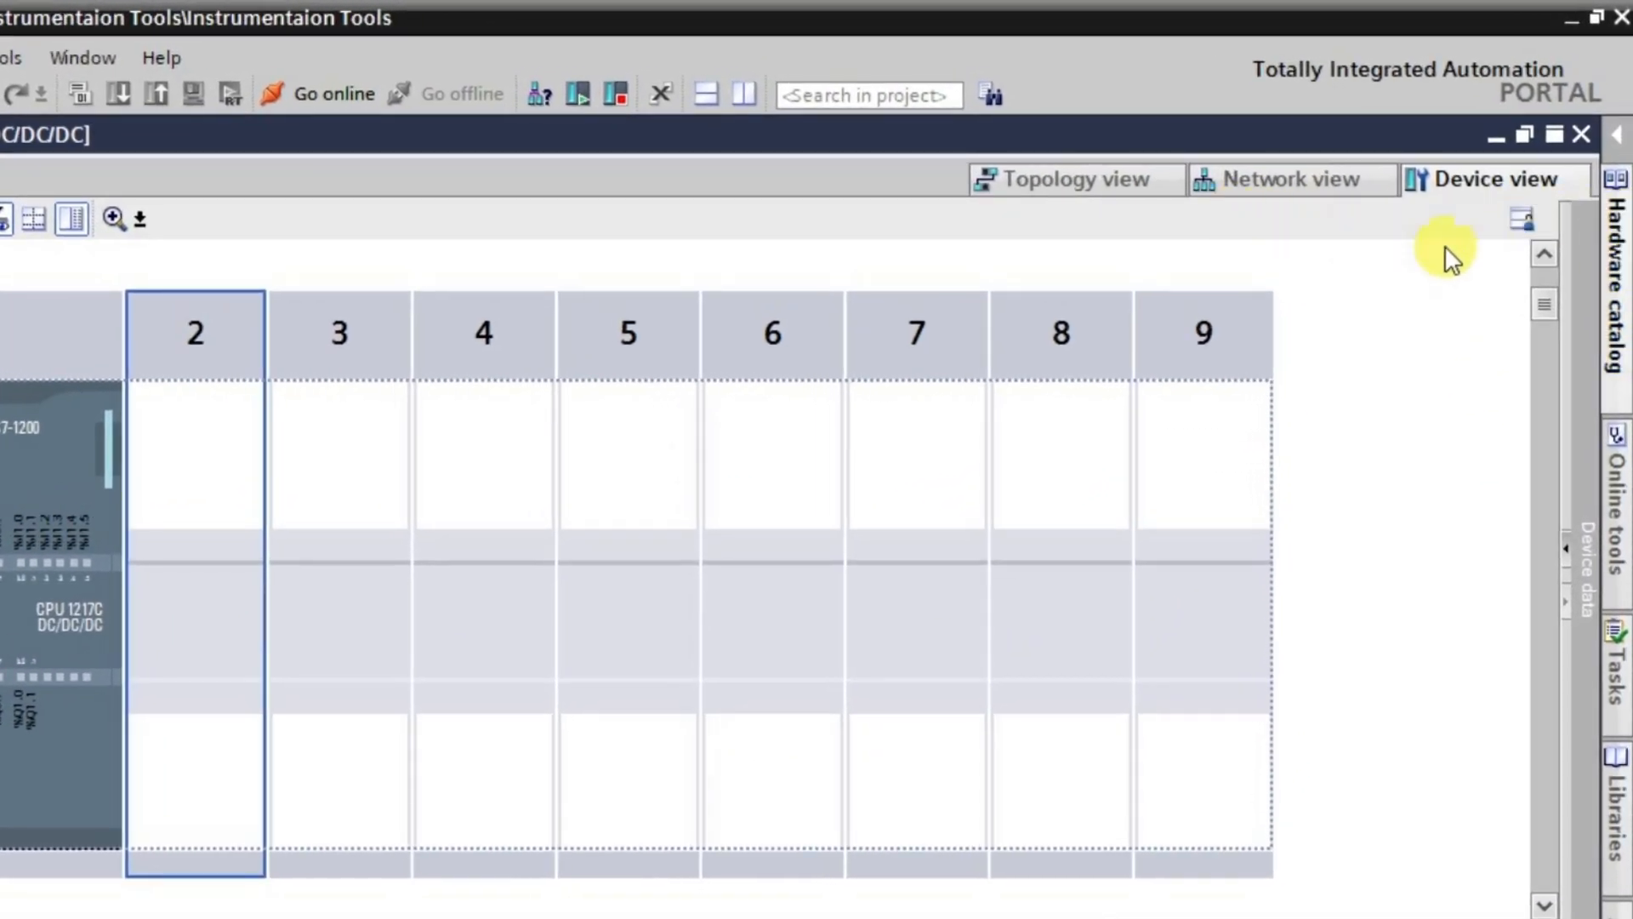
{"action": "left_click", "coordinate": [1617, 289]}
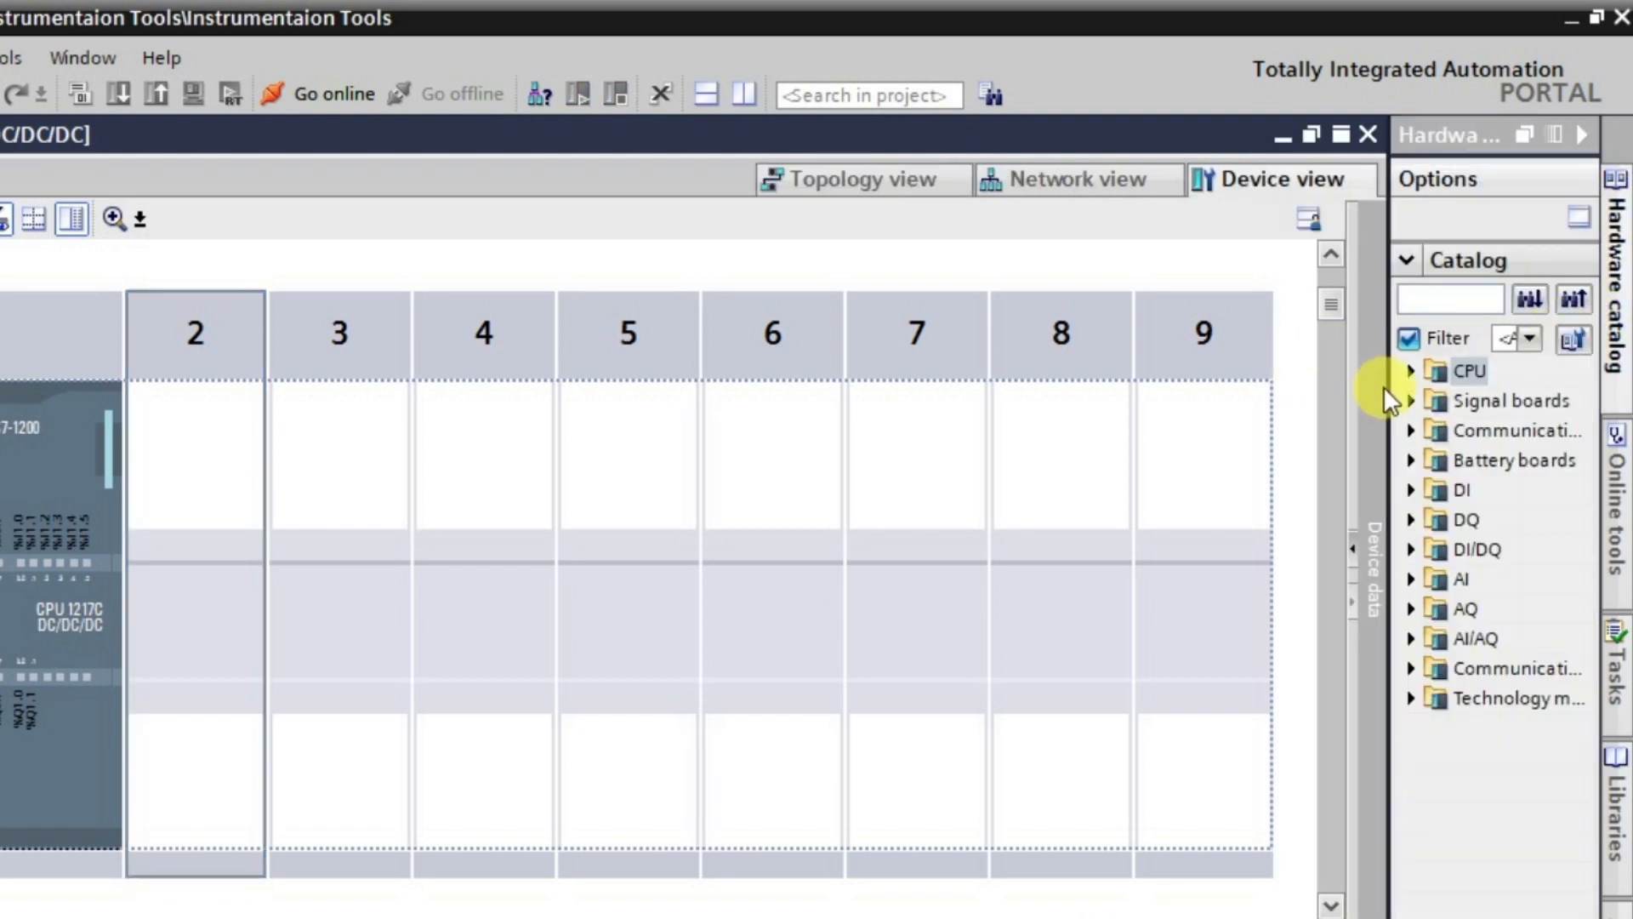
{"action": "left_click_drag", "start_coordinate": [1390, 388], "coordinate": [1162, 441]}
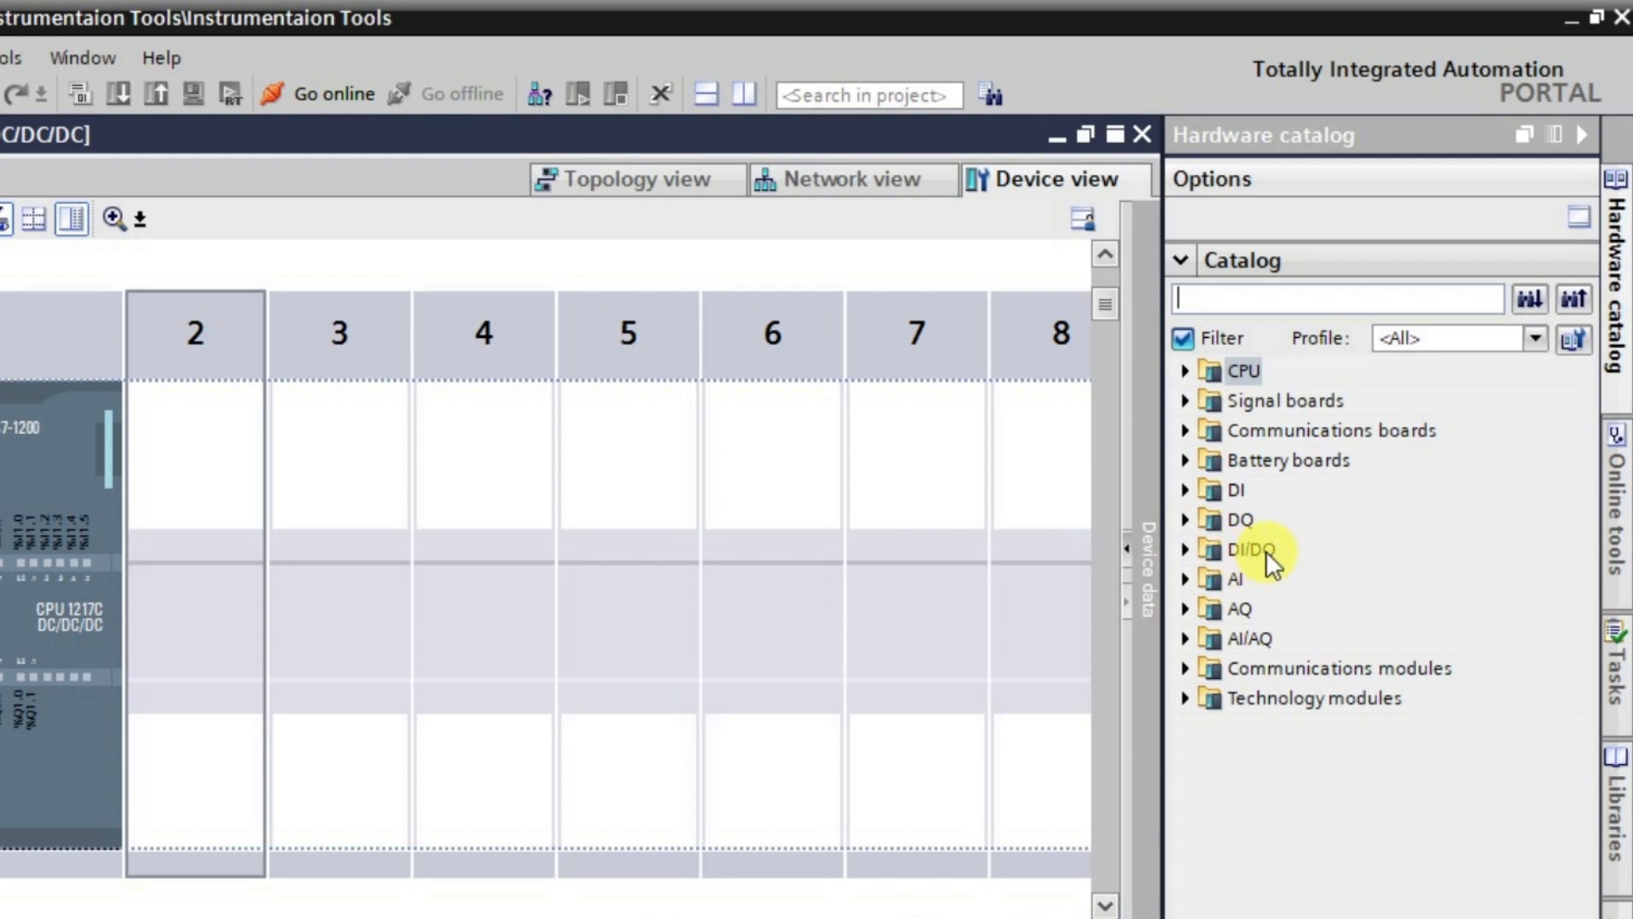
- Browse the hardware catalog's module categories, including Communications modules and Technology modules, and collapse both again
{"action": "left_click", "coordinate": [1237, 583]}
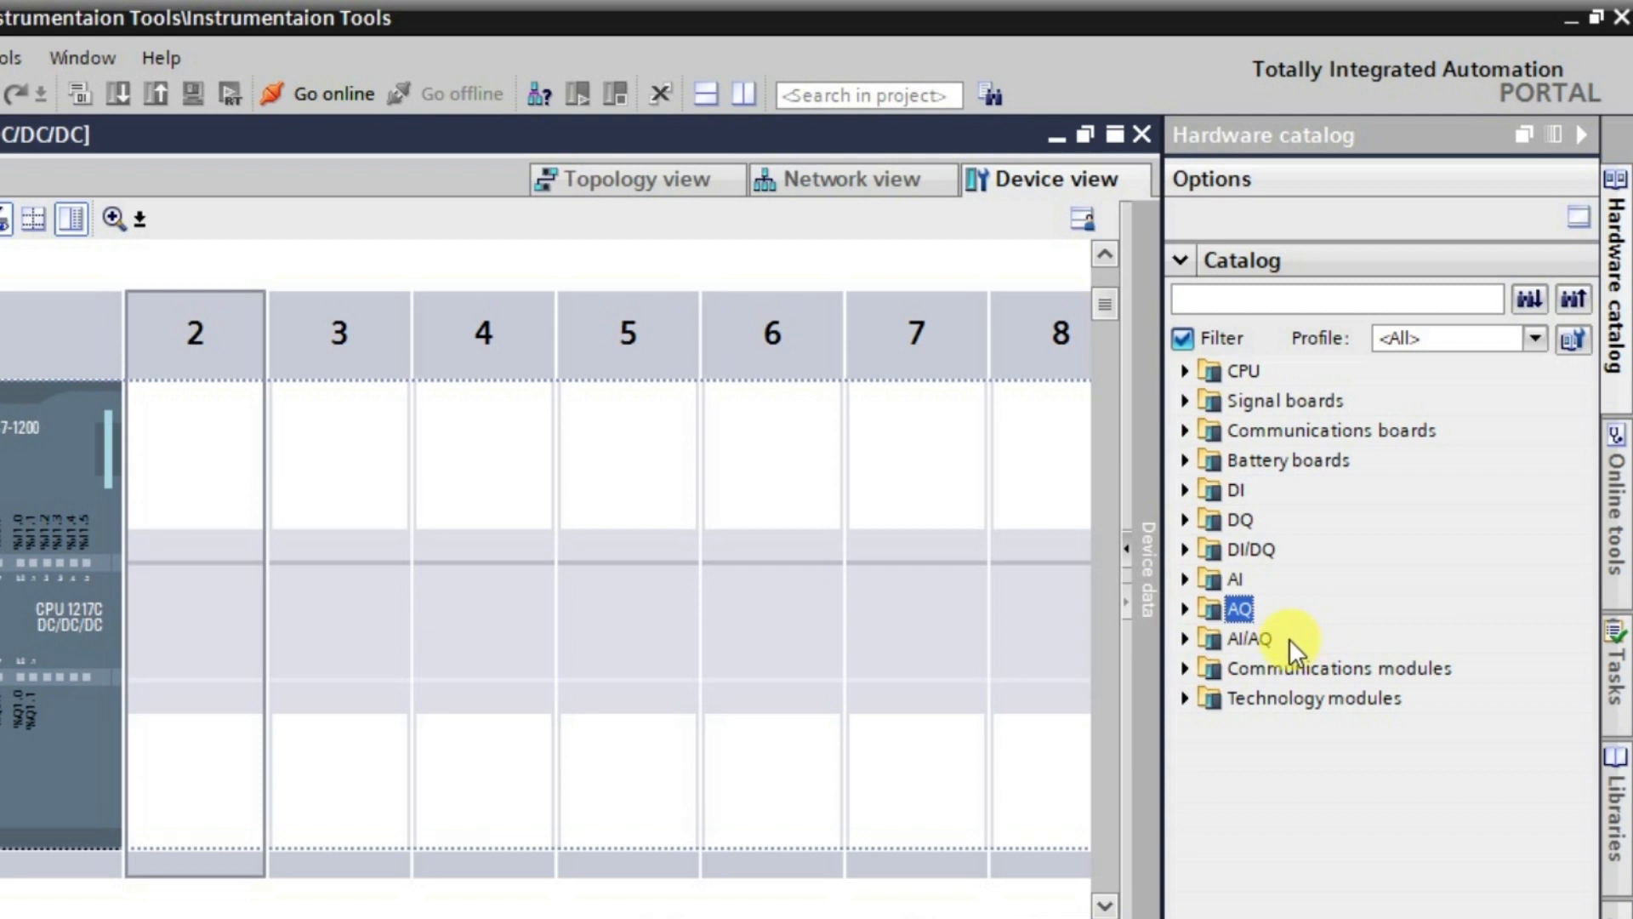
{"action": "left_click", "coordinate": [1192, 672]}
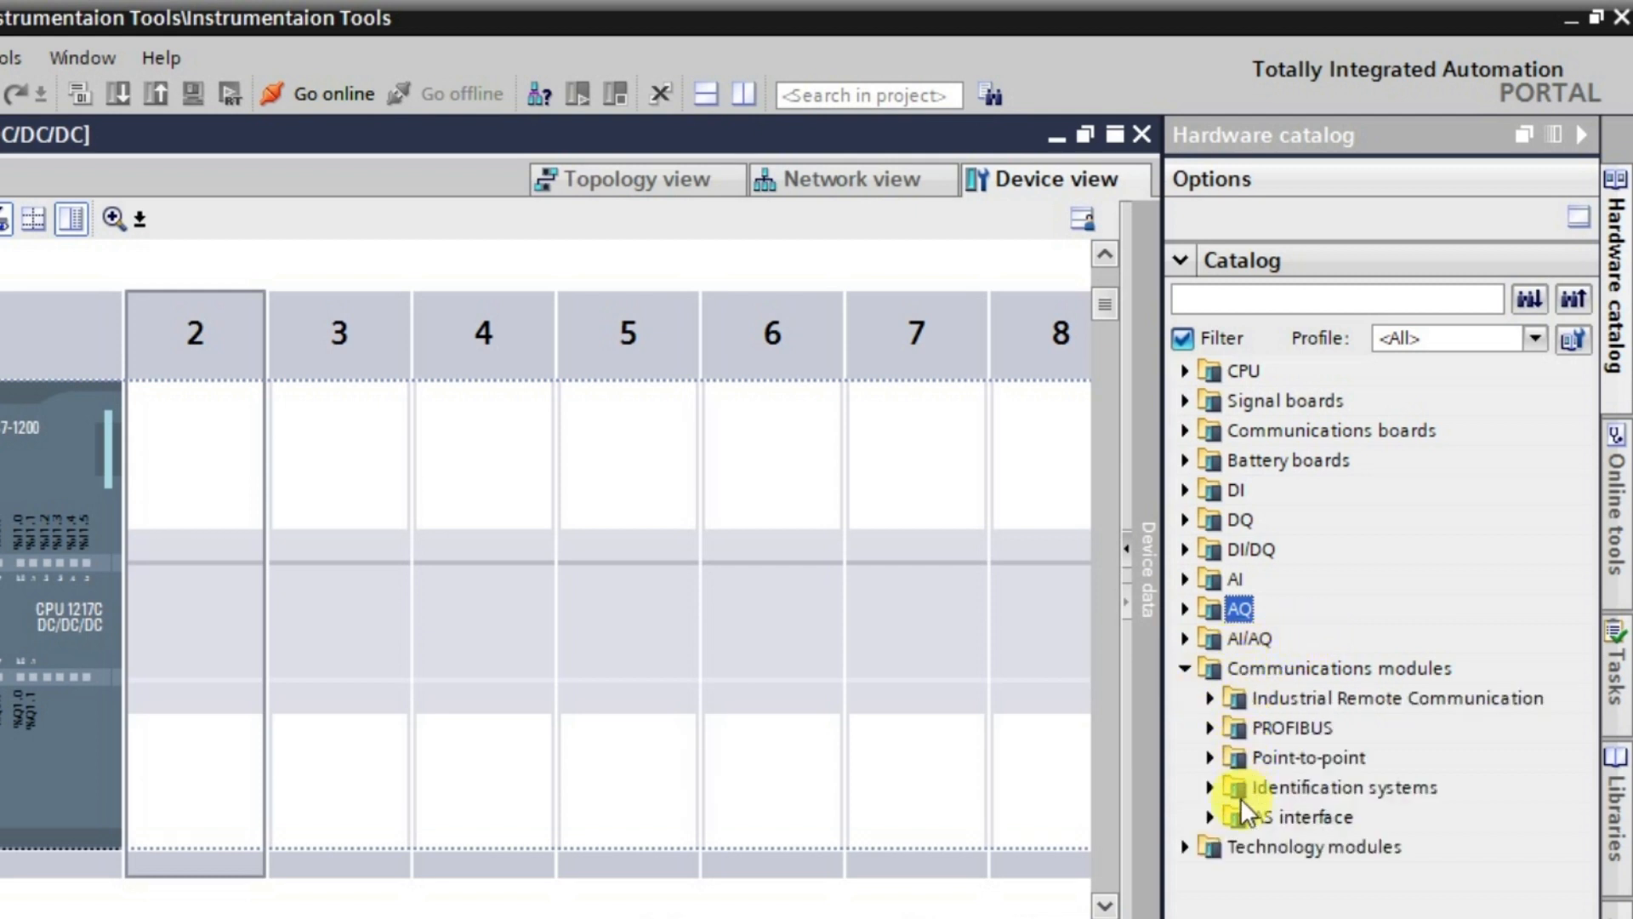
{"action": "left_click", "coordinate": [1189, 846]}
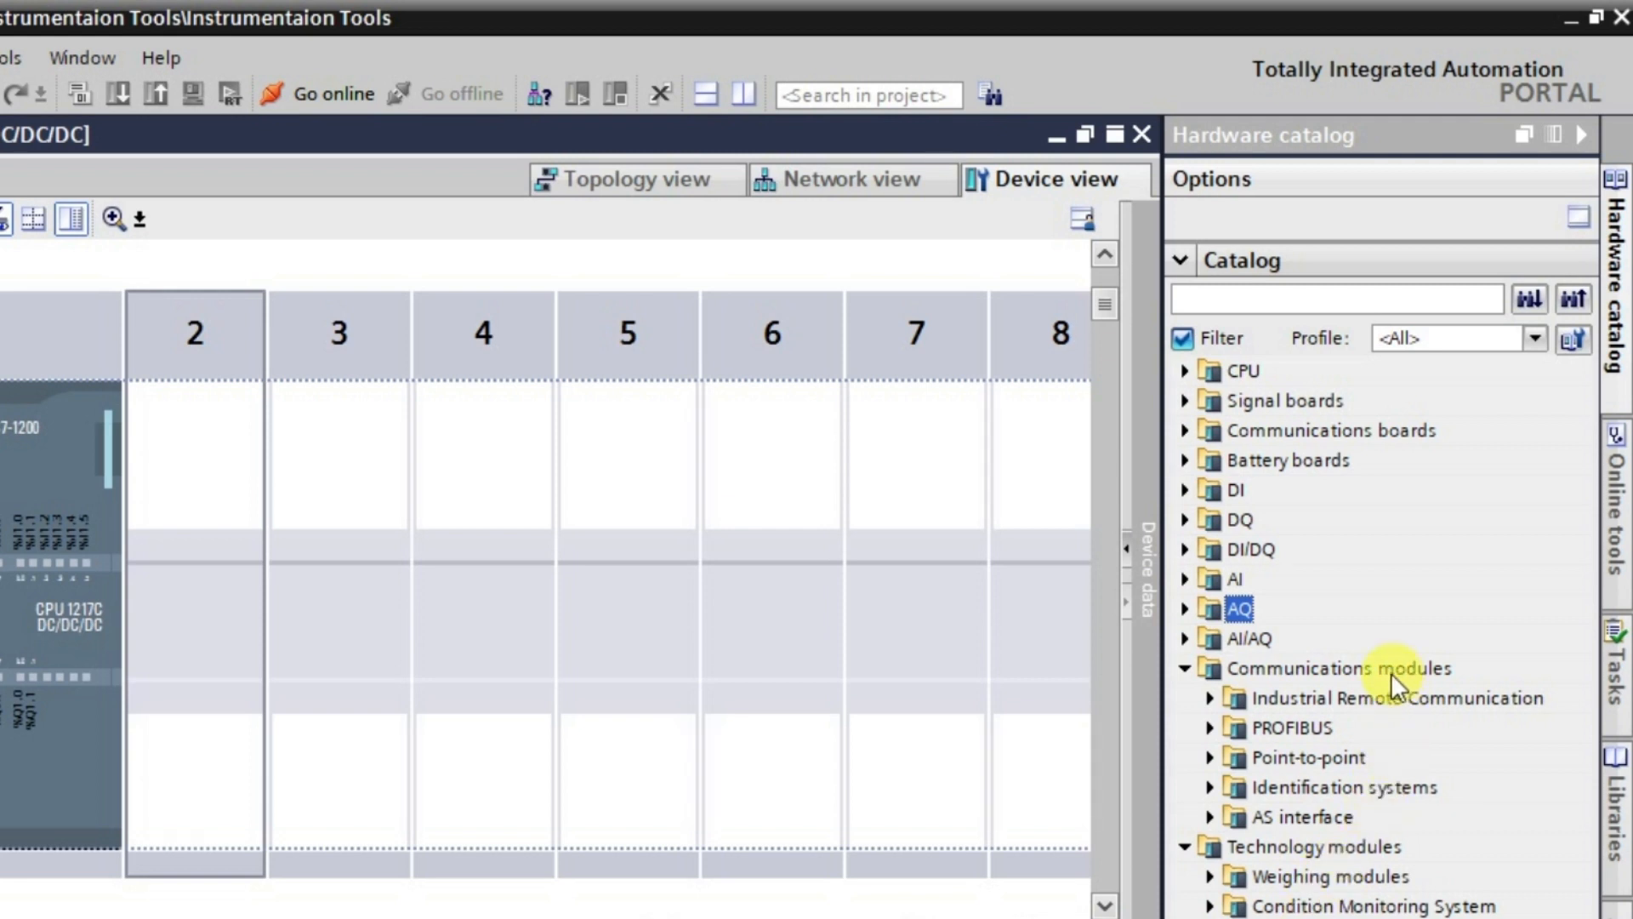
{"action": "left_click", "coordinate": [1181, 672]}
{"action": "left_click", "coordinate": [1184, 698]}
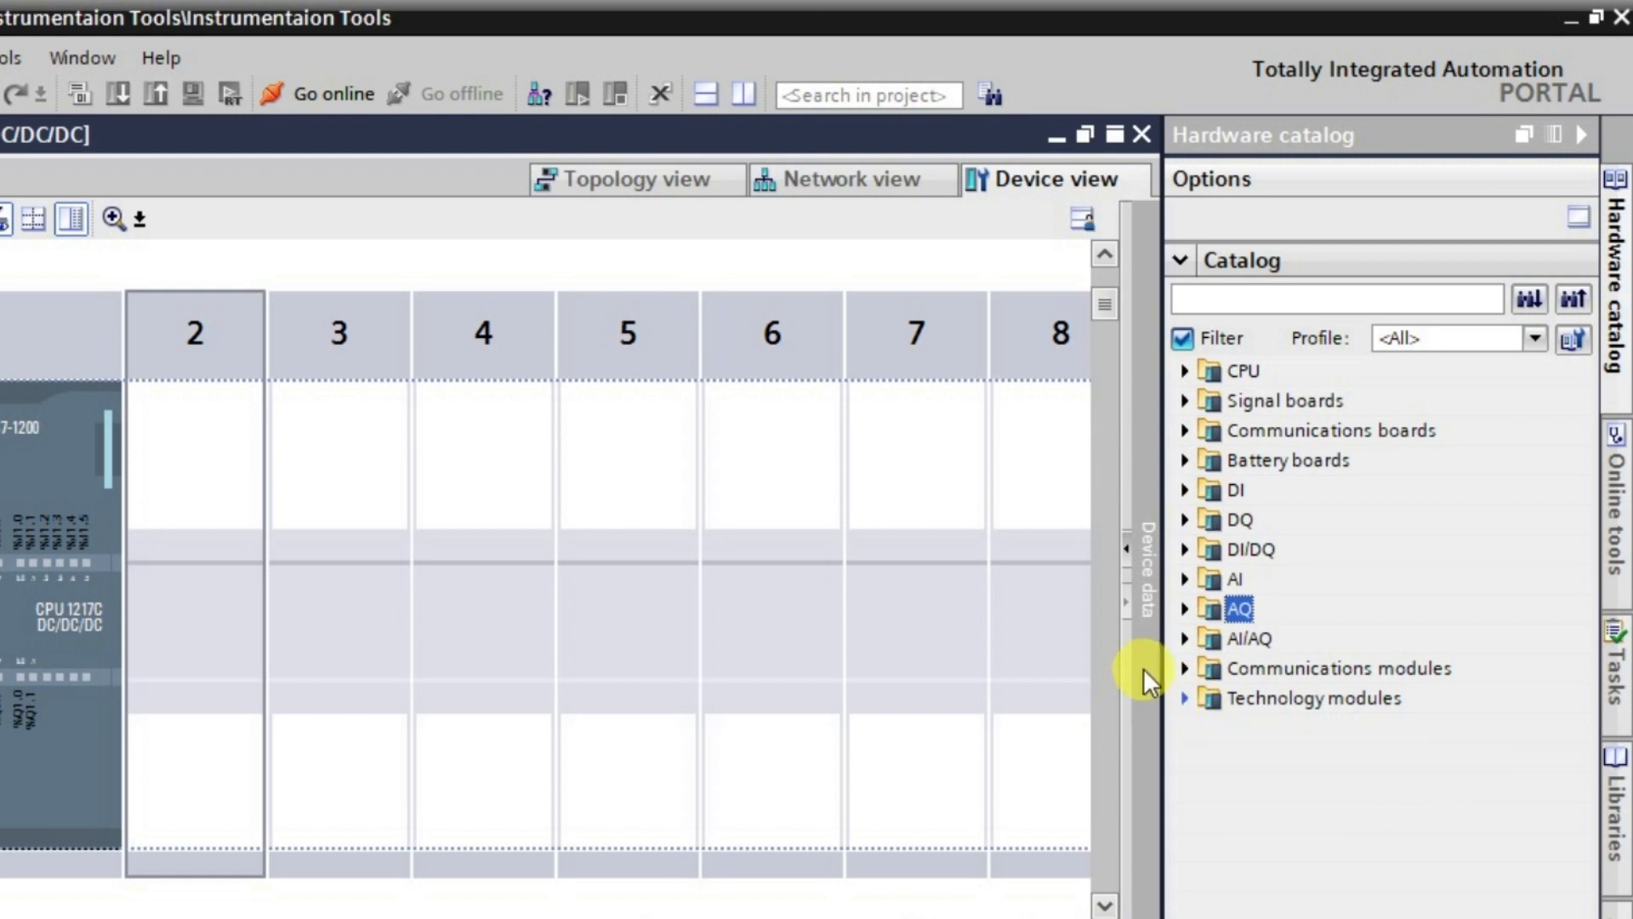
- Add the DI 8/DQ 8x24VDC module with article number 6ES7 223-1BH32-0XB0 to slot 2 of the rack
{"action": "left_click", "coordinate": [1233, 489]}
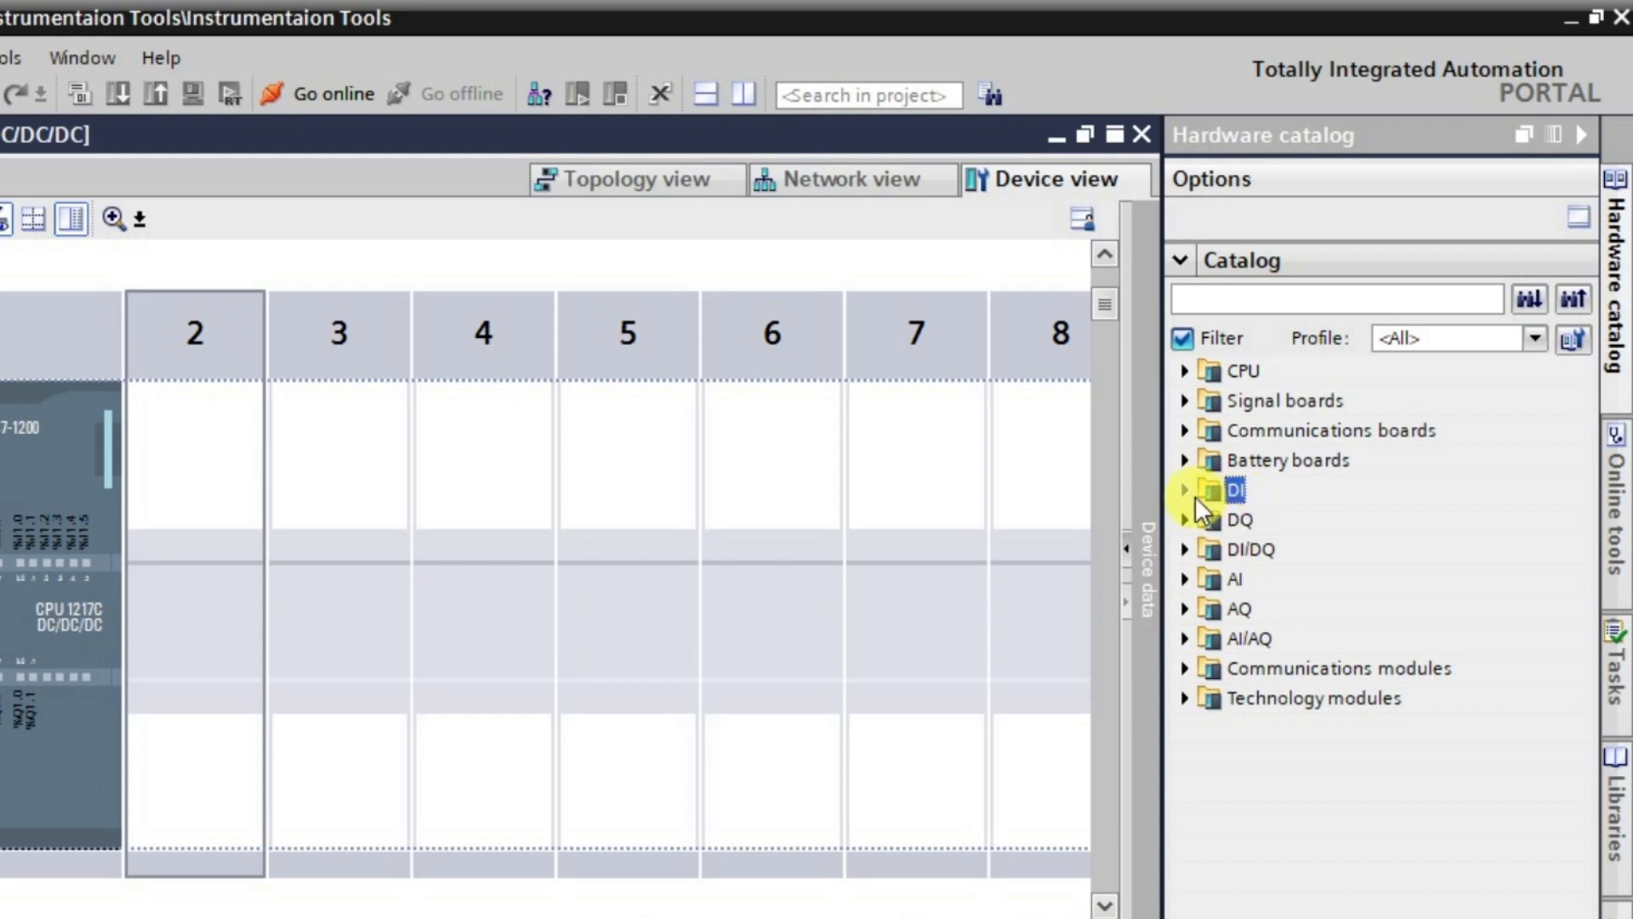
{"action": "left_click", "coordinate": [1187, 549]}
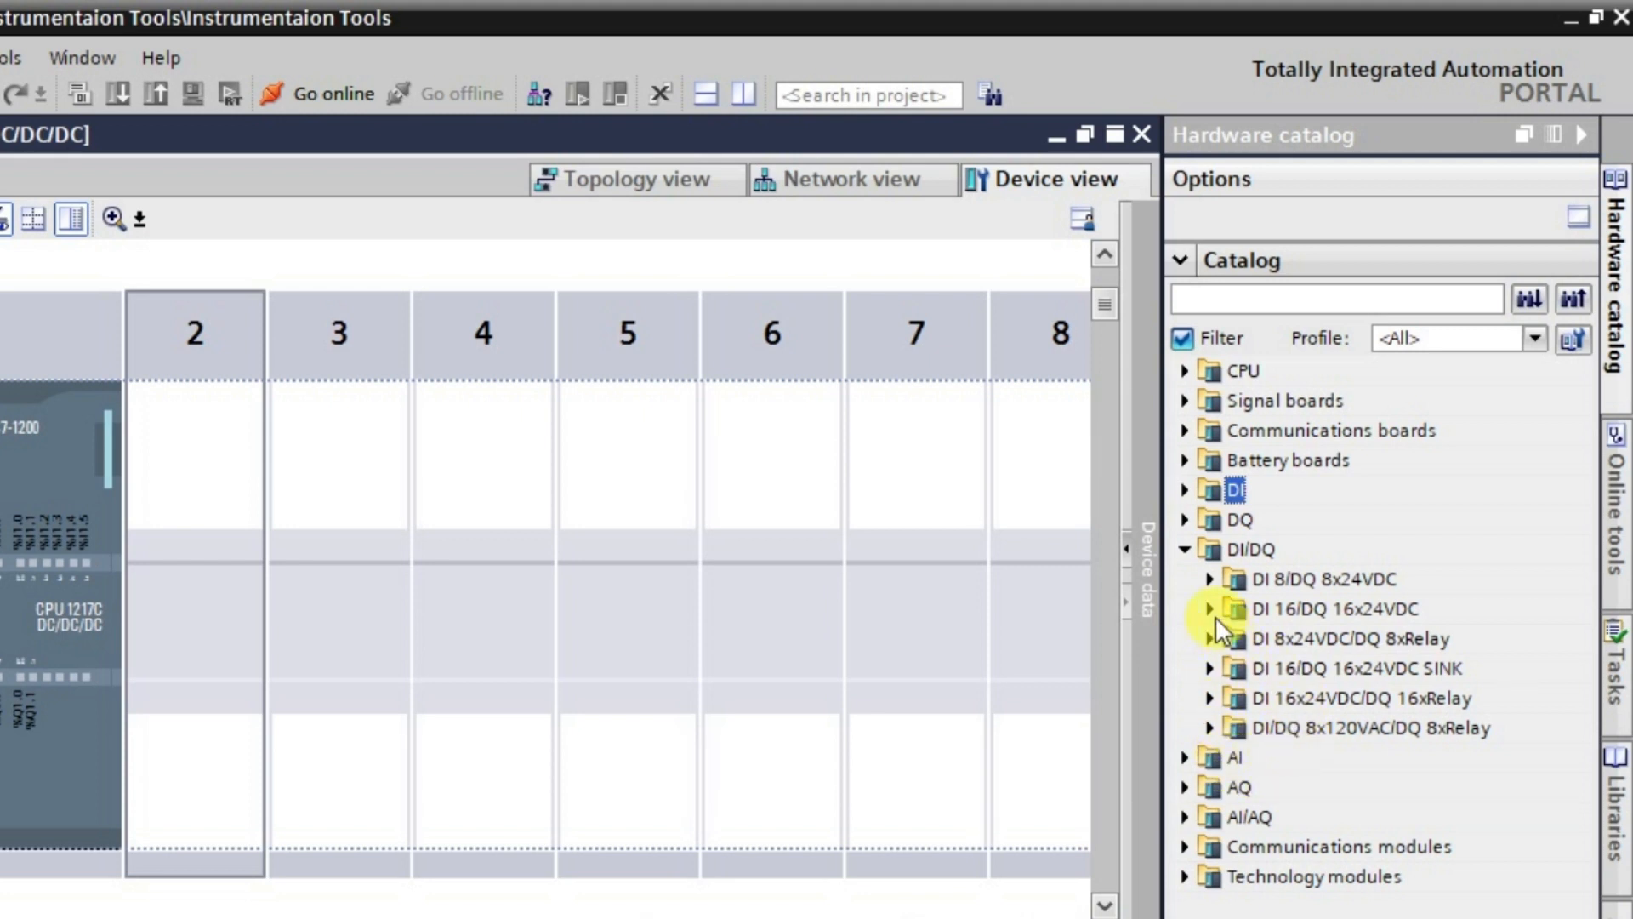
{"action": "left_click", "coordinate": [1210, 580]}
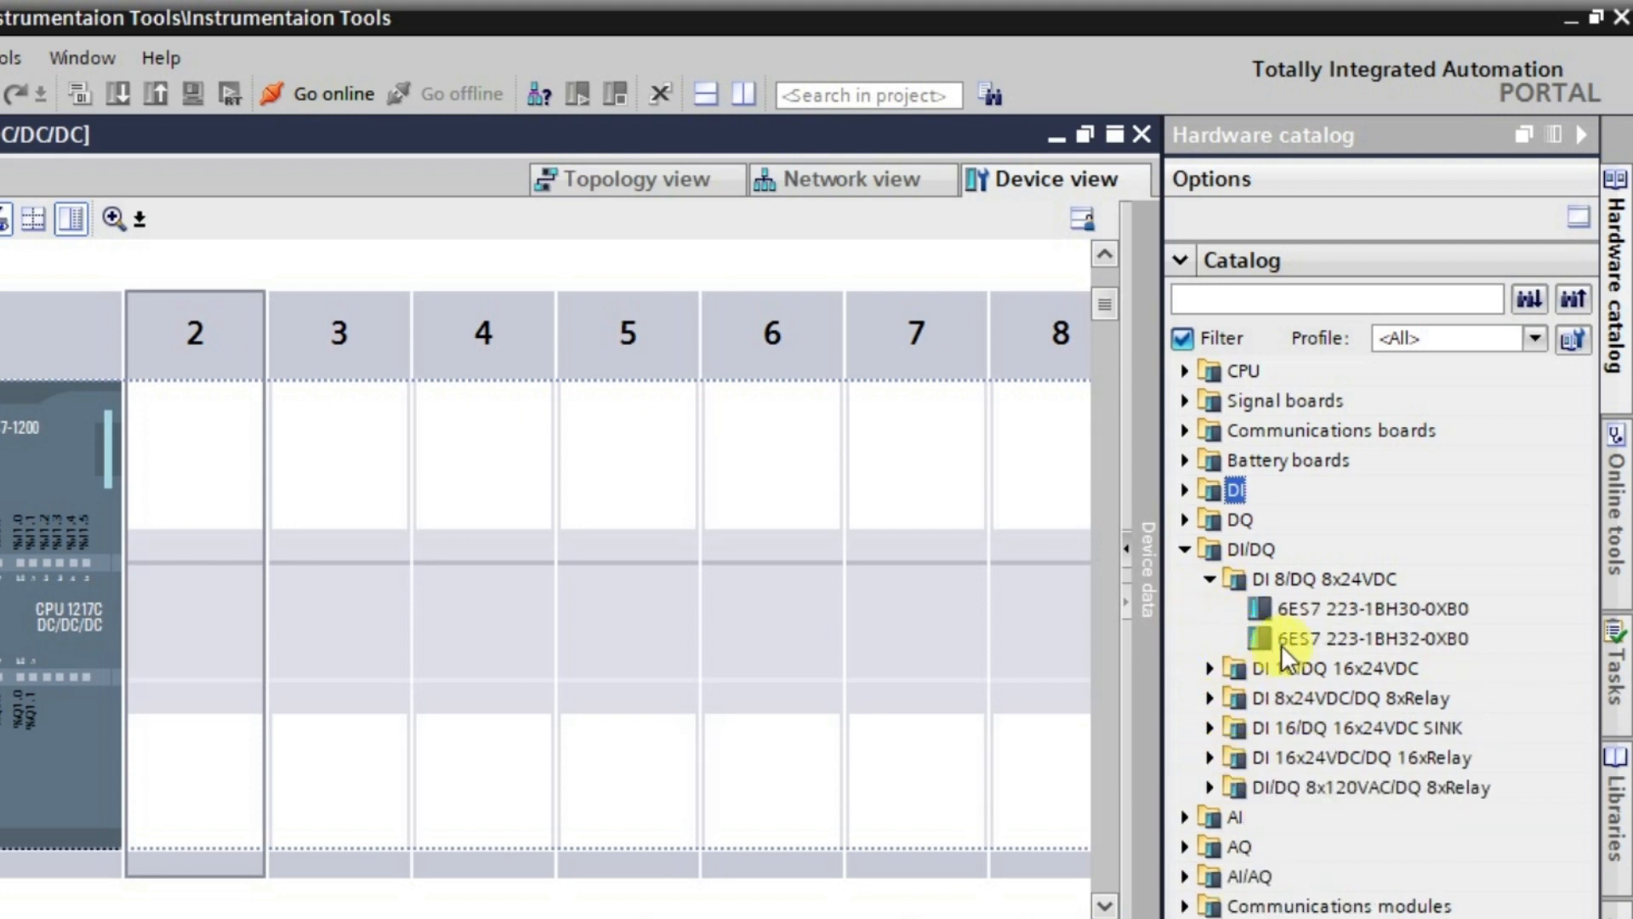
{"action": "left_click", "coordinate": [1389, 609]}
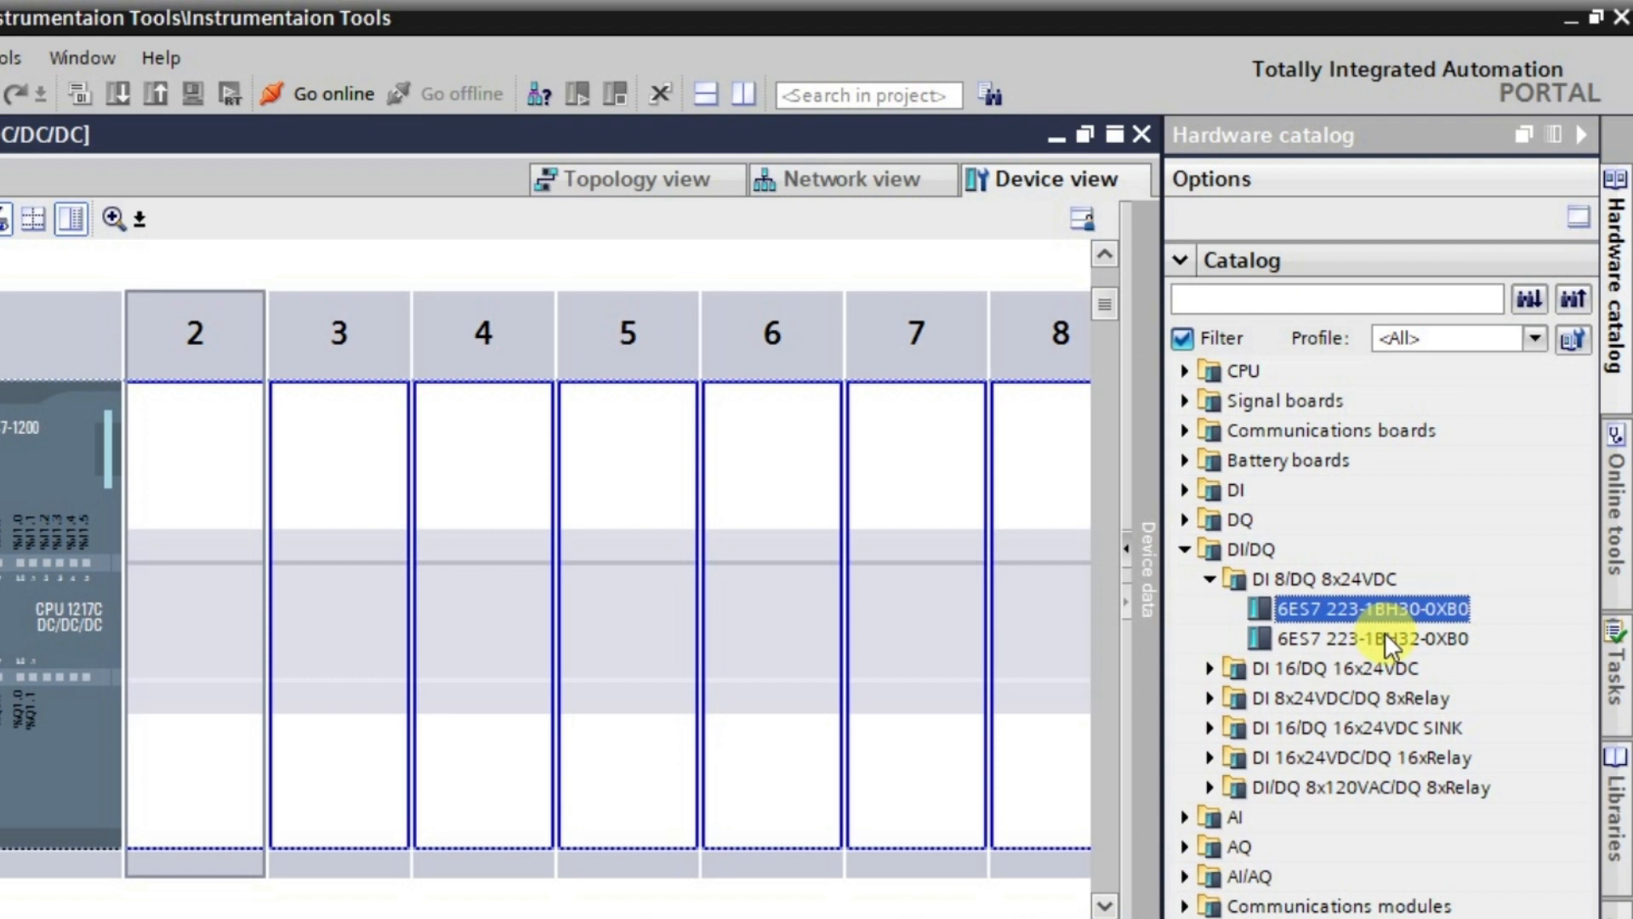
{"action": "left_click", "coordinate": [1383, 634]}
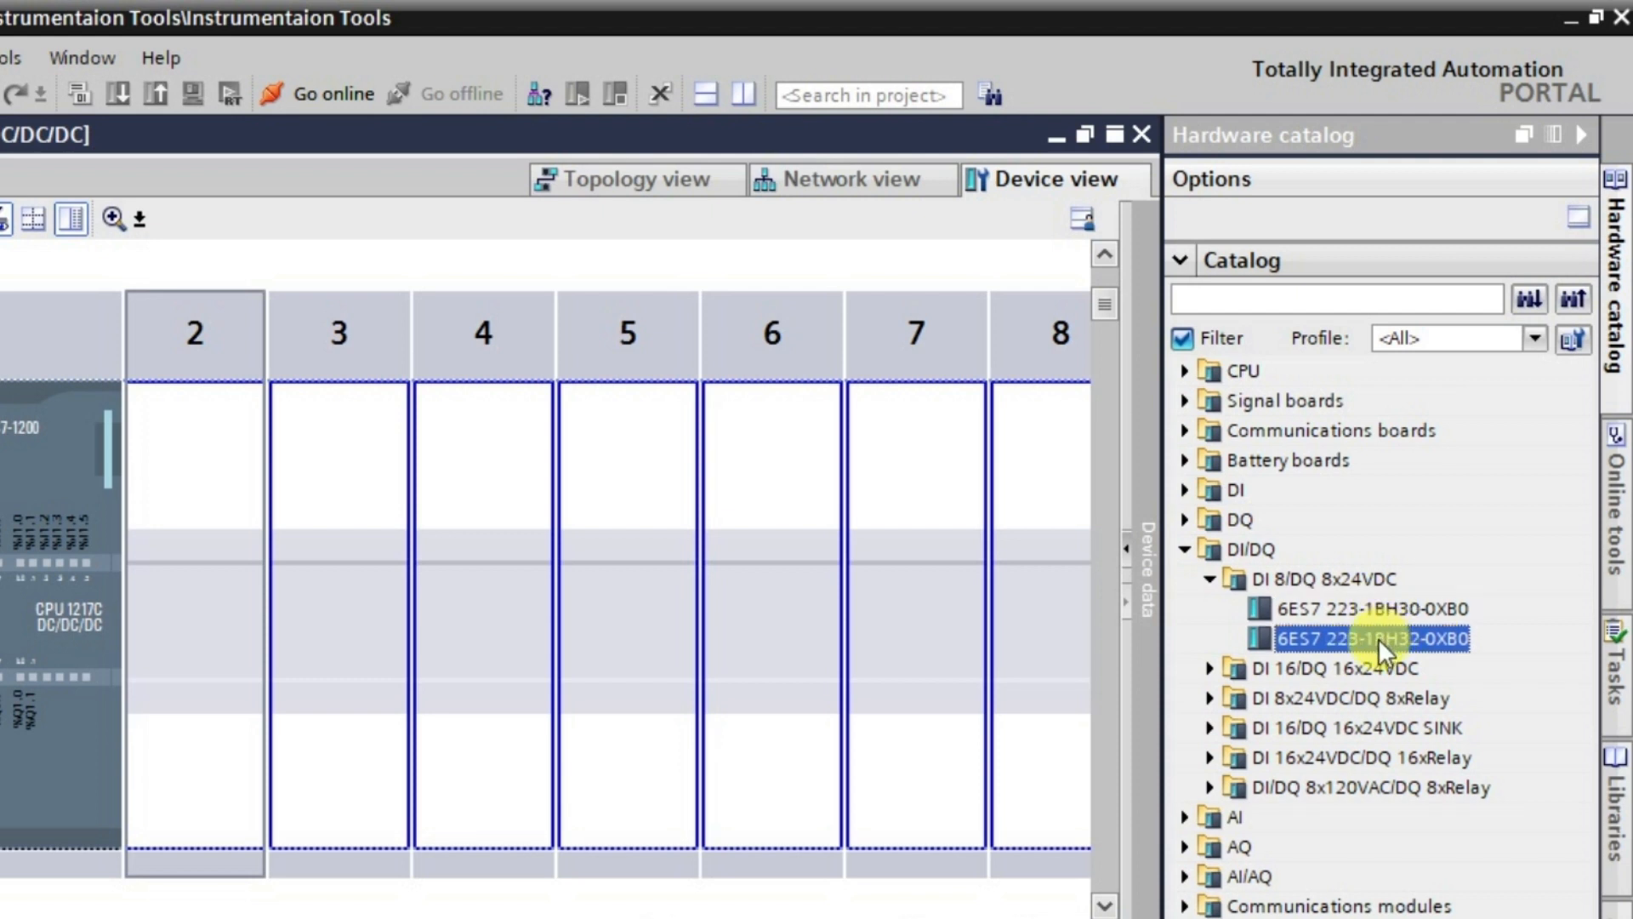
{"action": "left_click_drag", "start_coordinate": [1371, 638], "coordinate": [231, 667]}
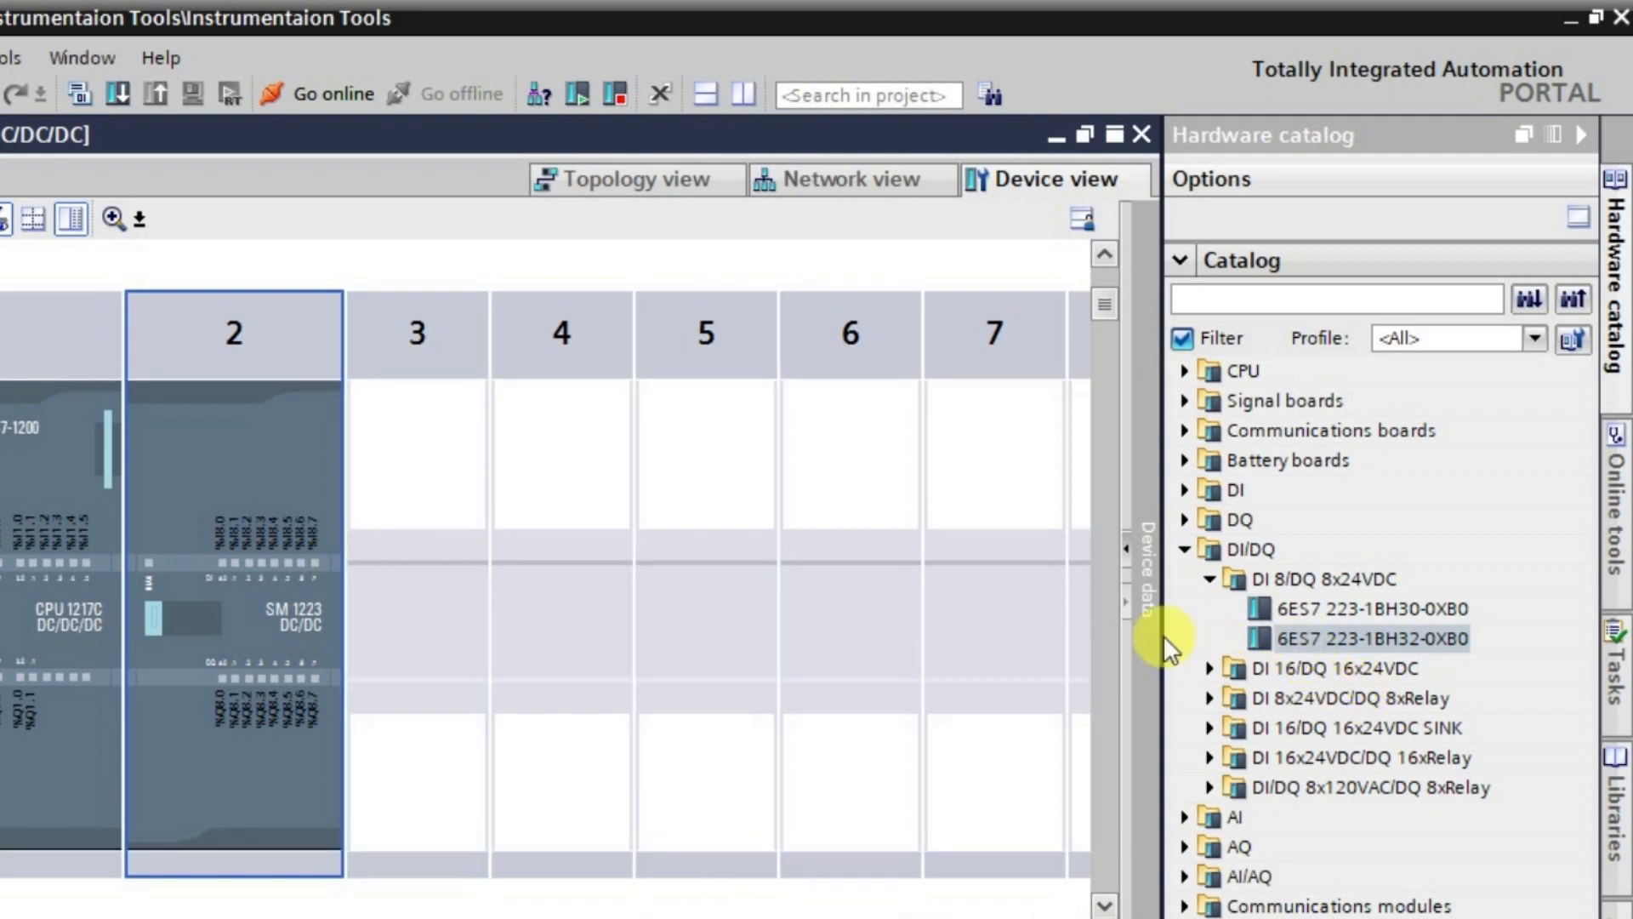
{"action": "left_click", "coordinate": [237, 481]}
{"action": "left_click", "coordinate": [279, 395]}
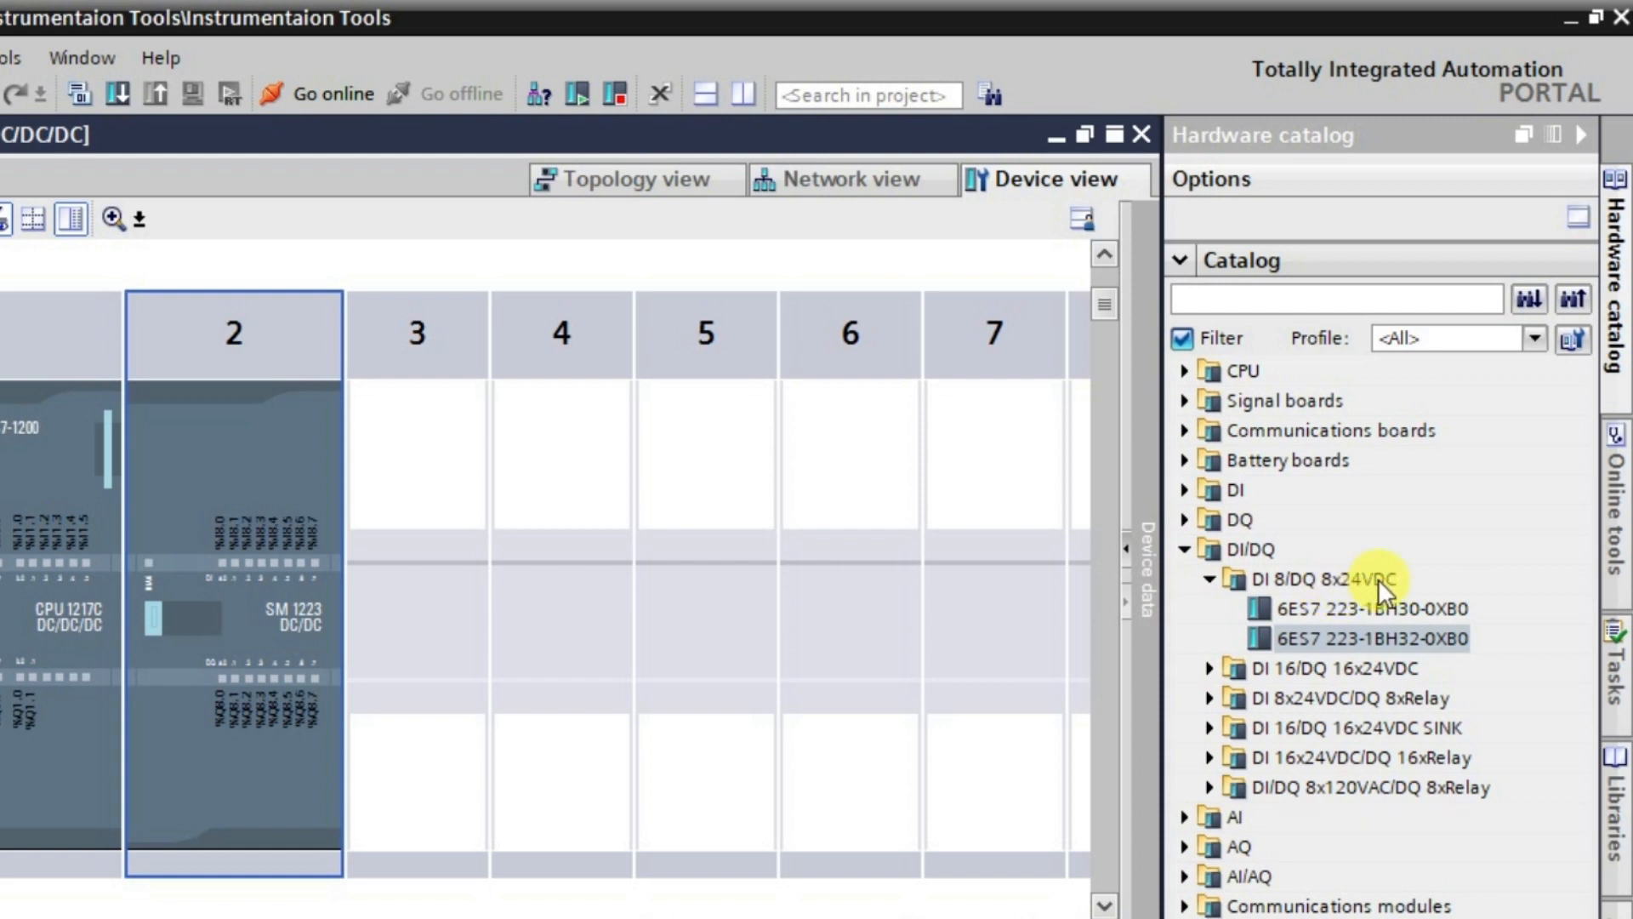
- Add the AI 4x13BIT/AQ 2x14BIT module with article number 6ES7 234-4HE32-0XB0 to slot 3 of the rack
{"action": "left_click", "coordinate": [411, 520]}
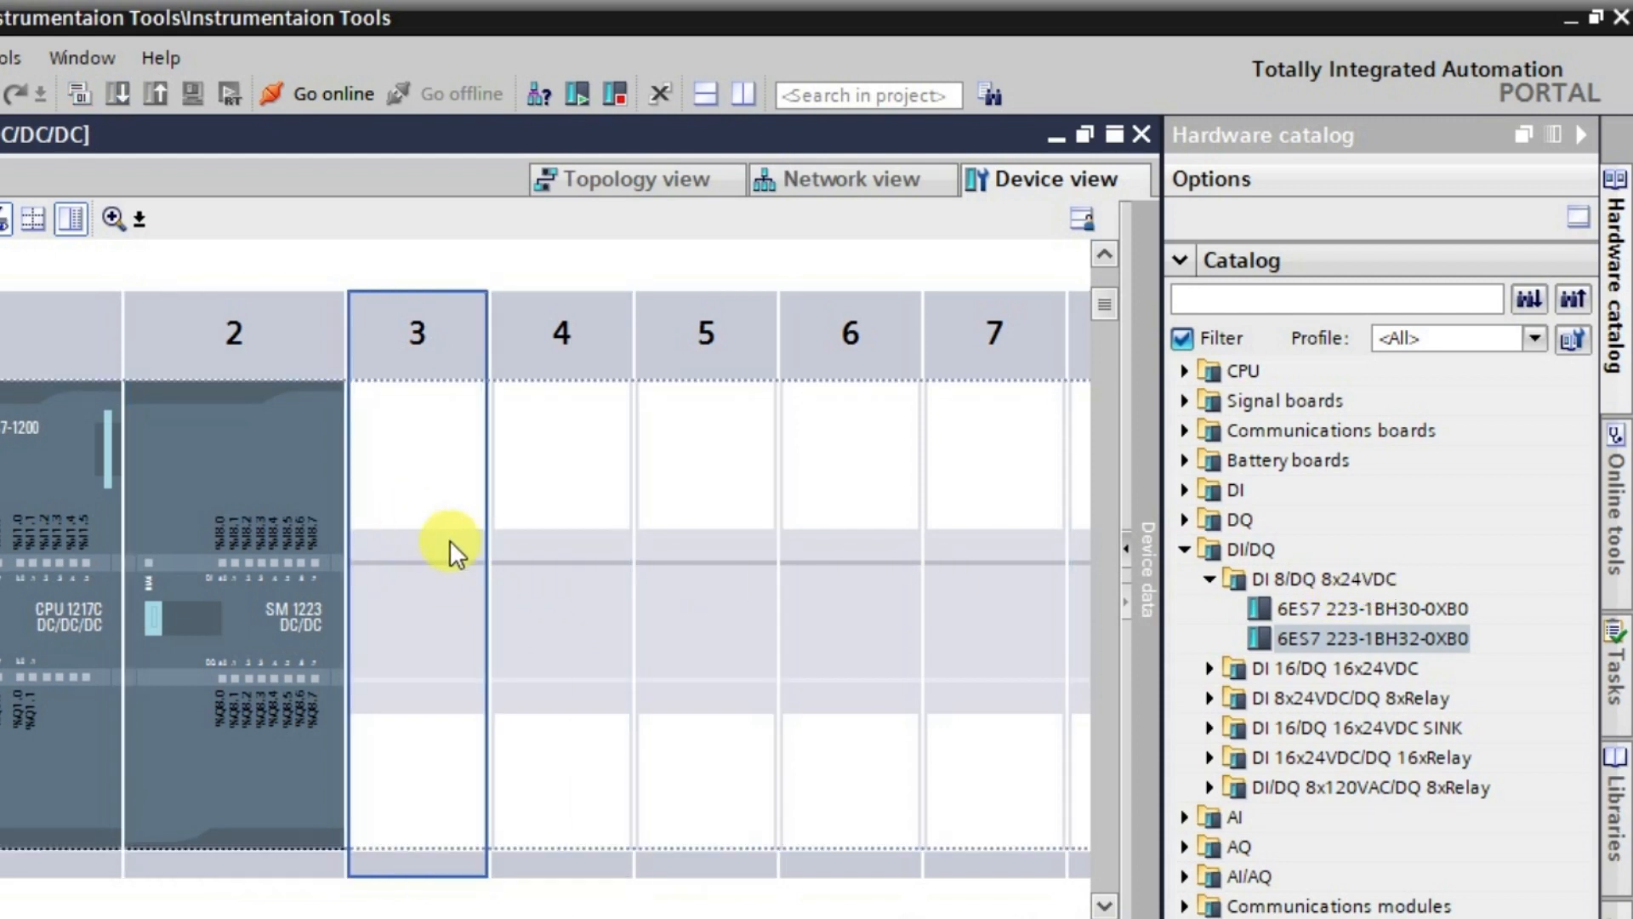
{"action": "left_click", "coordinate": [1208, 581]}
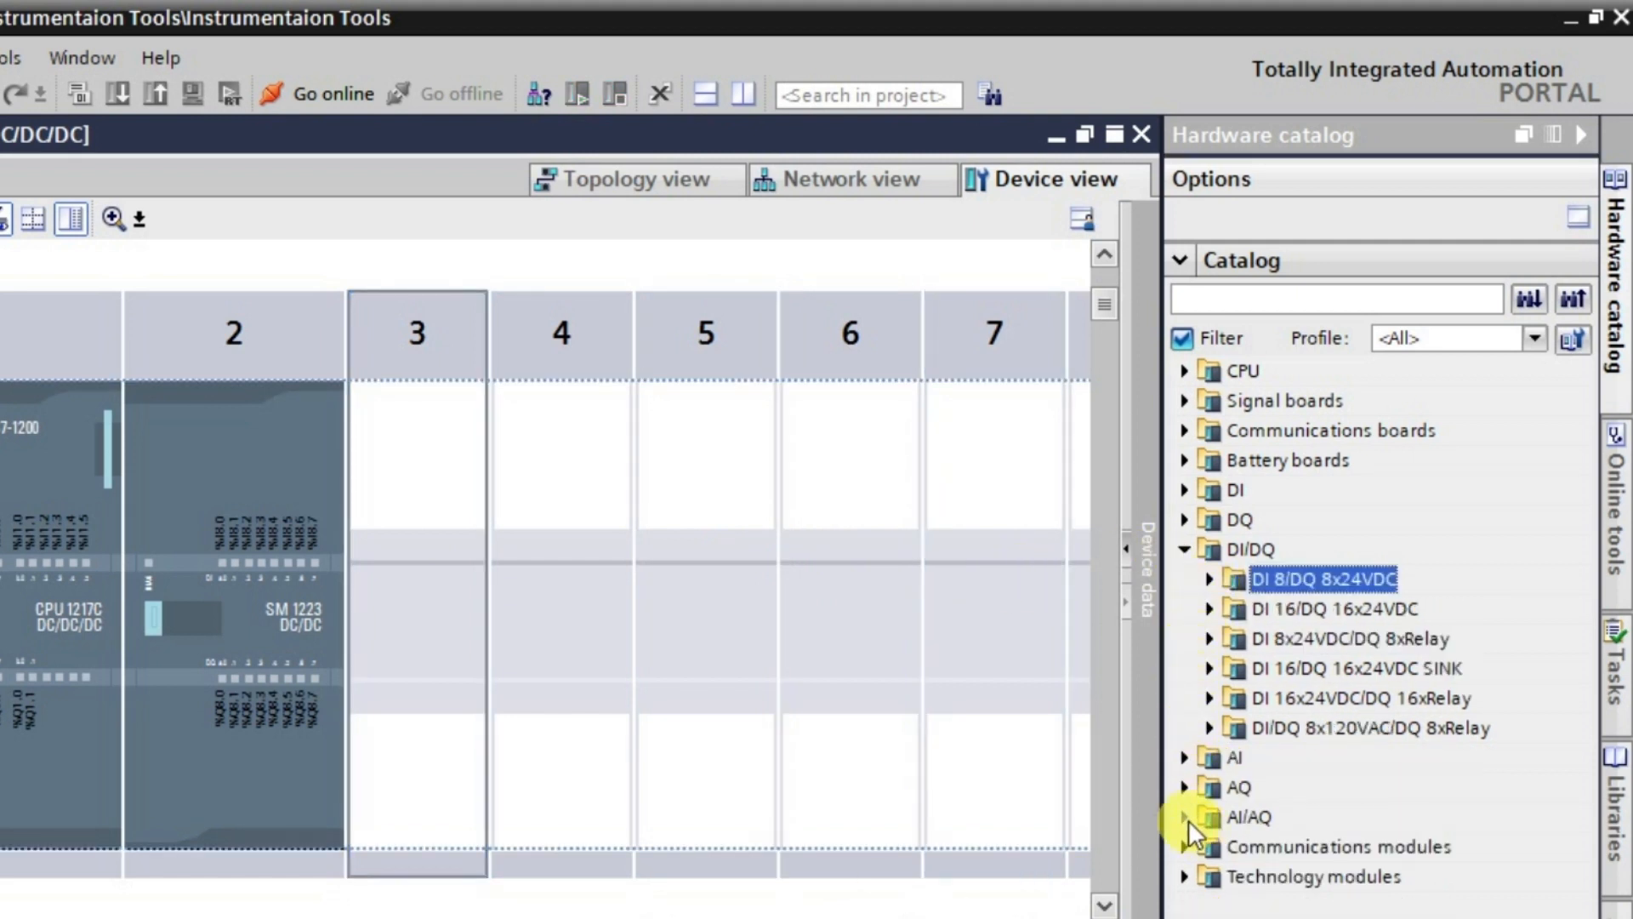
{"action": "left_click", "coordinate": [1186, 550]}
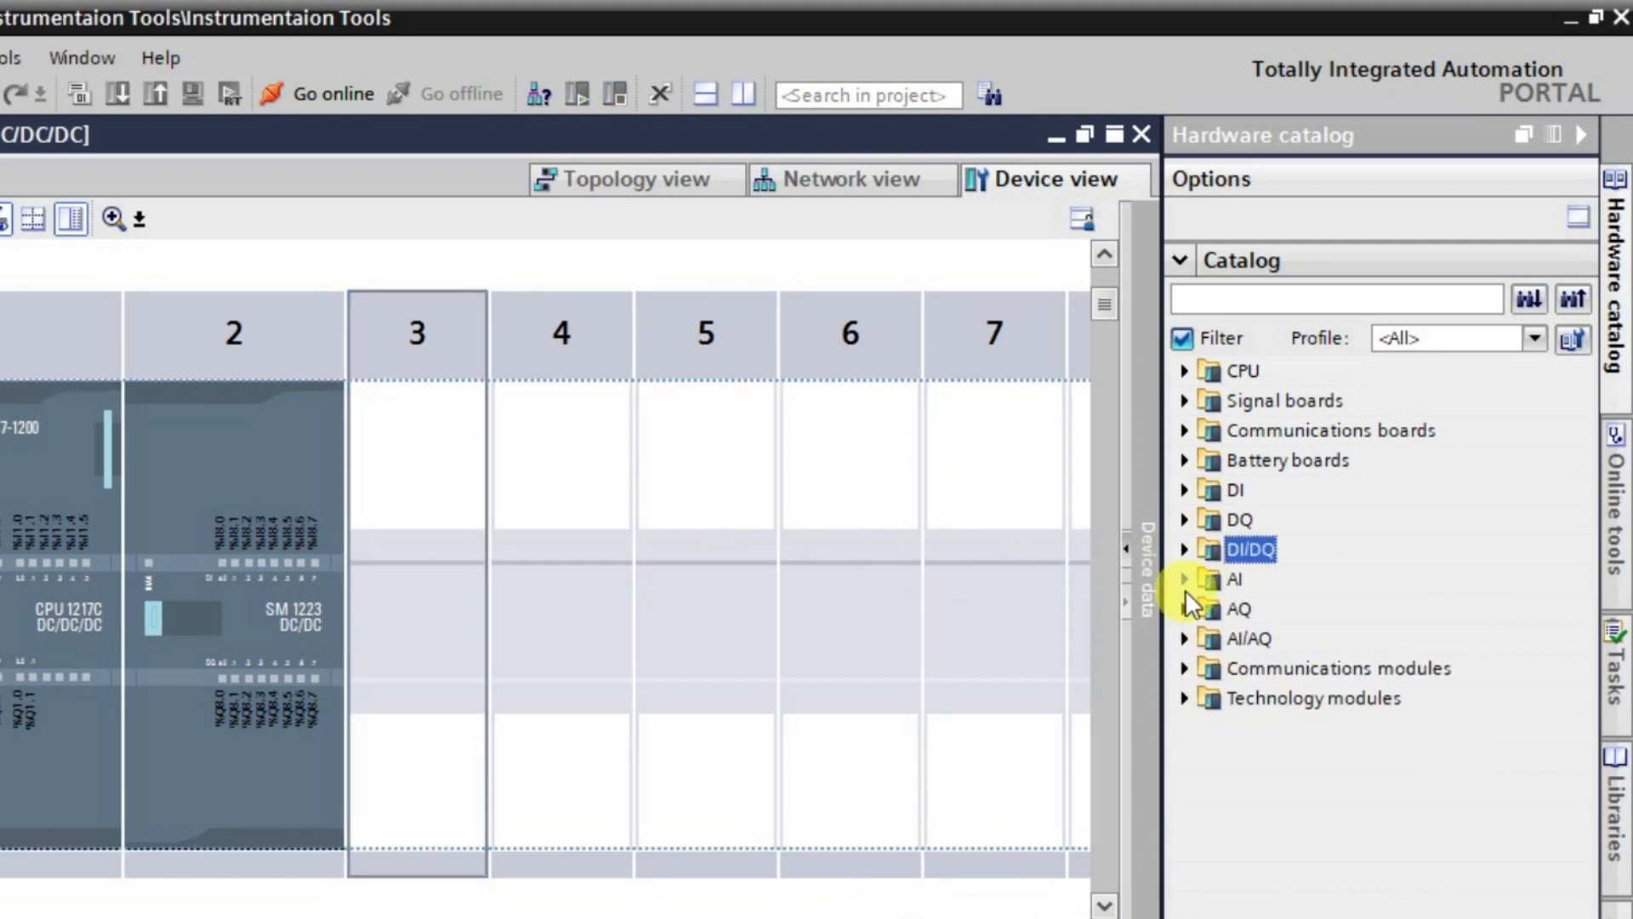
{"action": "left_click", "coordinate": [1183, 638]}
{"action": "left_click", "coordinate": [1210, 668]}
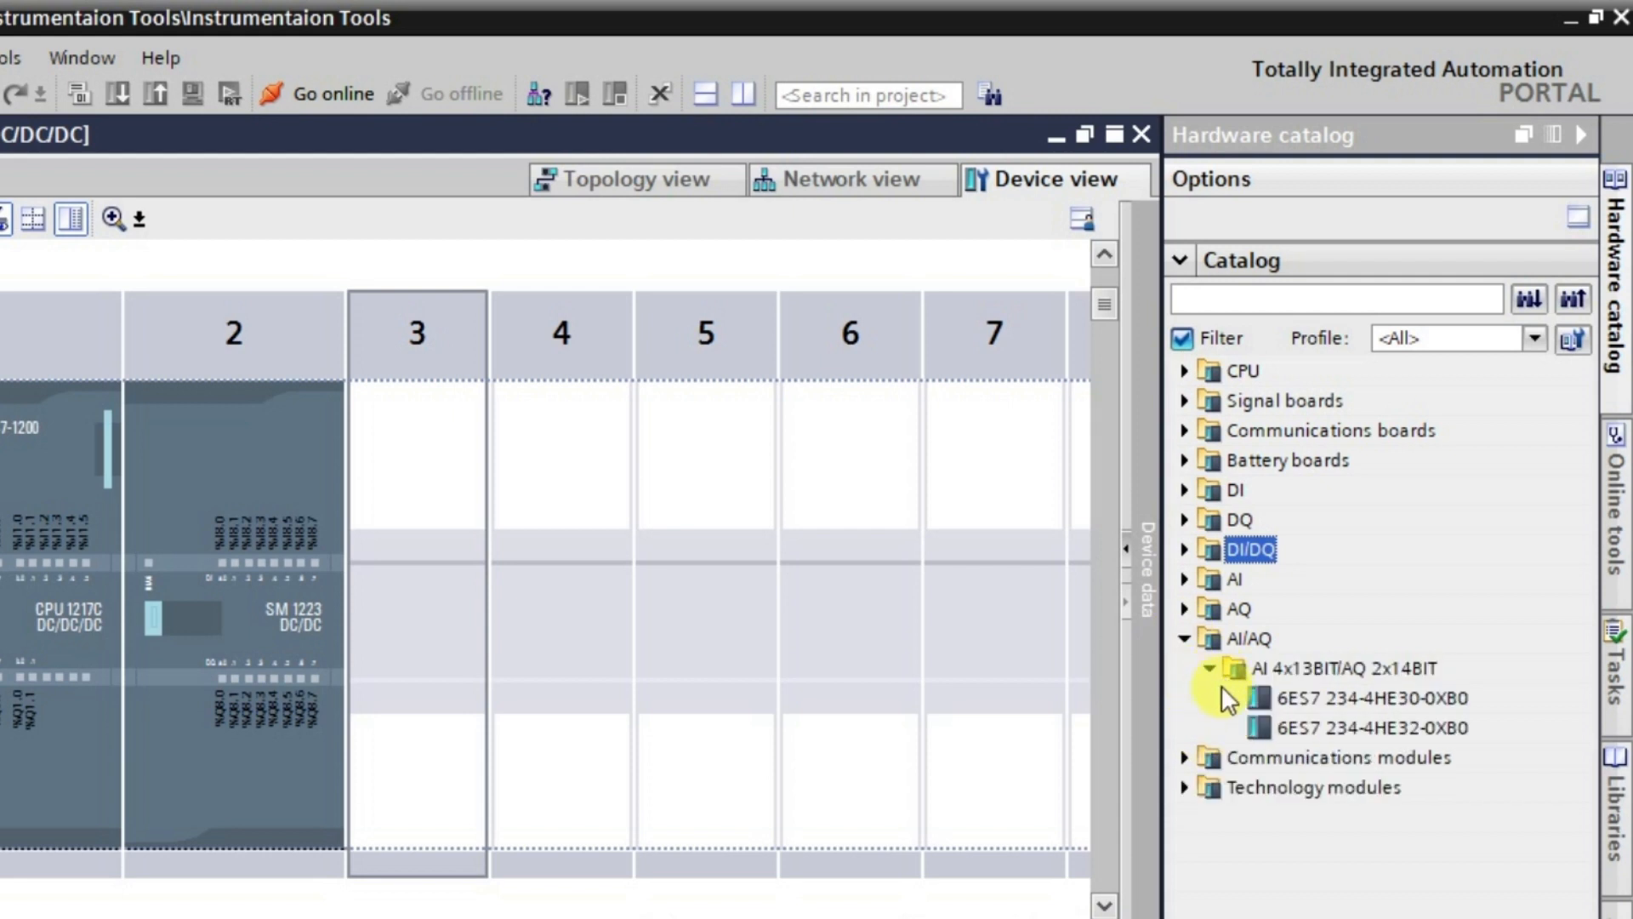
{"action": "left_click", "coordinate": [1320, 701]}
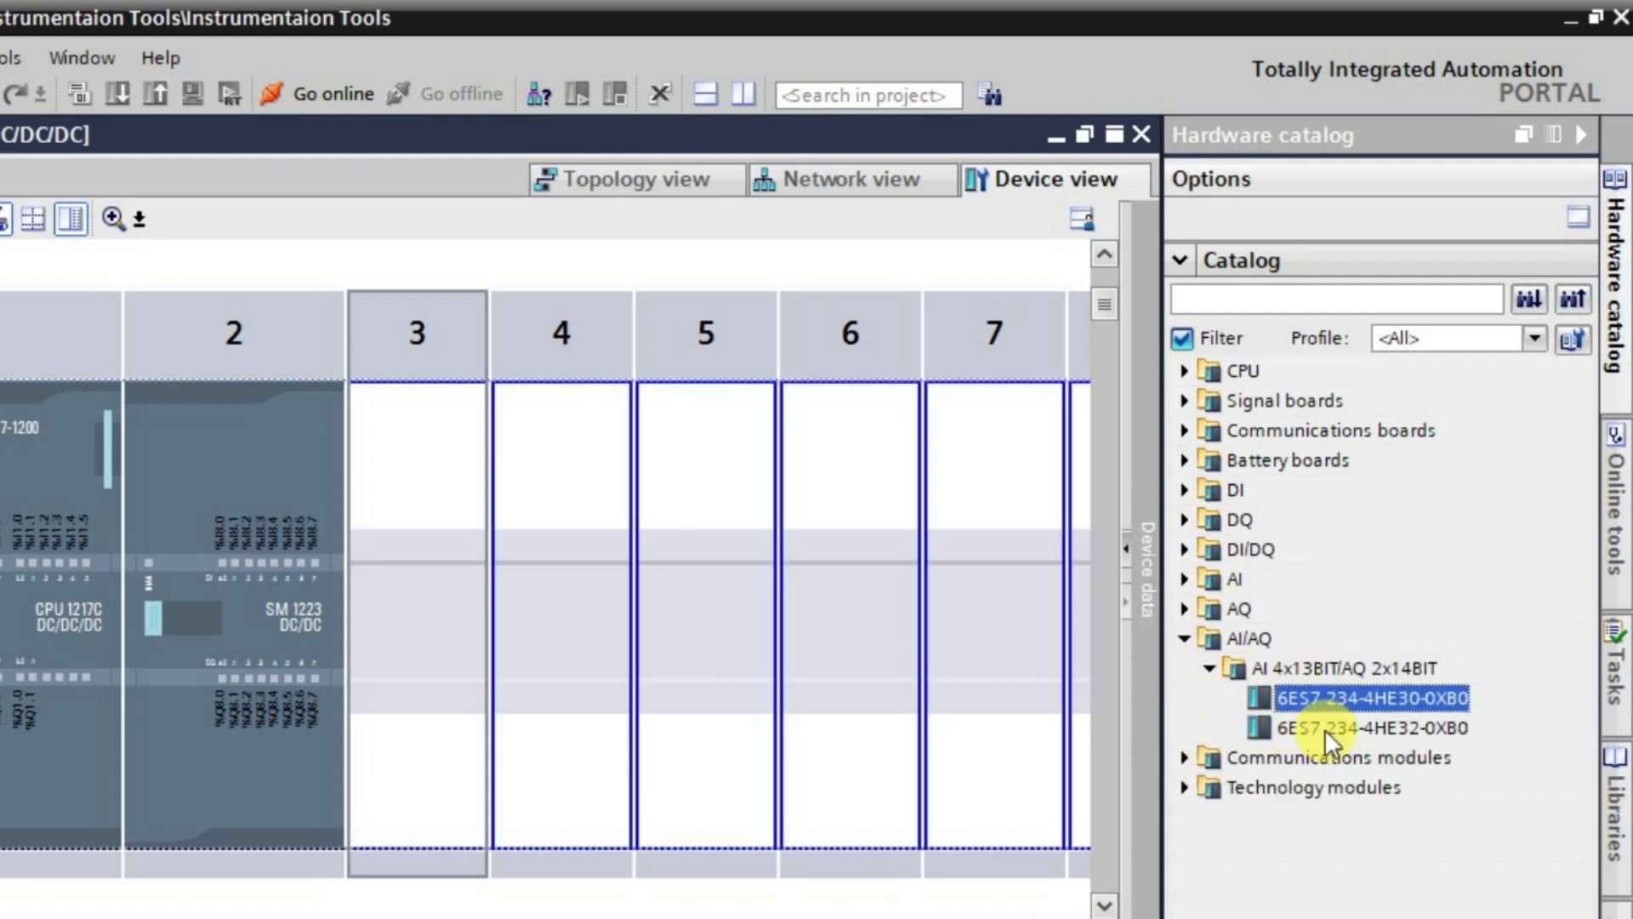
{"action": "left_click", "coordinate": [1324, 728]}
{"action": "left_click_drag", "start_coordinate": [1324, 728], "coordinate": [426, 677]}
{"action": "left_click_drag", "start_coordinate": [425, 677], "coordinate": [425, 677]}
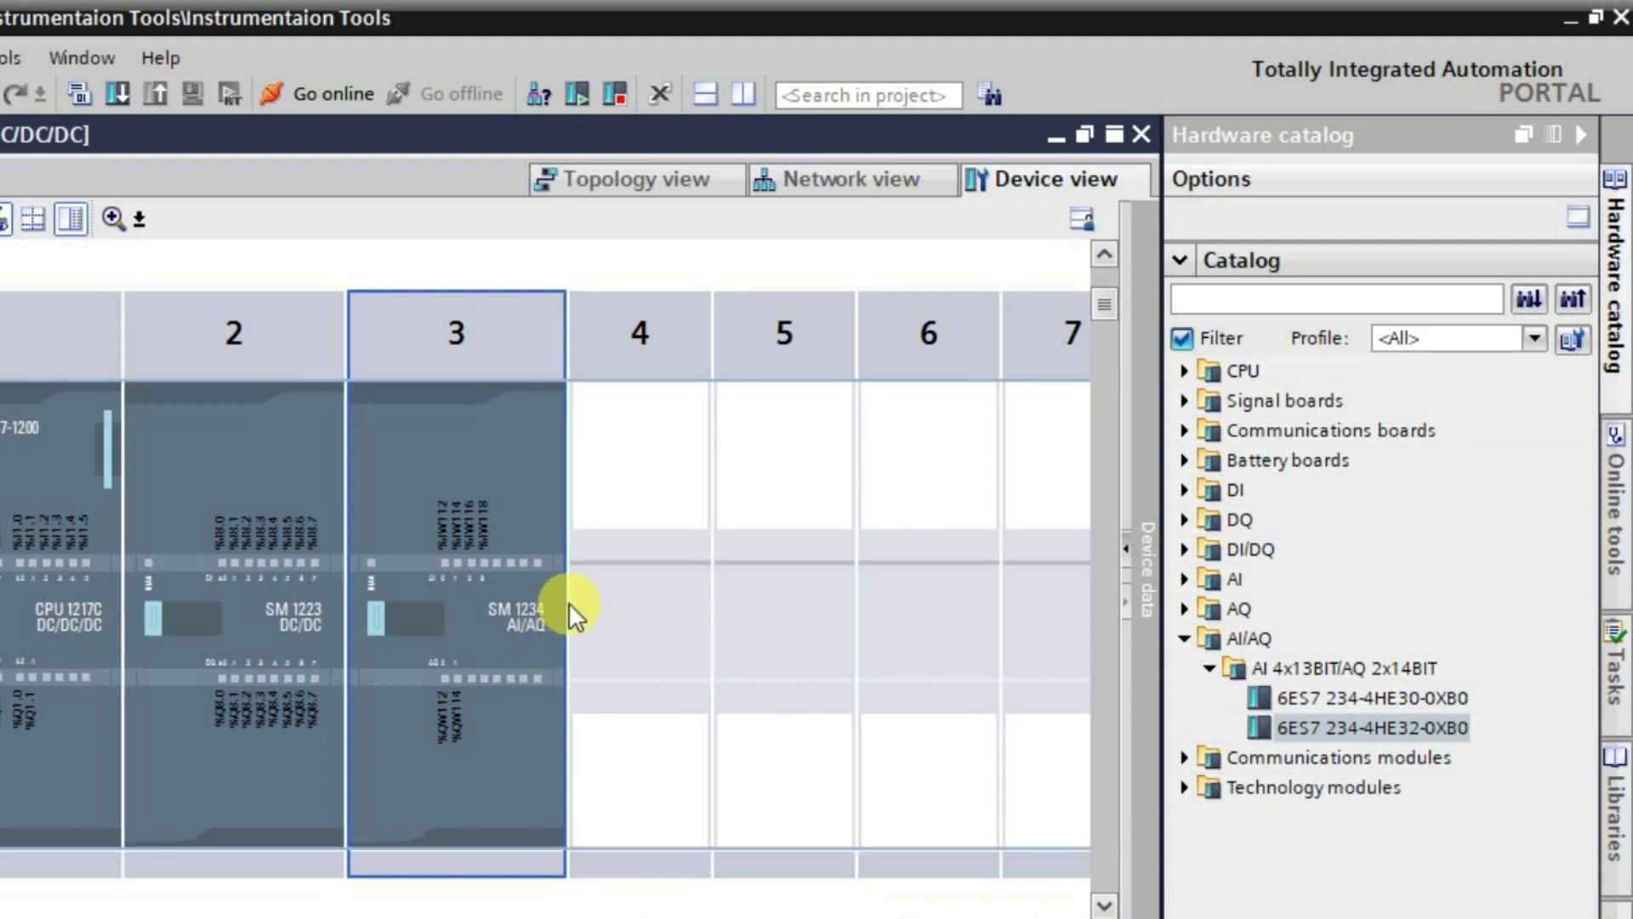
- Review the rack layout, checking the SM 1223, SM 1234 and CPU modules and free slots 4 to 6
{"action": "left_click", "coordinate": [285, 531]}
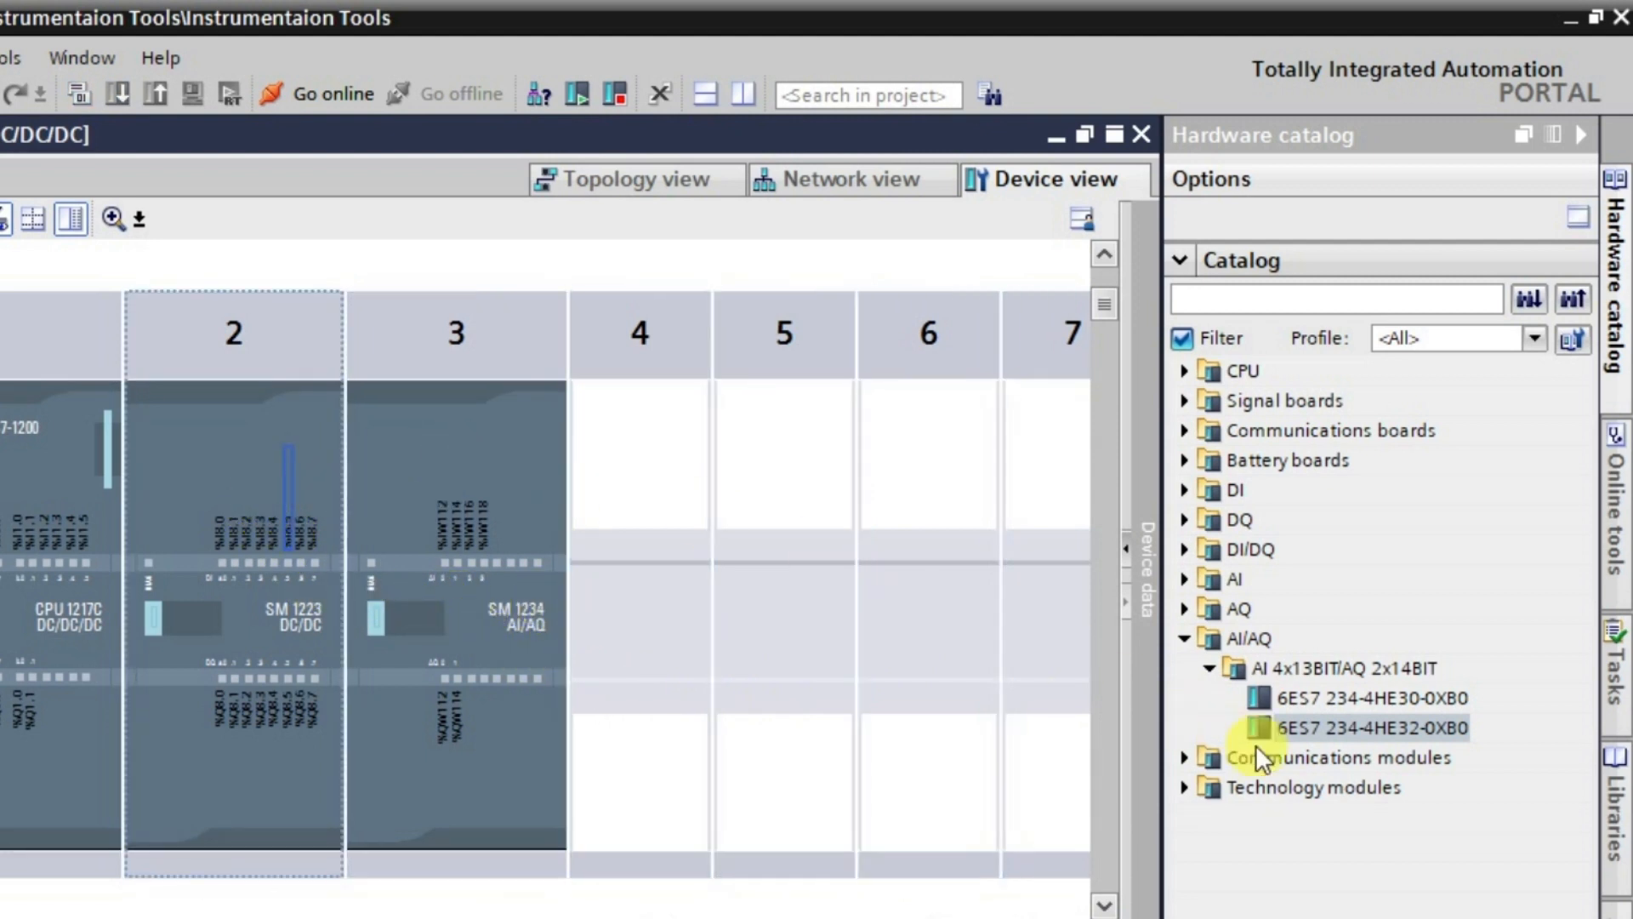
{"action": "left_click", "coordinate": [1300, 727]}
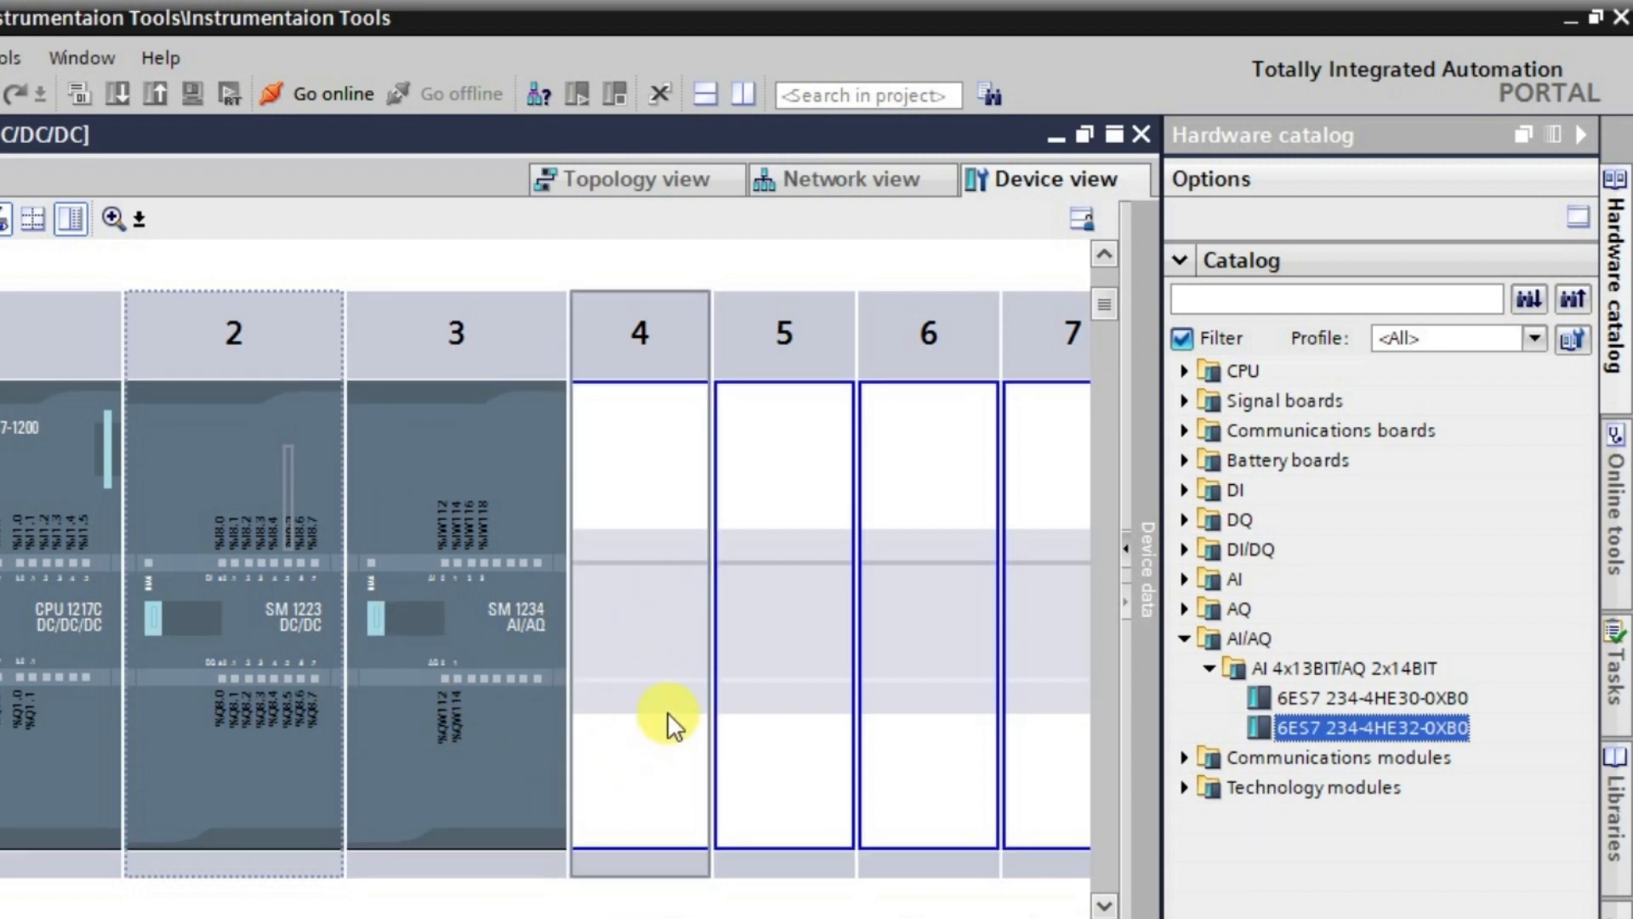
{"action": "left_click", "coordinate": [486, 687]}
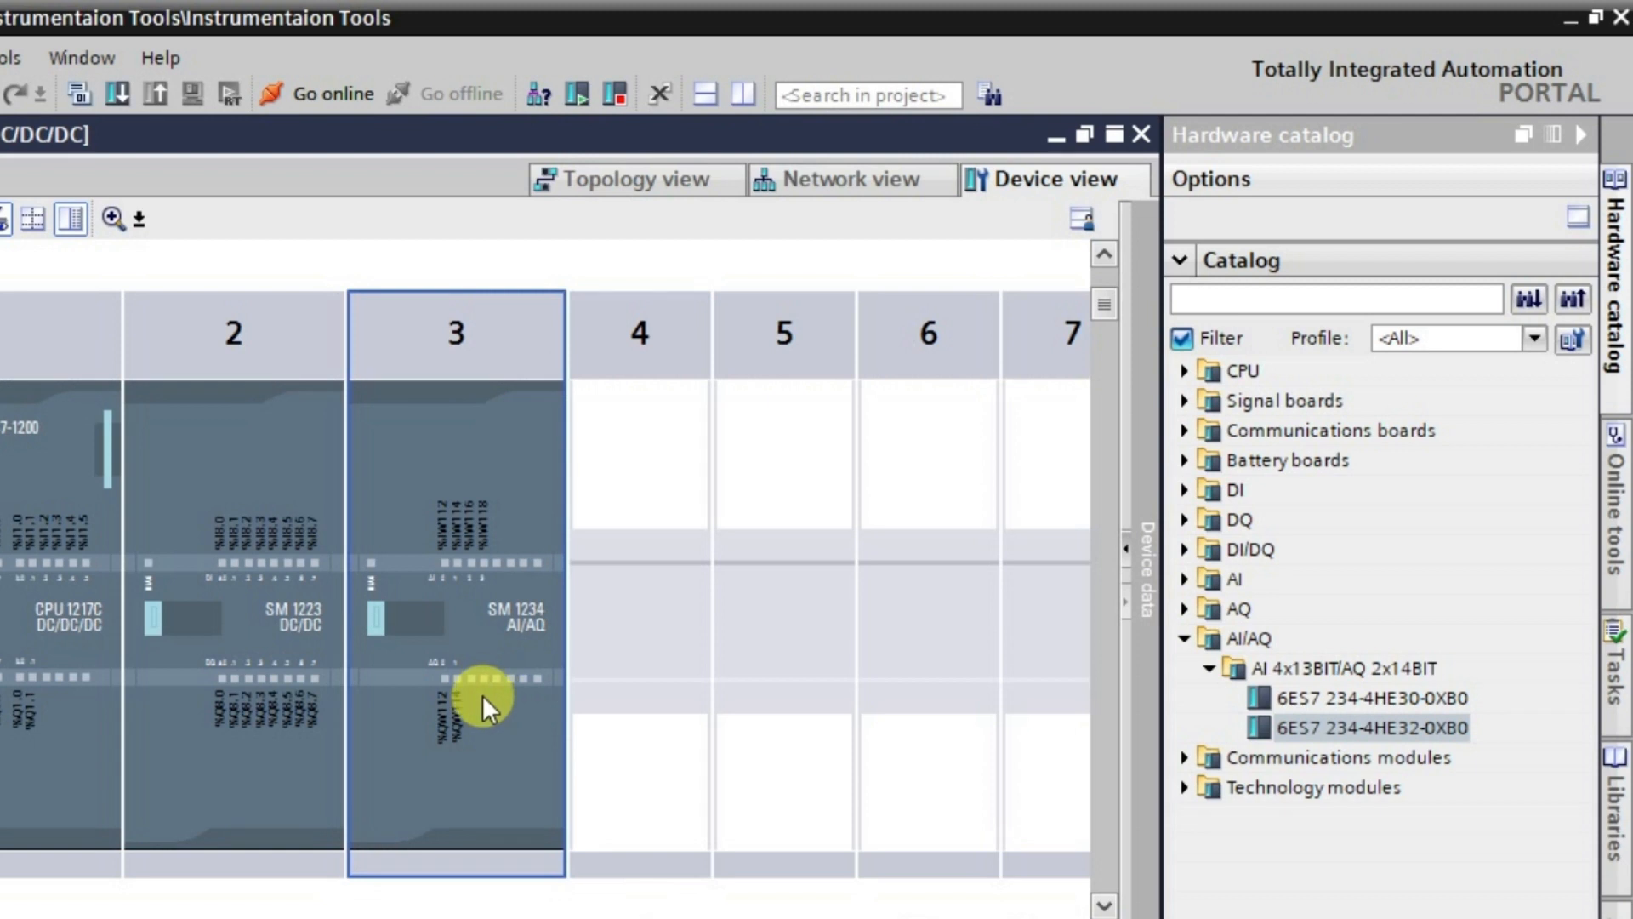
{"action": "left_click", "coordinate": [267, 706]}
{"action": "left_click", "coordinate": [38, 653]}
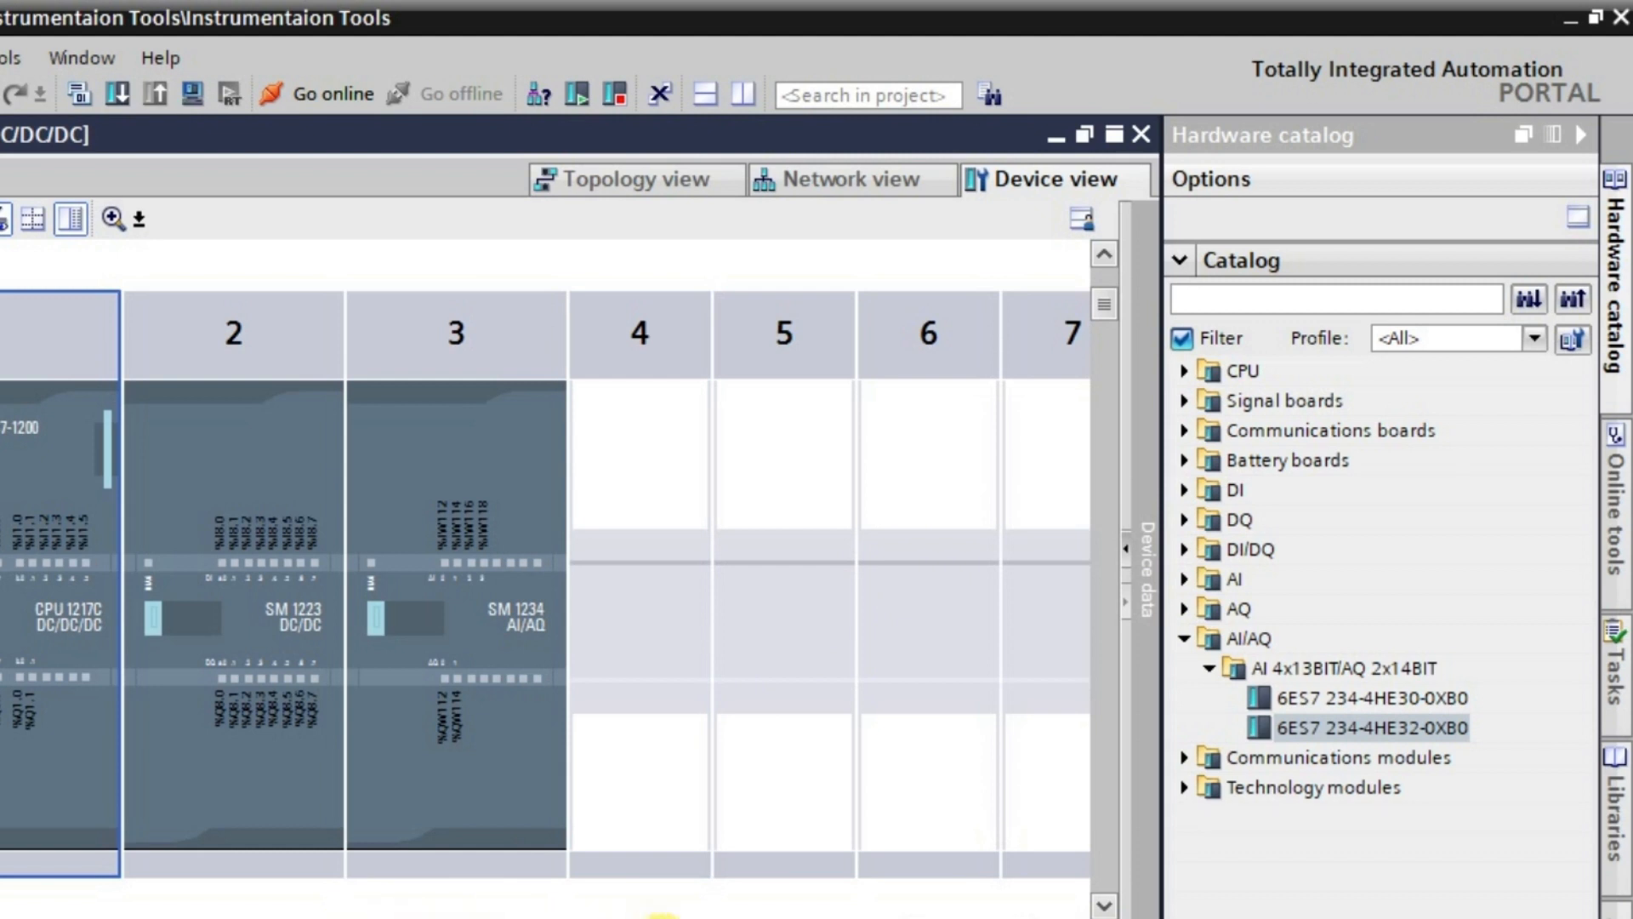
{"action": "left_click_drag", "start_coordinate": [669, 918], "coordinate": [670, 918]}
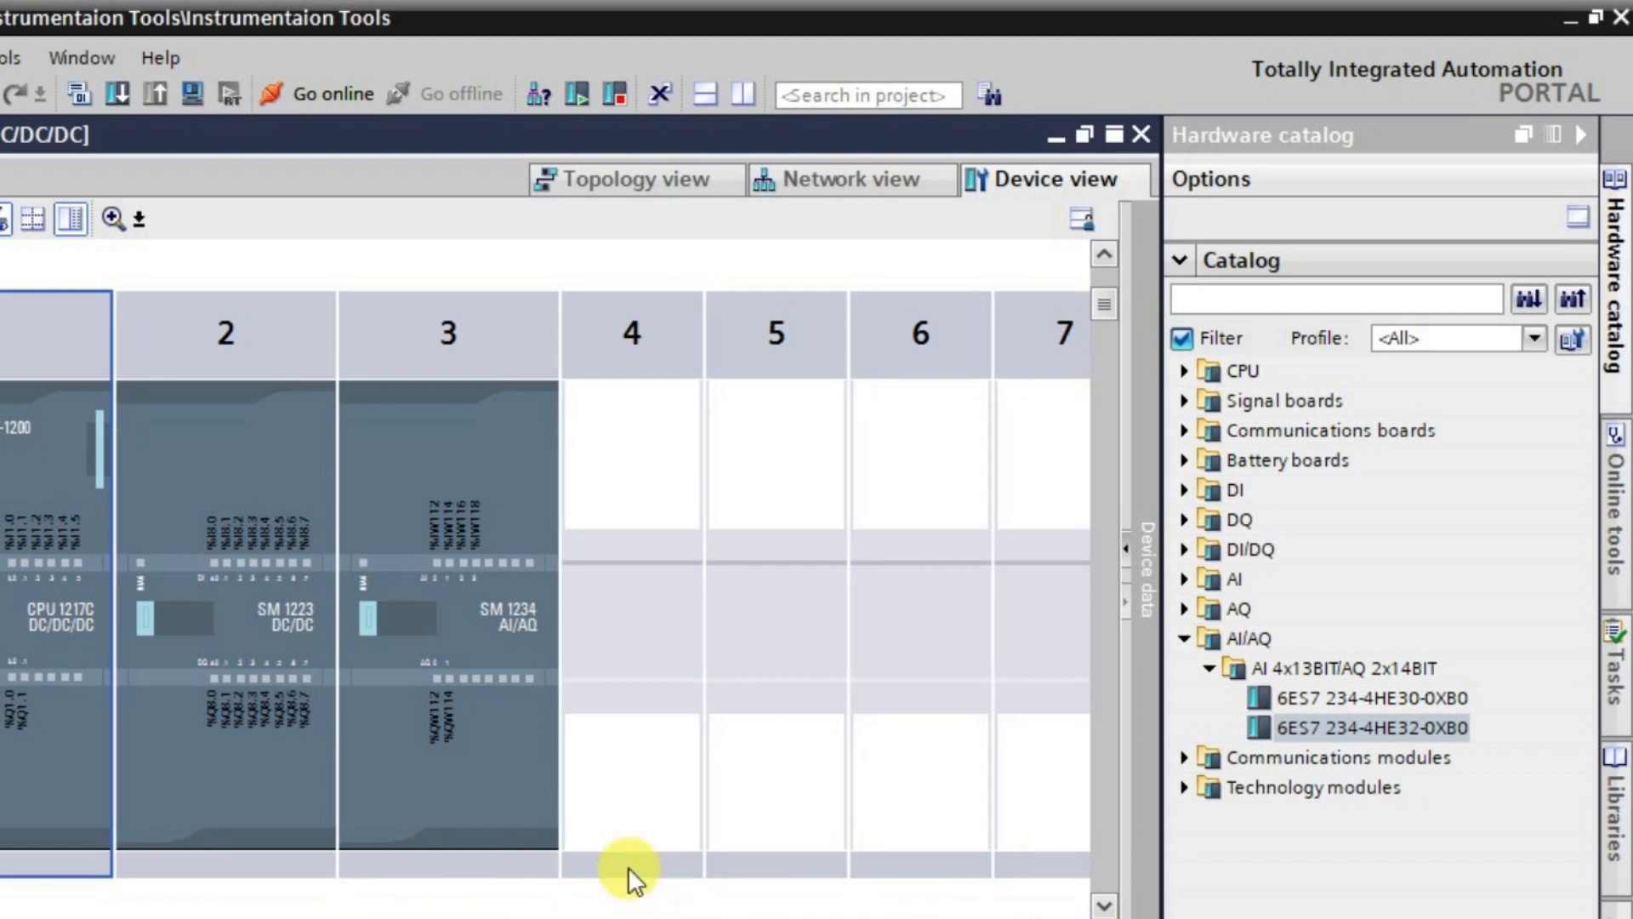
{"action": "left_click", "coordinate": [663, 723]}
{"action": "left_click", "coordinate": [828, 686]}
{"action": "left_click", "coordinate": [906, 666]}
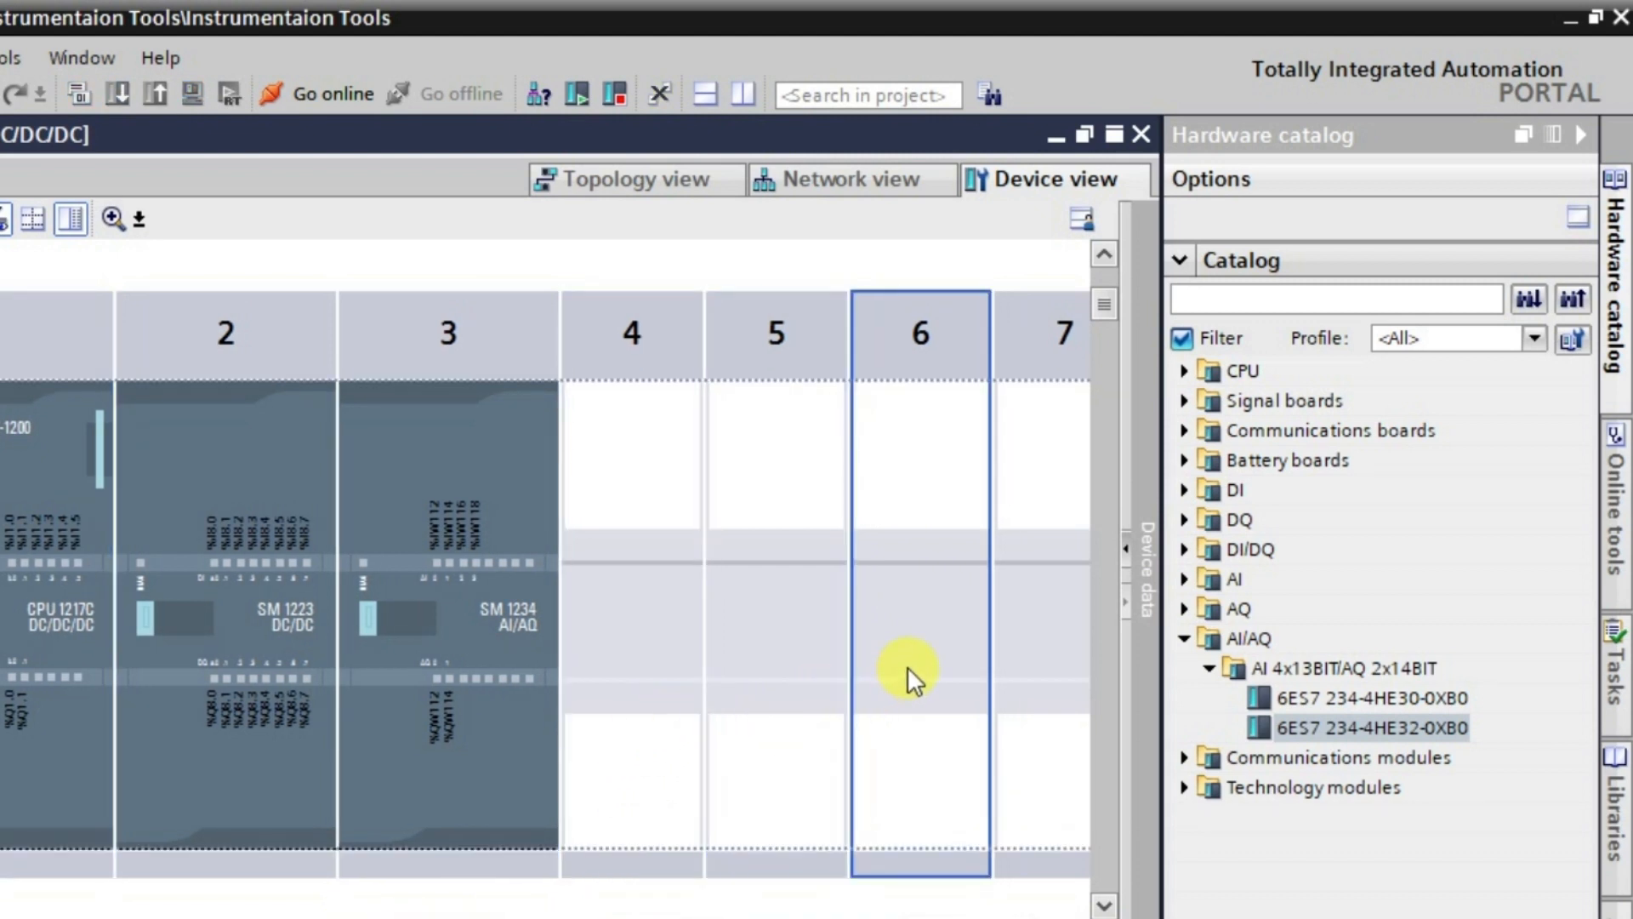
- Inspect the CPU's and SM 1223's I/O addresses and the CPU's PROFINET ports at 400% zoom with the hardware catalog collapsed
{"action": "left_click", "coordinate": [230, 583]}
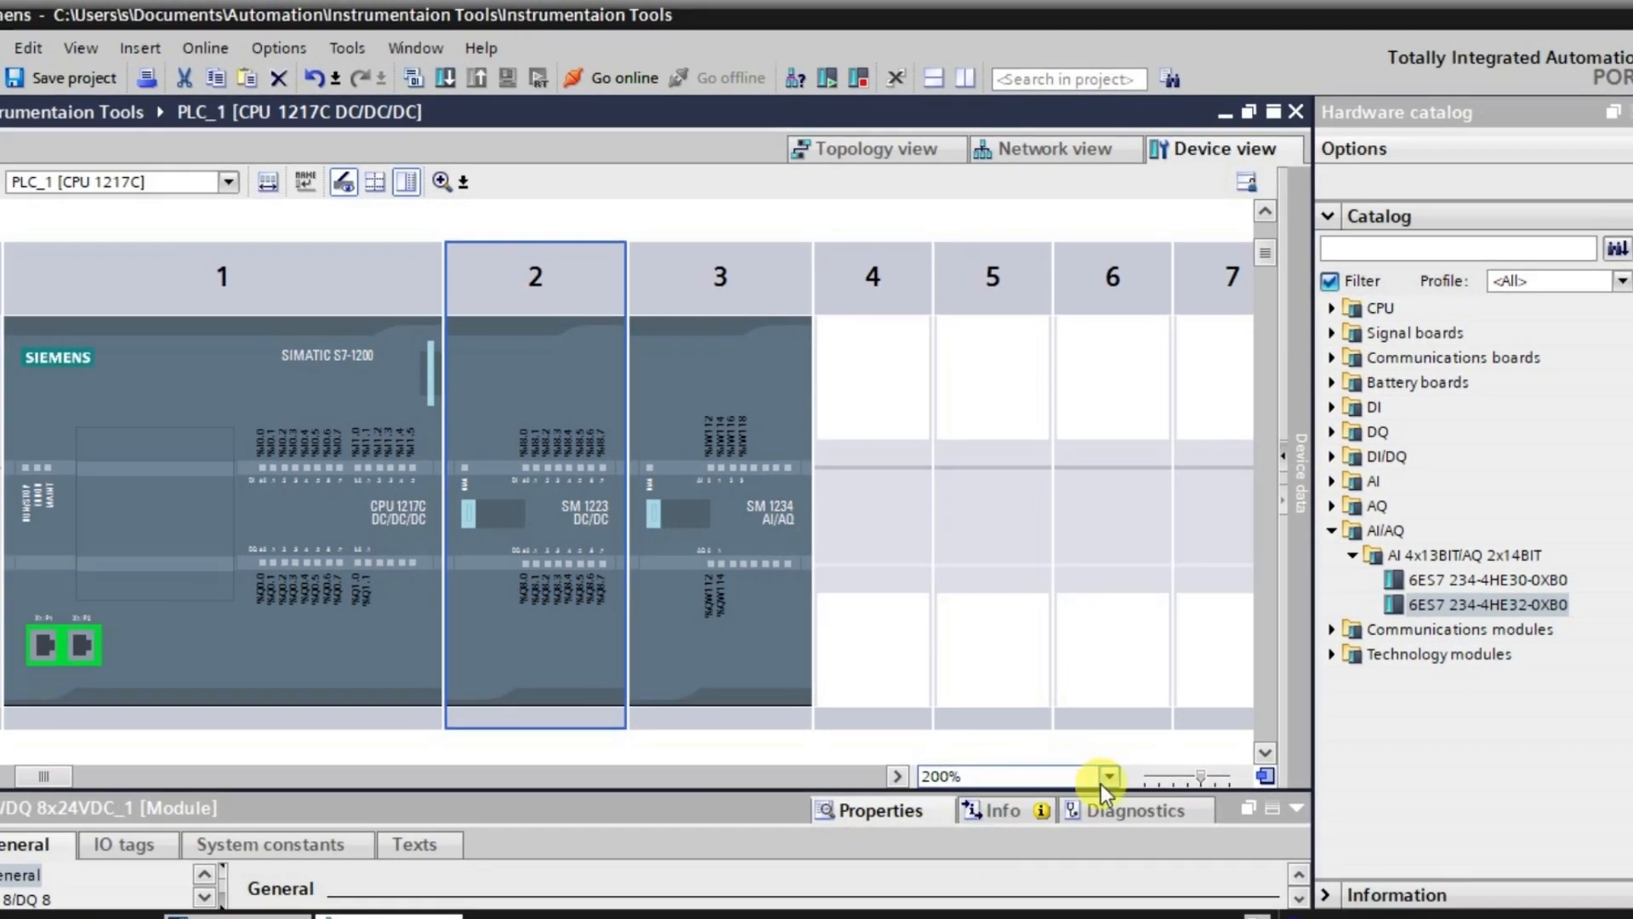
{"action": "left_click", "coordinate": [1045, 827]}
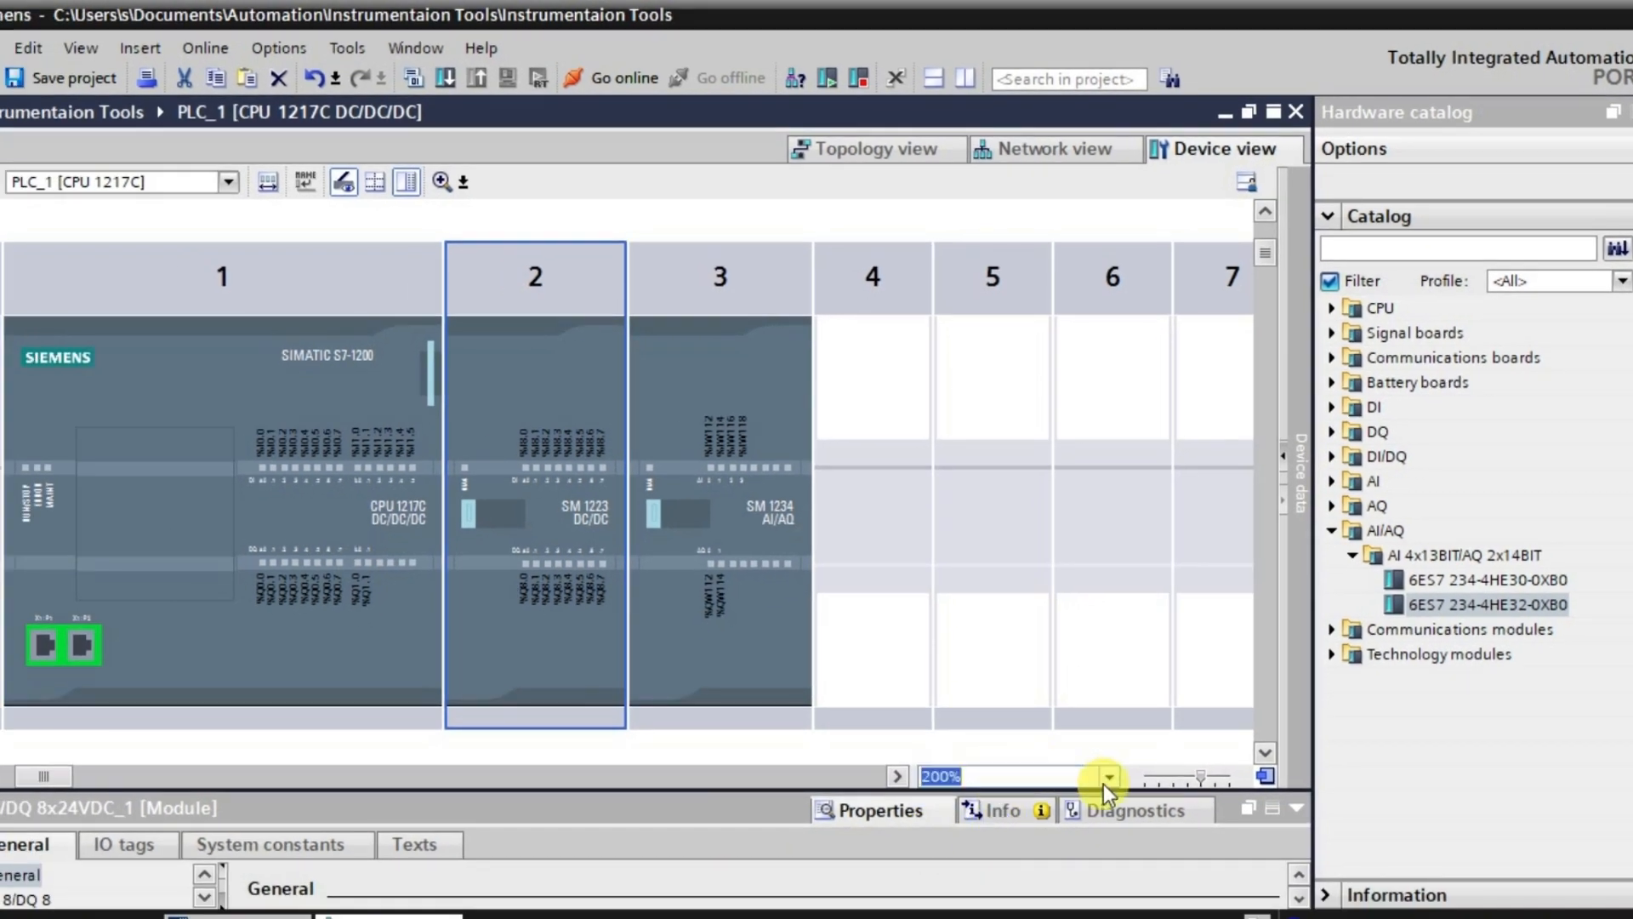
{"action": "left_click", "coordinate": [1108, 776]}
{"action": "left_click", "coordinate": [940, 885]}
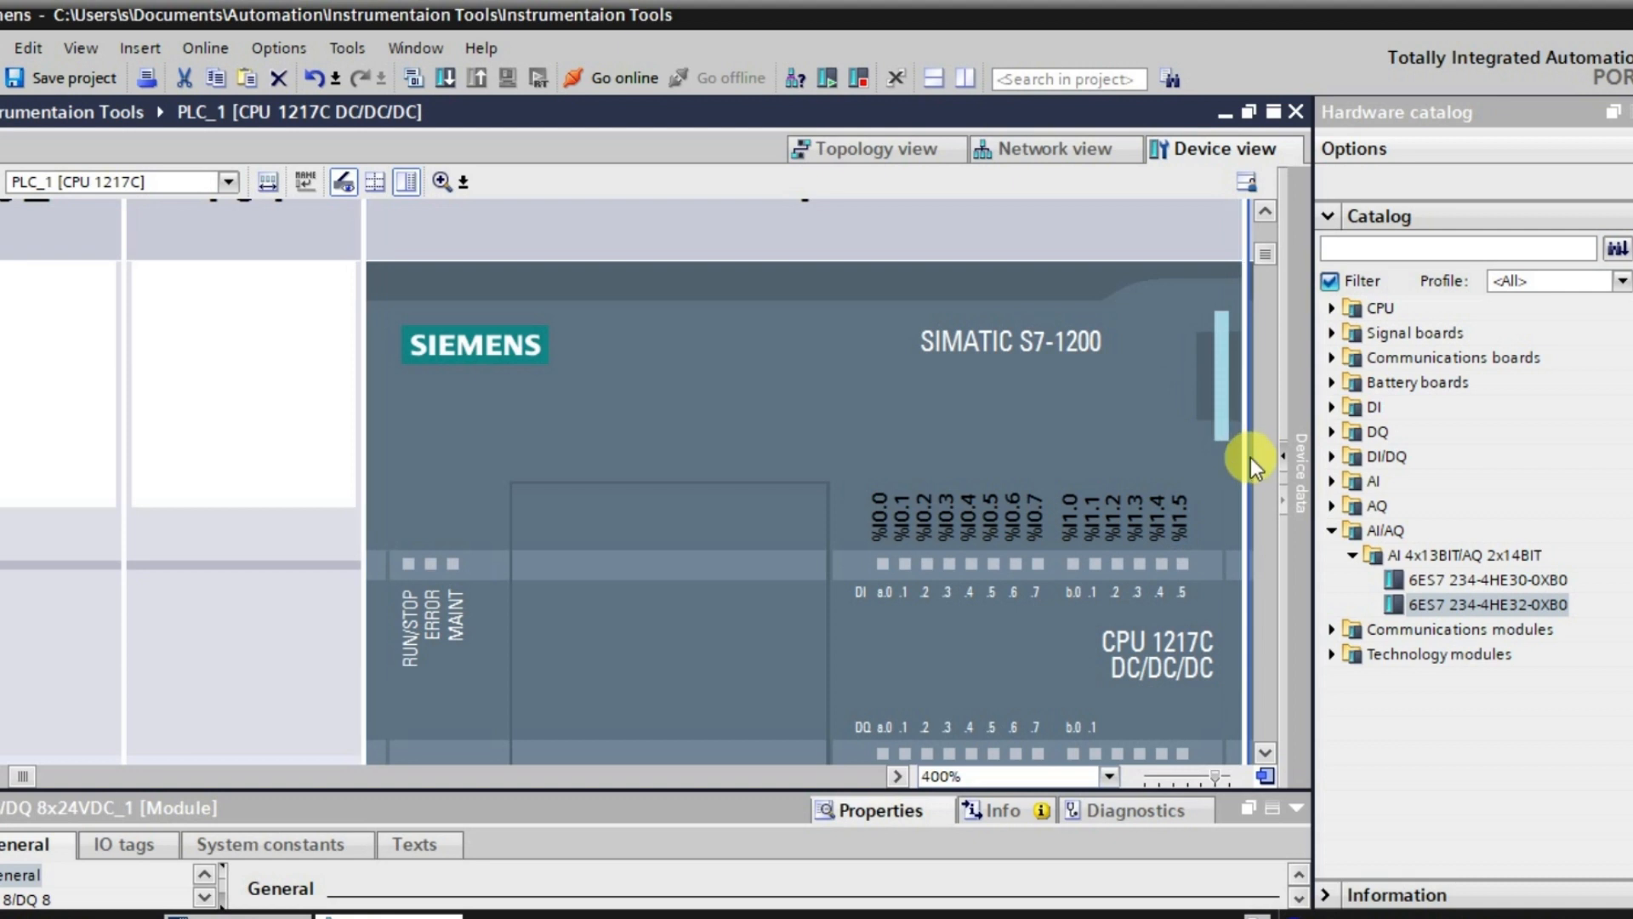
{"action": "scroll", "coordinate": [1212, 468], "scroll_direction": "down", "scroll_amount": 2}
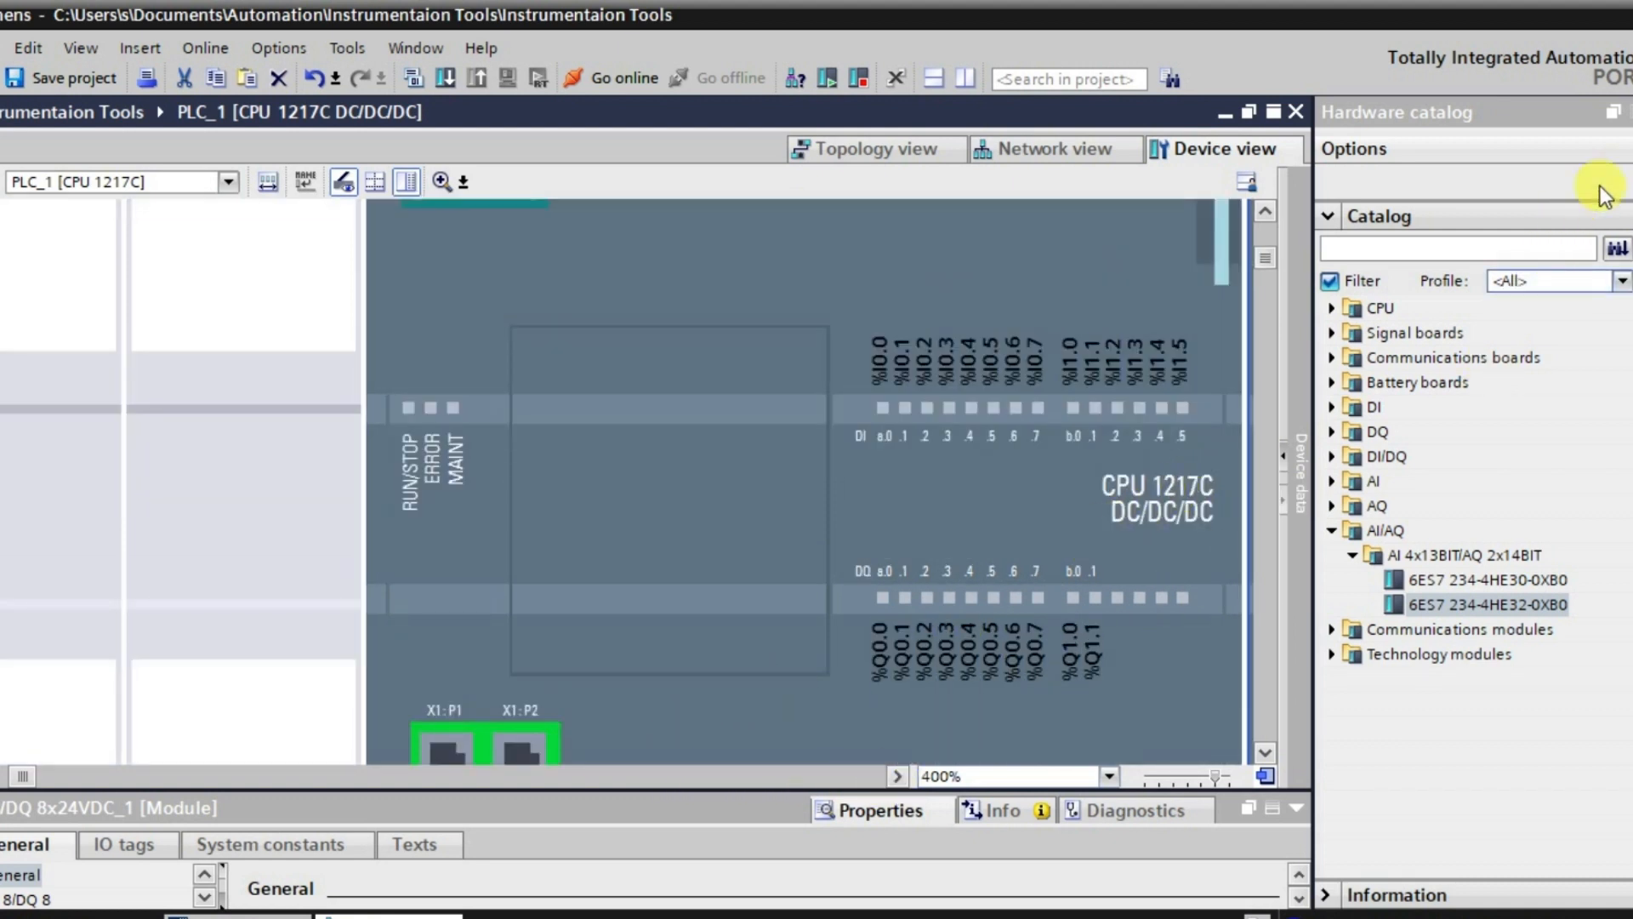
{"action": "left_click", "coordinate": [1632, 111]}
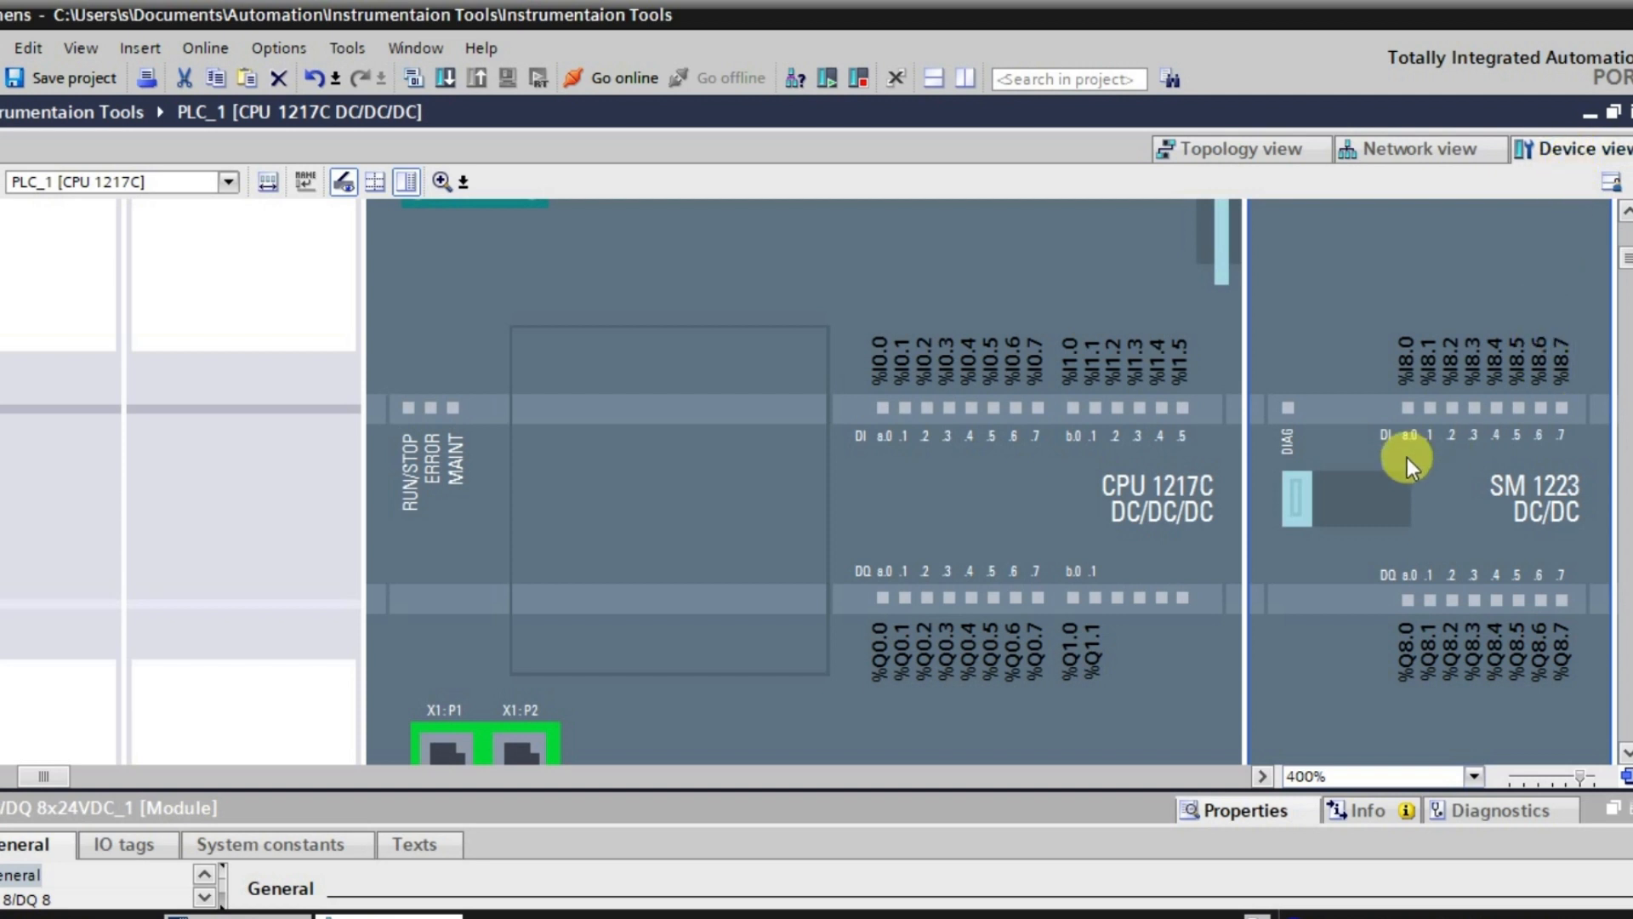
{"action": "scroll", "coordinate": [766, 462], "scroll_direction": "down", "scroll_amount": 2}
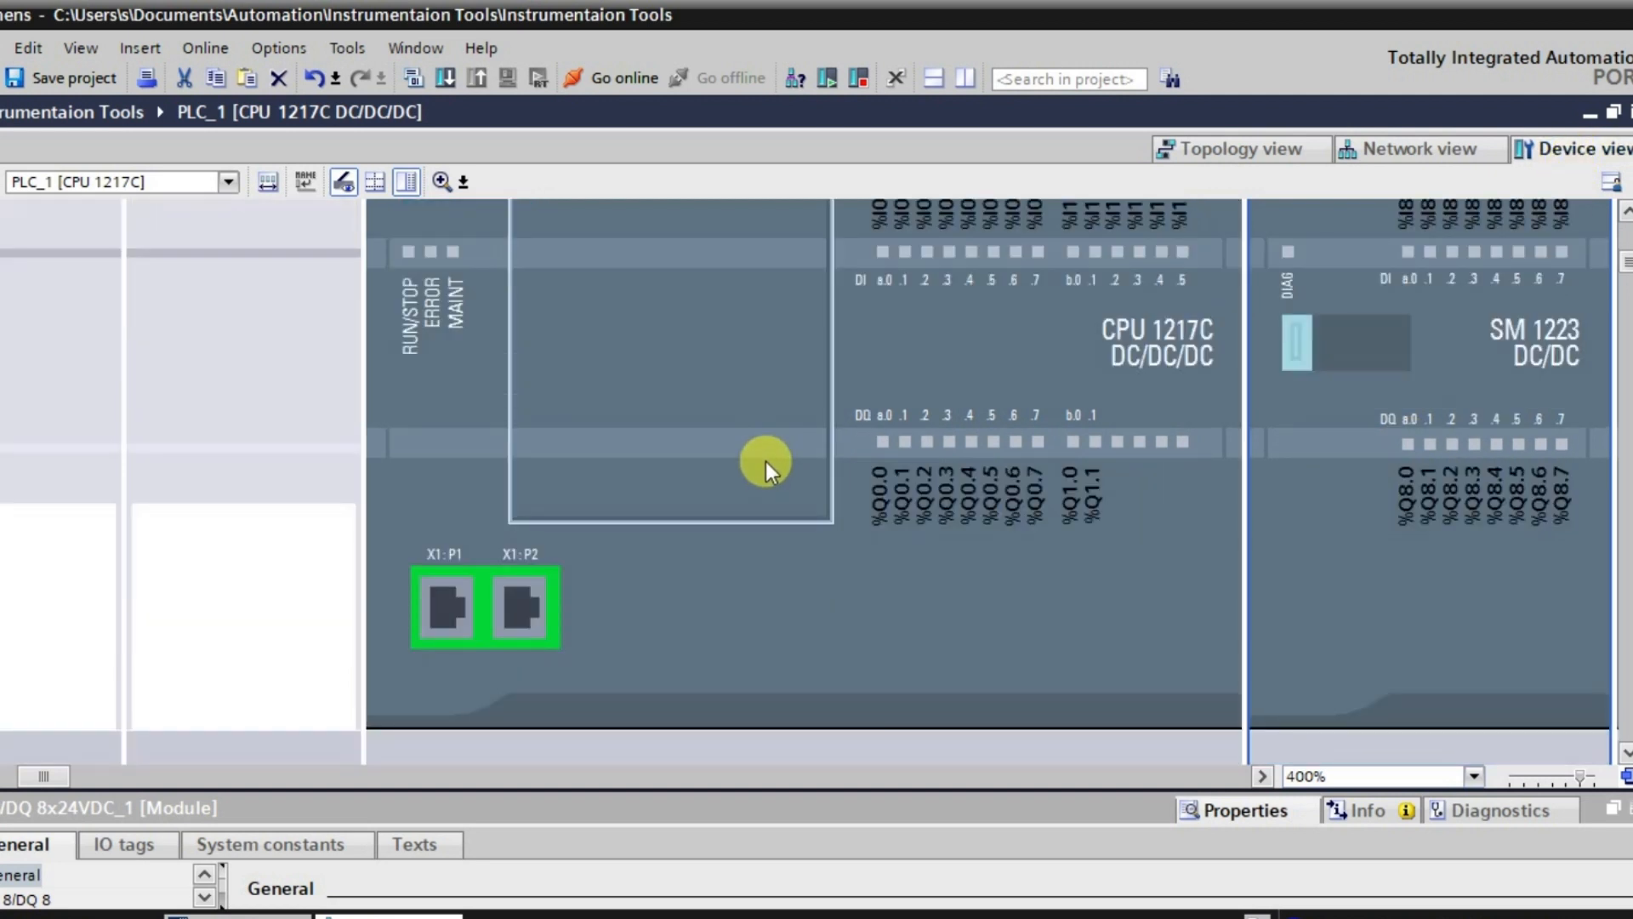
{"action": "scroll", "coordinate": [765, 461], "scroll_direction": "up", "scroll_amount": 2}
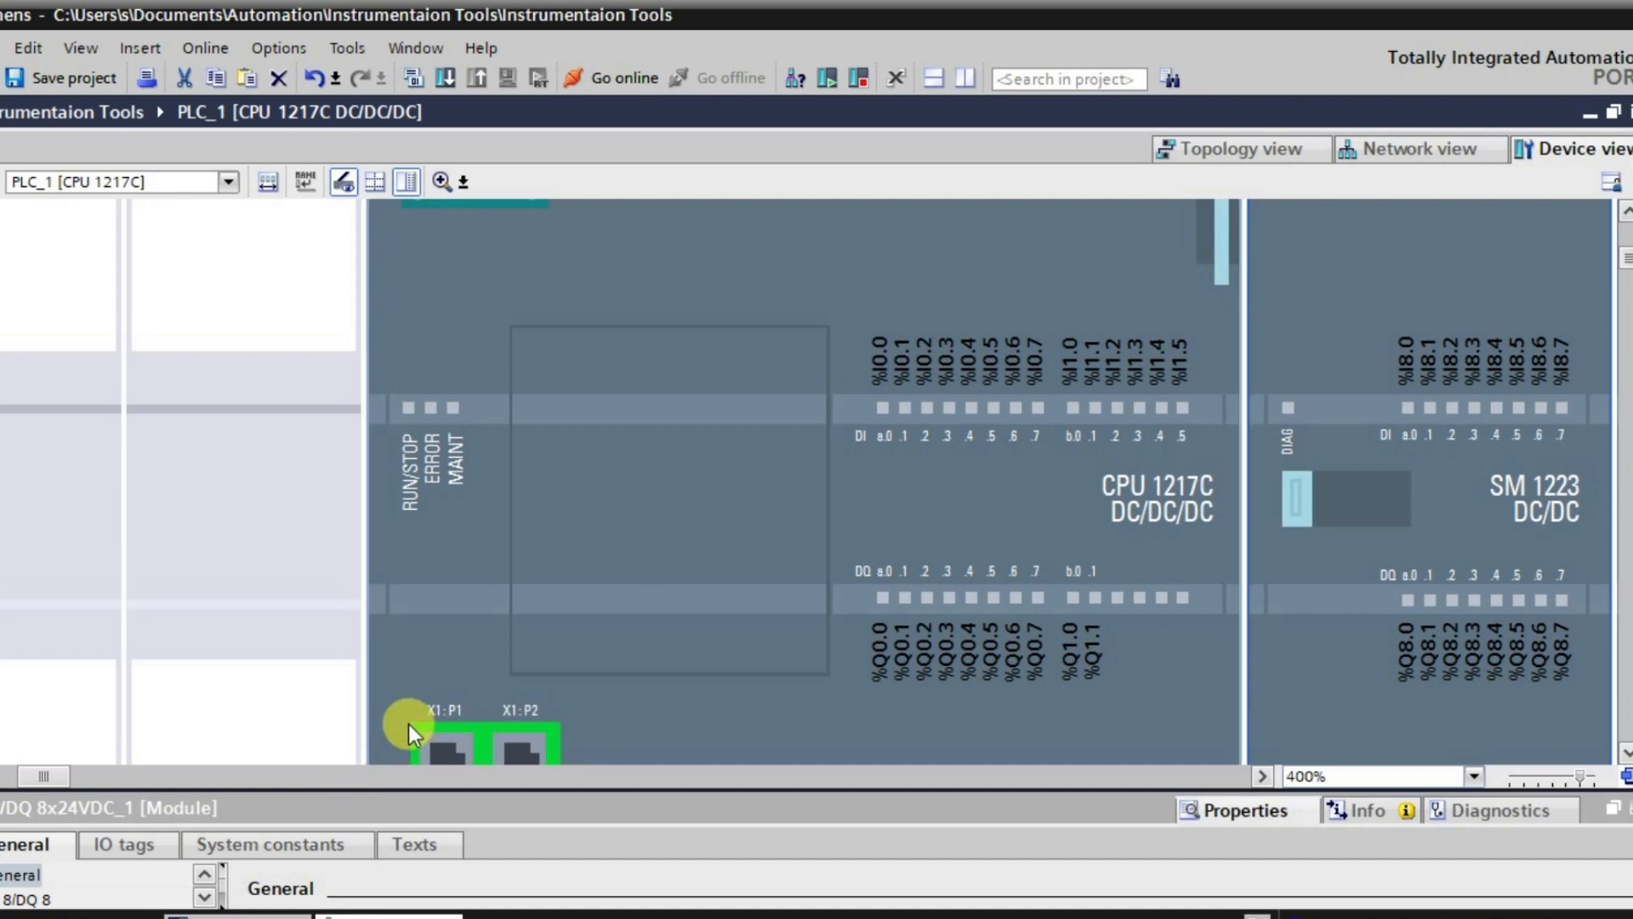
{"action": "scroll", "coordinate": [417, 721], "scroll_direction": "down", "scroll_amount": 2}
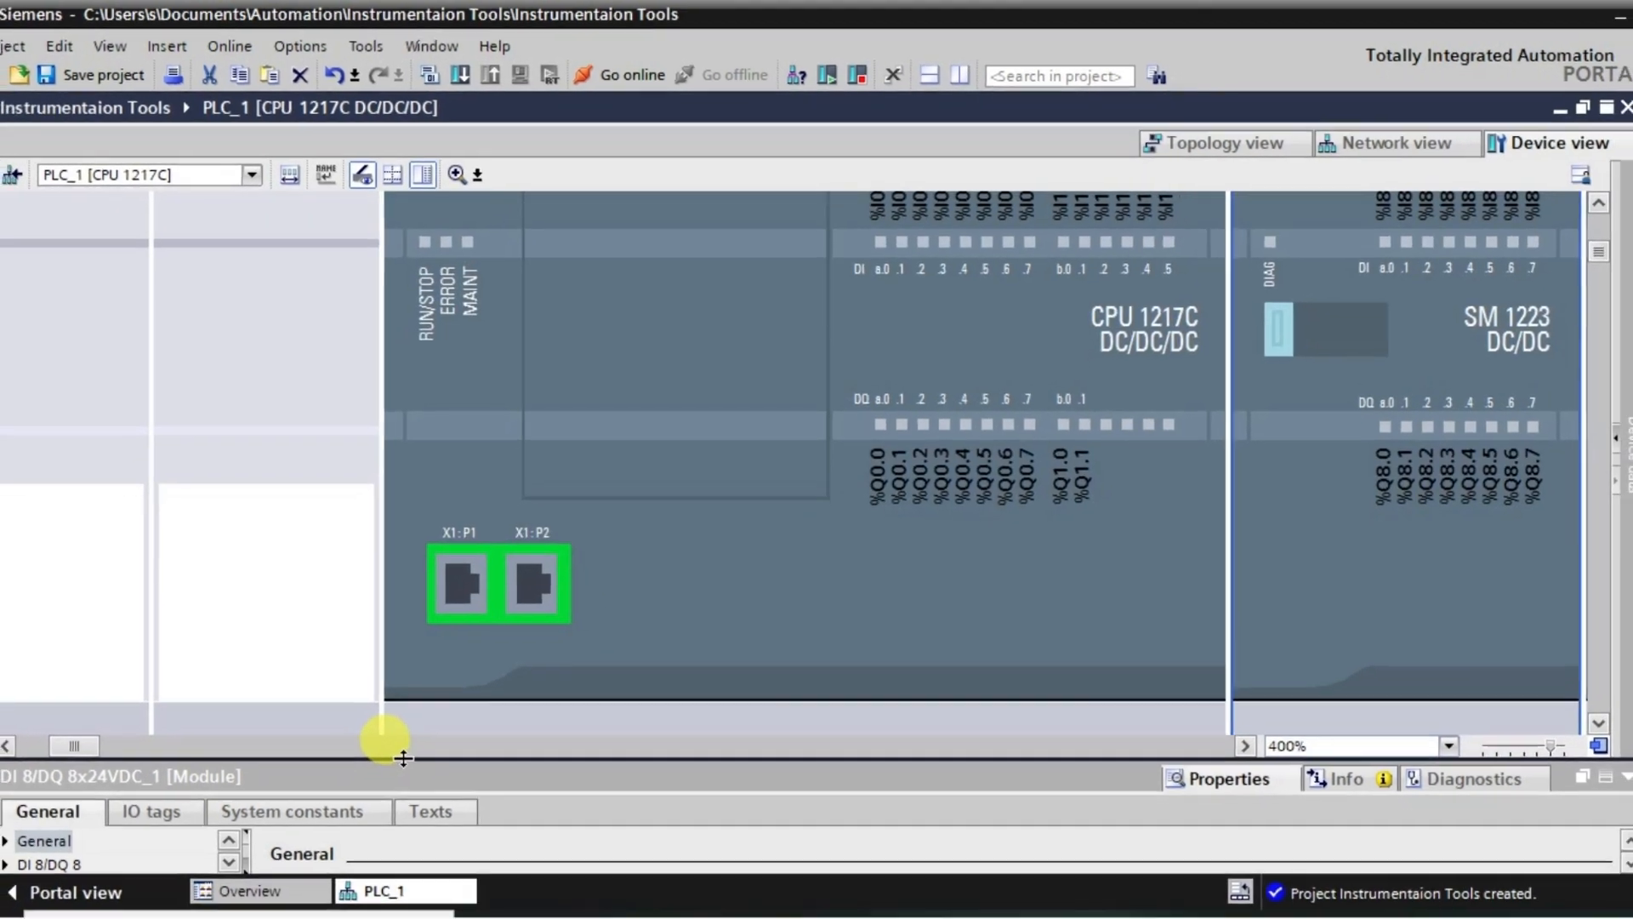
- Select the CPU's PROFINET interface and examine its general properties, including the name, in the enlarged properties area
{"action": "left_click_drag", "start_coordinate": [404, 758], "coordinate": [412, 657]}
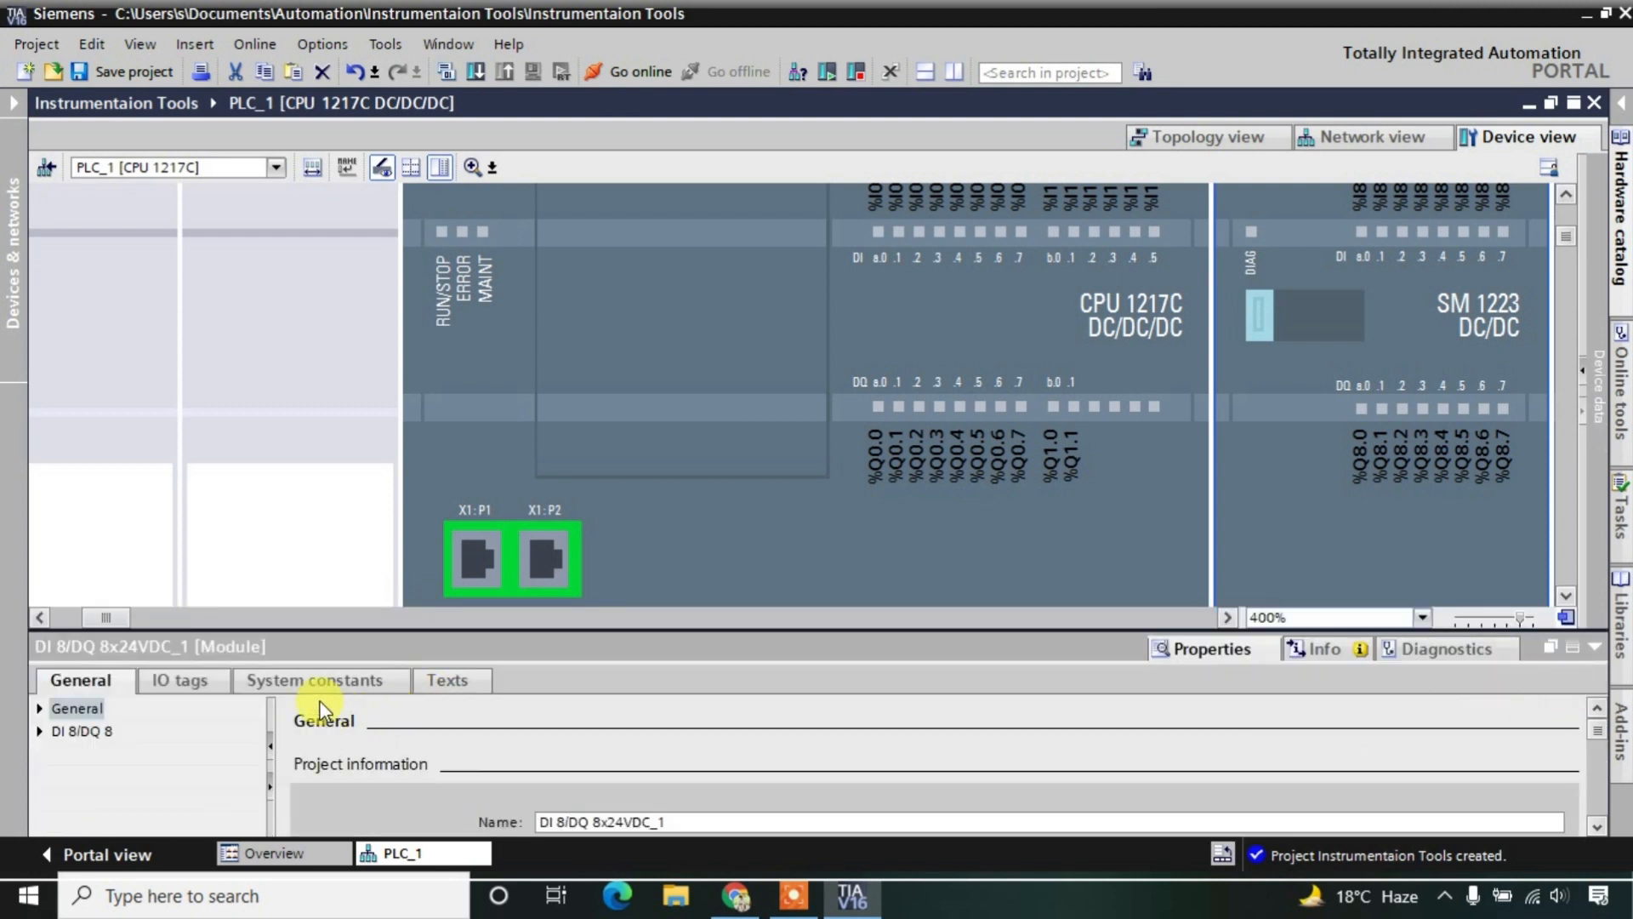
{"action": "left_click", "coordinate": [508, 570]}
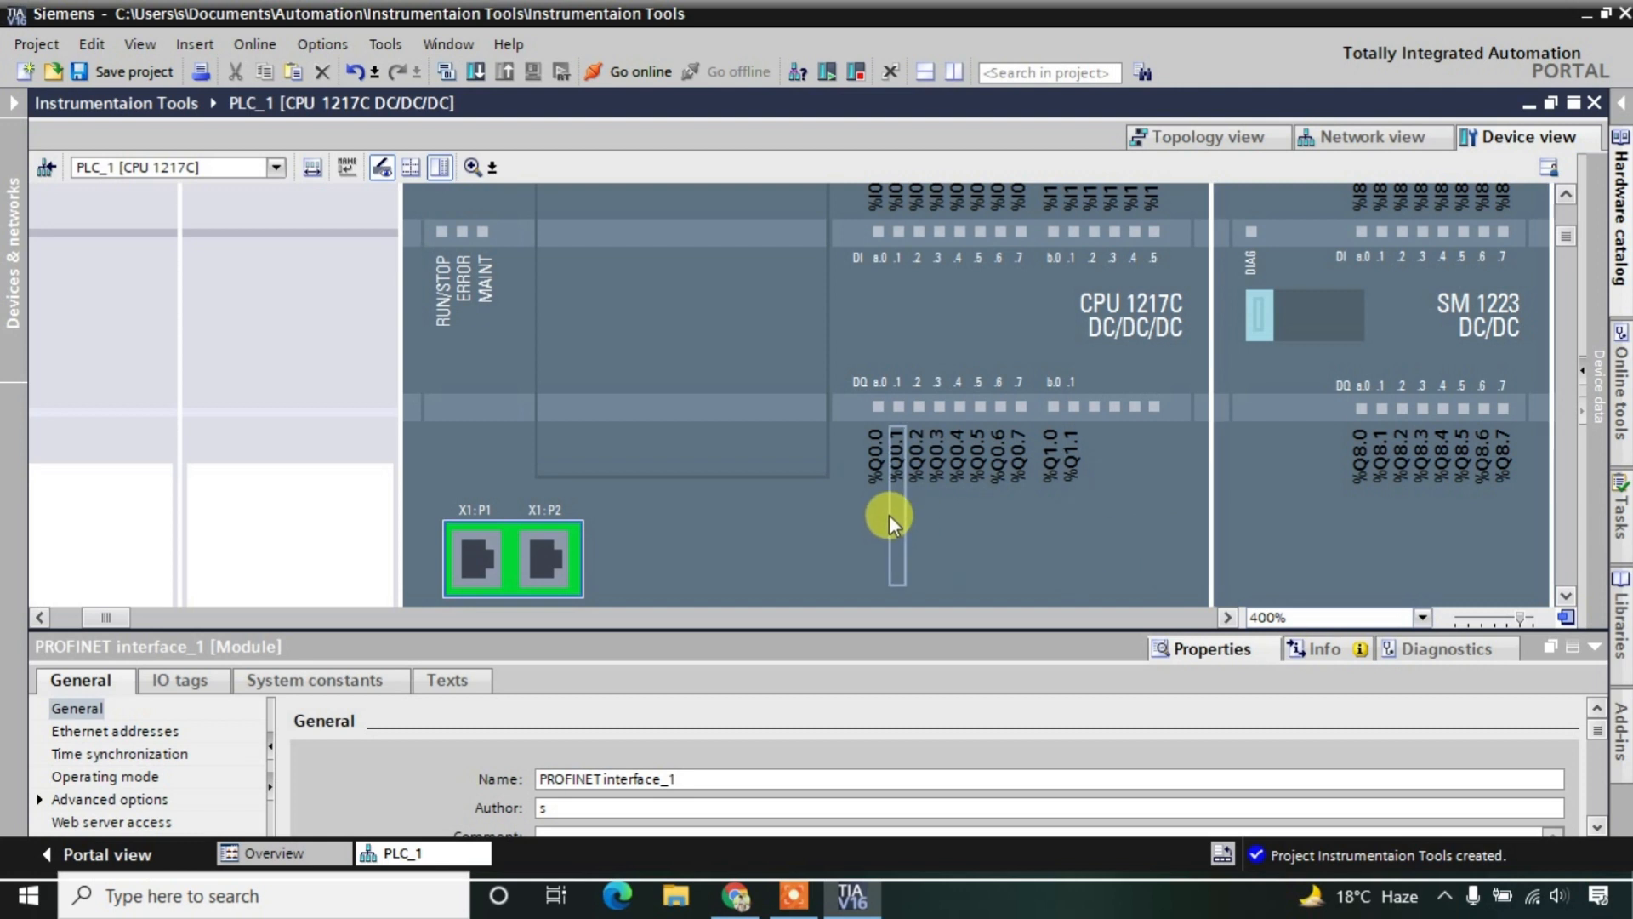
{"action": "scroll", "coordinate": [889, 514], "scroll_direction": "down", "scroll_amount": 2}
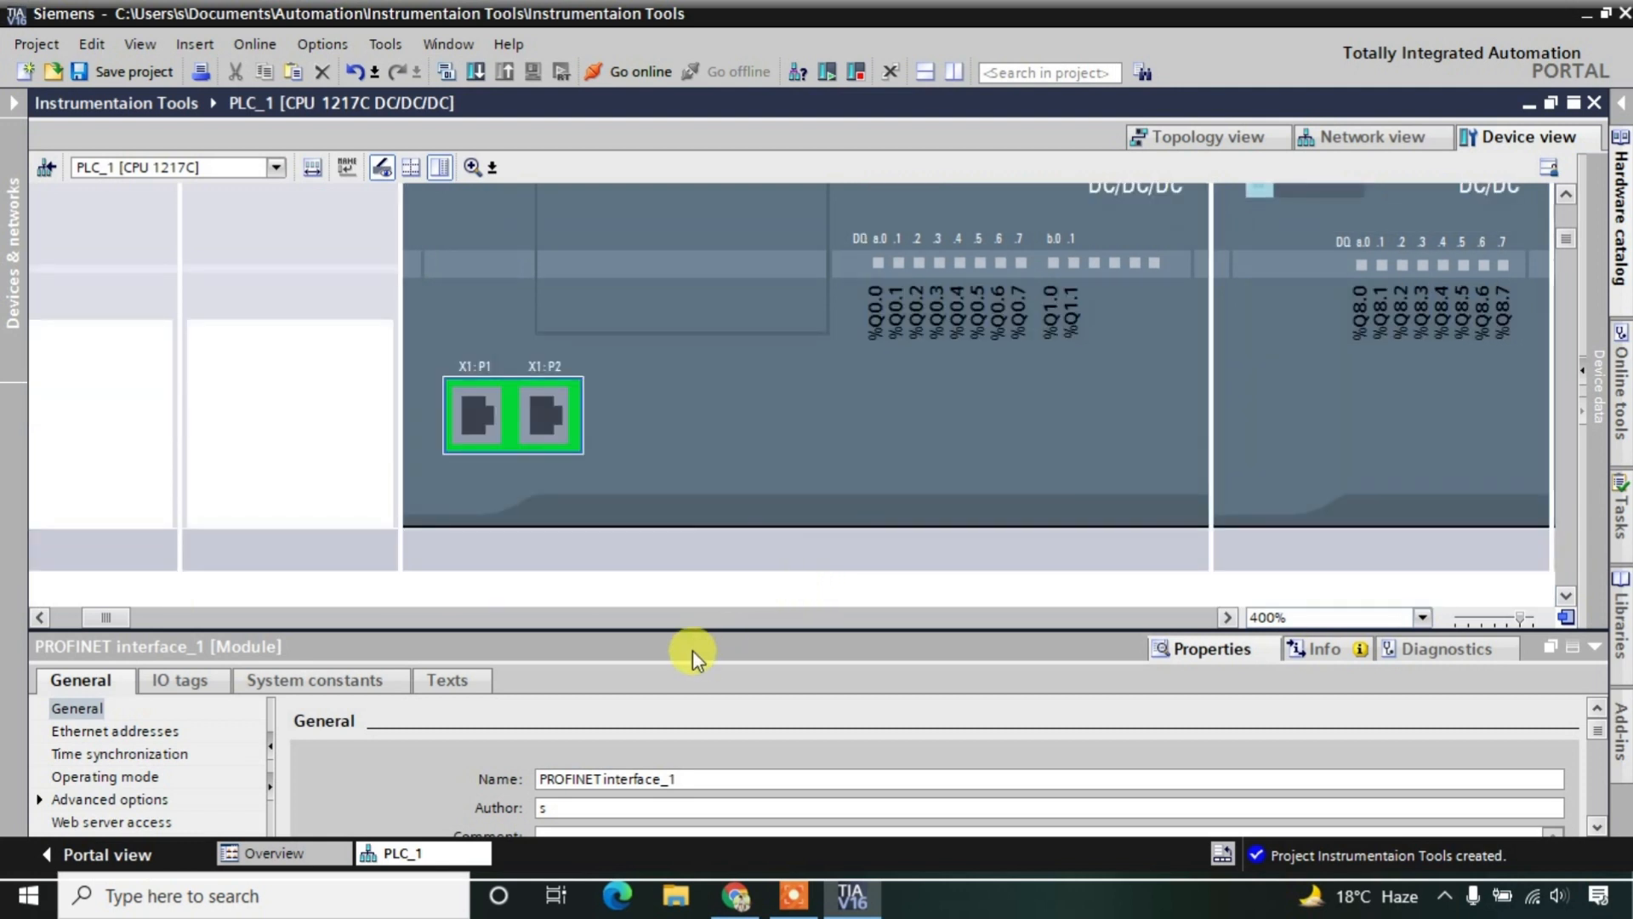
{"action": "left_click", "coordinate": [686, 626]}
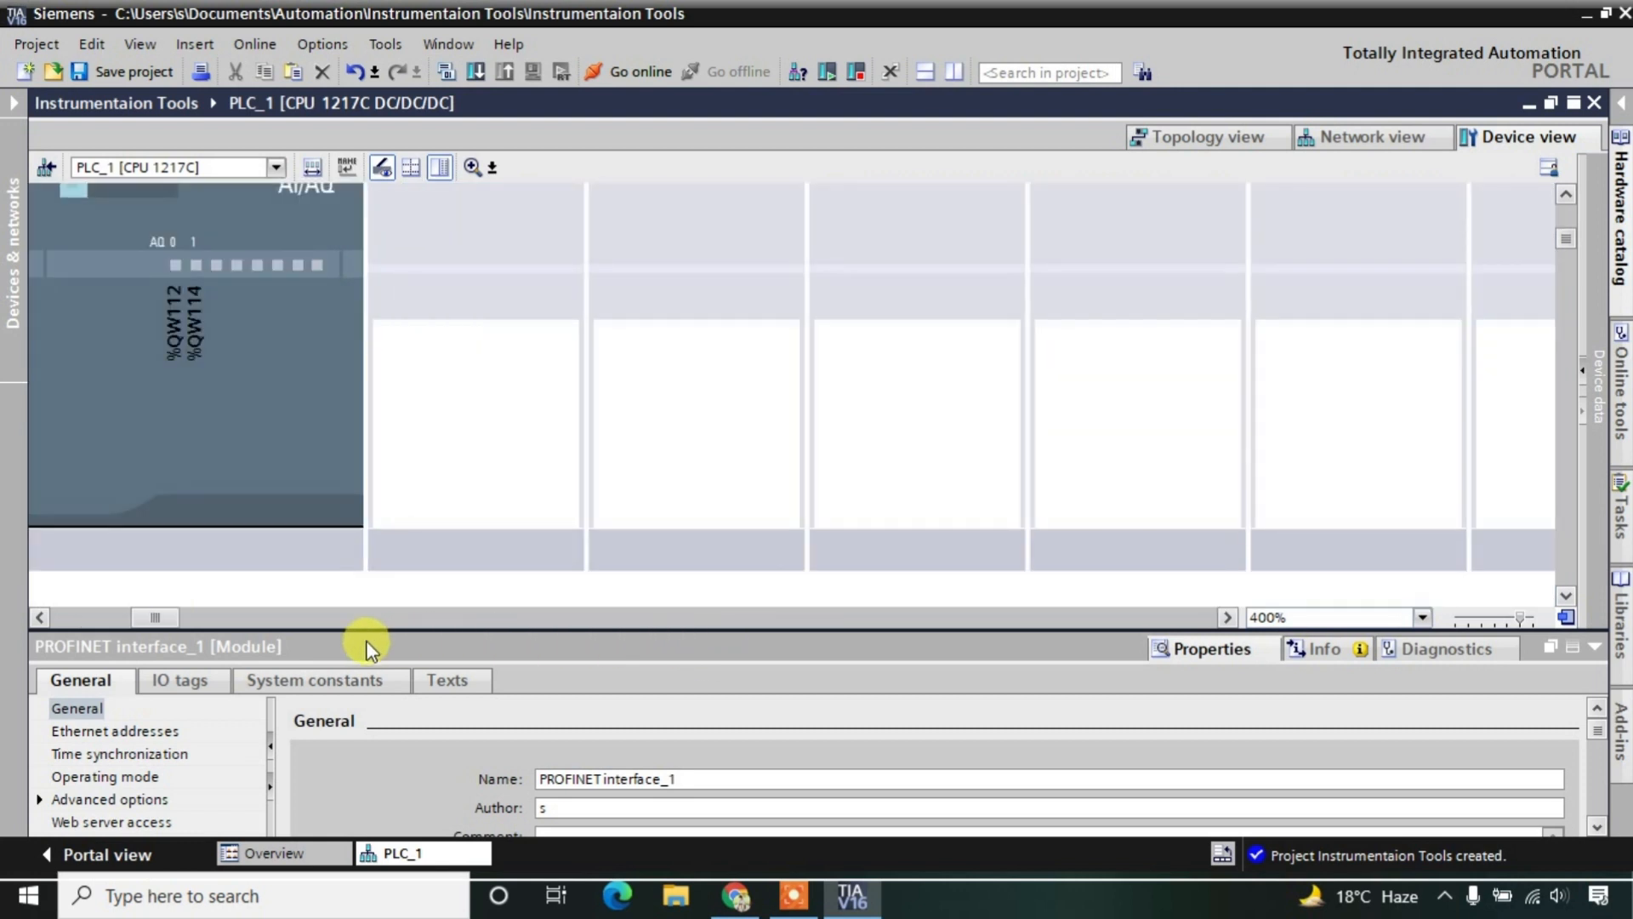
{"action": "left_click_drag", "start_coordinate": [141, 617], "coordinate": [78, 609]}
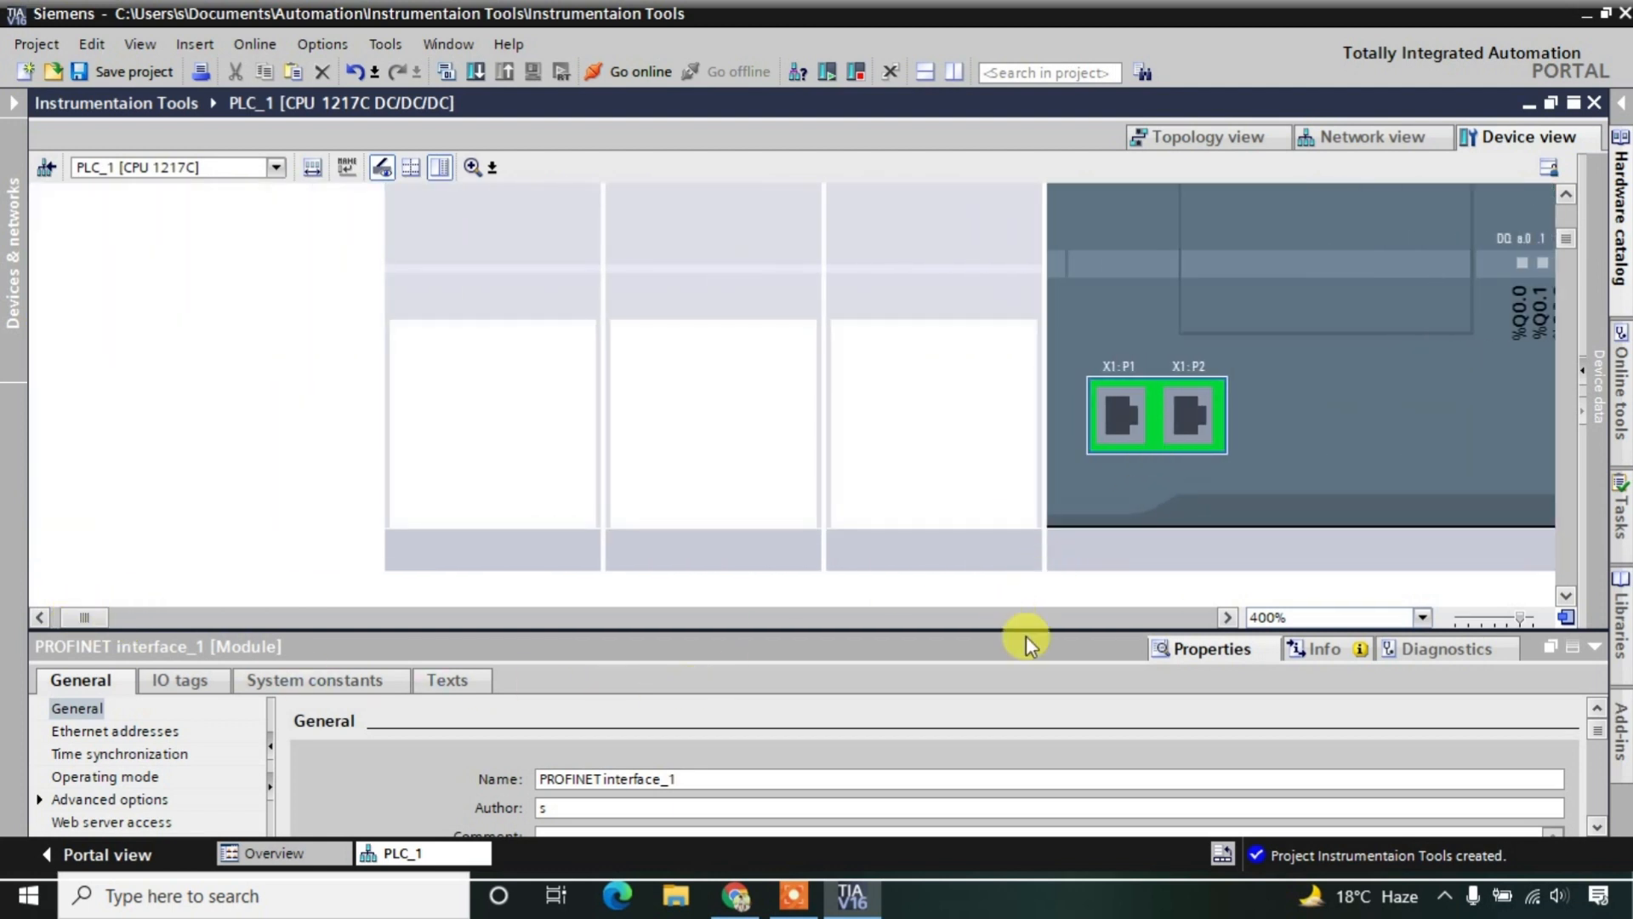
{"action": "left_click_drag", "start_coordinate": [1011, 630], "coordinate": [1042, 554]}
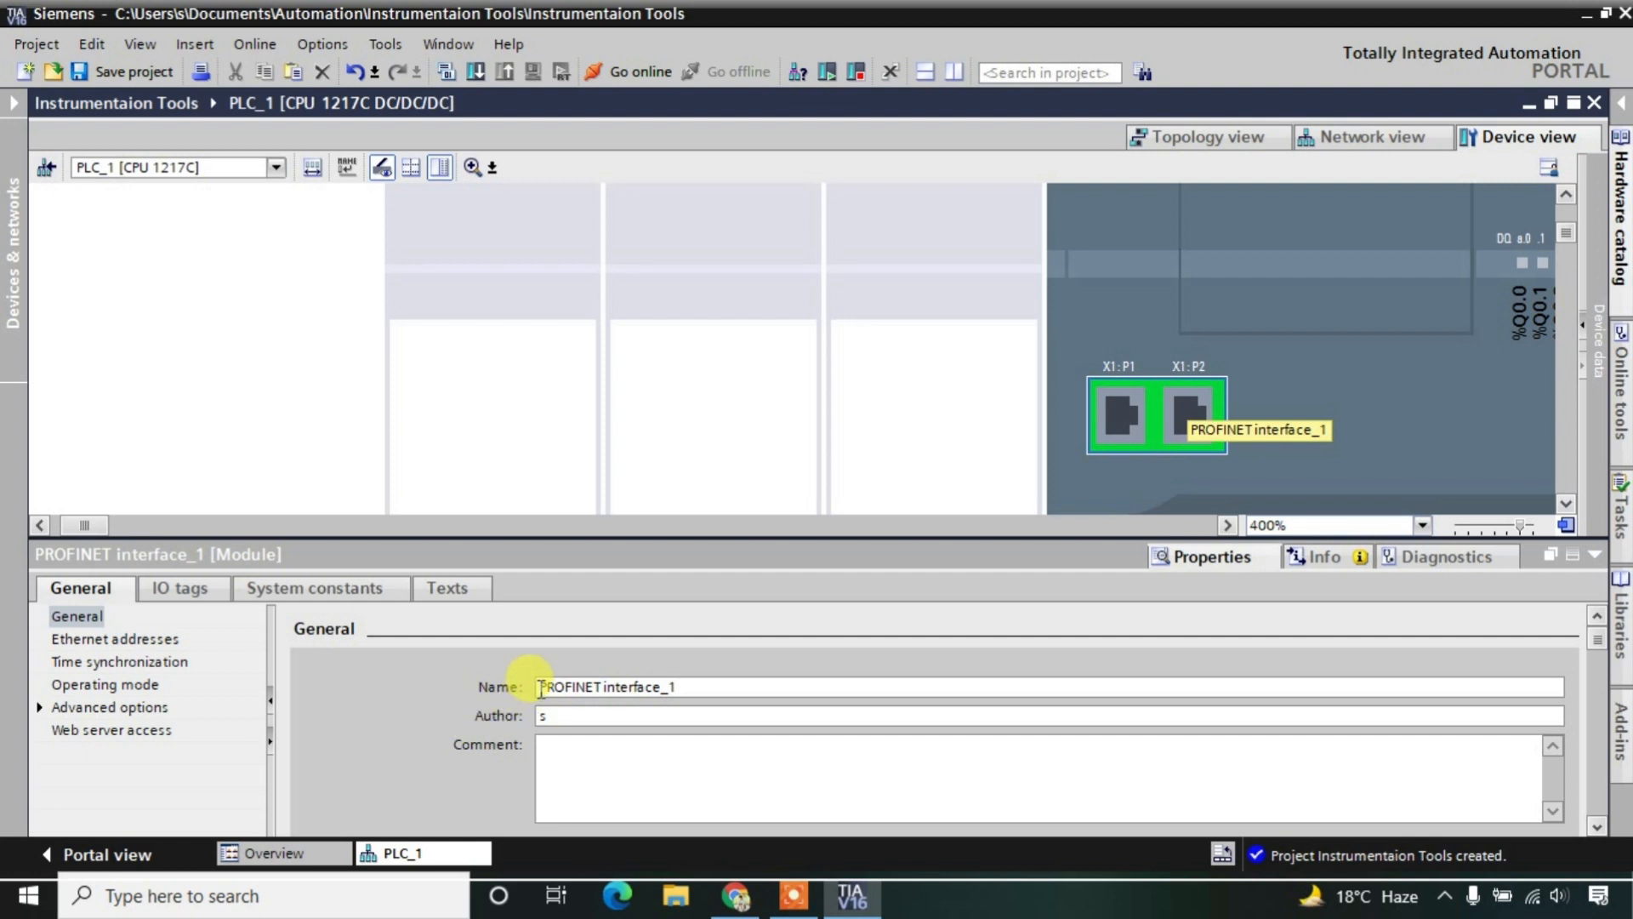
{"action": "left_click_drag", "start_coordinate": [541, 688], "coordinate": [676, 689]}
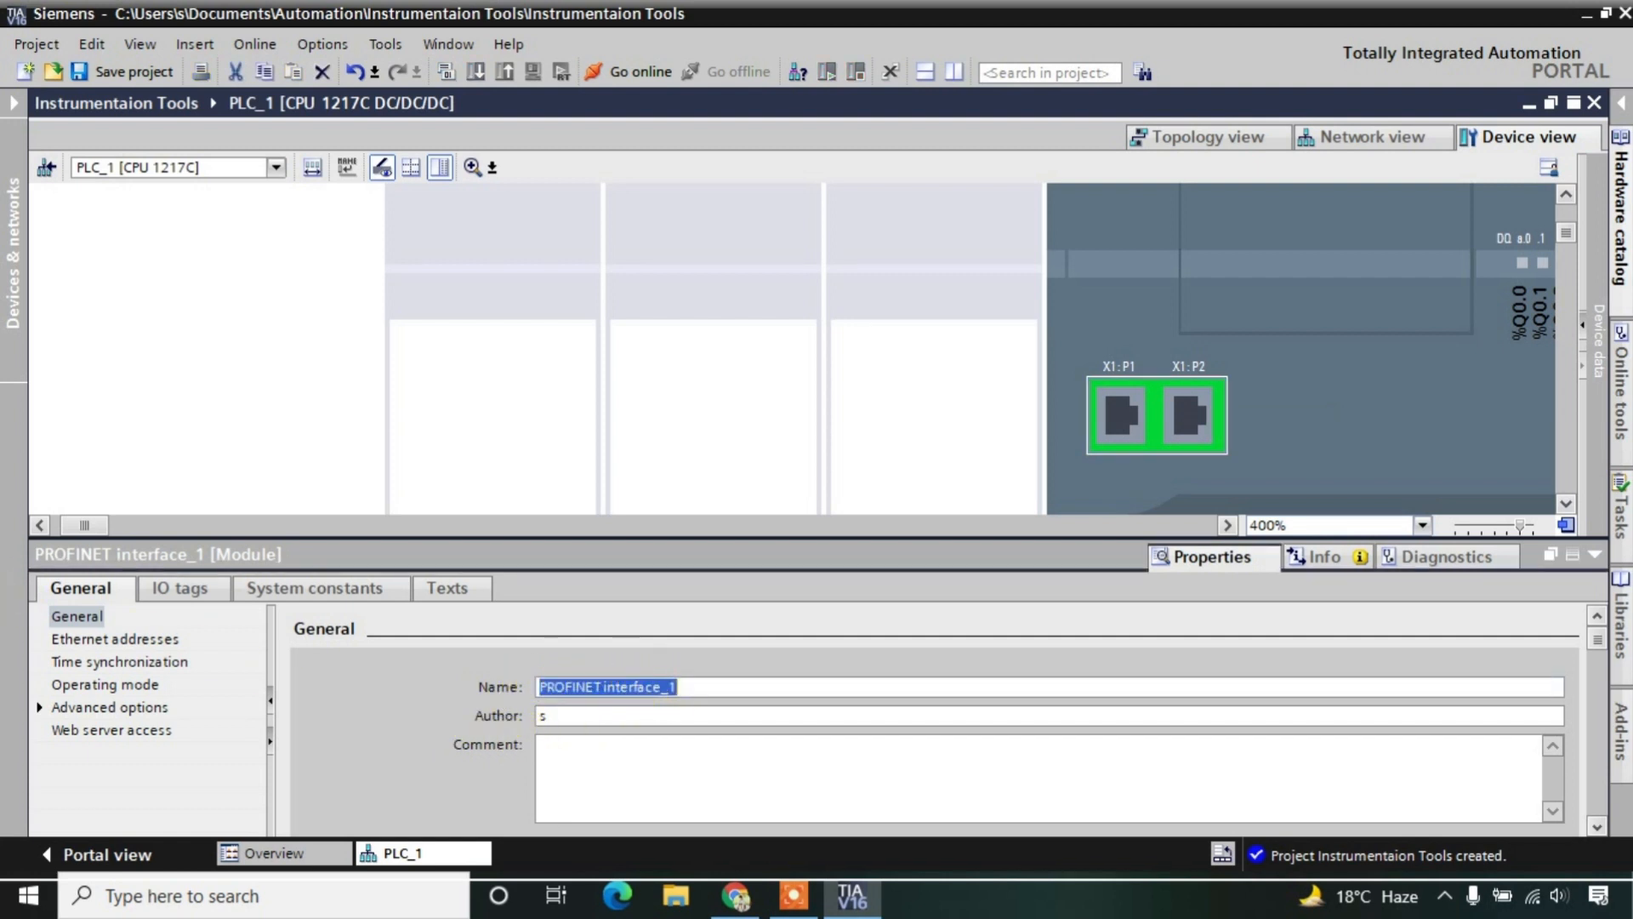
- Check the PROFINET interface's Ethernet addresses, including its subnet options, and its IO tags
{"action": "left_click", "coordinate": [68, 641]}
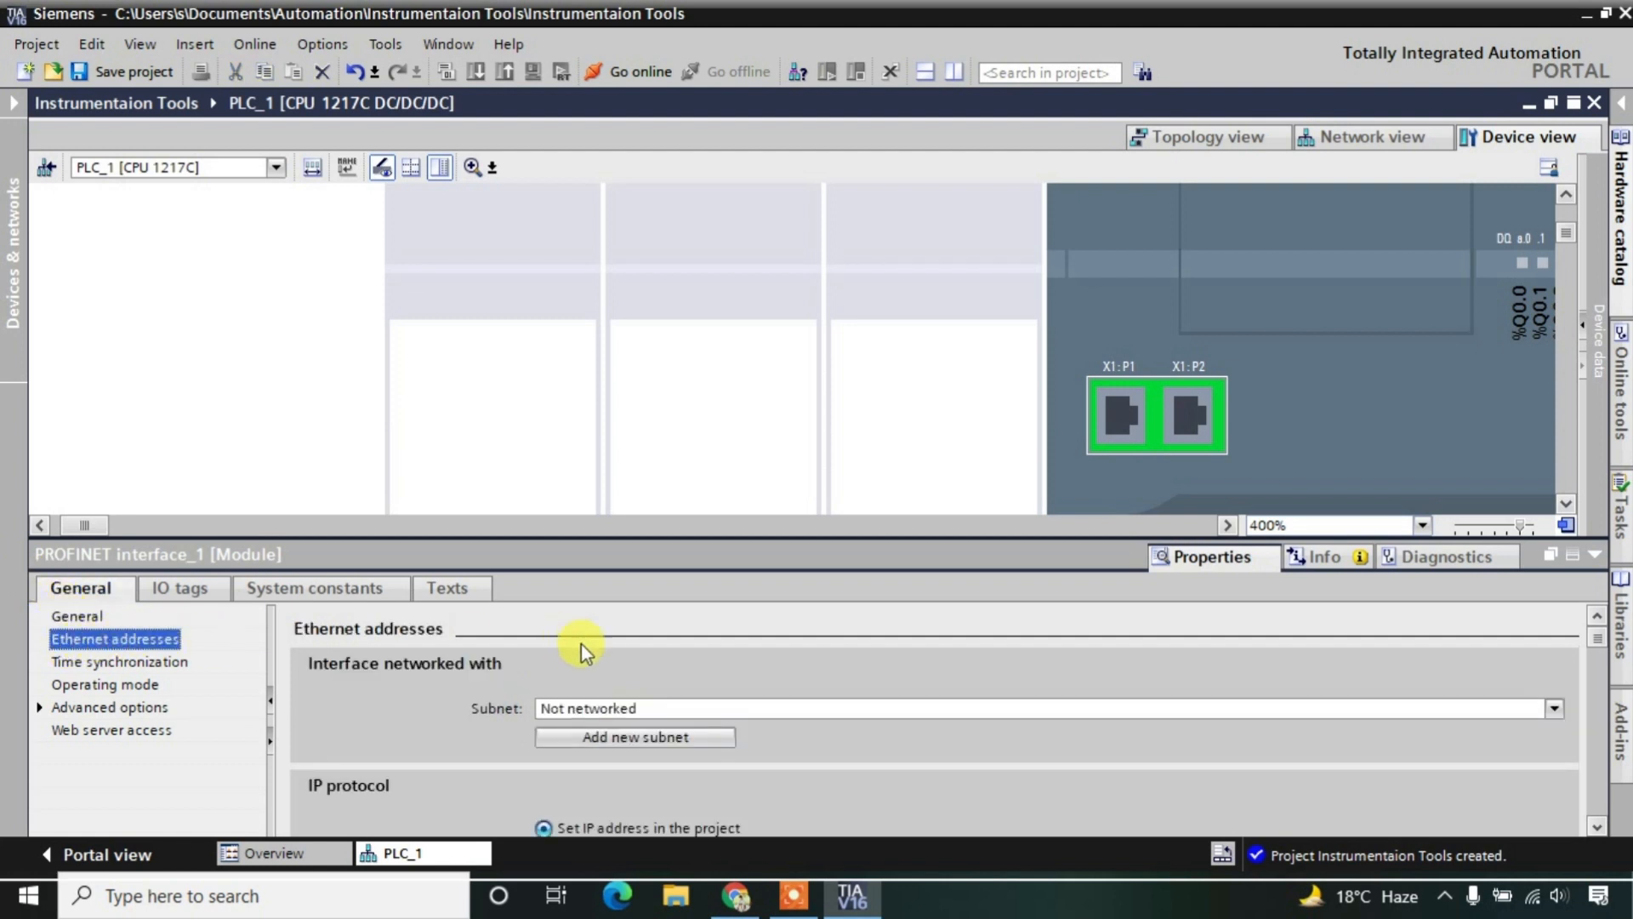
{"action": "scroll", "coordinate": [740, 738], "scroll_direction": "down", "scroll_amount": 3}
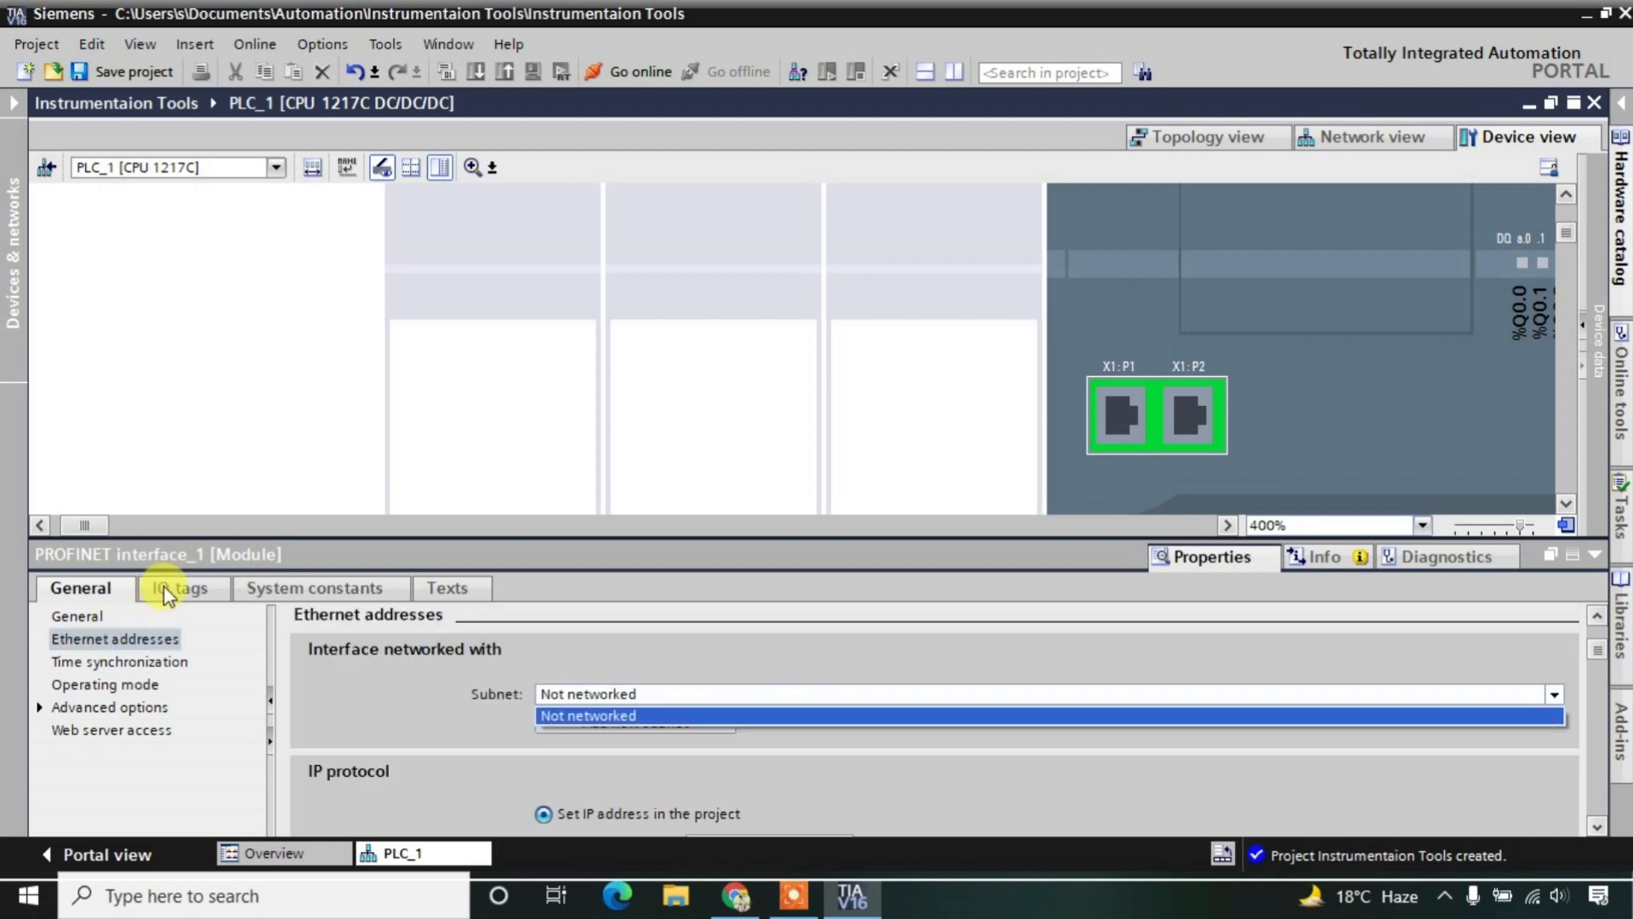
{"action": "left_click", "coordinate": [164, 587]}
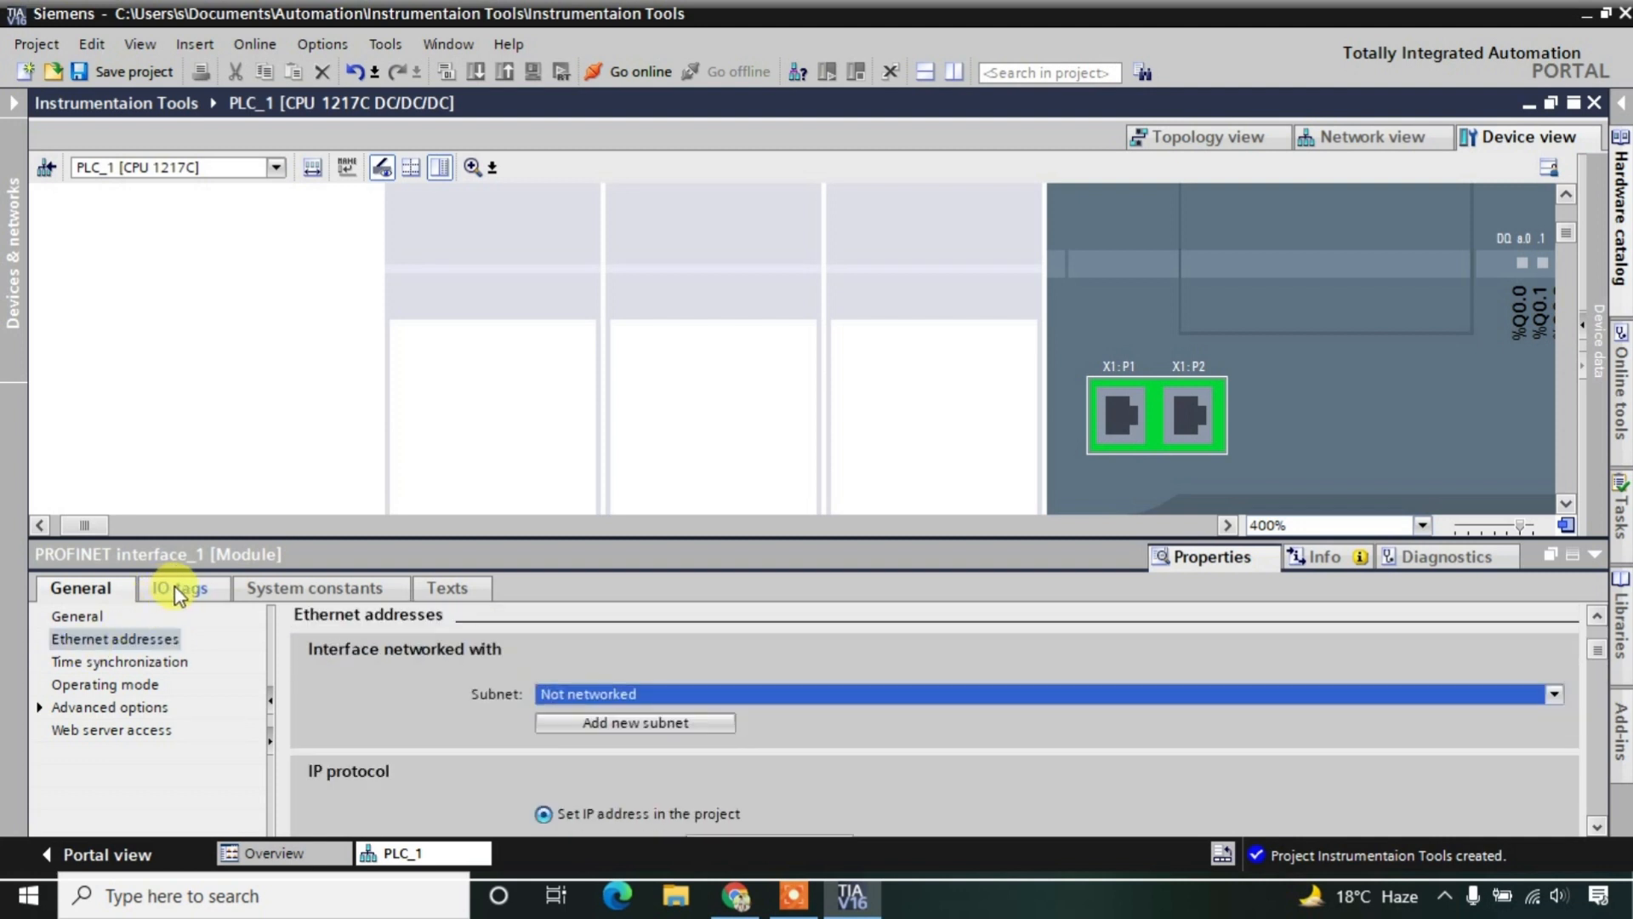
{"action": "left_click", "coordinate": [189, 596]}
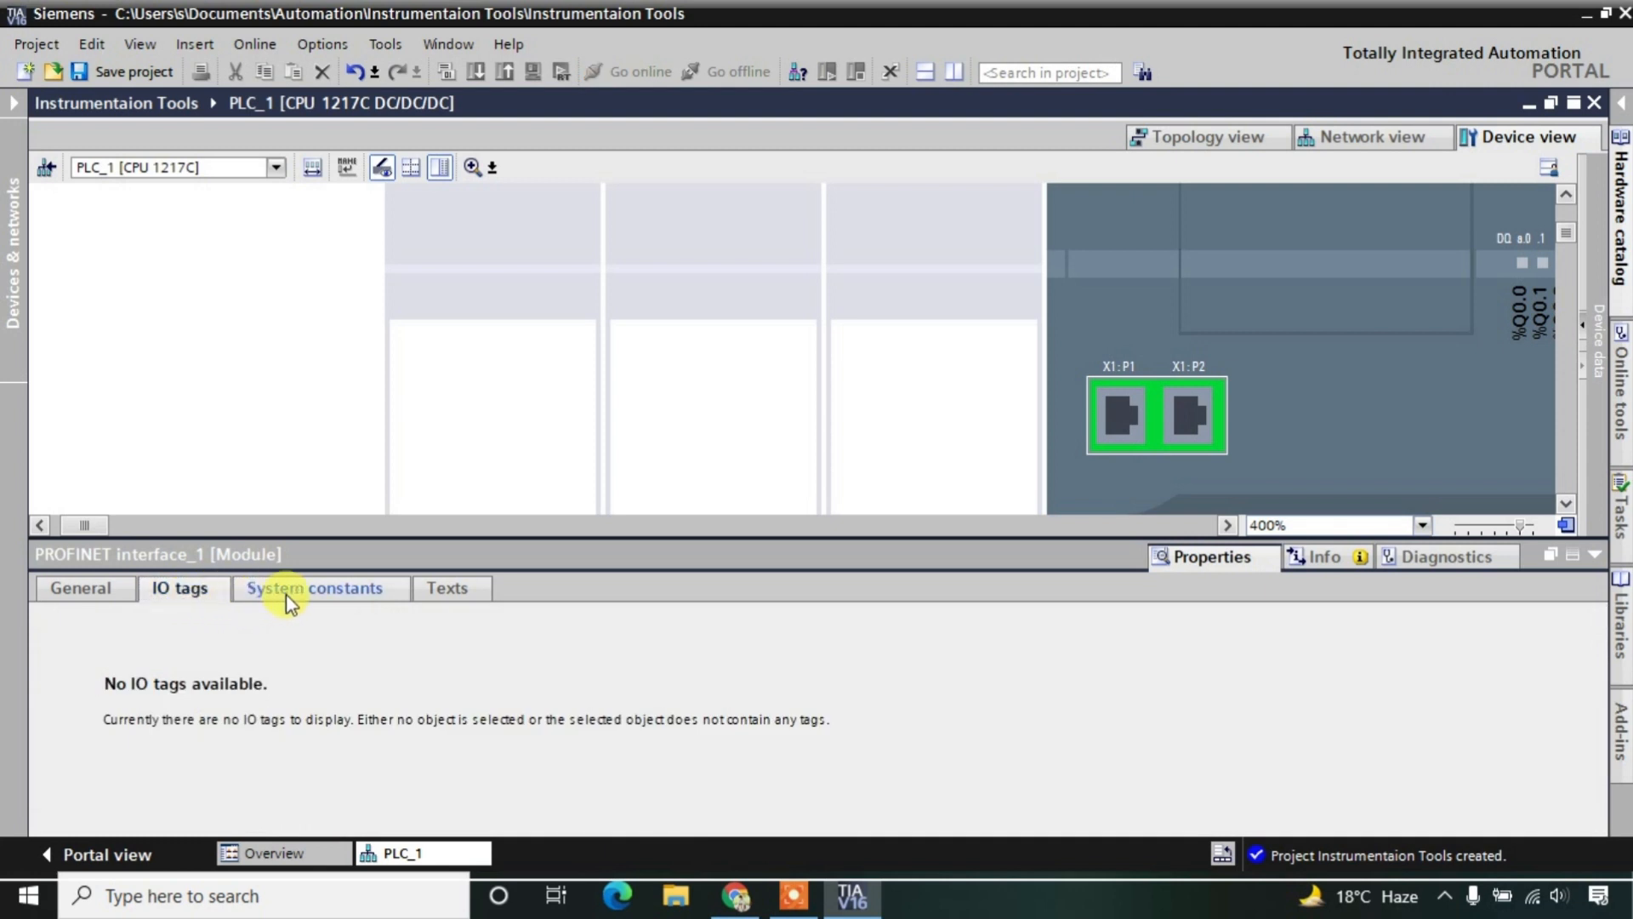
- Display the CPU 1217C's IO tags and examine its analog input and output addresses and first digital inputs
{"action": "left_click", "coordinate": [1186, 421]}
{"action": "left_click", "coordinate": [1448, 389]}
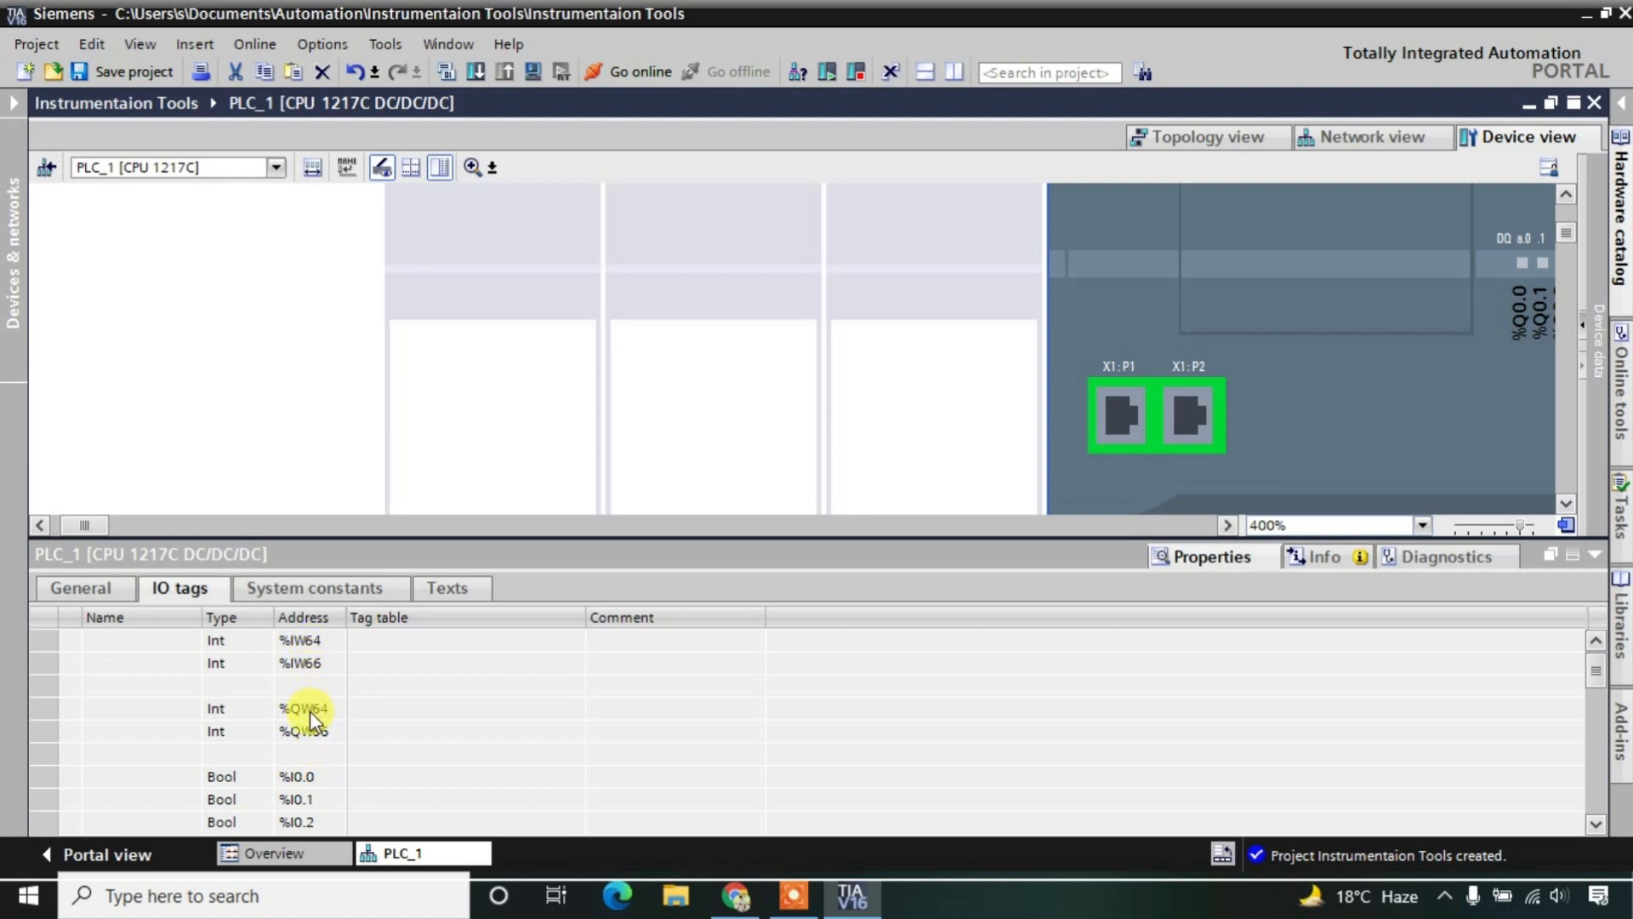
{"action": "left_click", "coordinate": [1596, 823]}
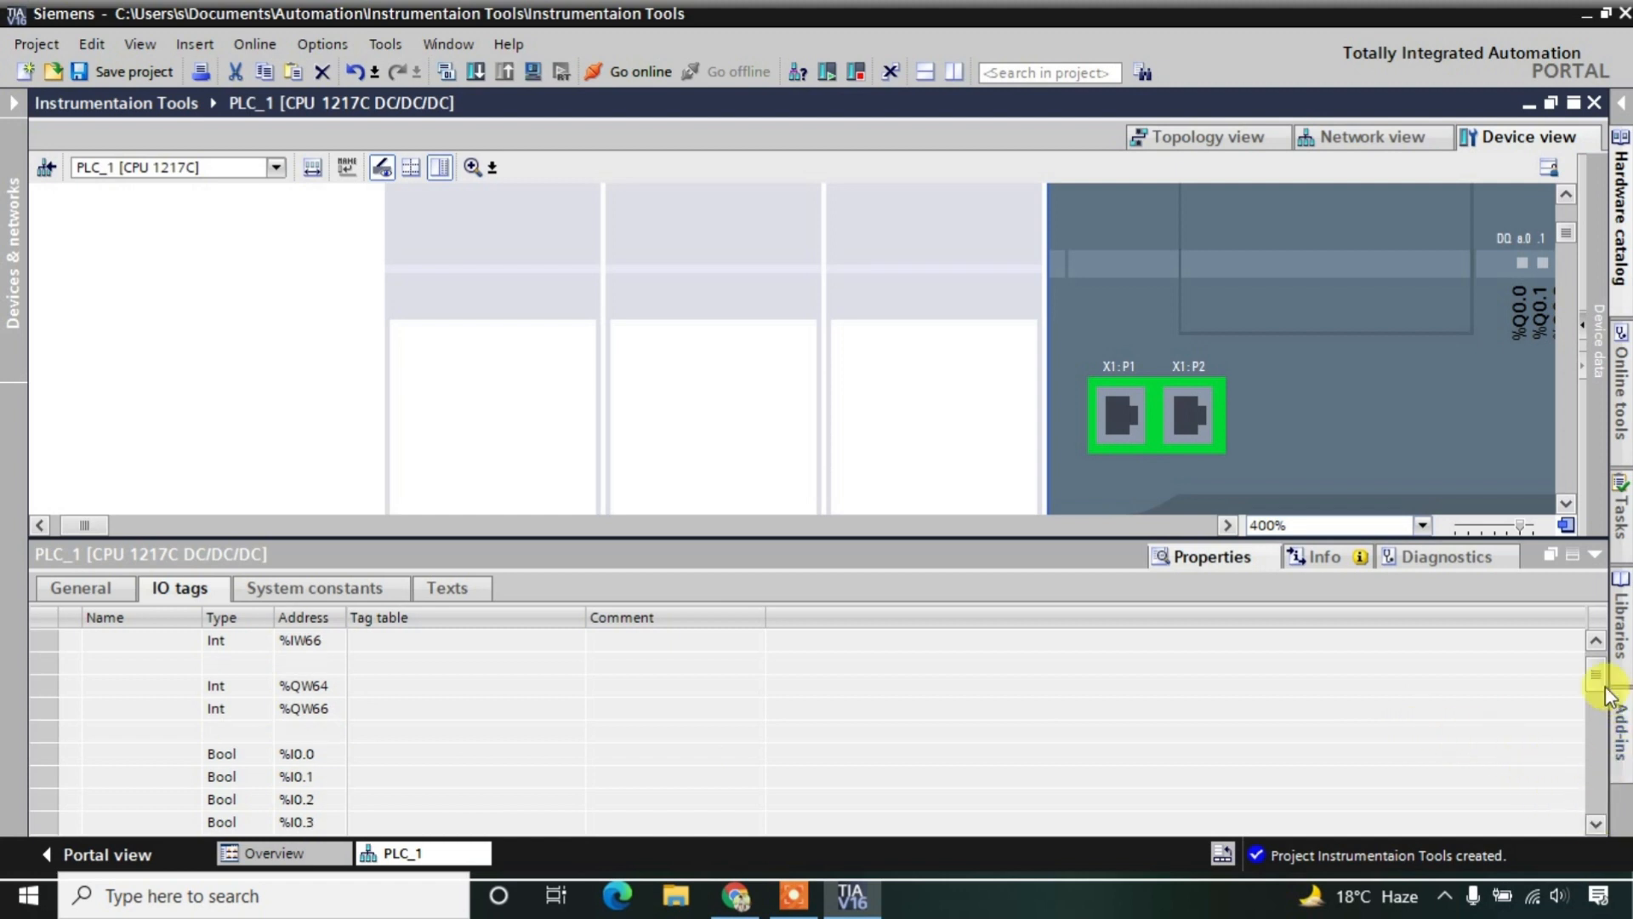
{"action": "left_click", "coordinate": [1596, 640]}
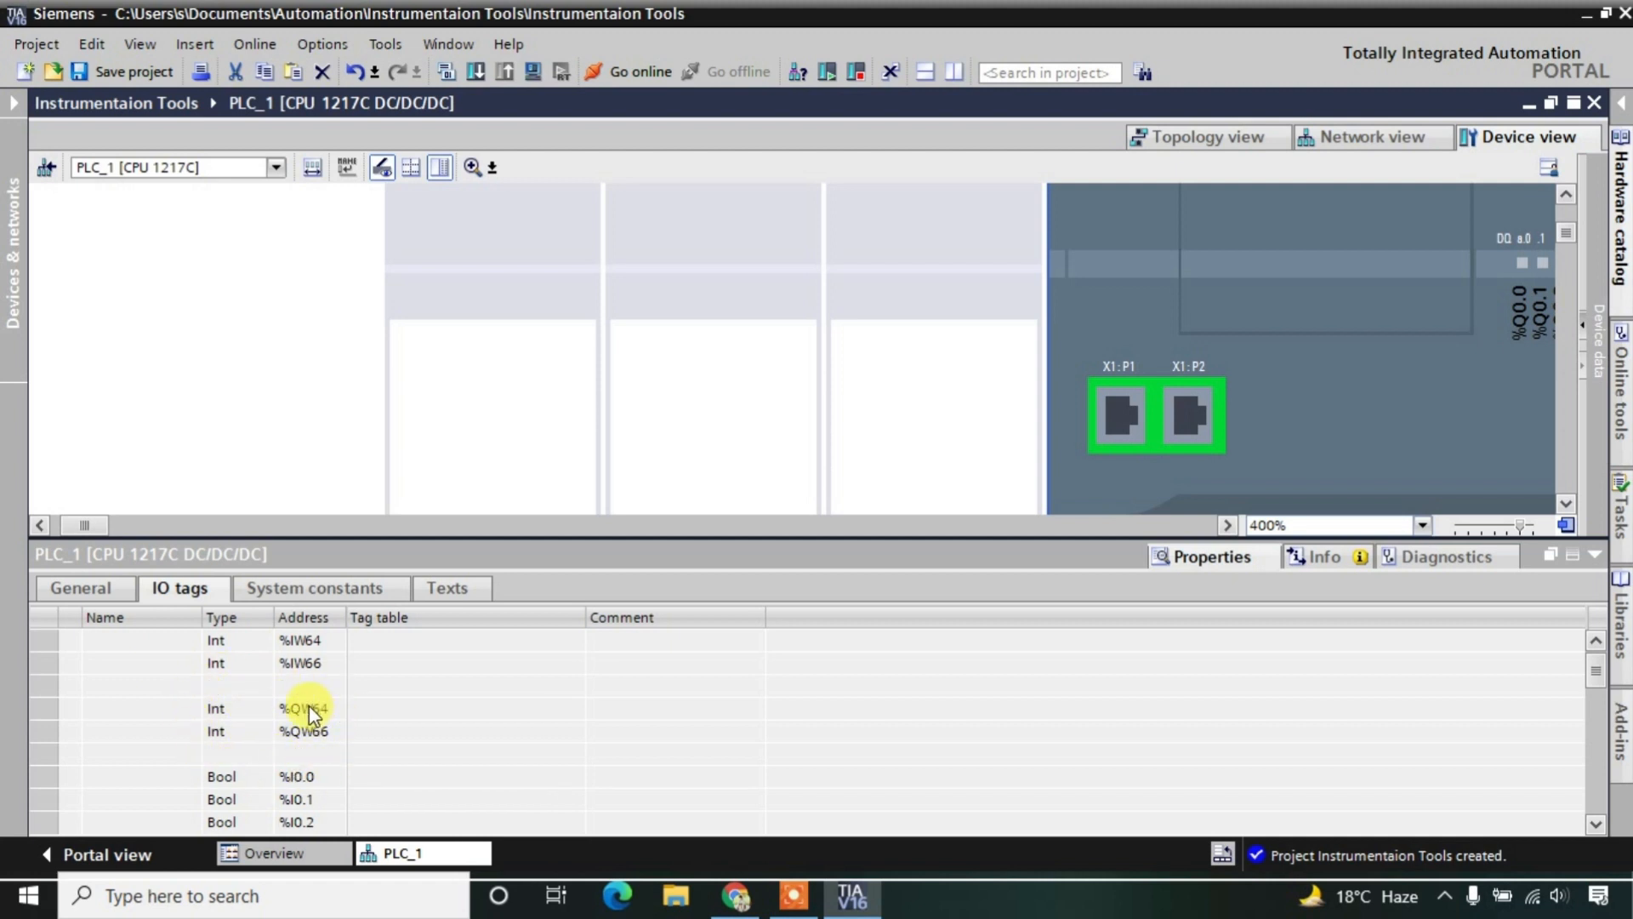
{"action": "left_click", "coordinate": [1593, 825]}
{"action": "left_click", "coordinate": [1593, 825]}
{"action": "left_click", "coordinate": [1594, 825]}
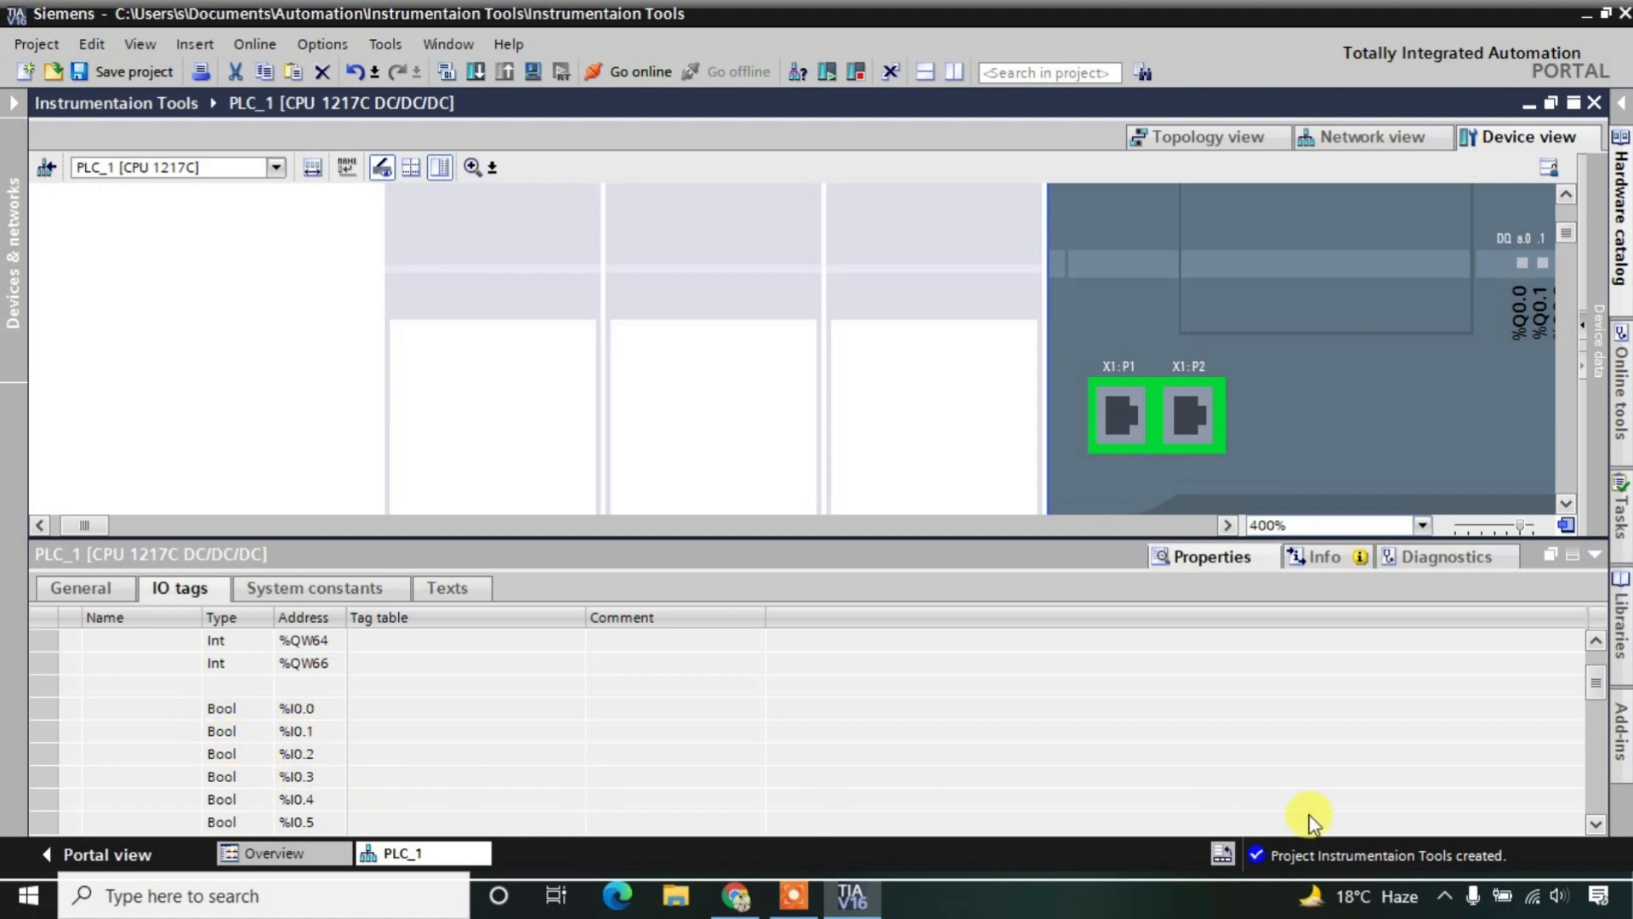
{"action": "left_click", "coordinate": [1595, 822]}
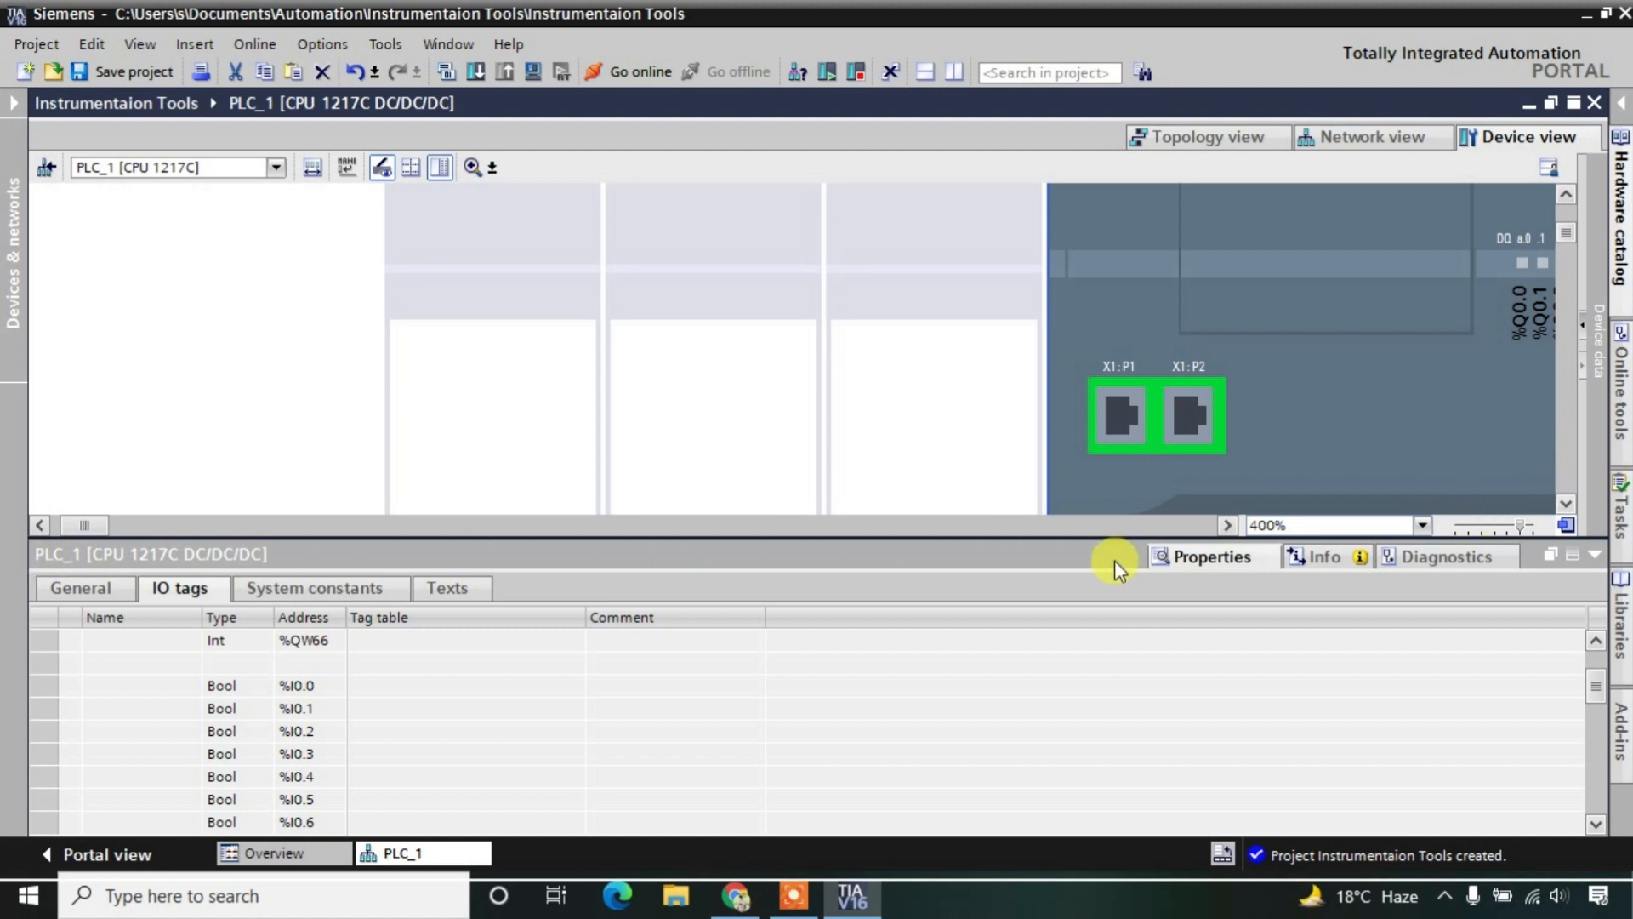
- Examine the I/O address labels of the CPU 1217C, SM 1223 and SM 1234 side by side on the rack
{"action": "left_click", "coordinate": [1229, 525]}
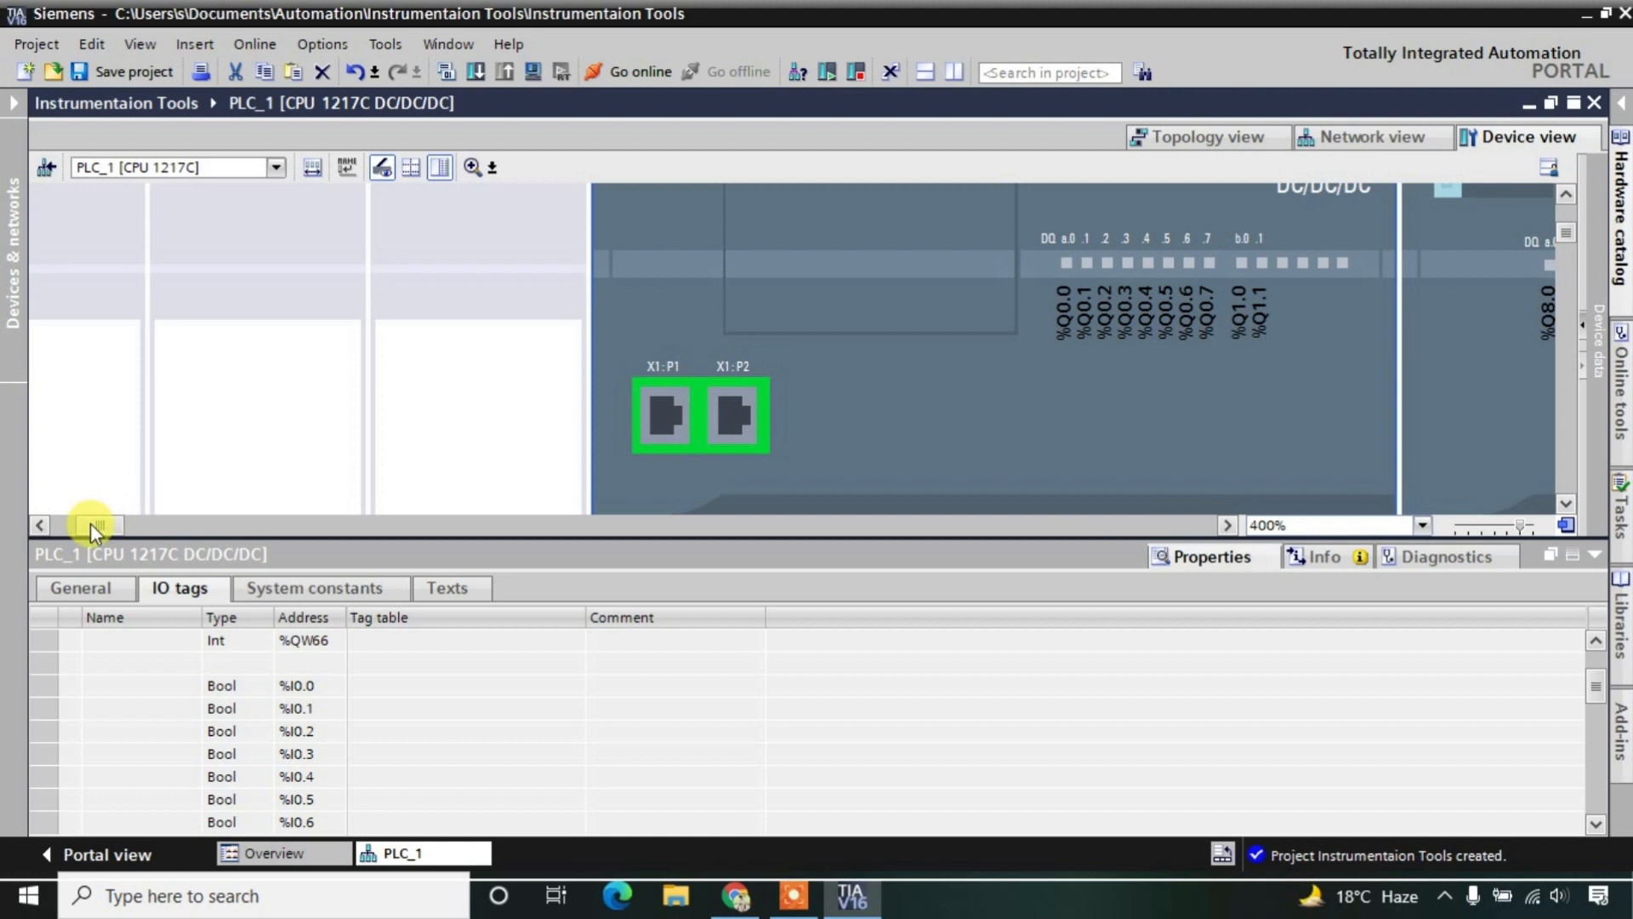
{"action": "left_click_drag", "start_coordinate": [90, 523], "coordinate": [116, 527]}
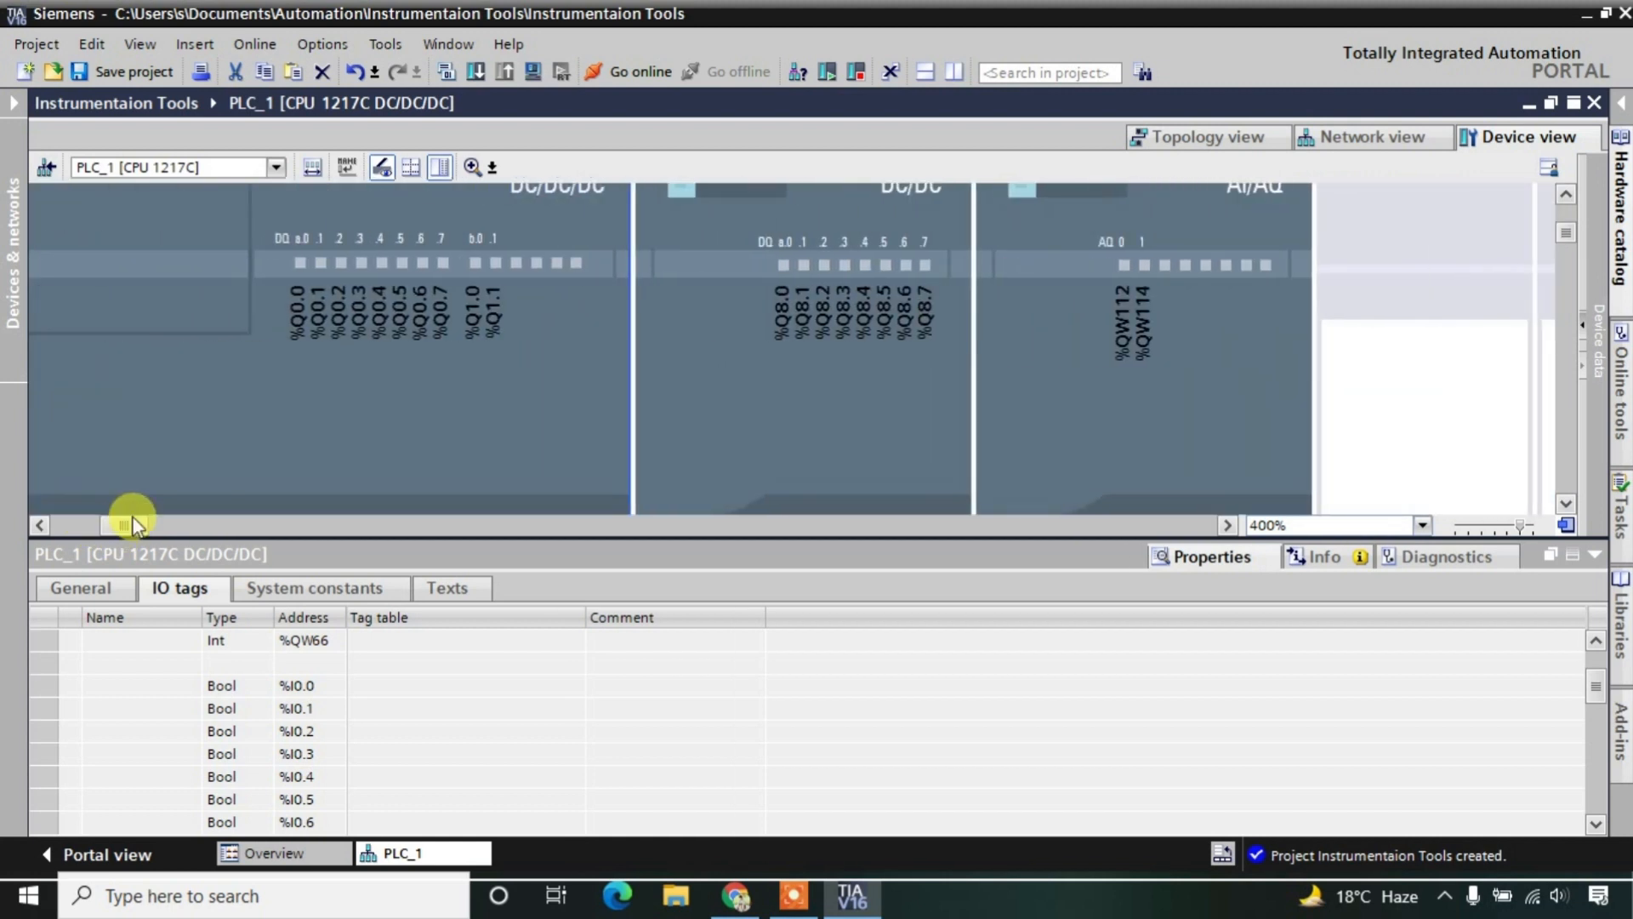
{"action": "scroll", "coordinate": [184, 467], "scroll_direction": "up", "scroll_amount": 3}
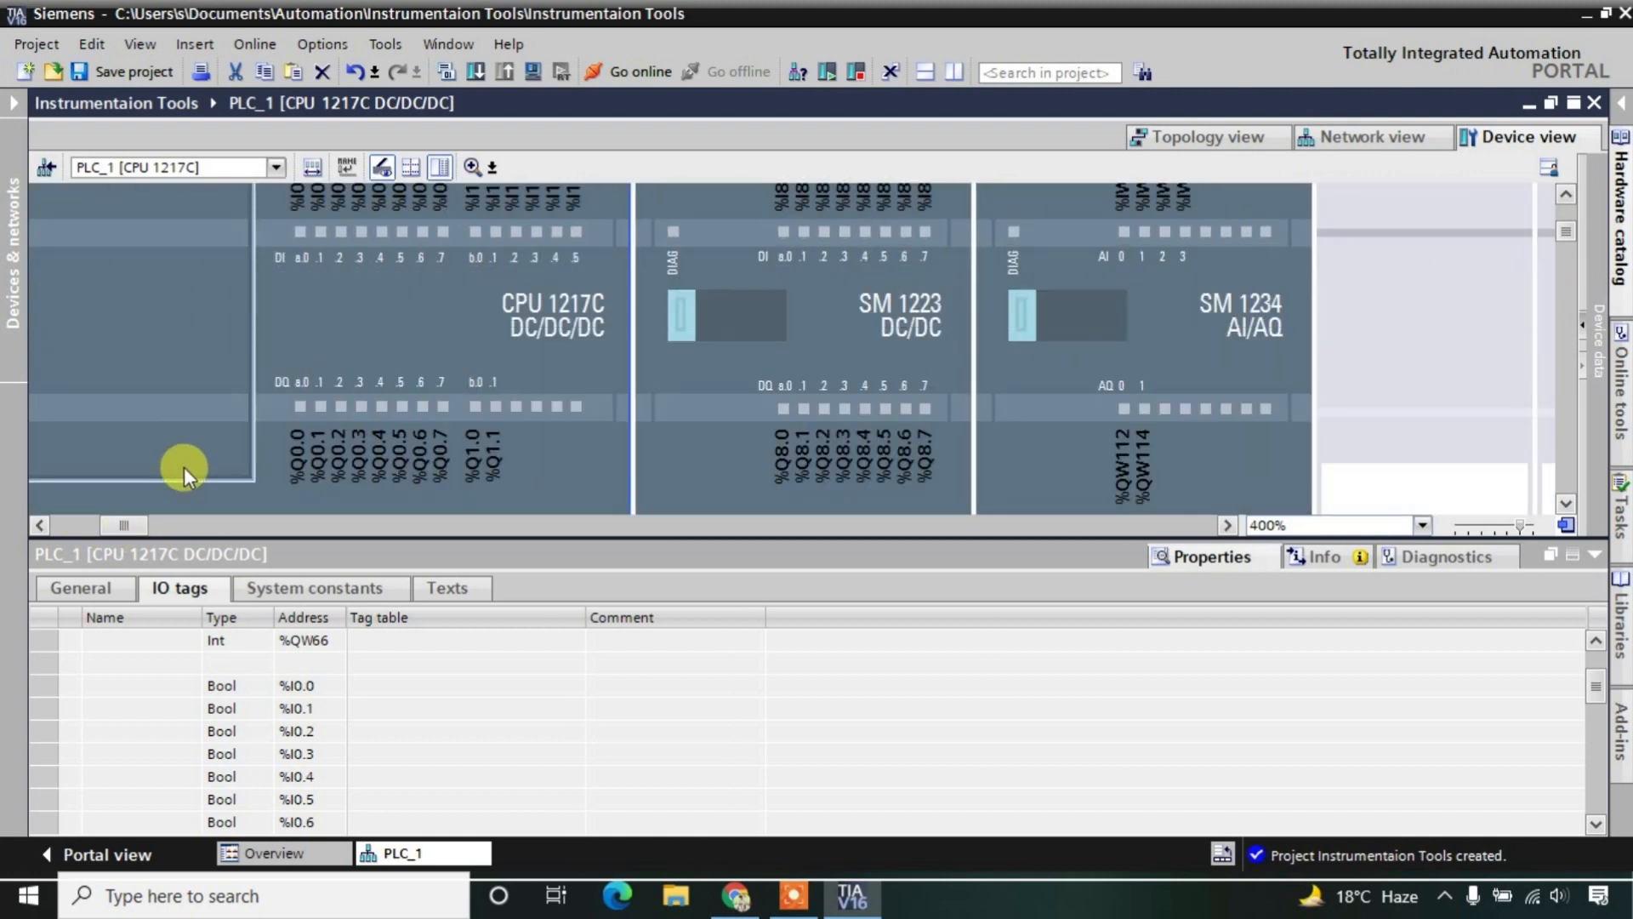
{"action": "left_click", "coordinate": [327, 534]}
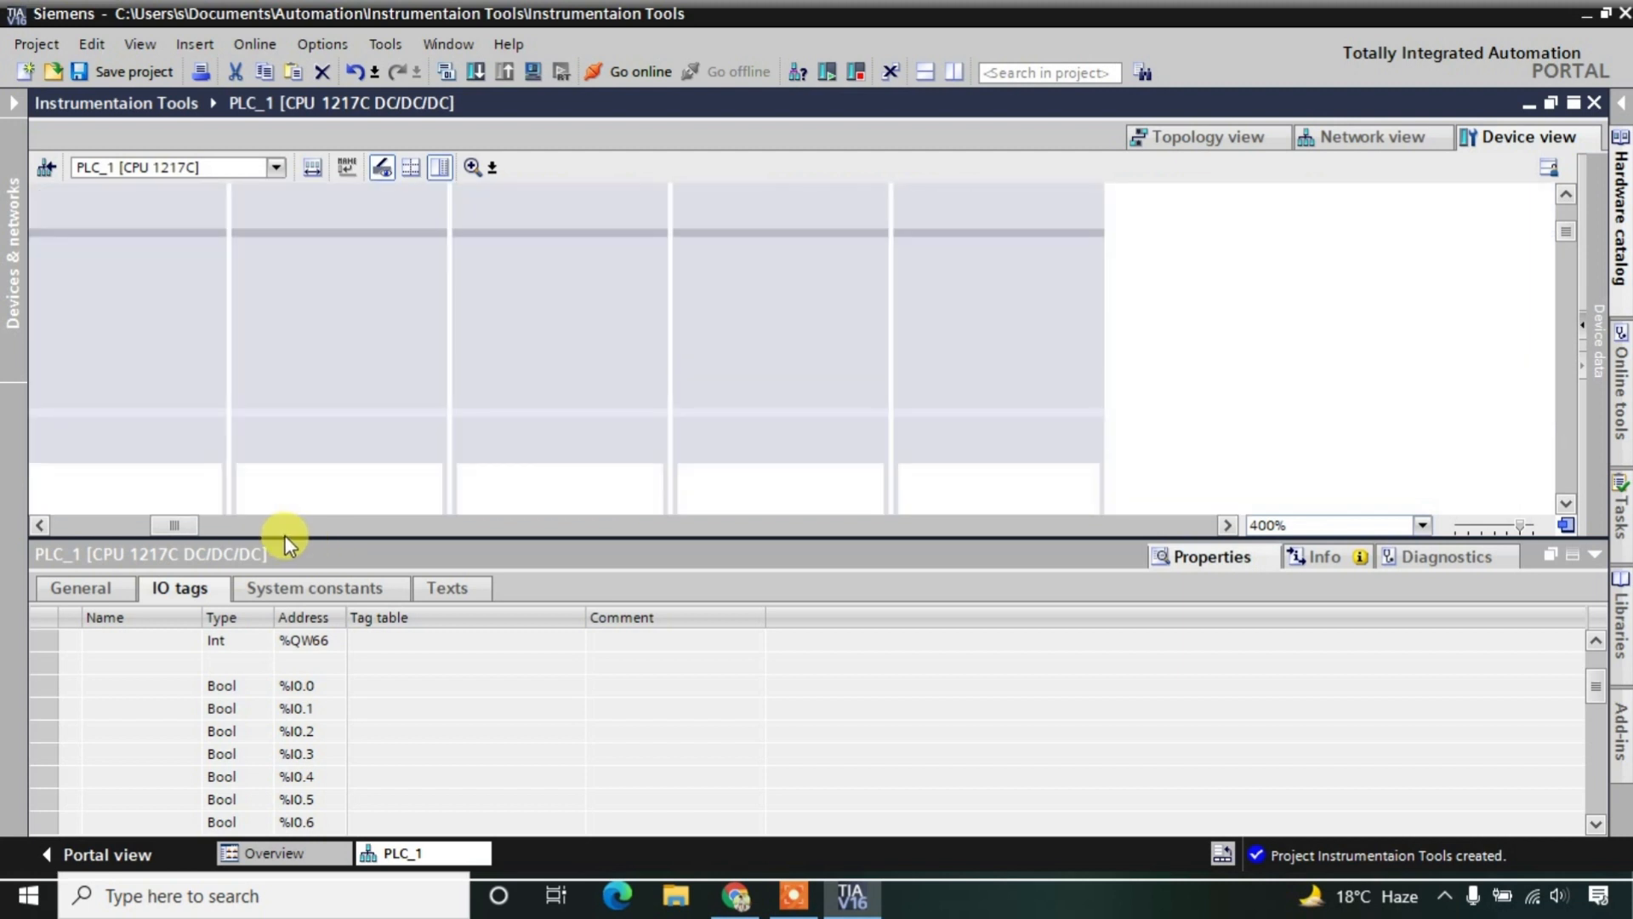
{"action": "mouse_move", "coordinate": [290, 537]}
{"action": "left_mouse_down"}
{"action": "mouse_move", "coordinate": [280, 485]}
{"action": "mouse_move", "coordinate": [302, 554]}
{"action": "left_mouse_up"}
{"action": "left_click_drag", "start_coordinate": [175, 609], "coordinate": [121, 623]}
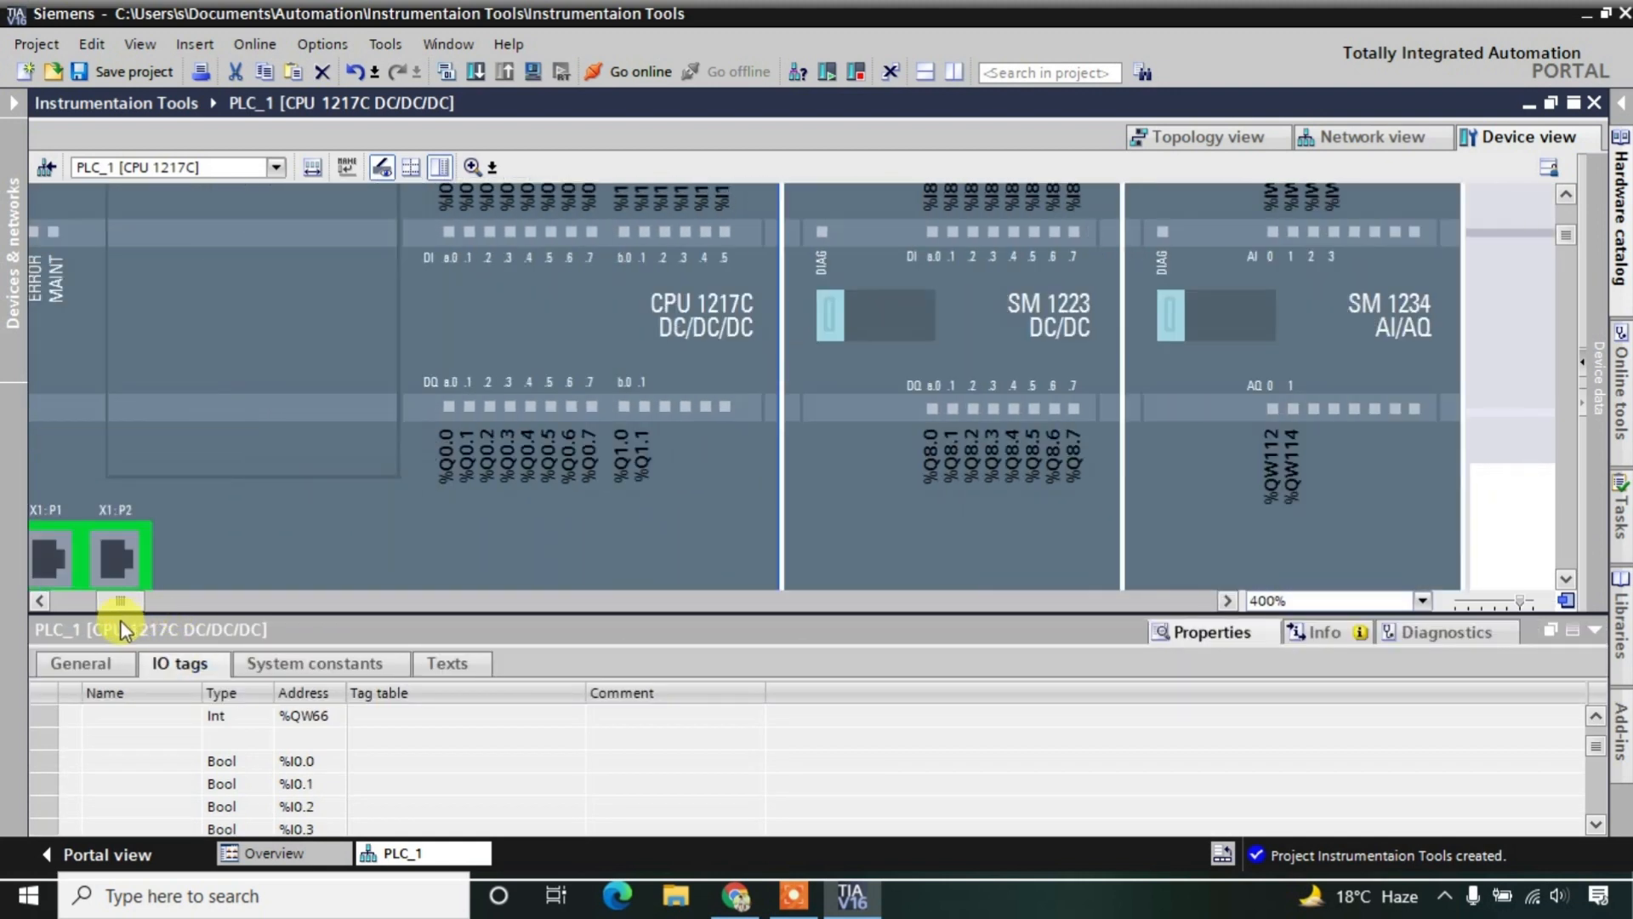
{"action": "left_click_drag", "start_coordinate": [1564, 240], "coordinate": [1560, 235]}
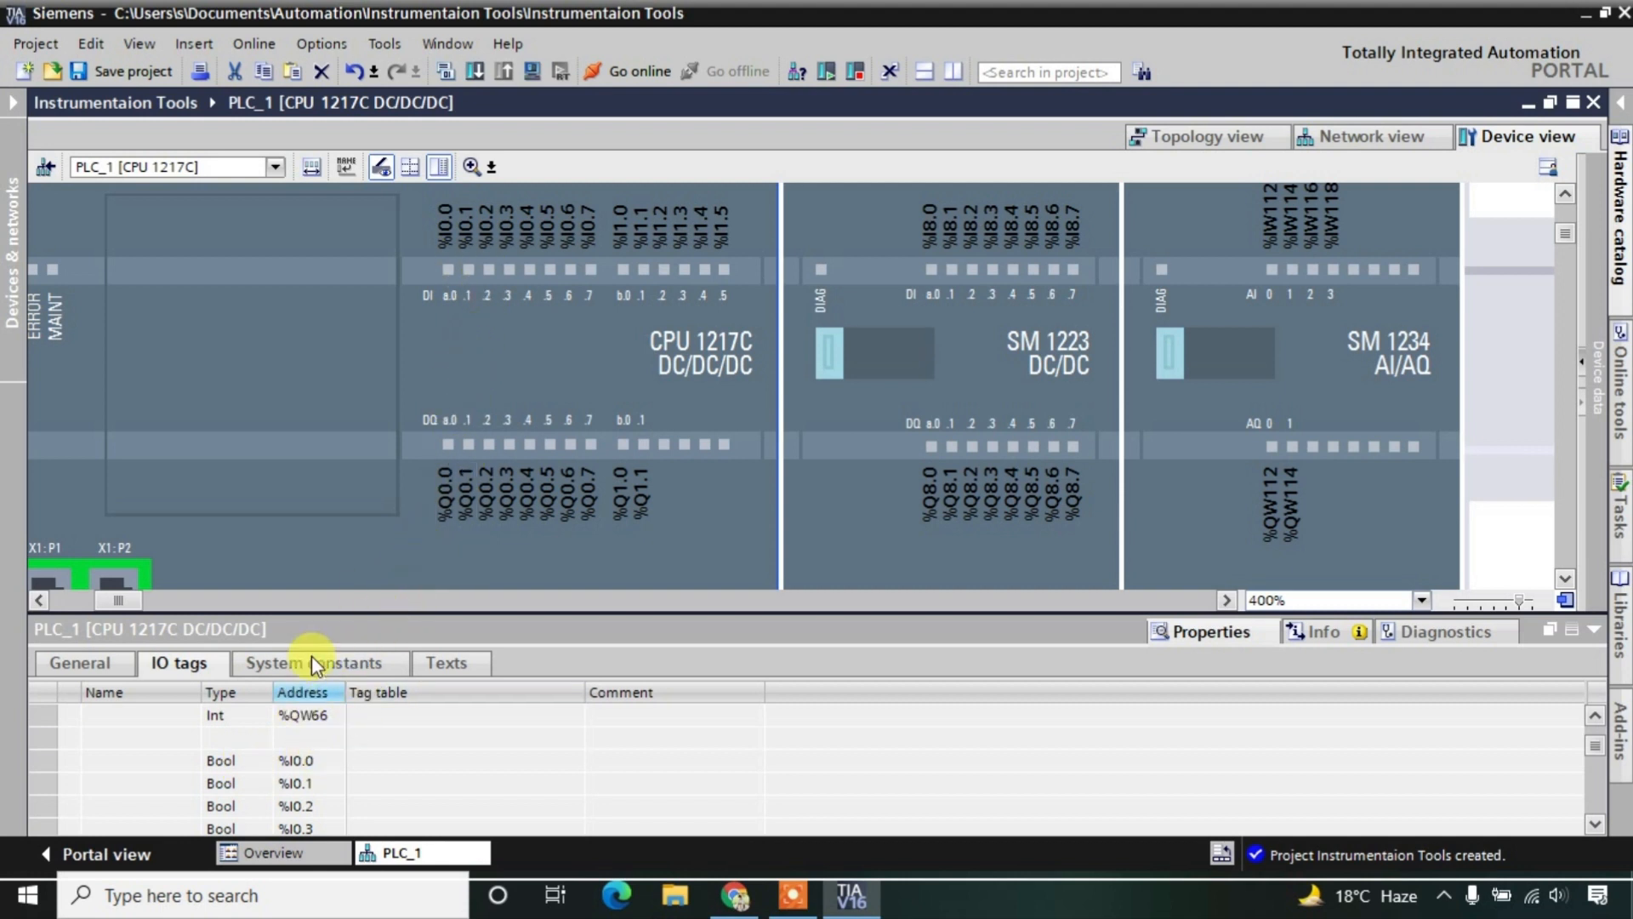
- Check the %I0.0 input channel, reselect the CPU 1217C and review its IO tag addresses from %IW64 through %I1.3
{"action": "left_click", "coordinate": [449, 245]}
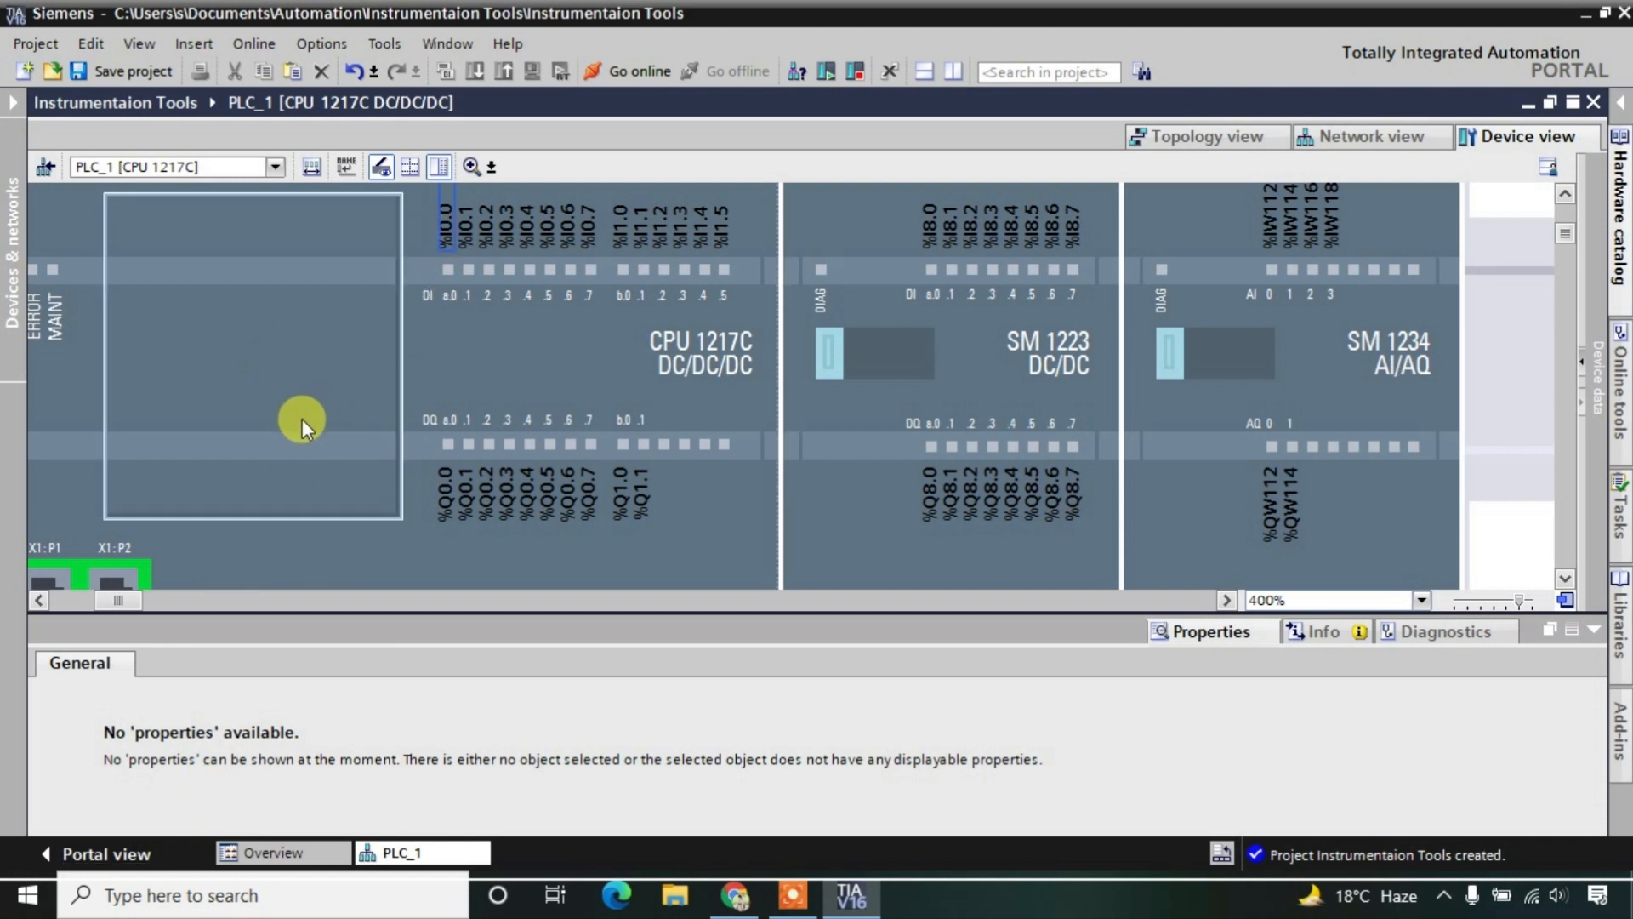
{"action": "left_click", "coordinate": [401, 553]}
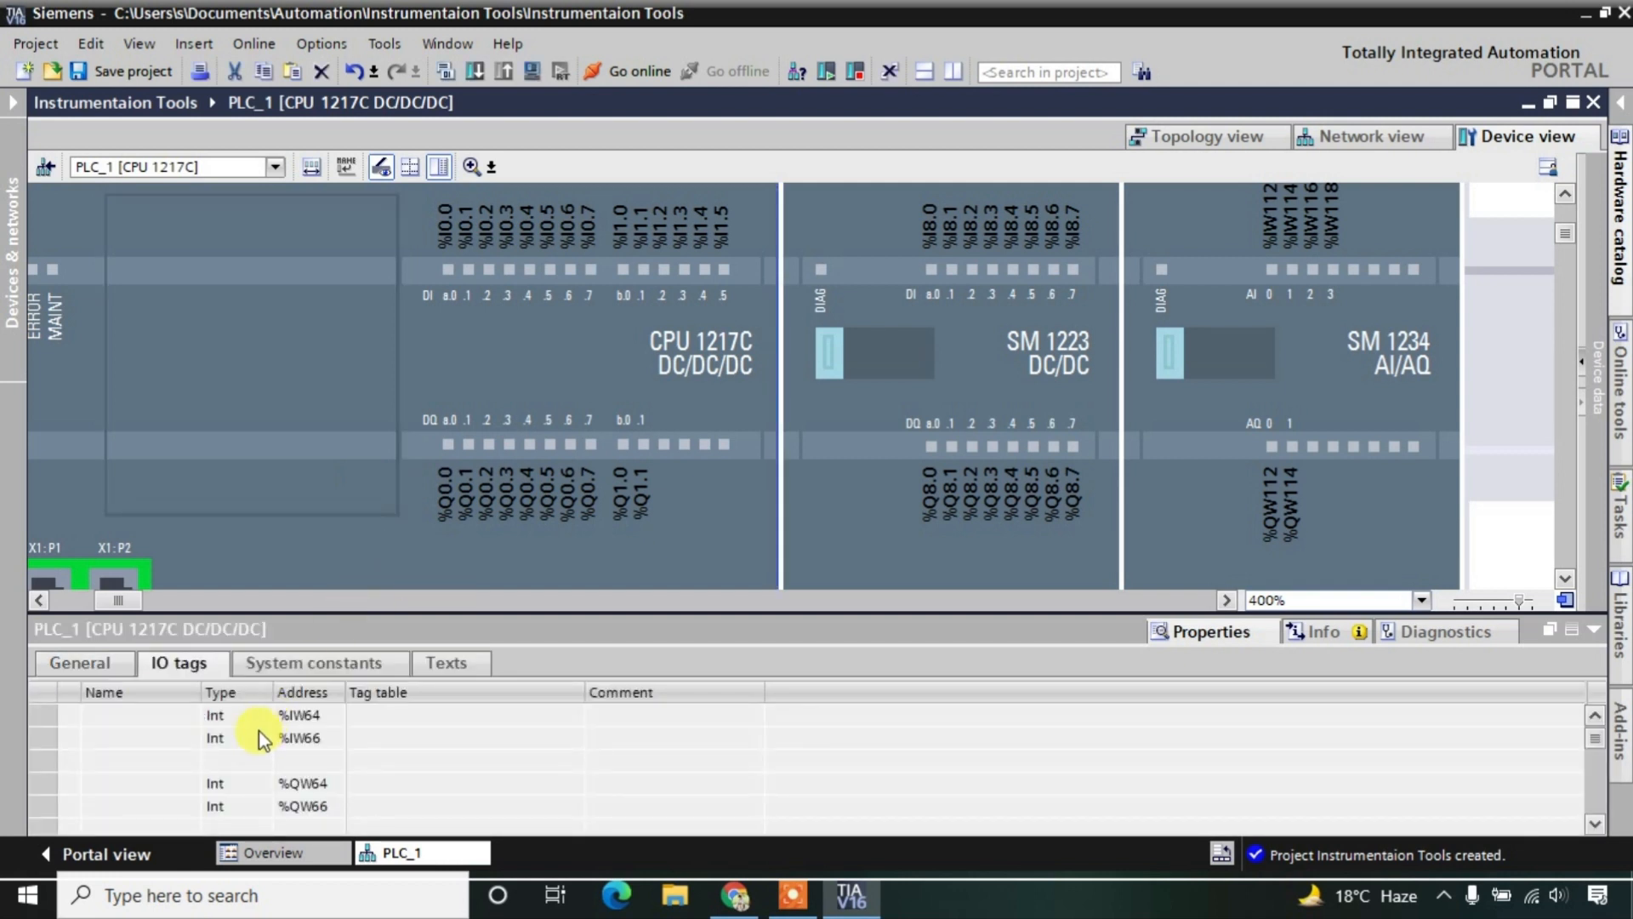
{"action": "left_click", "coordinate": [1595, 823]}
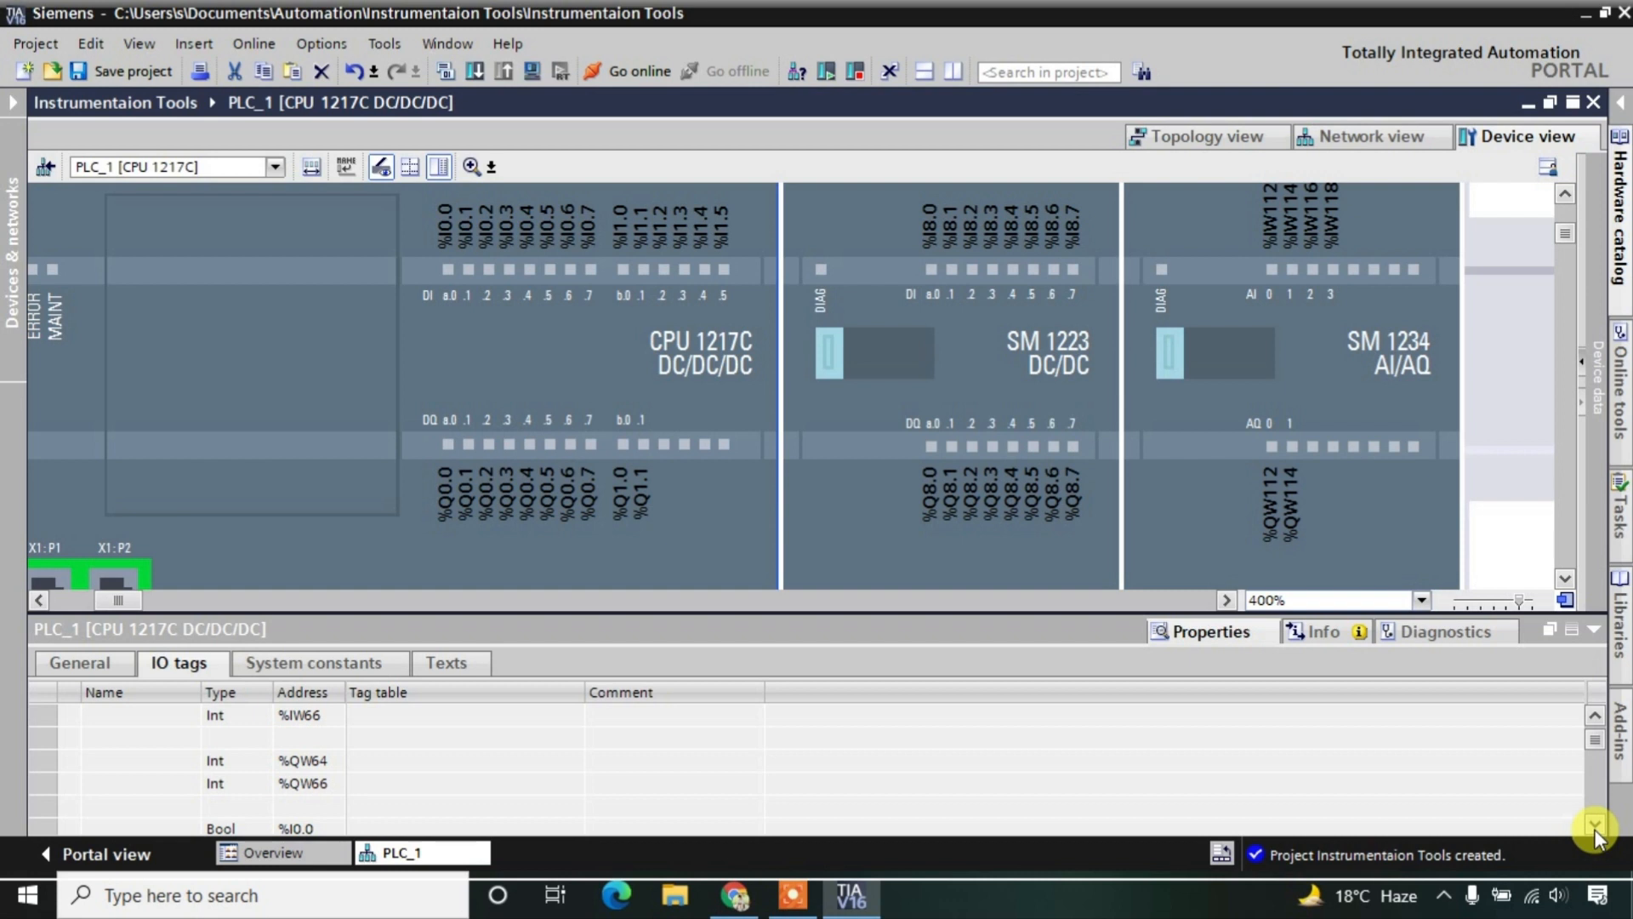
{"action": "left_click", "coordinate": [1595, 824]}
{"action": "left_click", "coordinate": [1595, 823]}
{"action": "left_click", "coordinate": [1595, 824]}
{"action": "left_click", "coordinate": [1595, 823]}
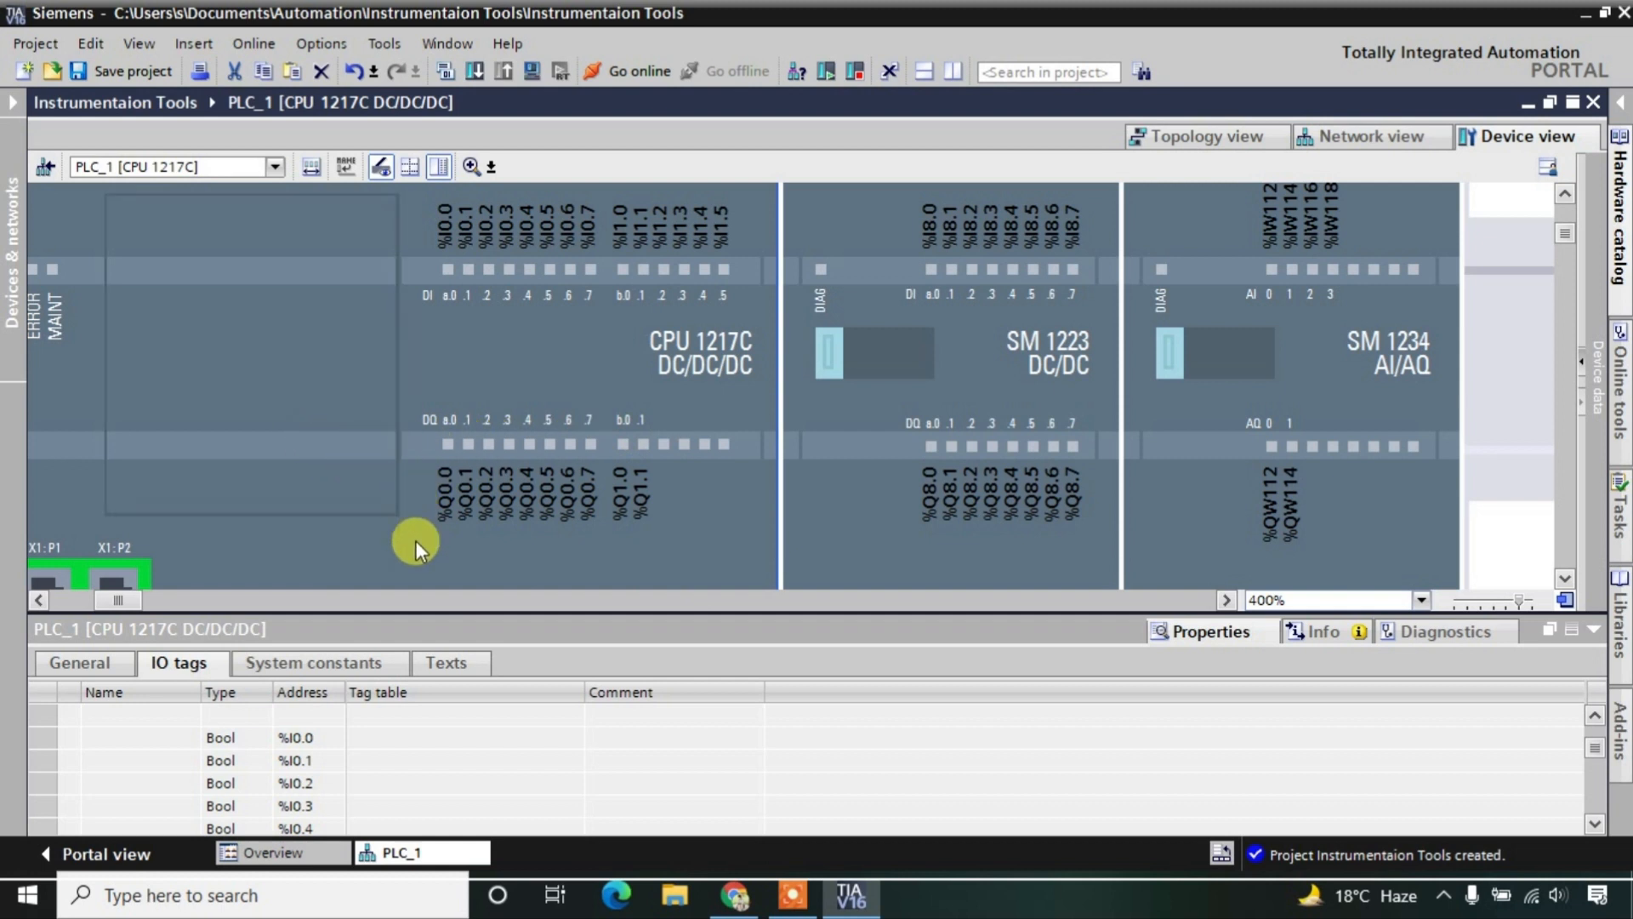
{"action": "left_click", "coordinate": [1596, 824]}
{"action": "left_click", "coordinate": [1597, 824]}
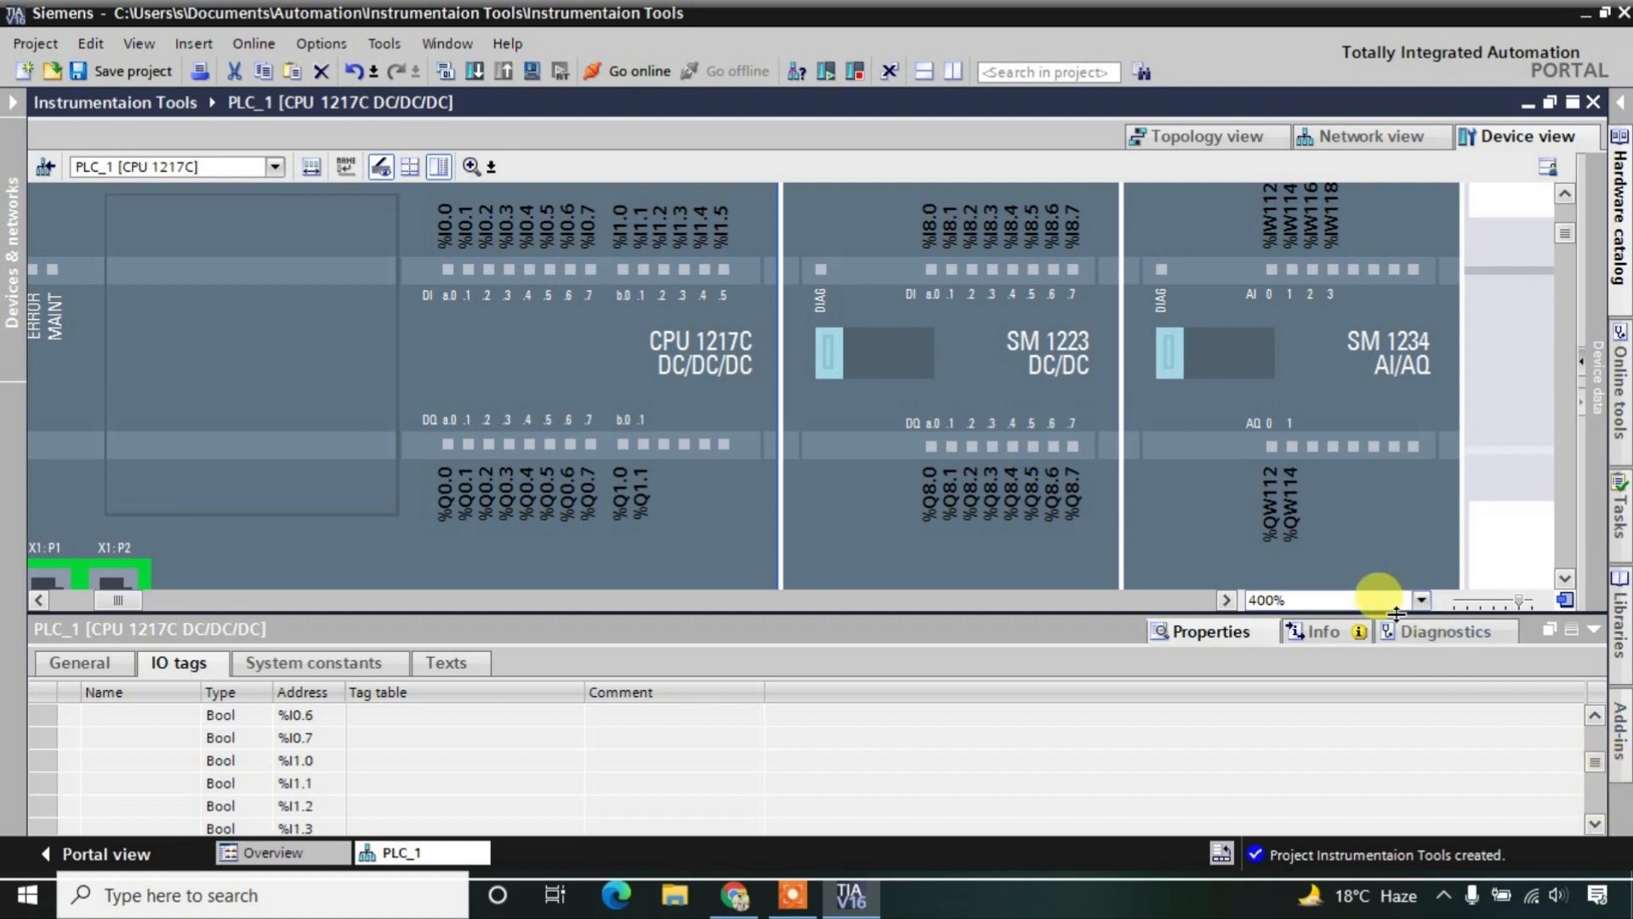
- Compare the CPU's digital input and output tags with the rack labels, returning to the first analog tag, %IW64
{"action": "left_click_drag", "start_coordinate": [1395, 613], "coordinate": [1399, 470]}
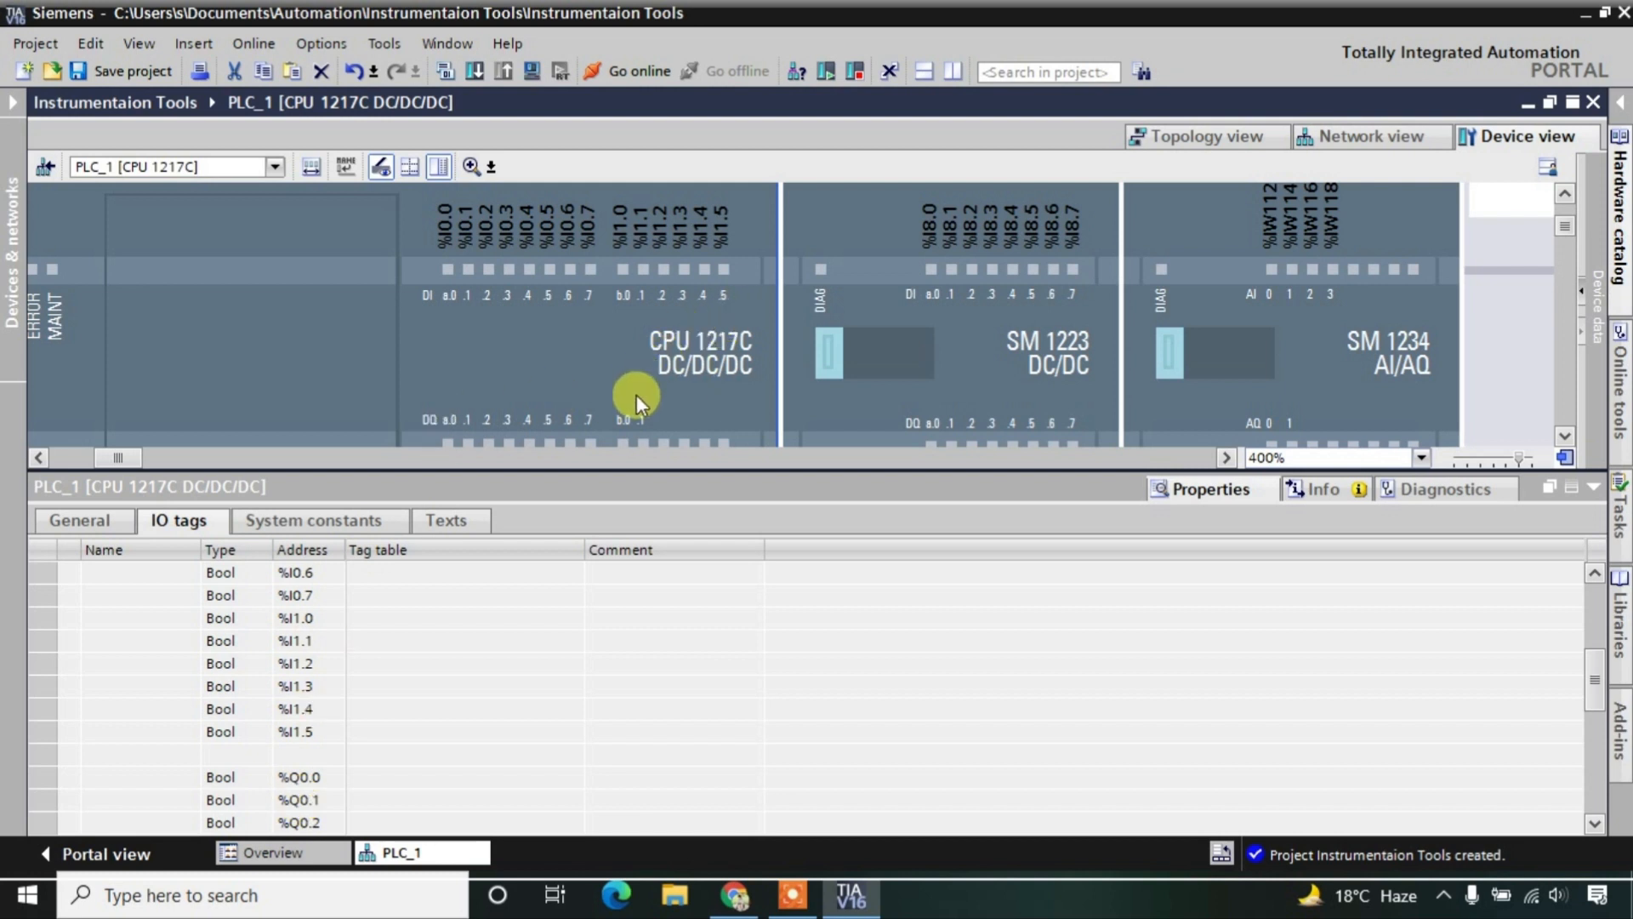
{"action": "left_click_drag", "start_coordinate": [687, 470], "coordinate": [686, 536]}
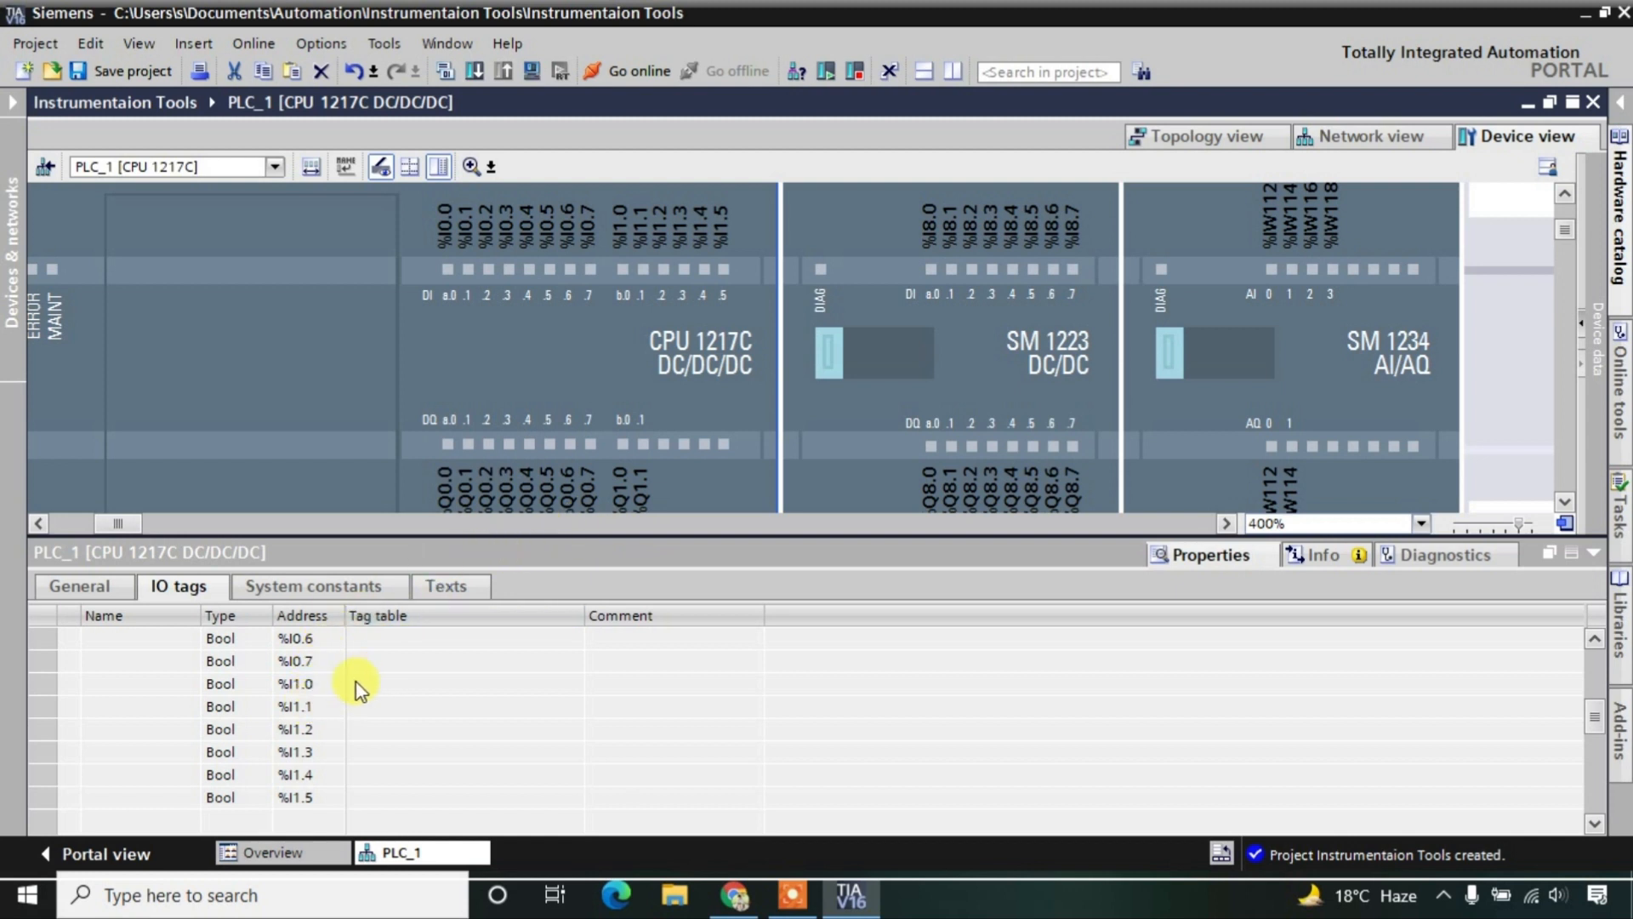
{"action": "left_click_drag", "start_coordinate": [1593, 725], "coordinate": [1596, 669]}
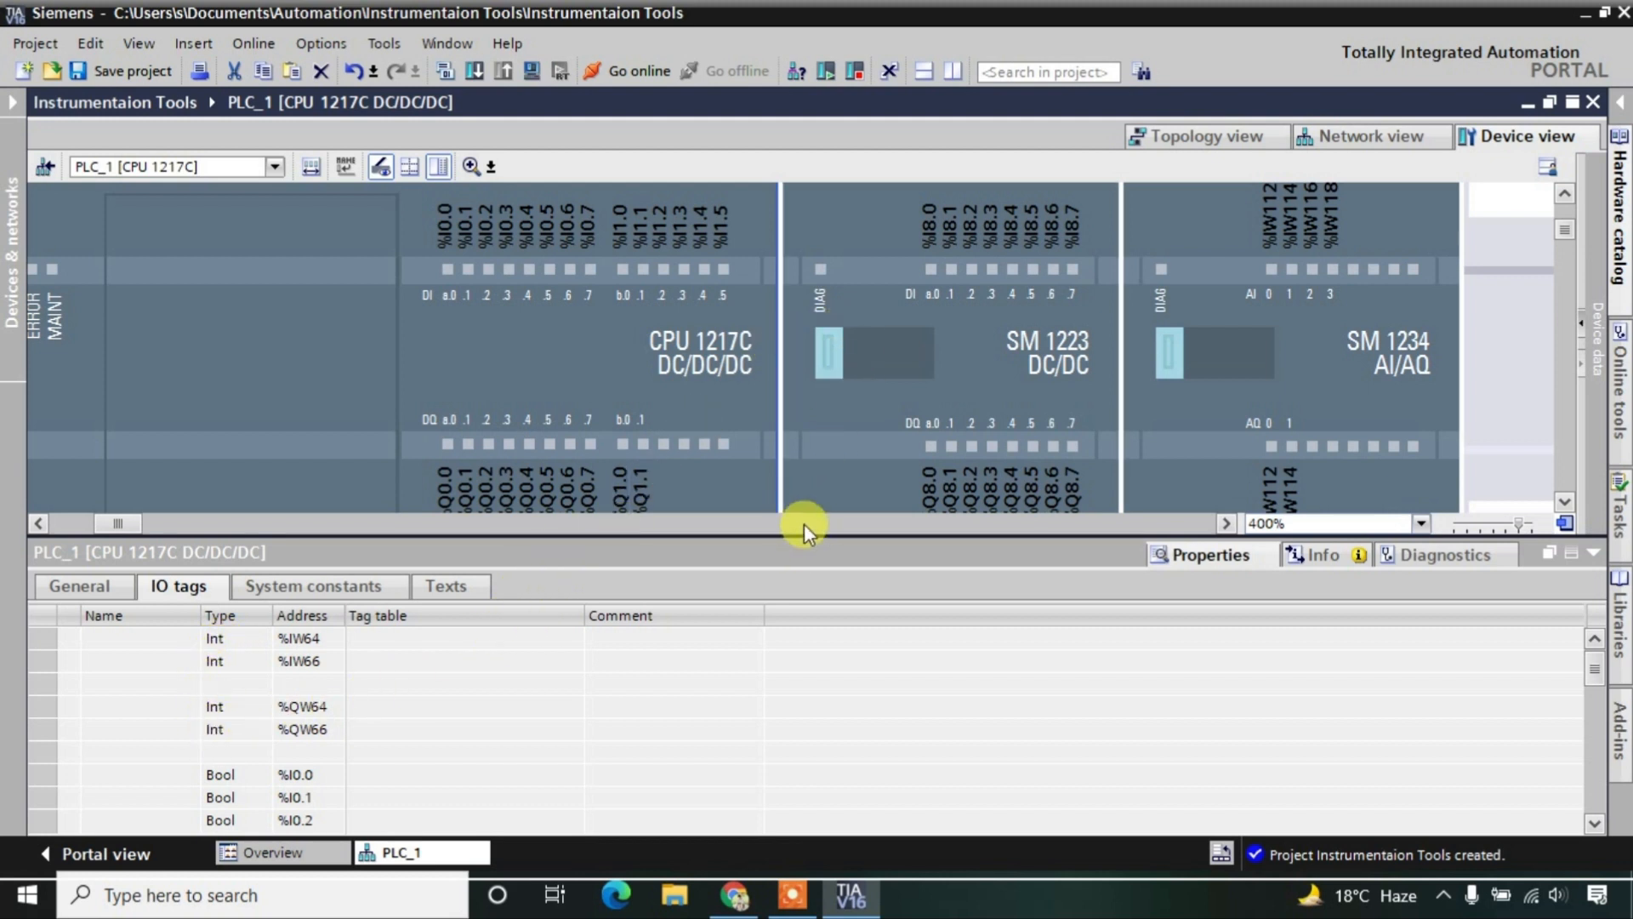
{"action": "left_click_drag", "start_coordinate": [804, 537], "coordinate": [794, 616]}
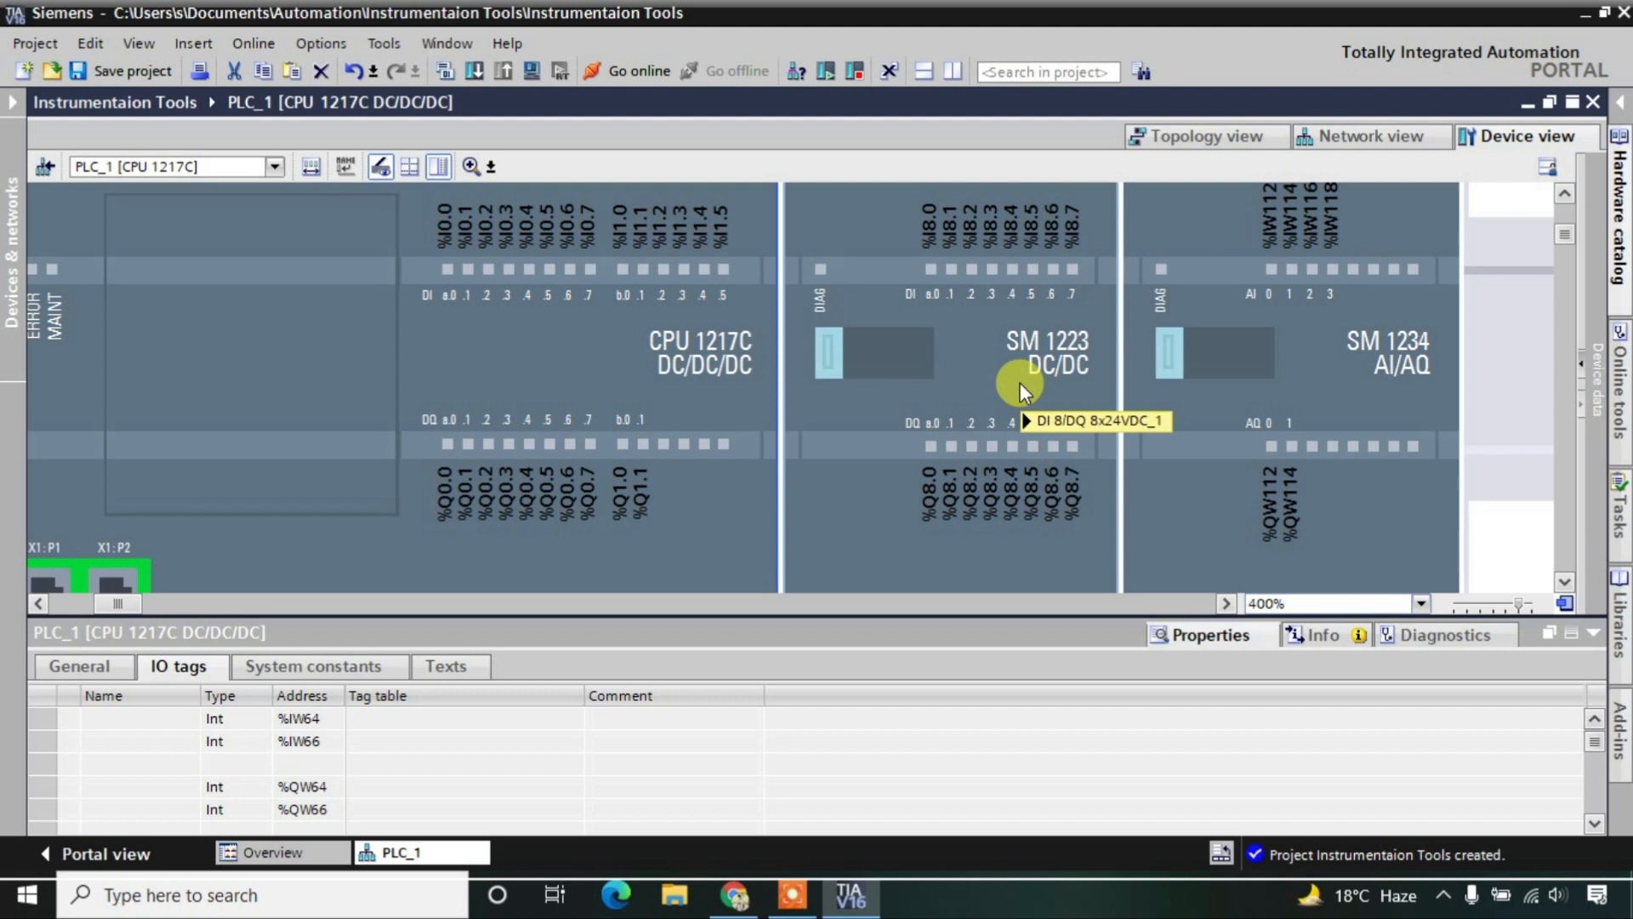
- Inspect the channel addresses of the SM 1223 and SM 1234 modules and reopen the hardware catalog
{"action": "mouse_move", "coordinate": [1020, 387]}
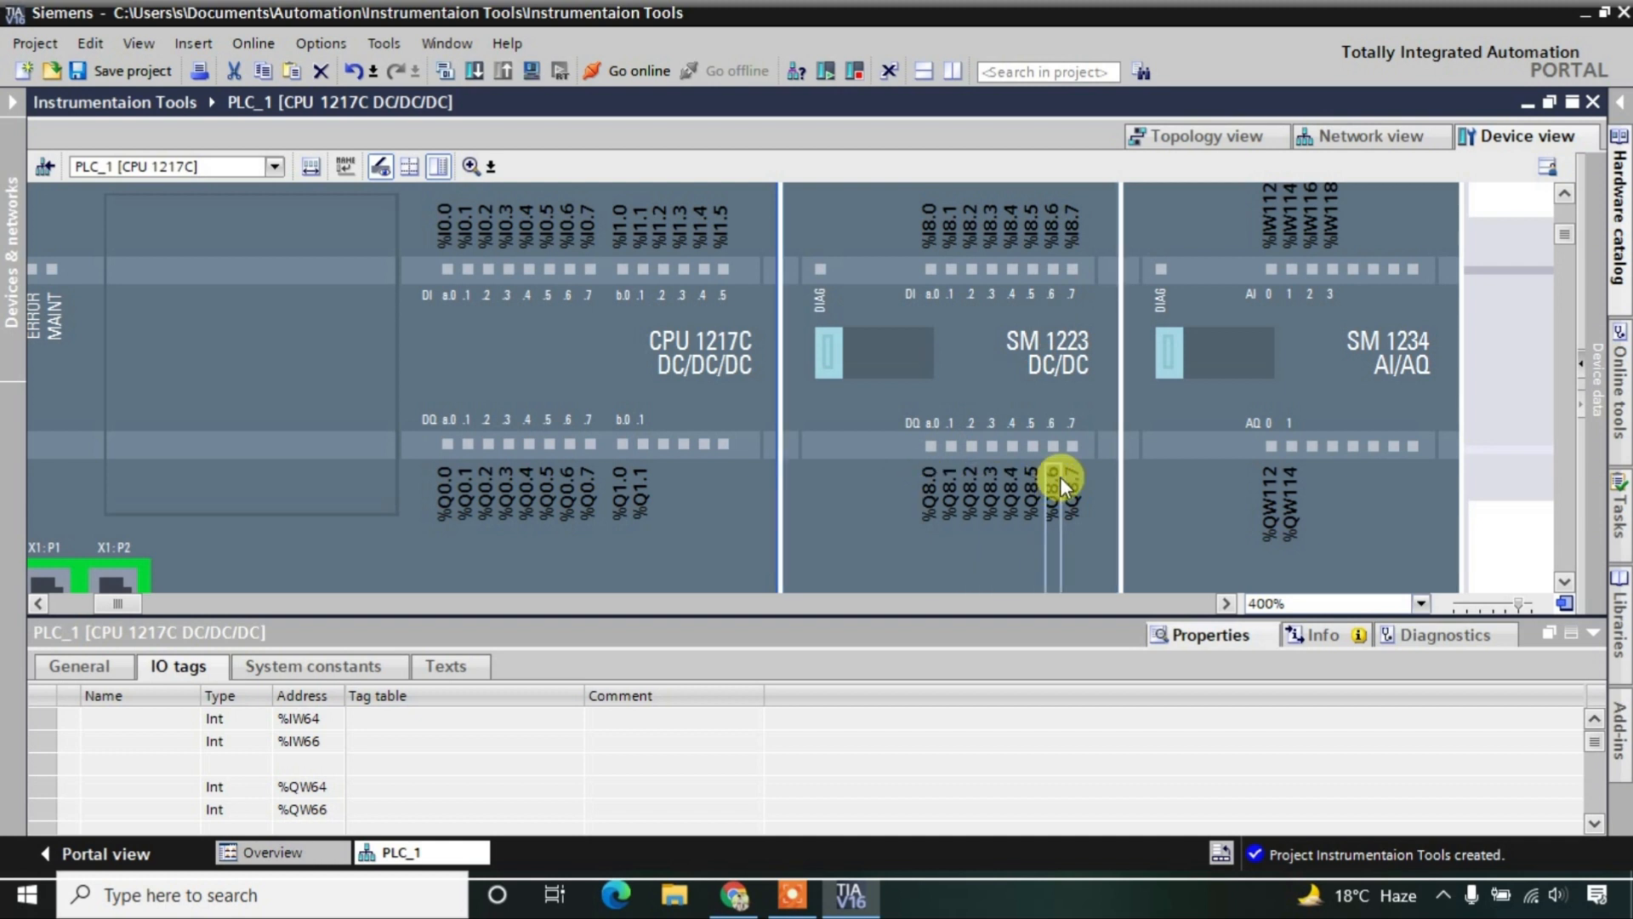
{"action": "left_click", "coordinate": [1225, 603]}
{"action": "left_click_drag", "start_coordinate": [1225, 603], "coordinate": [1225, 603]}
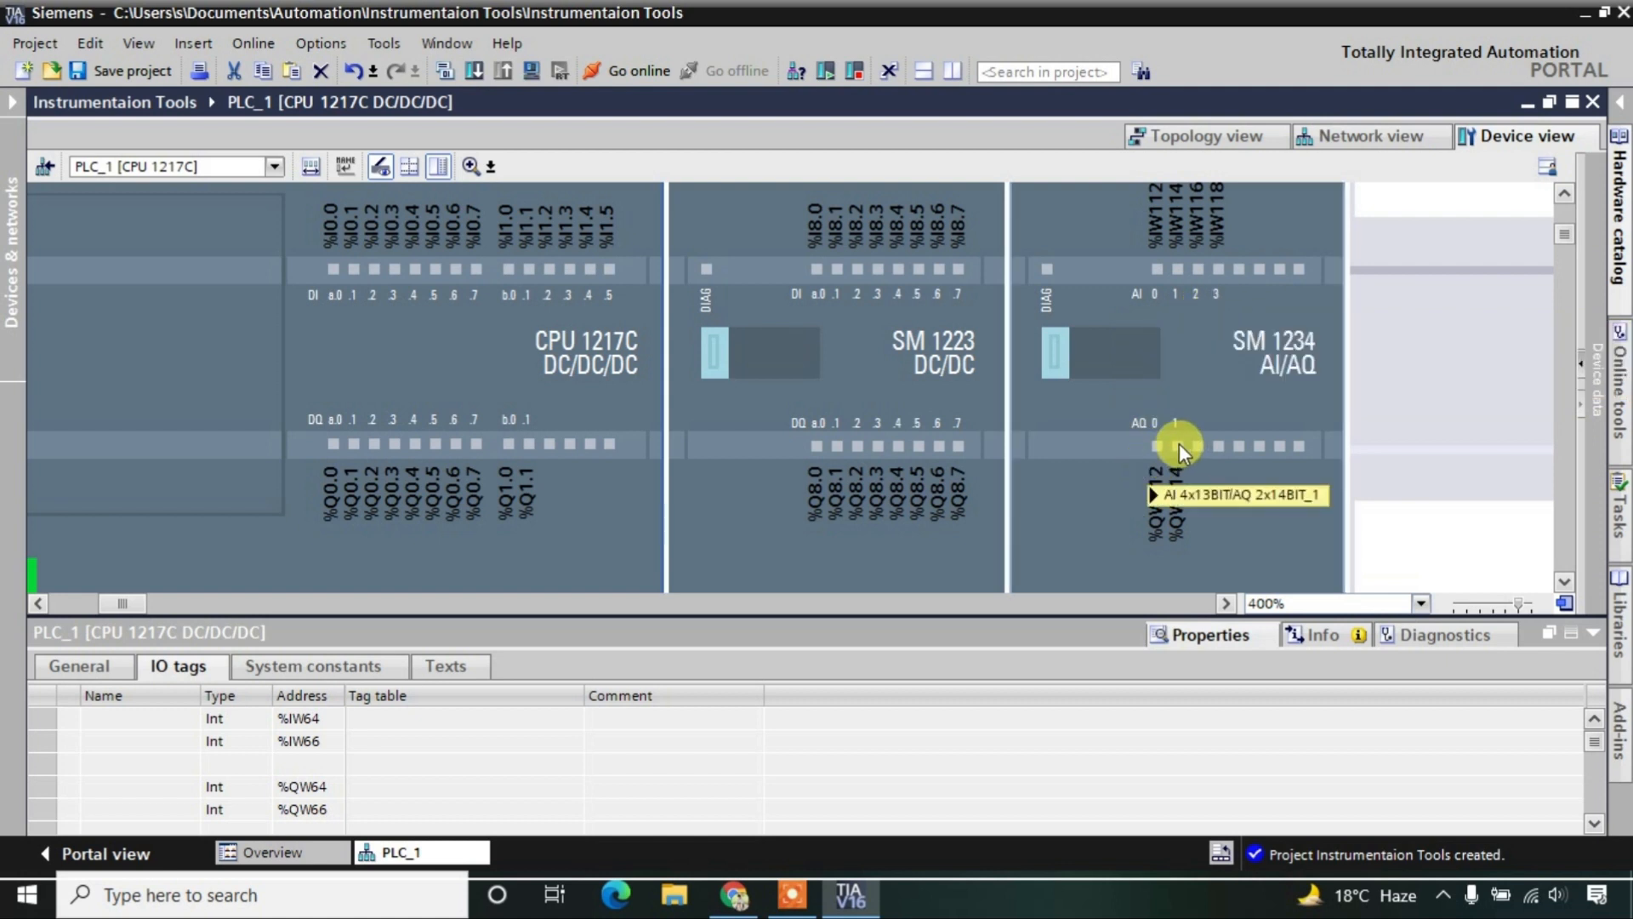
{"action": "mouse_move", "coordinate": [1179, 442]}
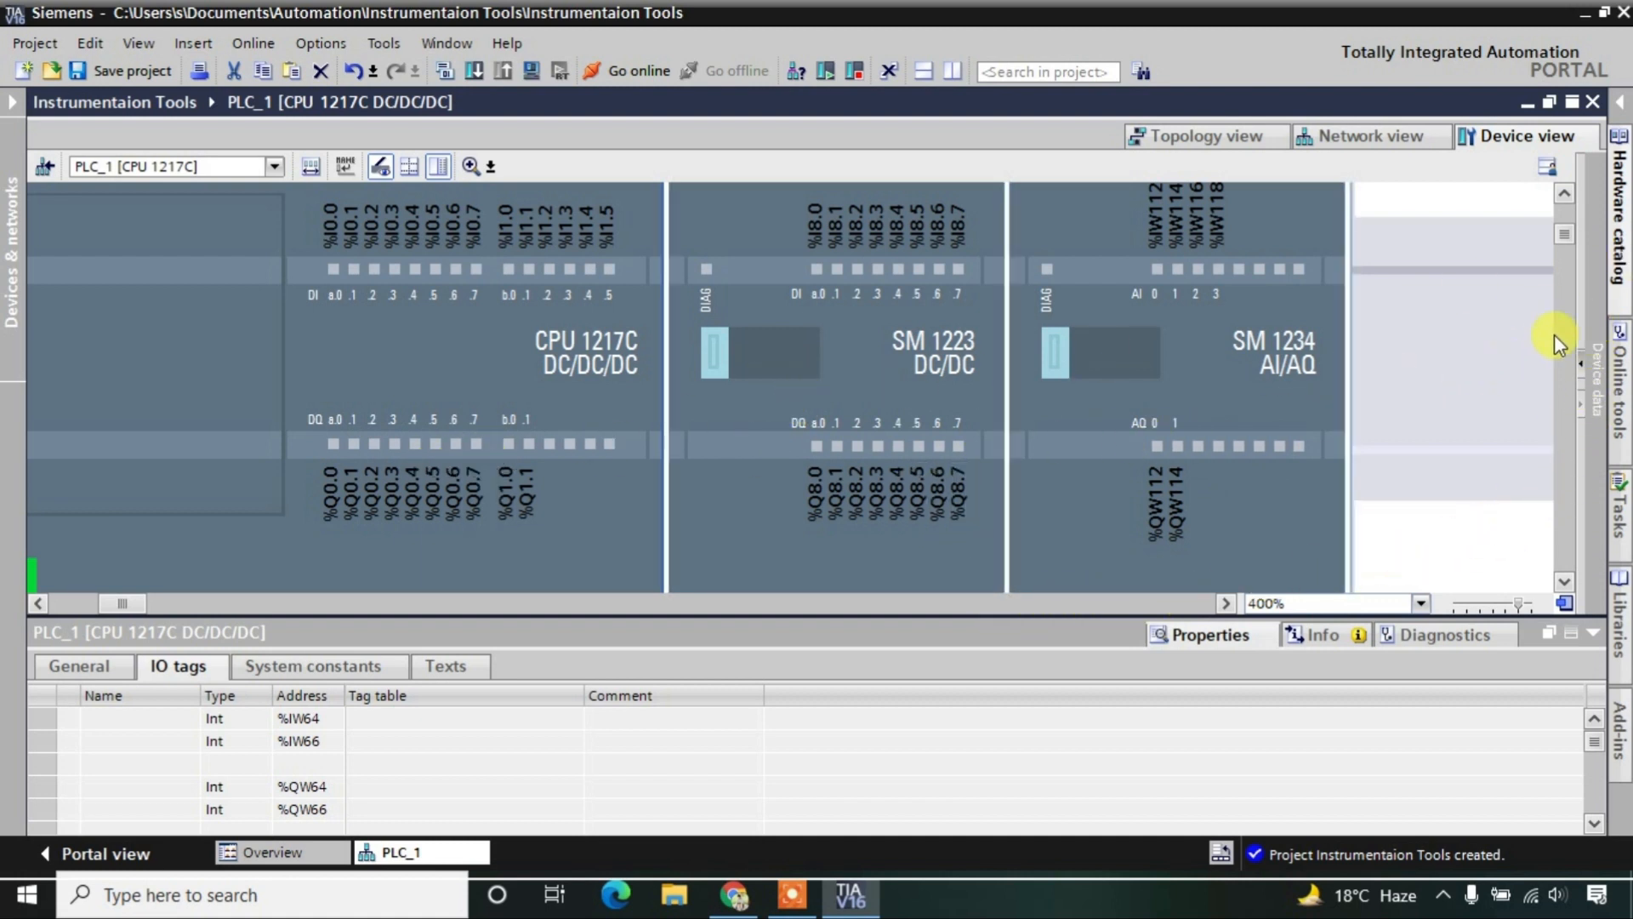
{"action": "left_click", "coordinate": [1619, 285]}
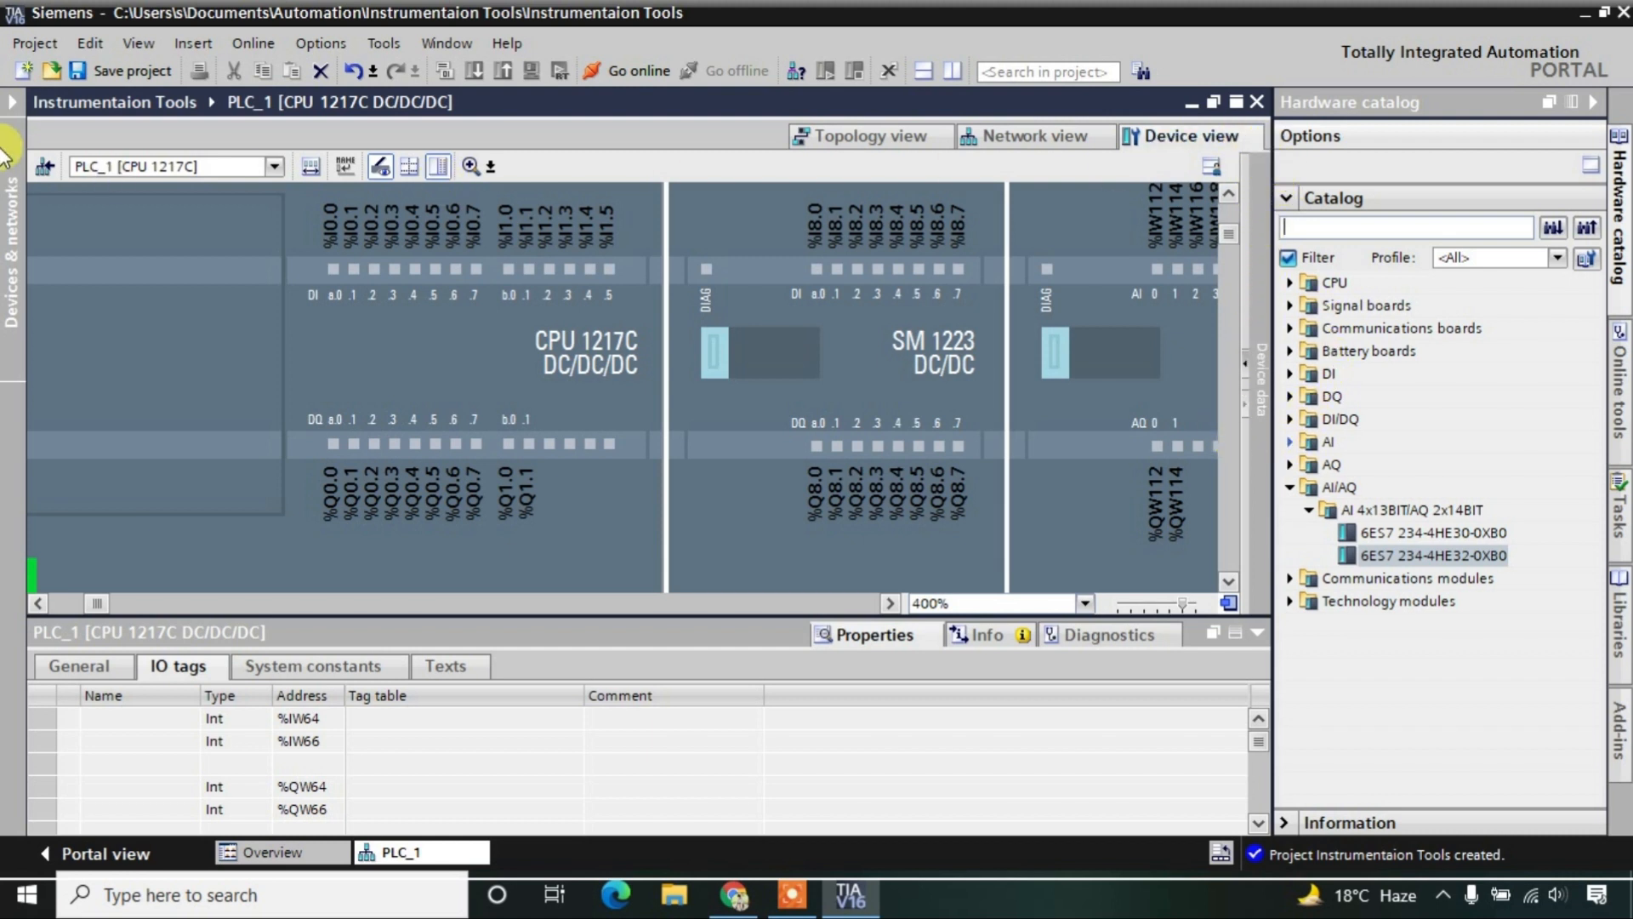
- Show the project tree beside the device view and collapse the hardware catalog
{"action": "left_click", "coordinate": [7, 183]}
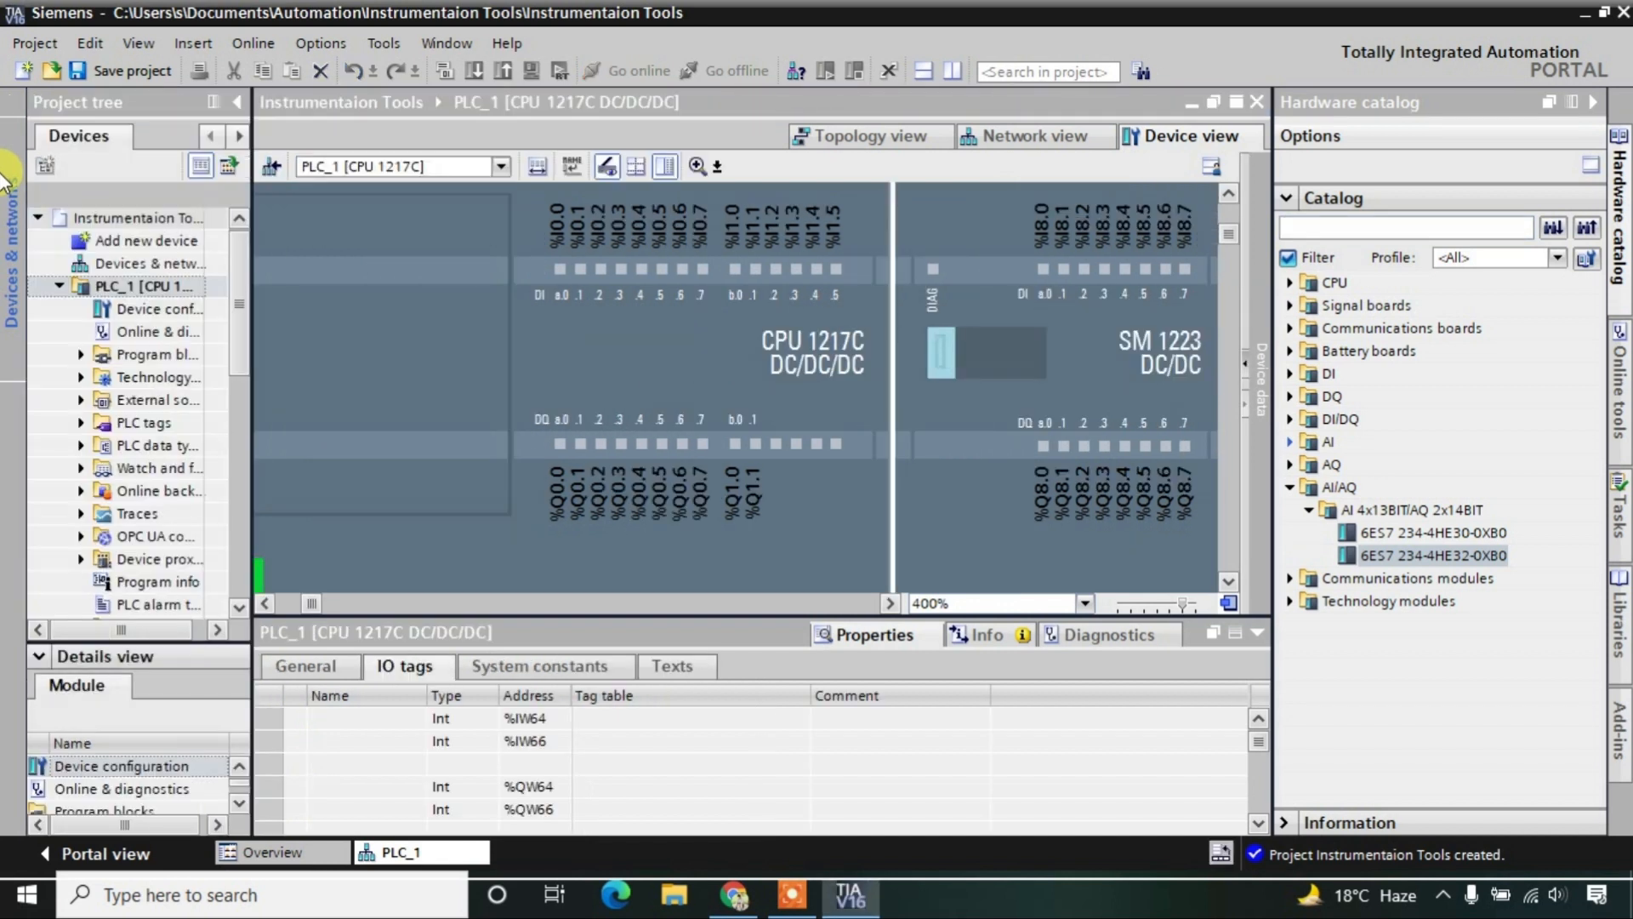
{"action": "left_click_drag", "start_coordinate": [1272, 255], "coordinate": [1625, 282]}
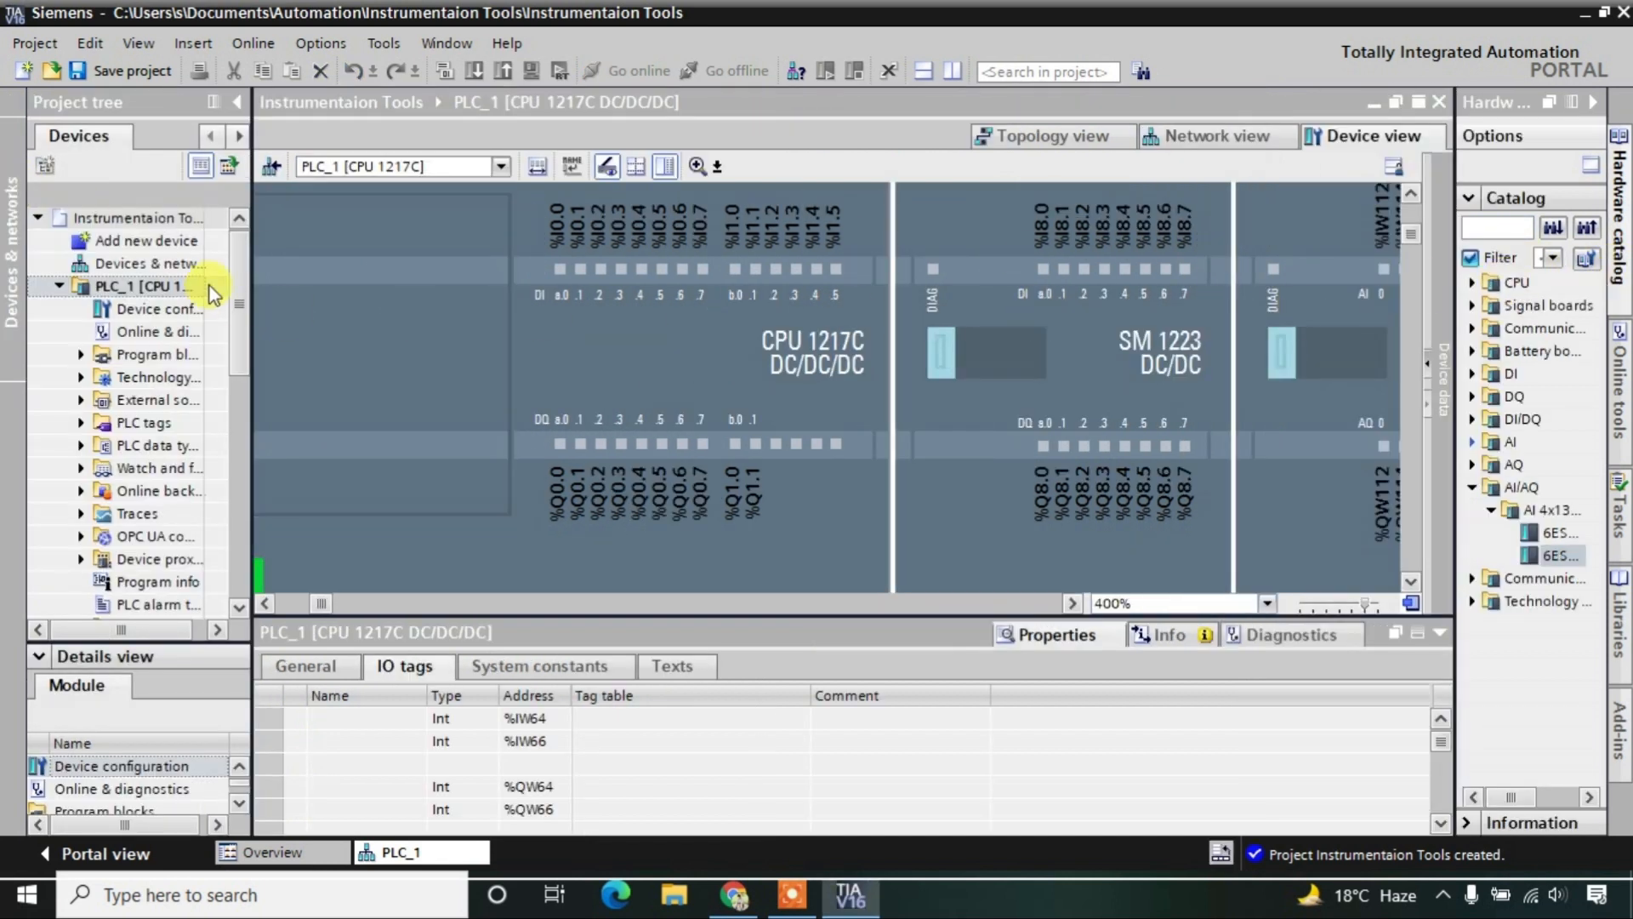
{"action": "left_click", "coordinate": [1594, 102]}
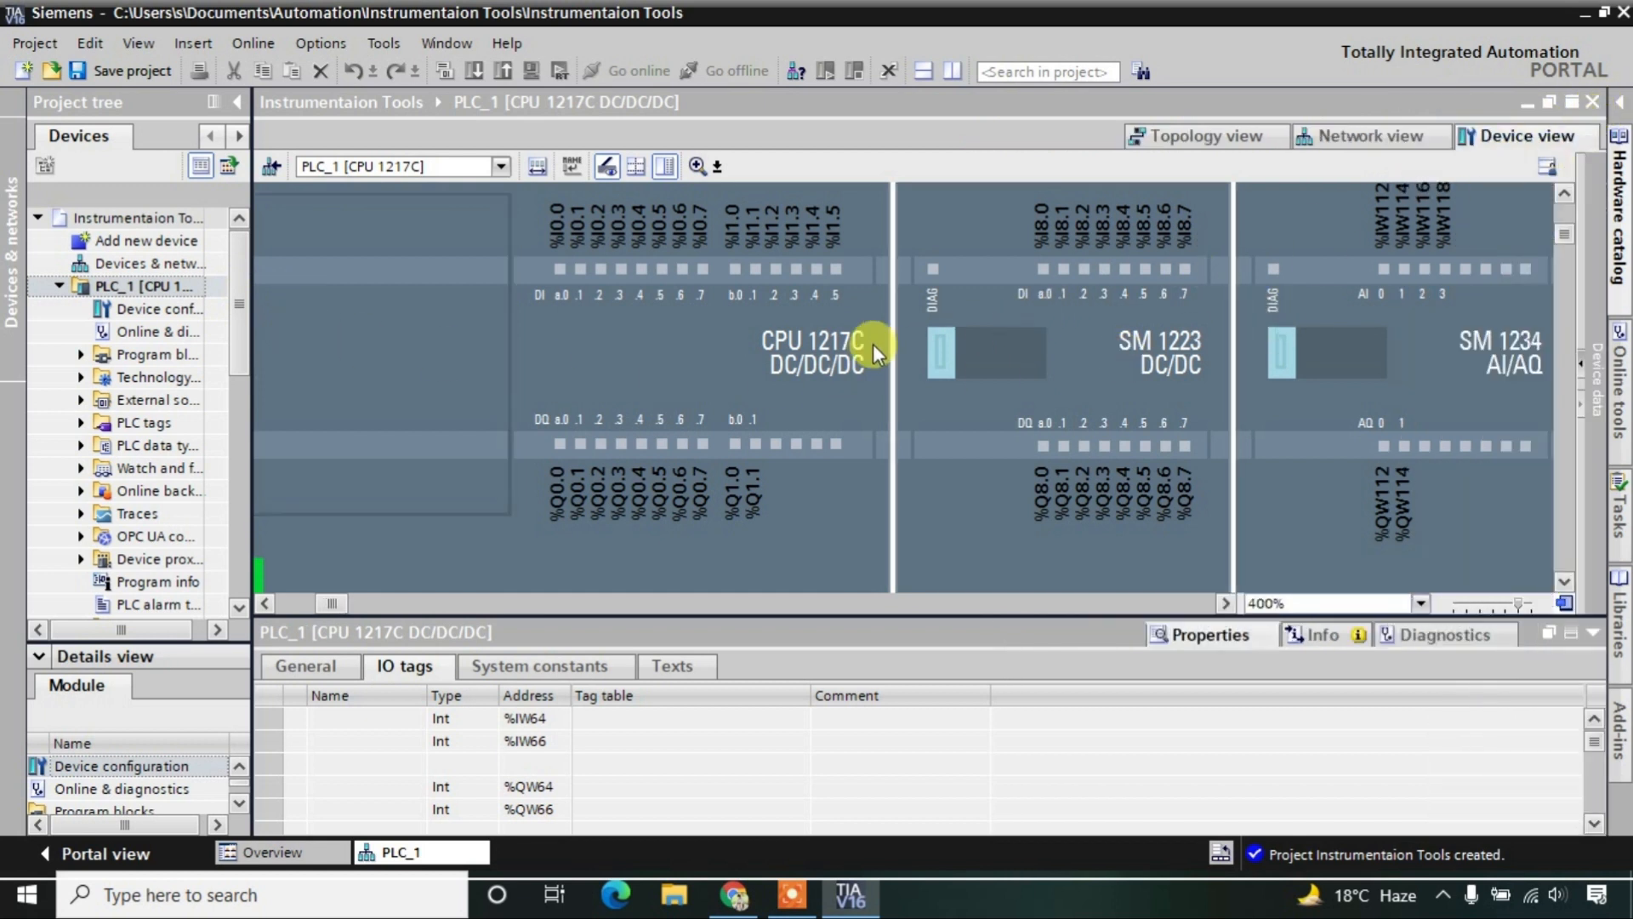
- Set the device view zoom to 100%, then switch to the network view with a wider project tree
{"action": "left_click", "coordinate": [1402, 606]}
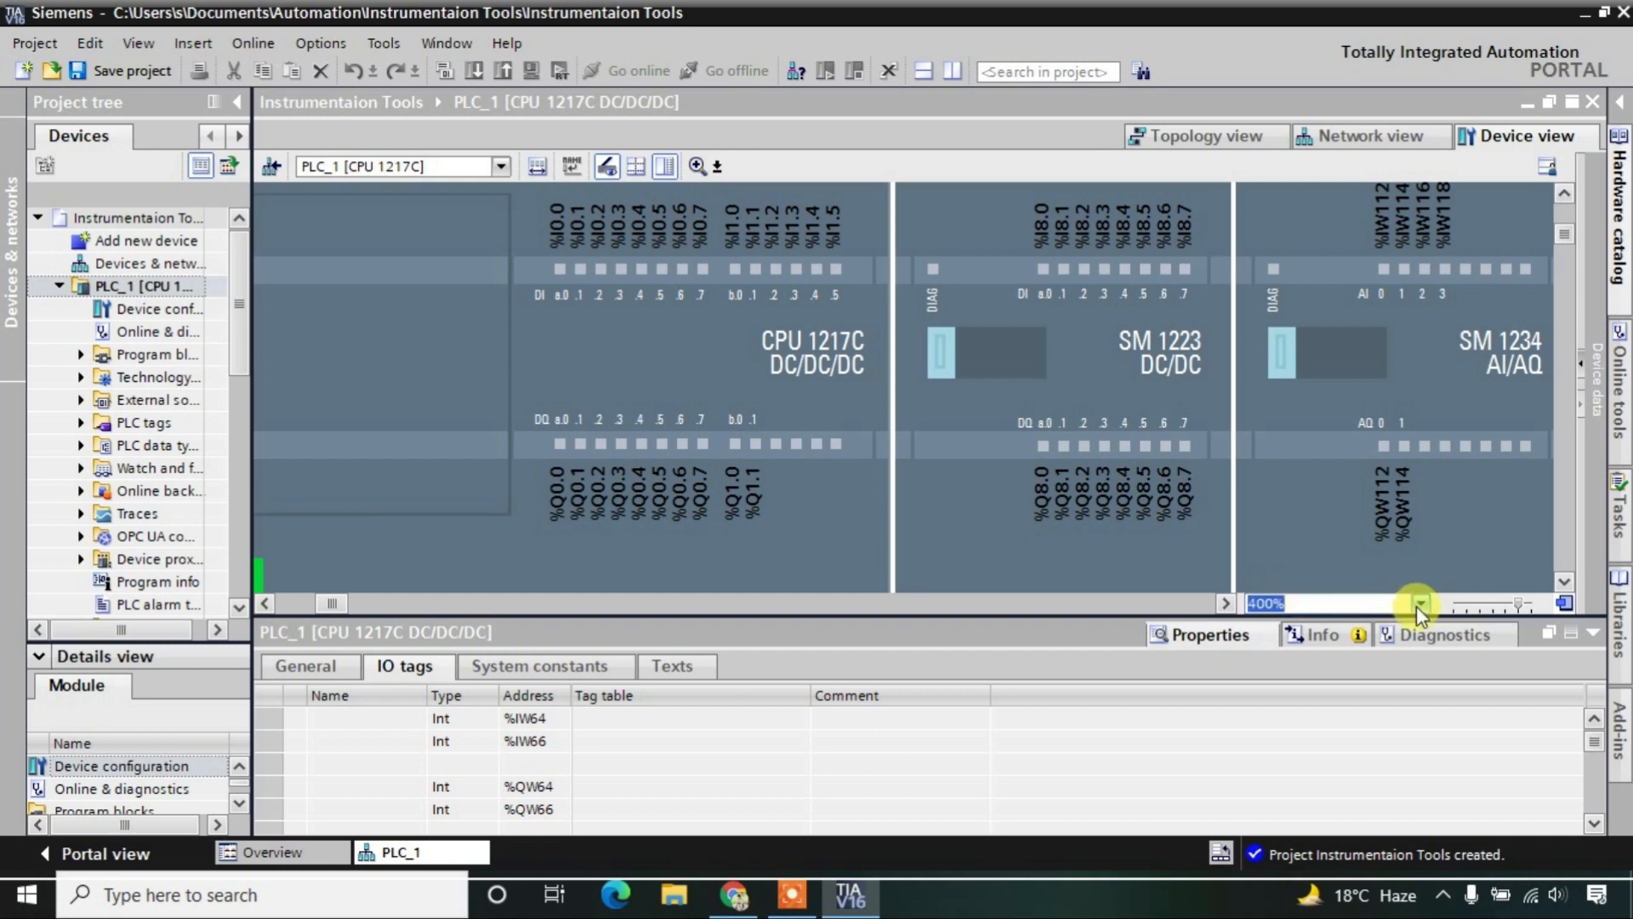
{"action": "left_click", "coordinate": [1419, 604]}
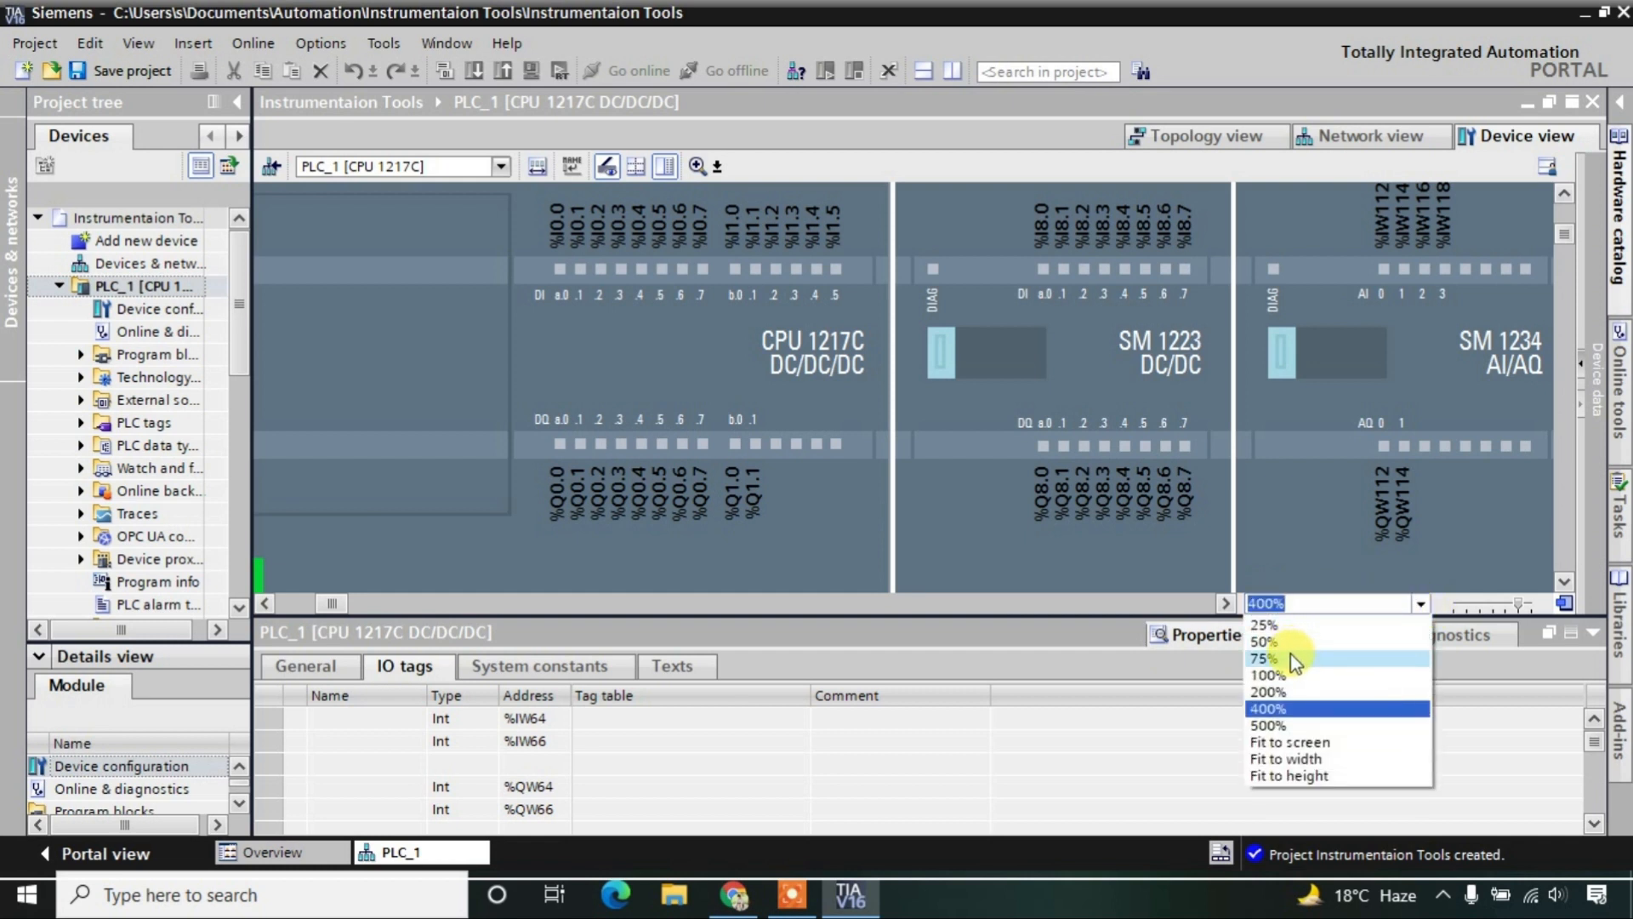
{"action": "left_click", "coordinate": [1286, 675]}
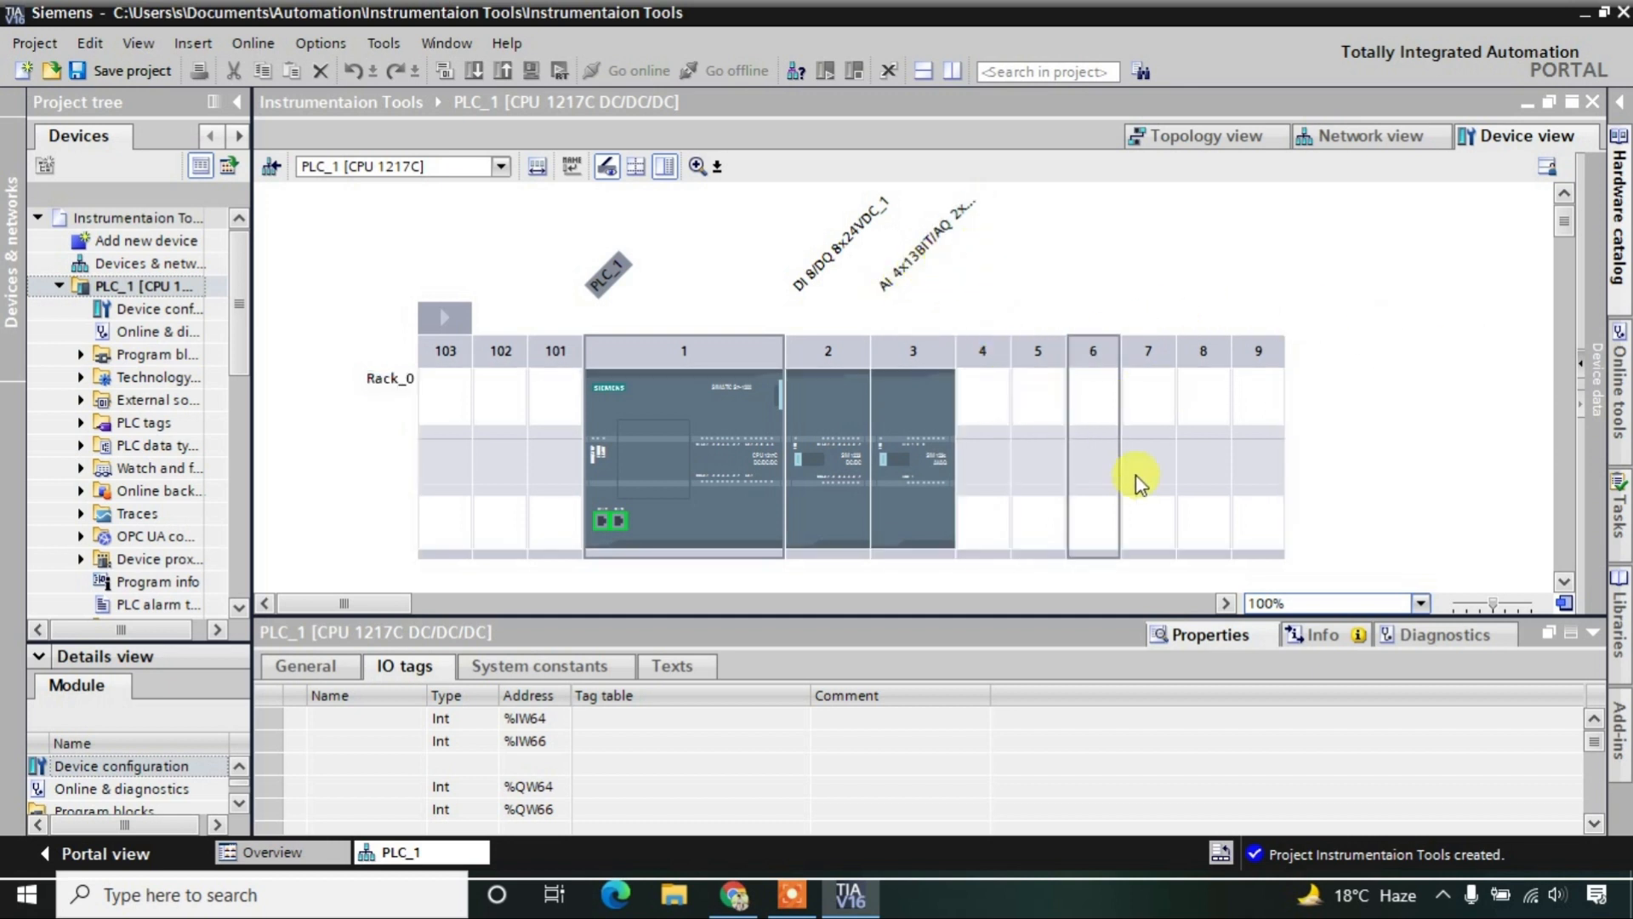
{"action": "left_click", "coordinate": [1363, 143]}
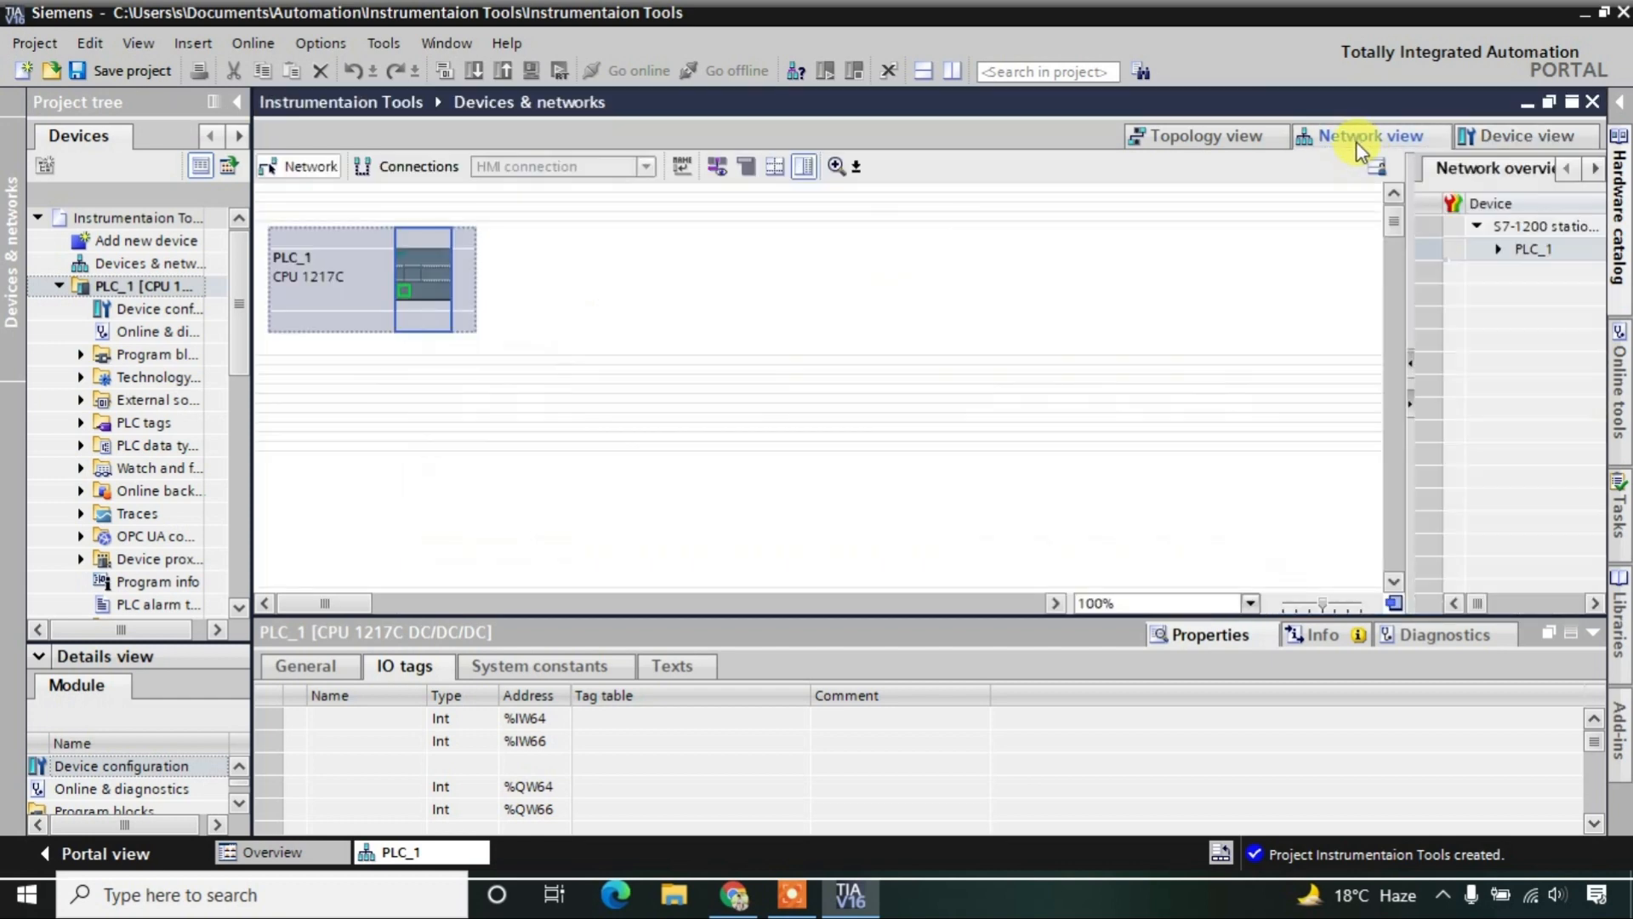
{"action": "left_click", "coordinate": [323, 303]}
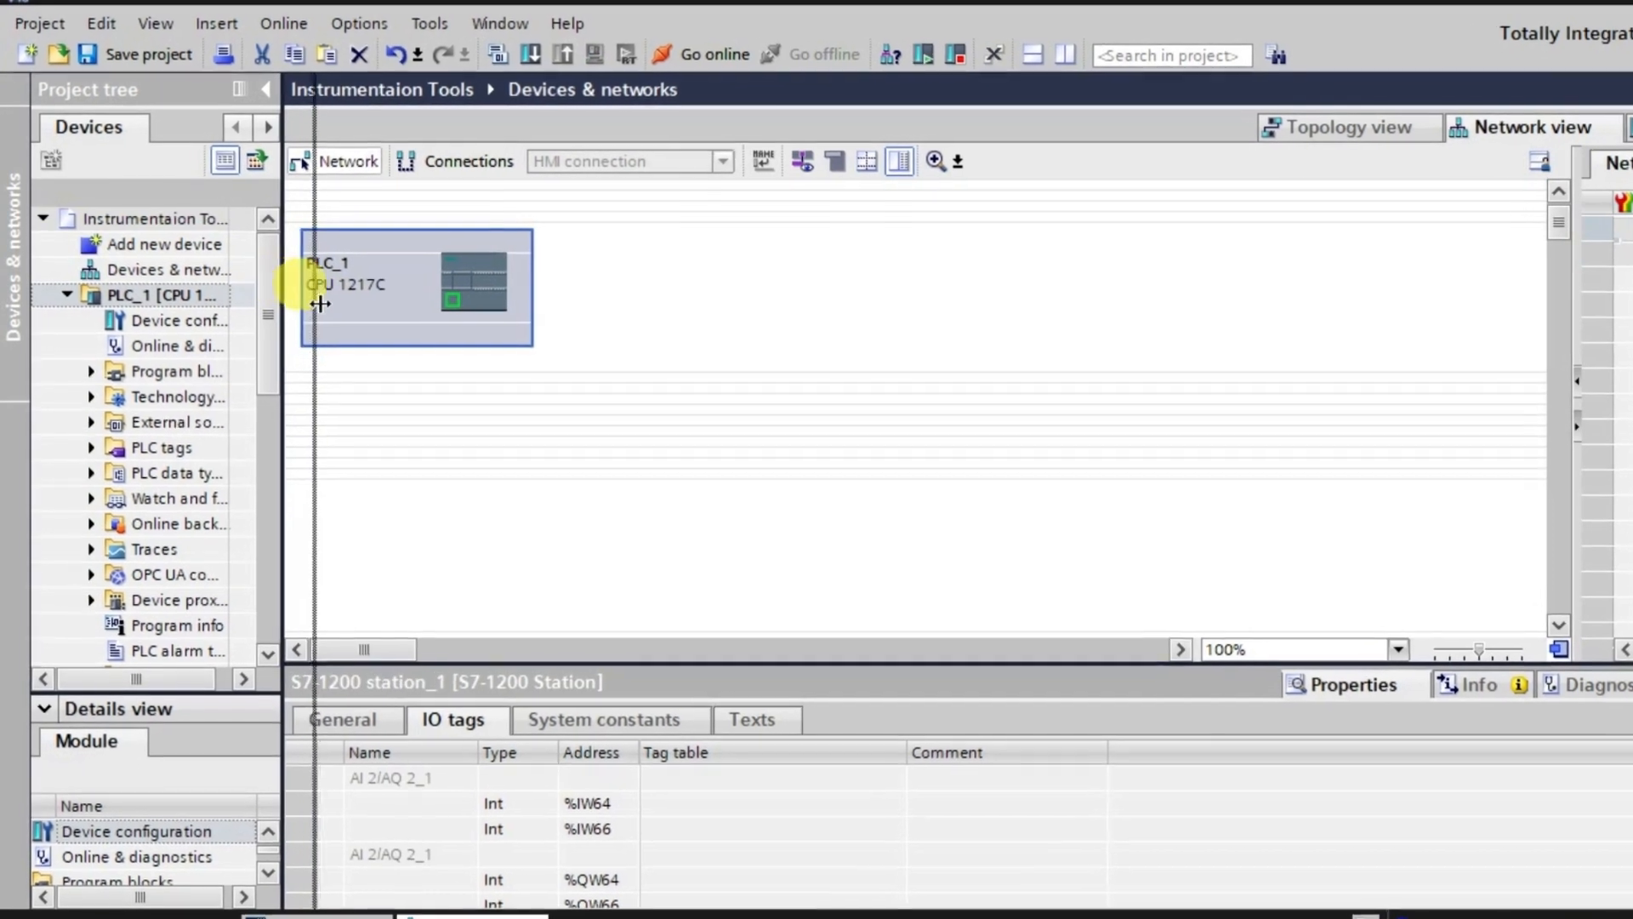
{"action": "left_click_drag", "start_coordinate": [320, 303], "coordinate": [341, 302]}
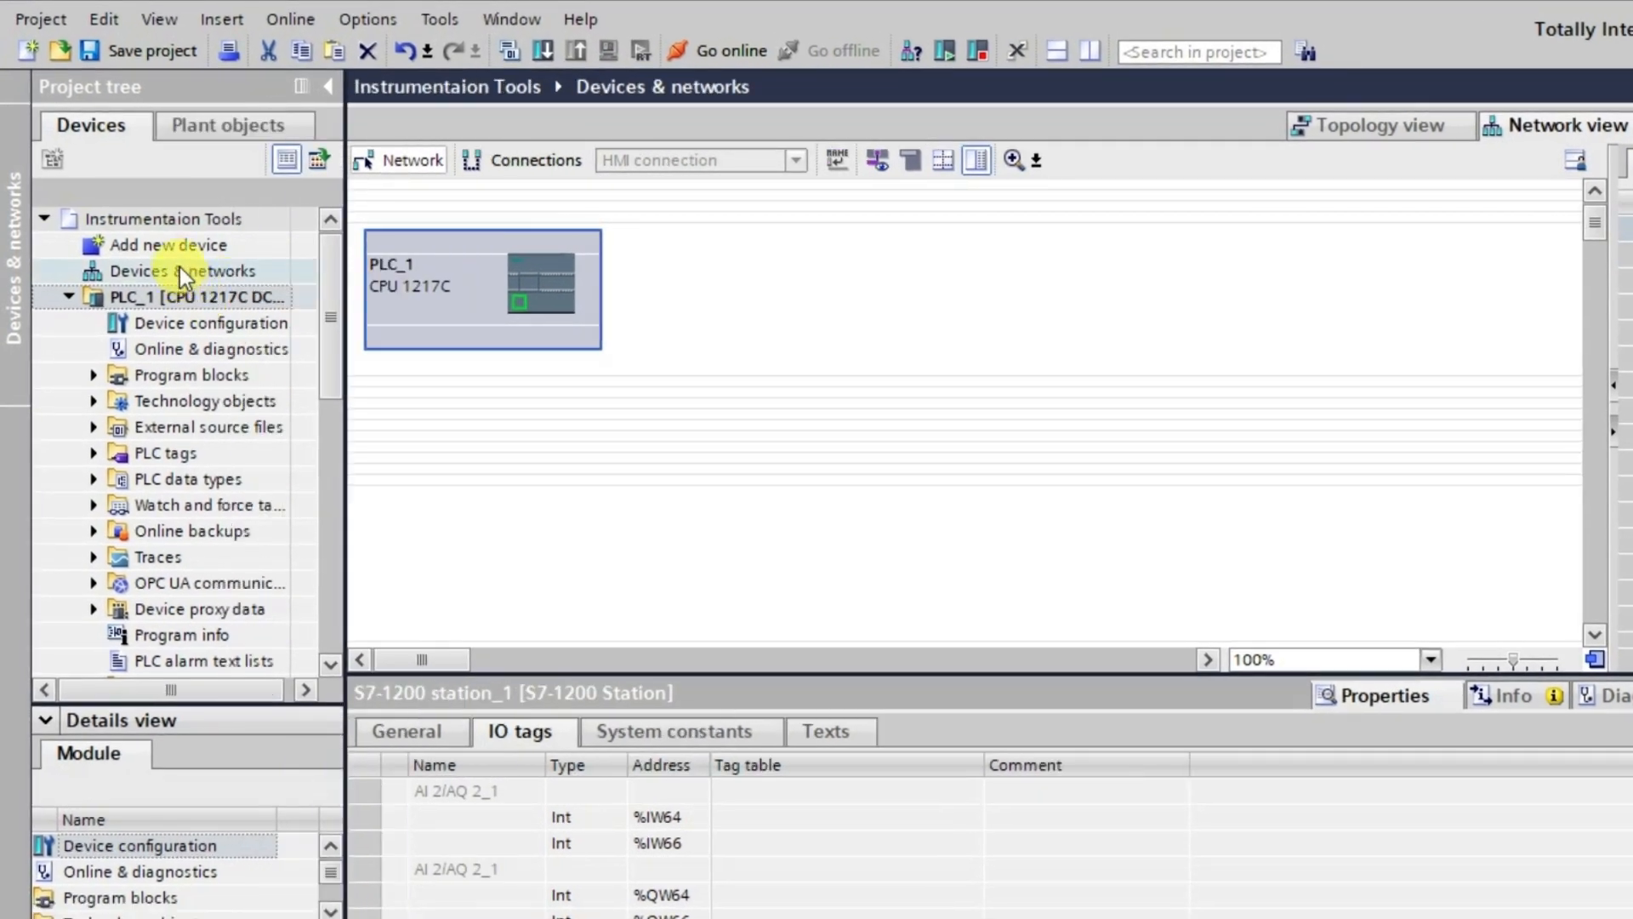
- Add an S7-1200 CPU 1214C DC/DC/Rly, article number 6ES7 214-1HG40-0XB0, to the project as a second controller
{"action": "left_click", "coordinate": [178, 253]}
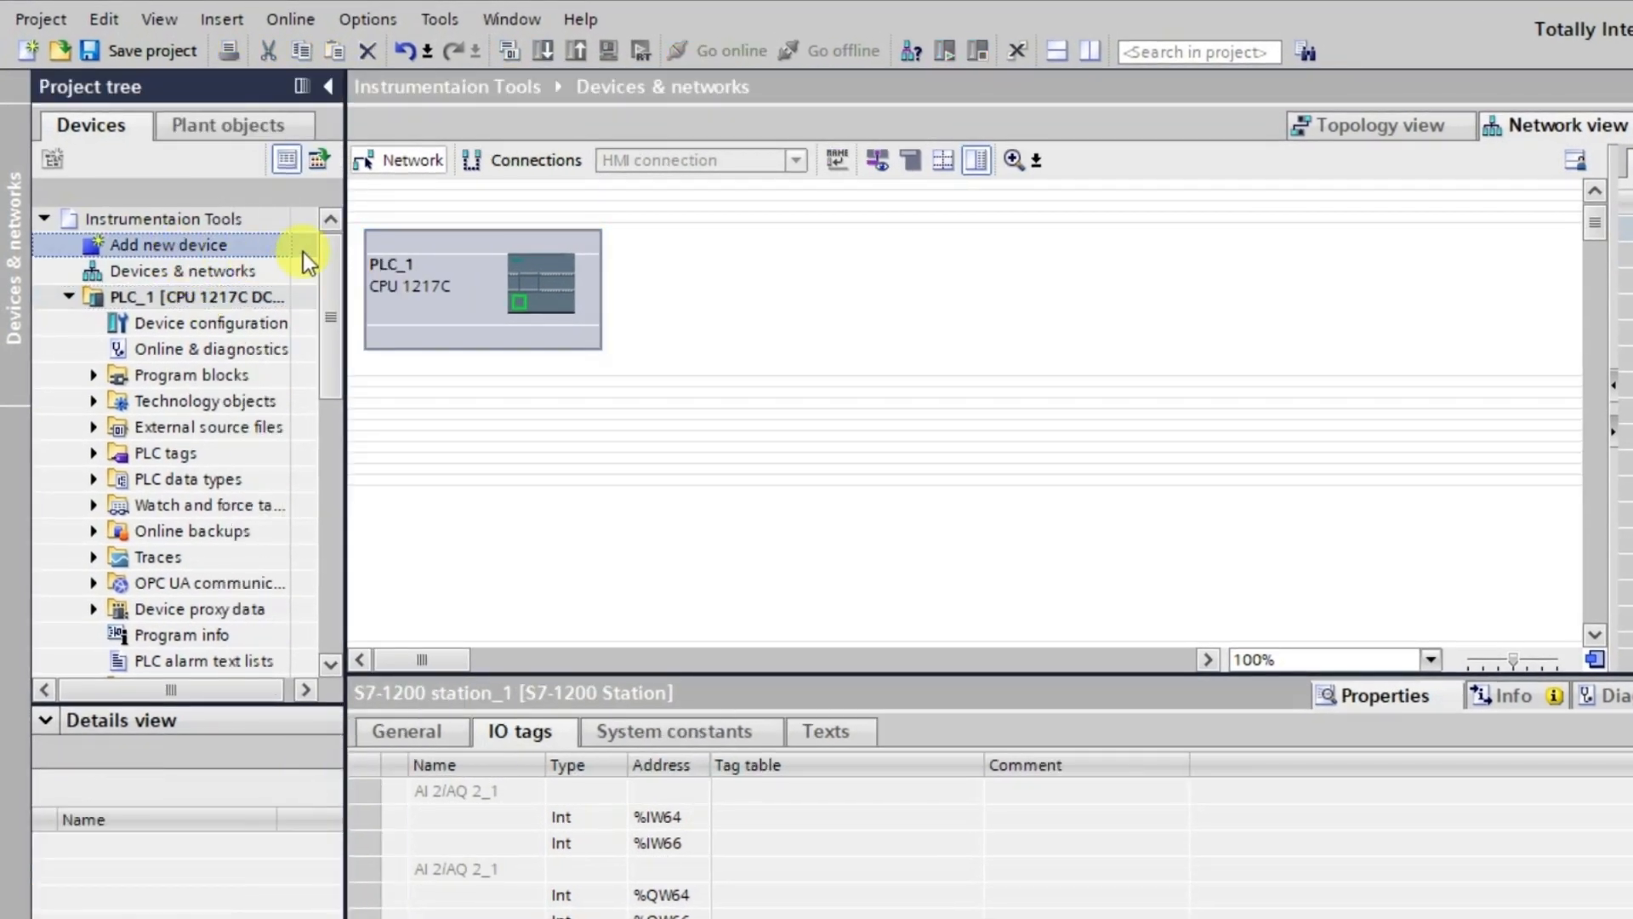
{"action": "double_click", "coordinate": [252, 241]}
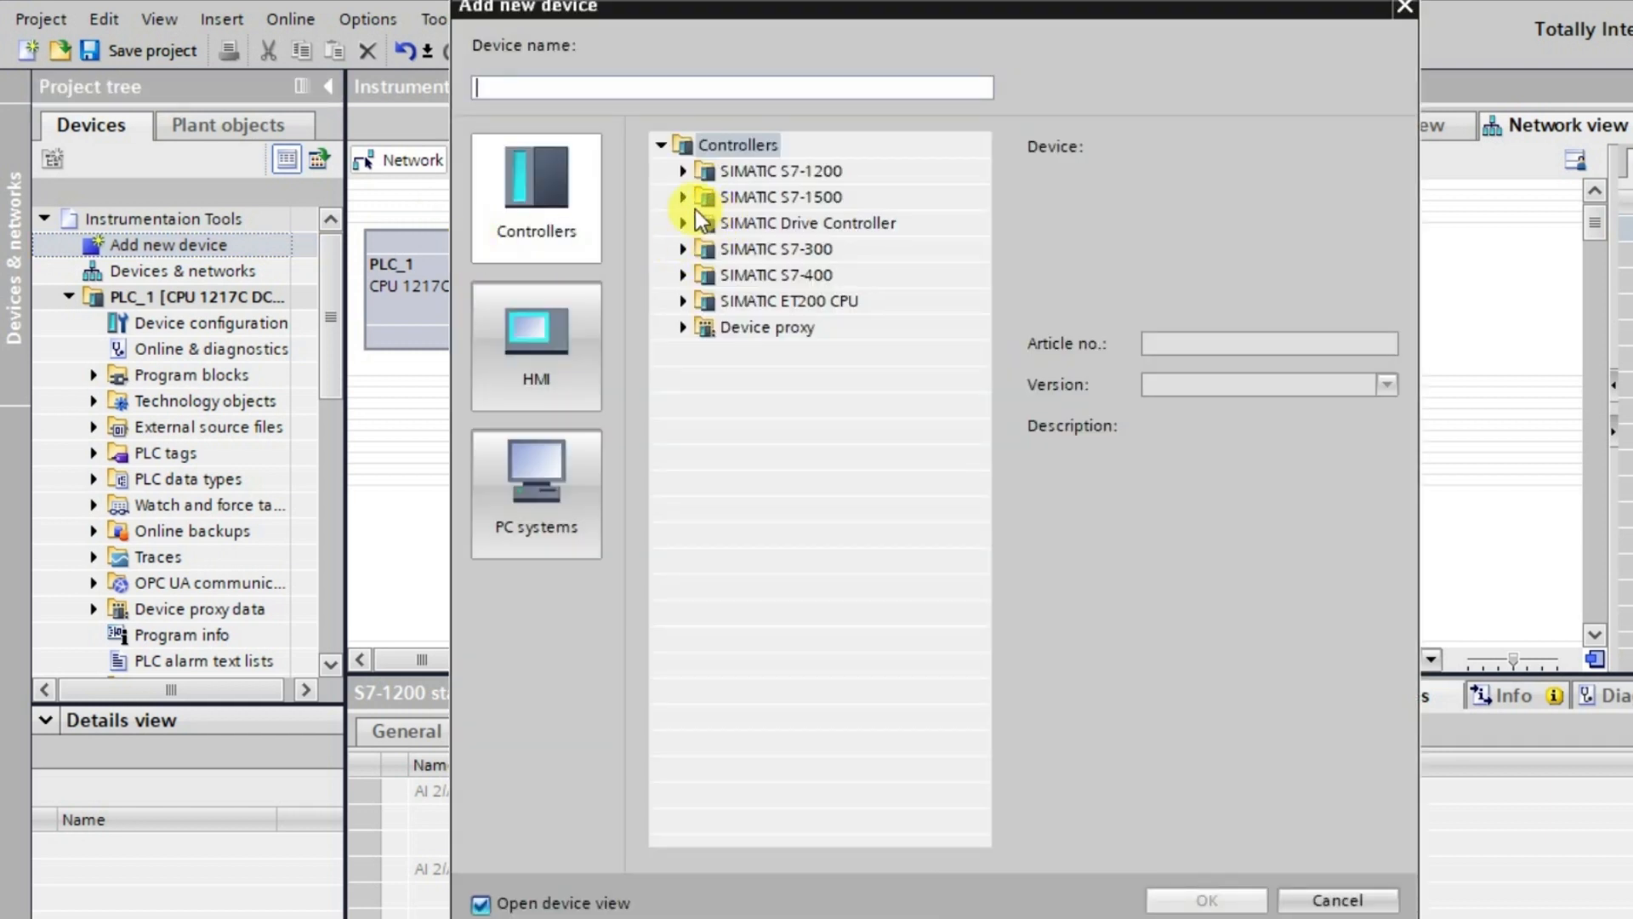
{"action": "left_click", "coordinate": [682, 179]}
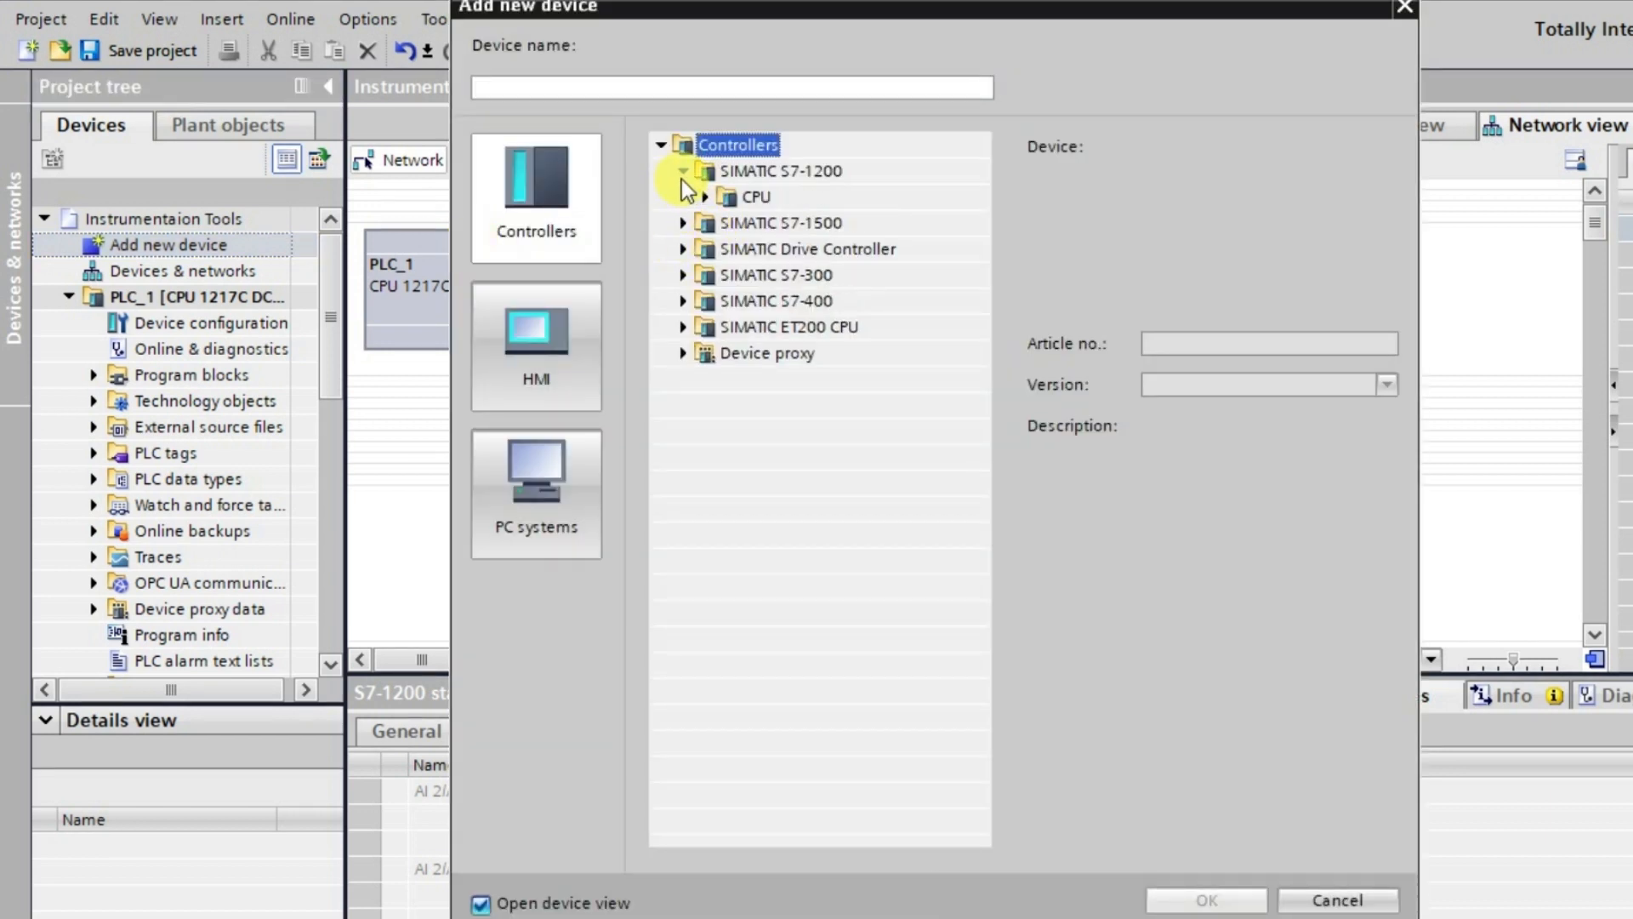
{"action": "left_click", "coordinate": [705, 198]}
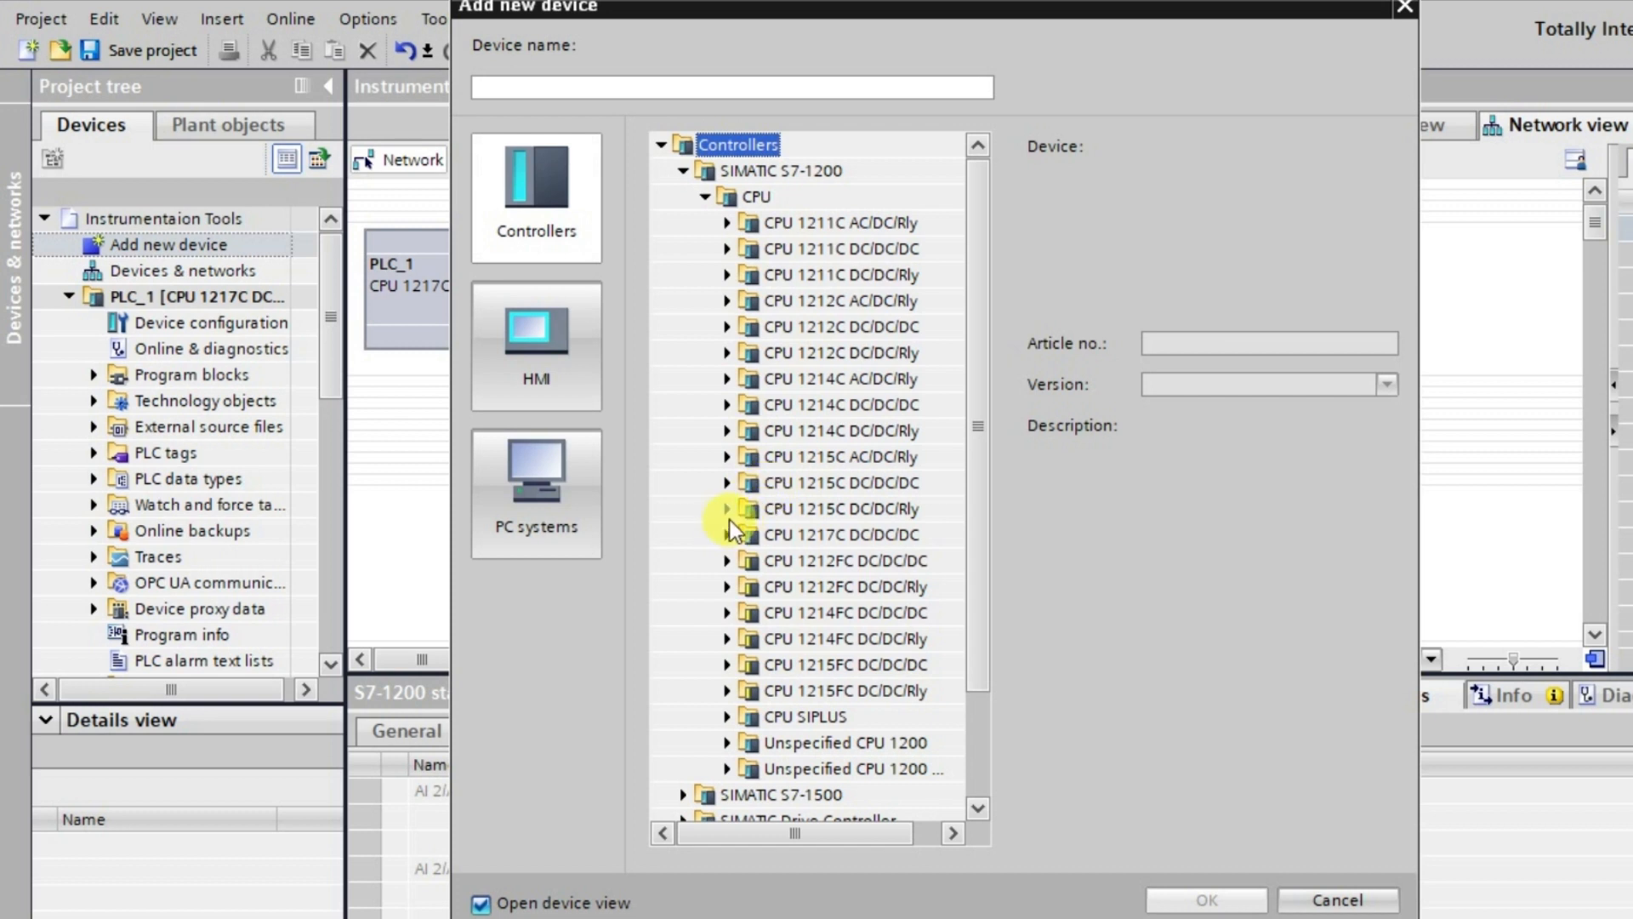
{"action": "left_click", "coordinate": [727, 431]}
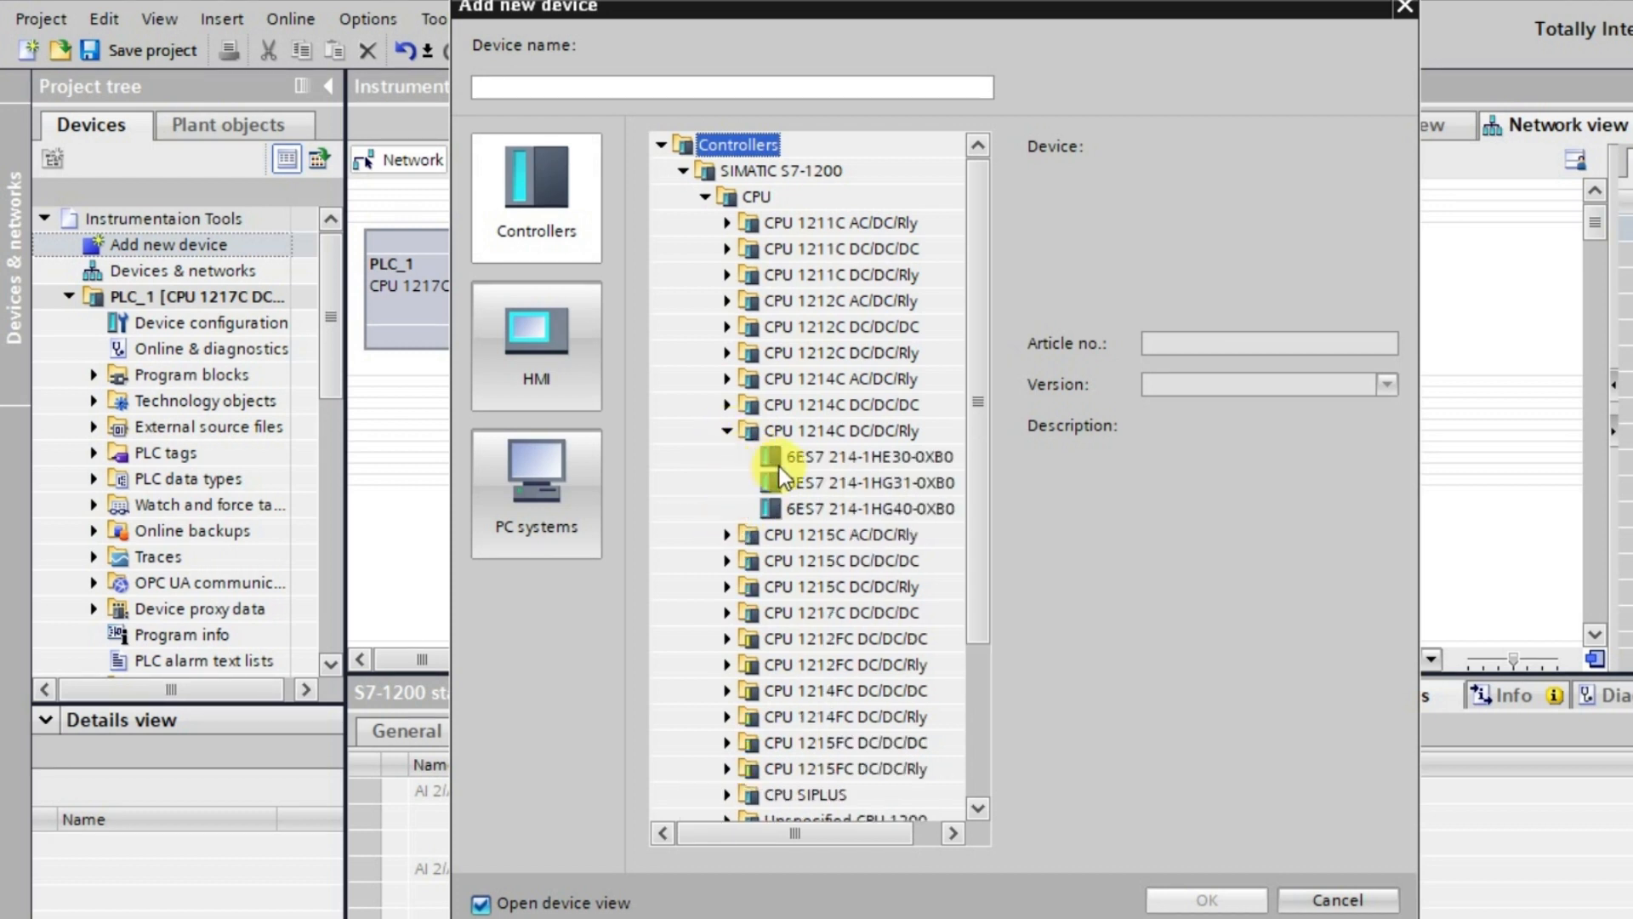
{"action": "left_click", "coordinate": [859, 458]}
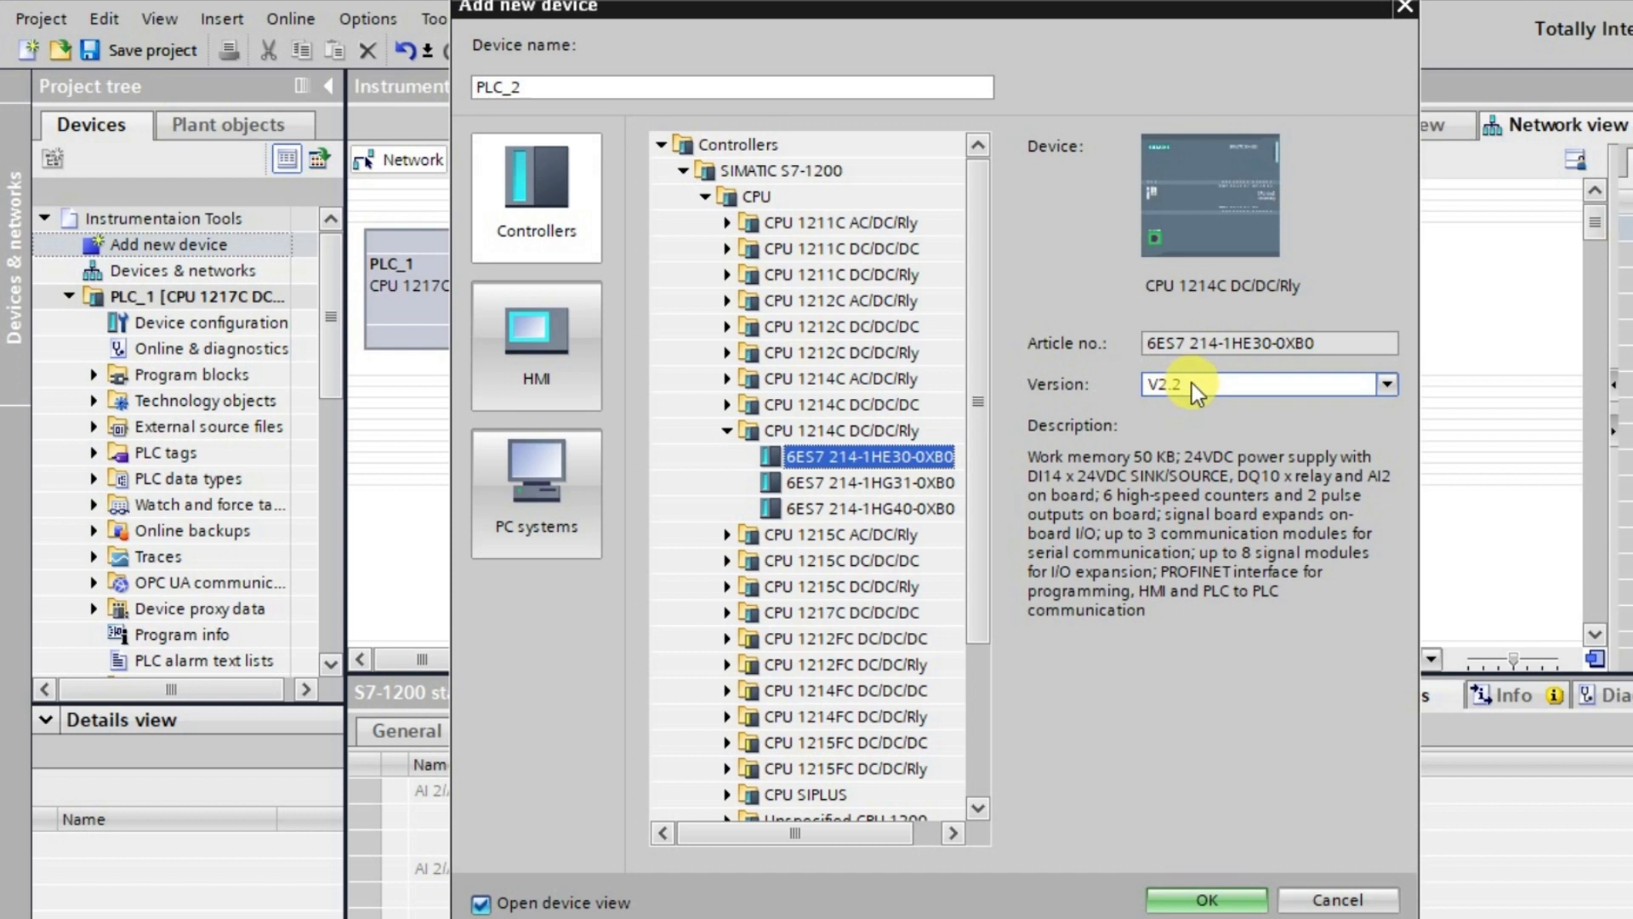
{"action": "left_click", "coordinate": [871, 508]}
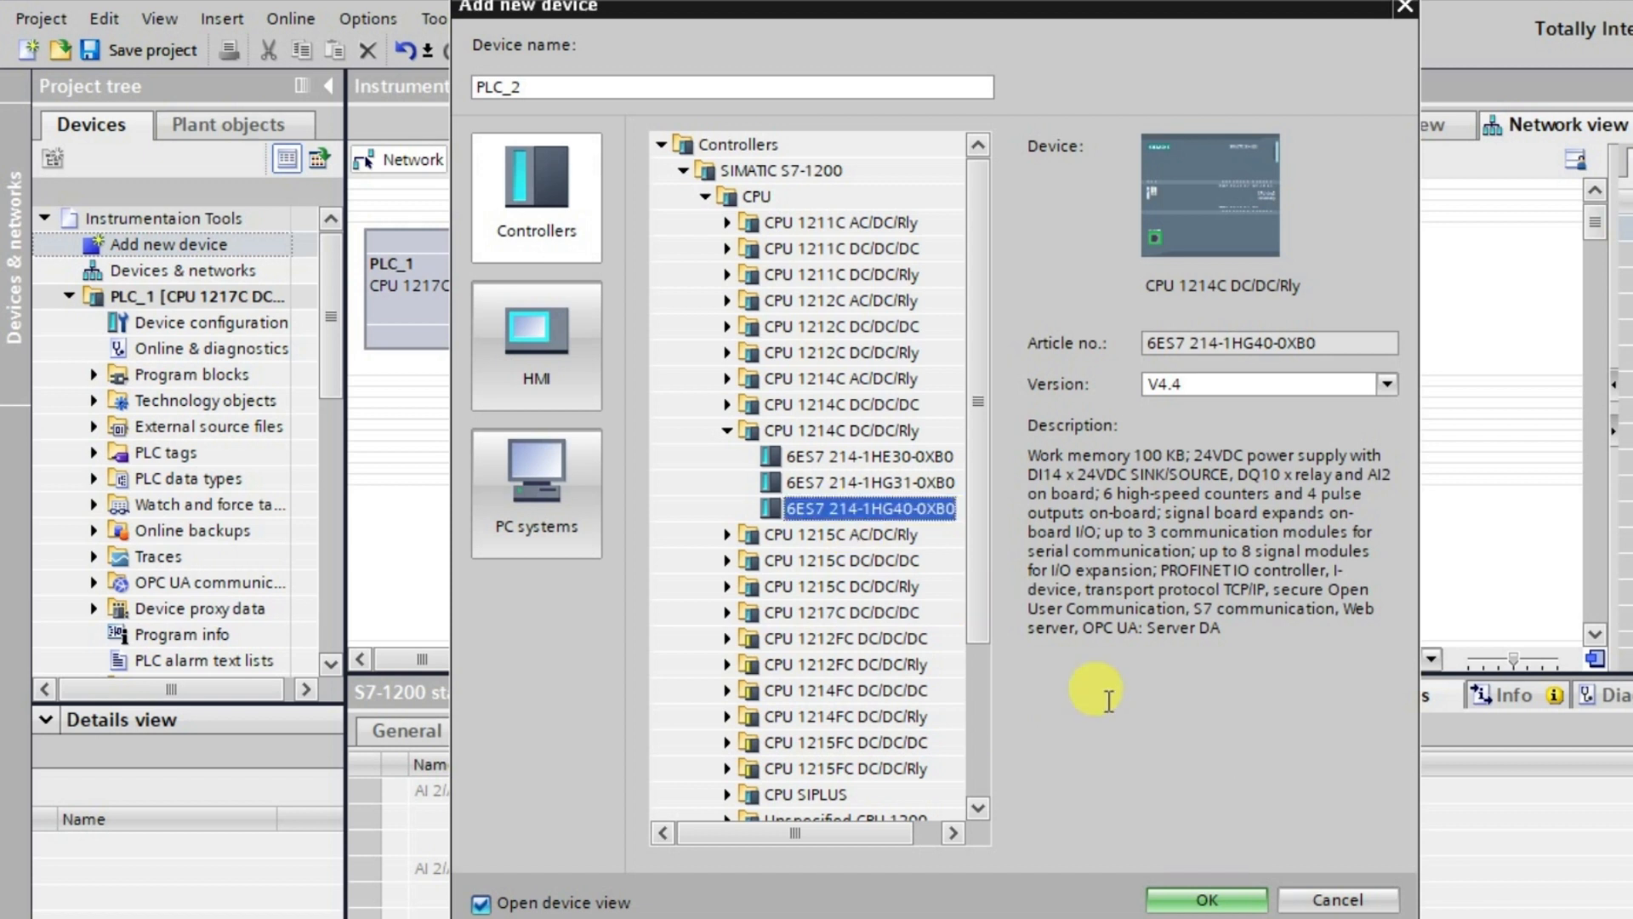
{"action": "left_click", "coordinate": [1207, 899]}
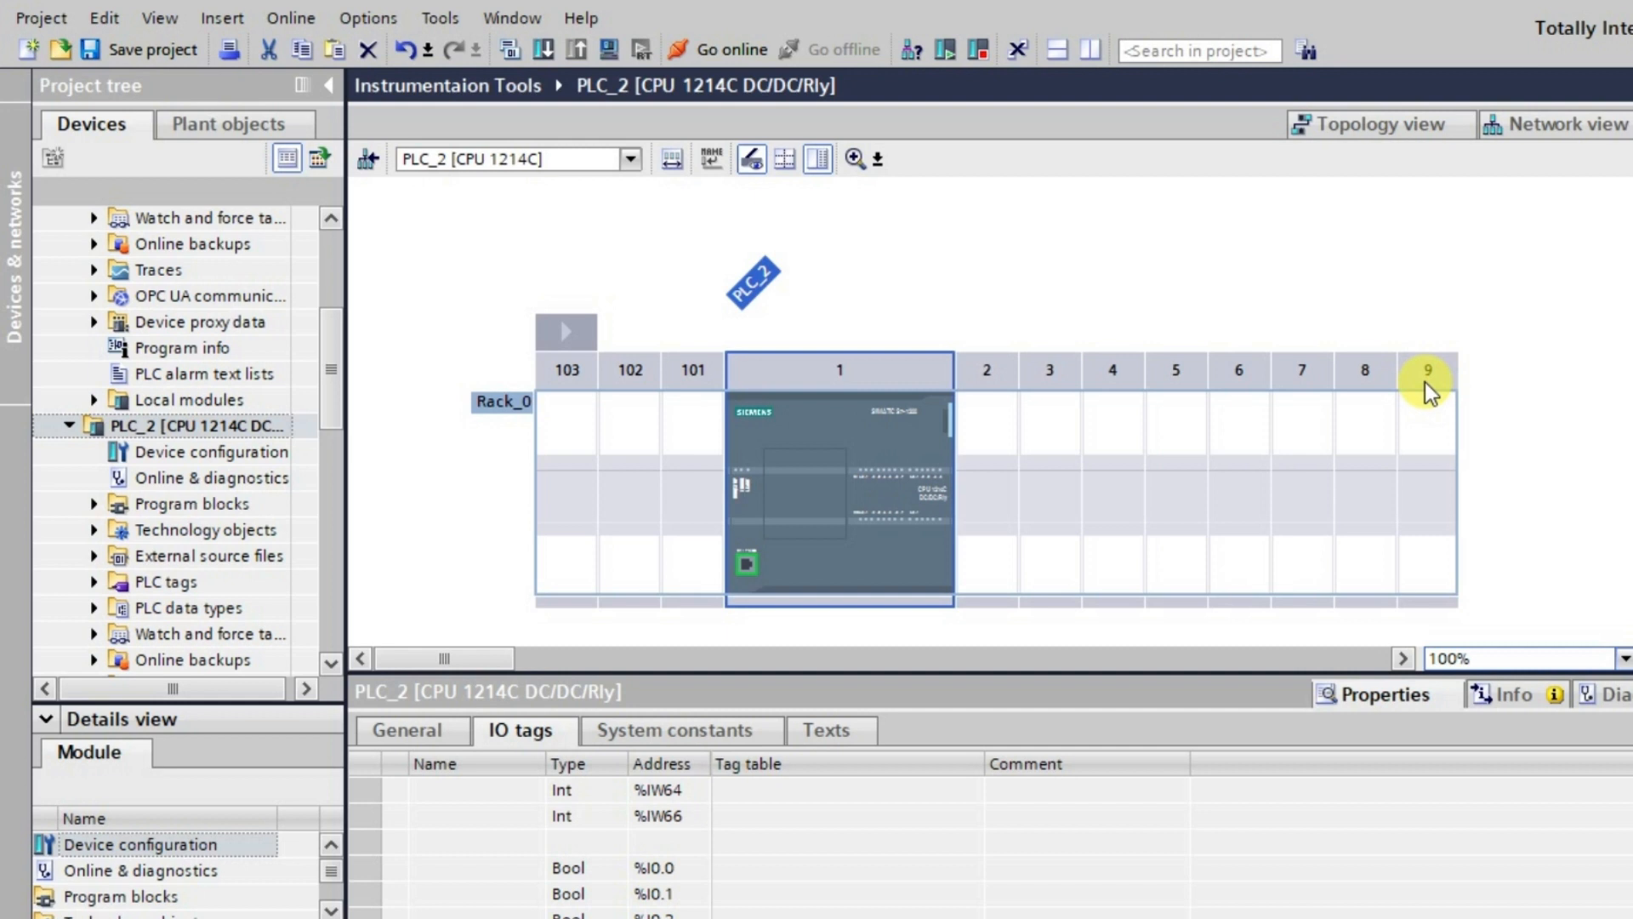
- Return to the network view and inspect the PLC_1 and PLC_2 stations in turn
{"action": "left_click", "coordinate": [1603, 128]}
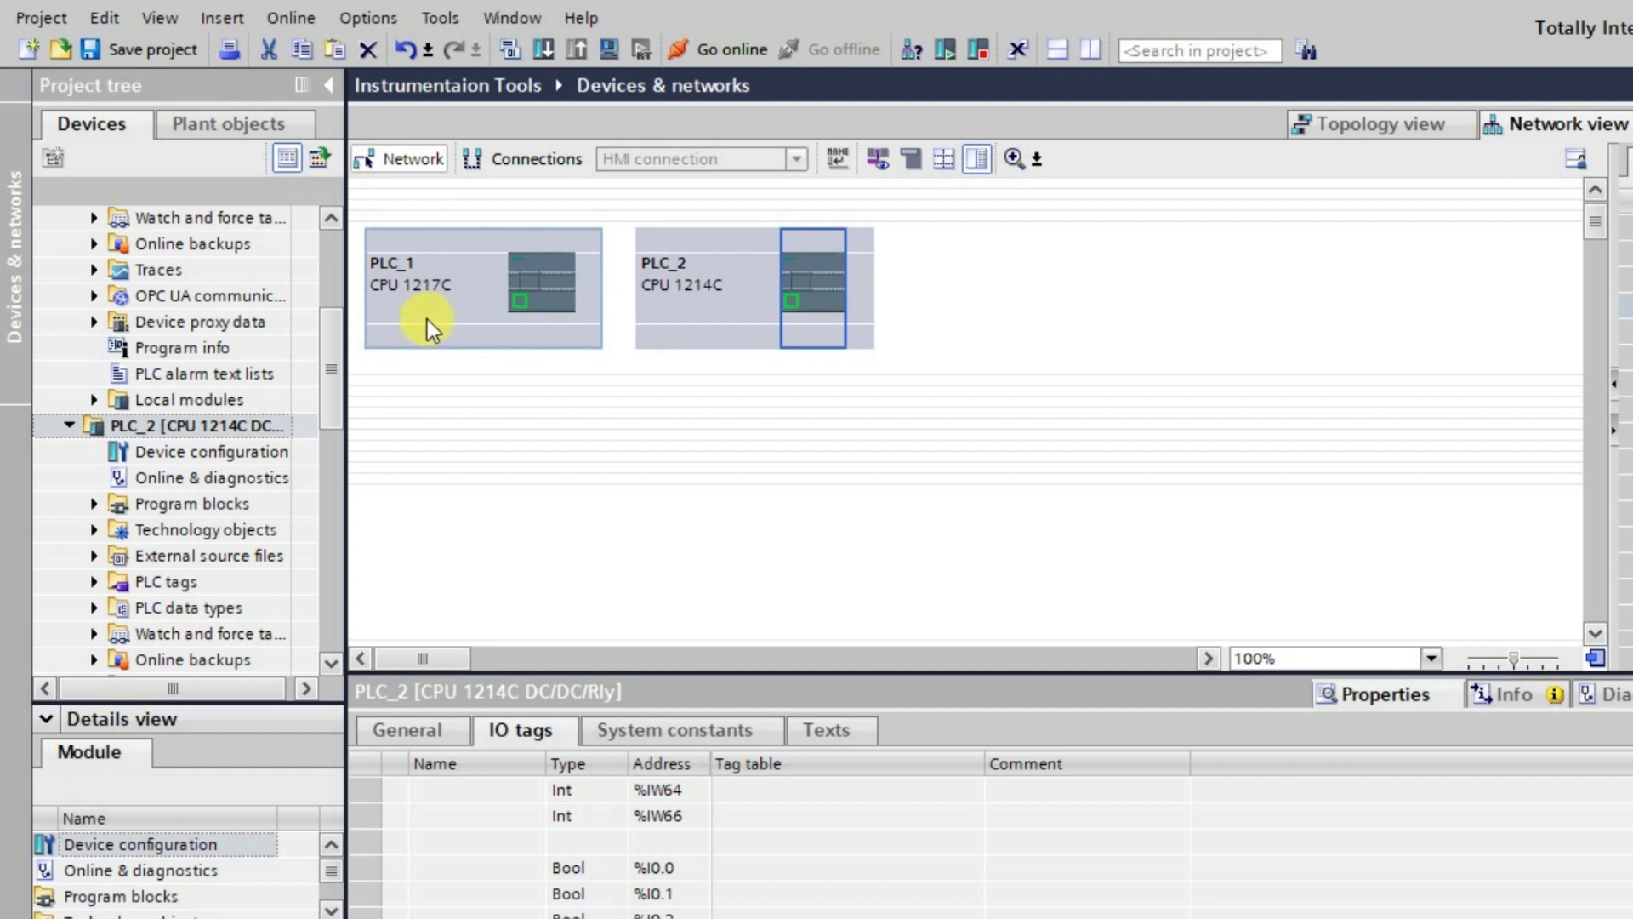
{"action": "left_click", "coordinate": [389, 262]}
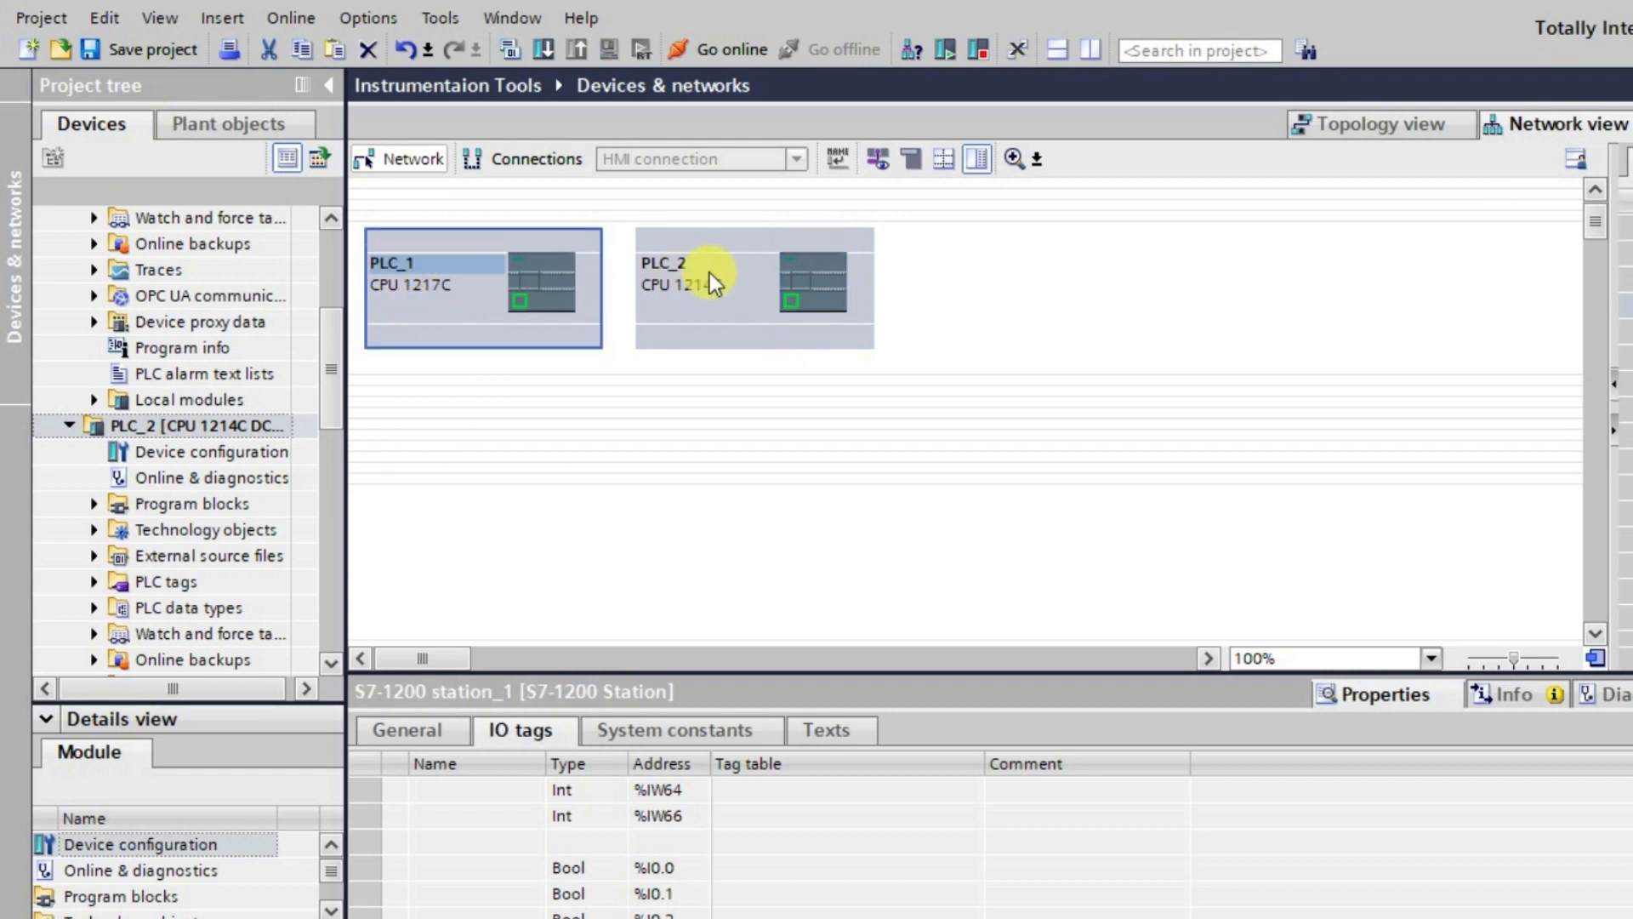
{"action": "left_click", "coordinate": [671, 253]}
{"action": "left_click", "coordinate": [114, 427]}
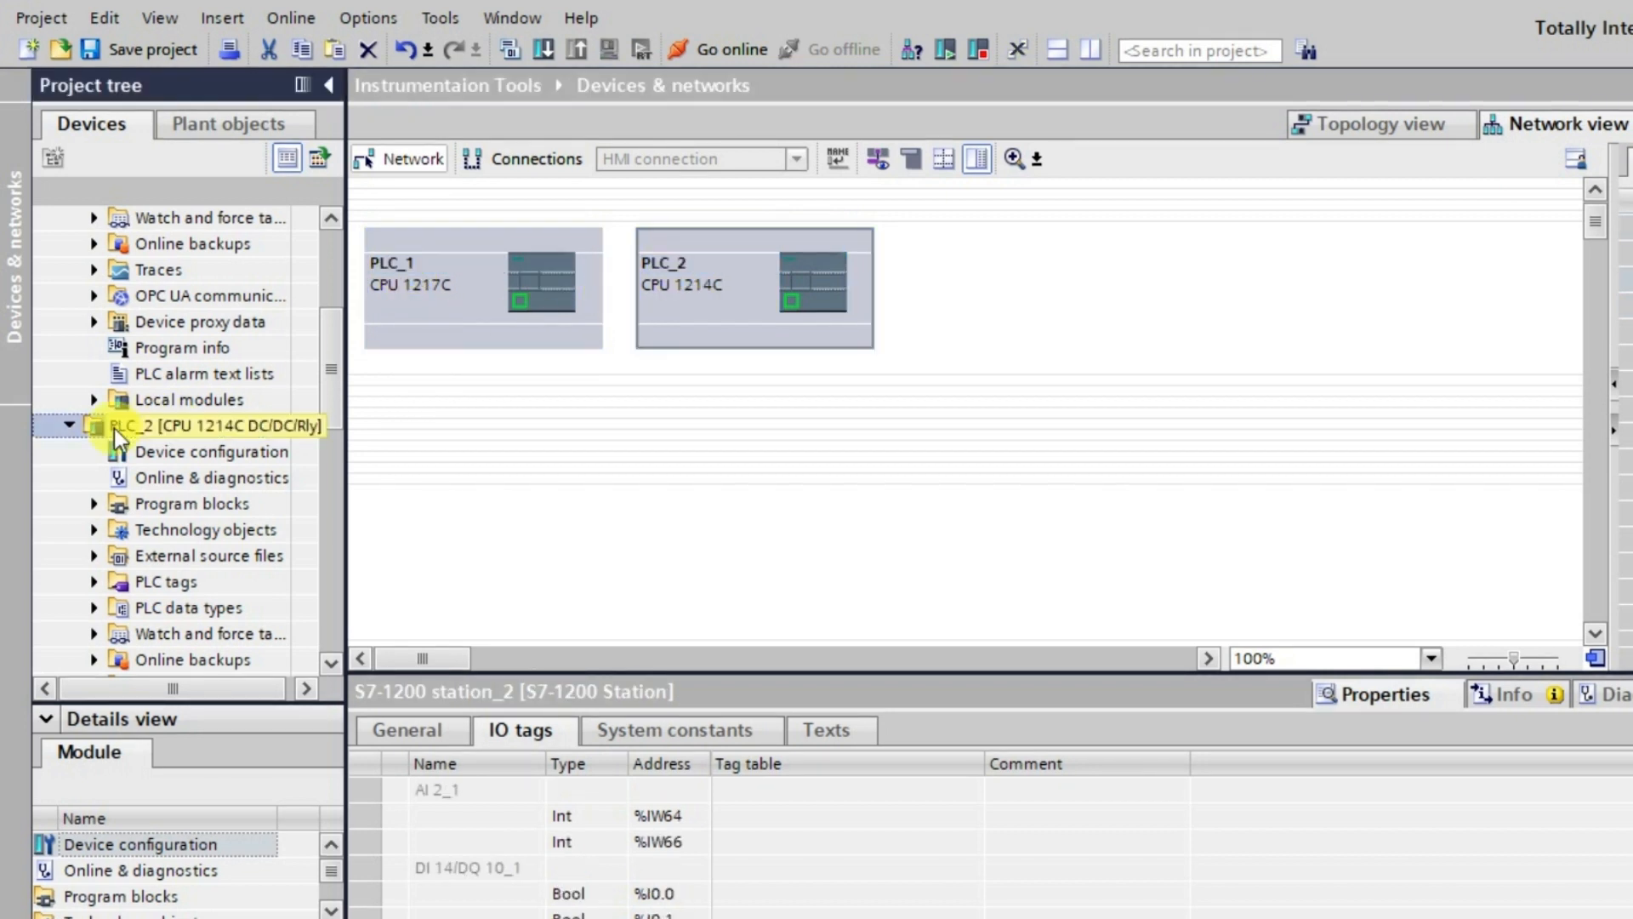
{"action": "right_click", "coordinate": [134, 429]}
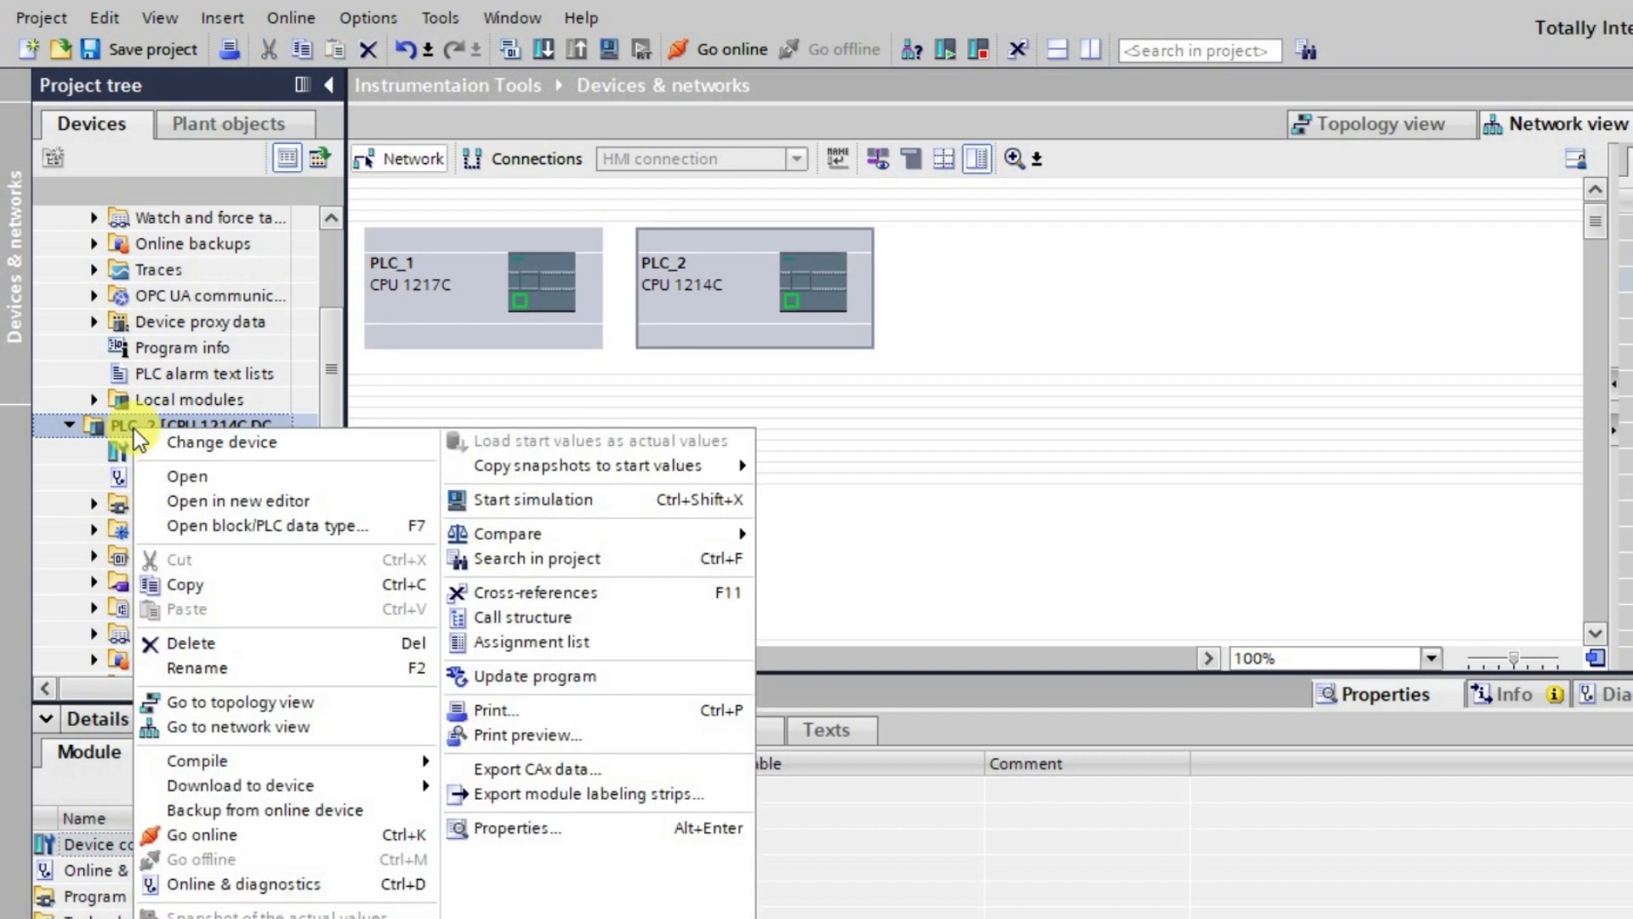
{"action": "left_click", "coordinate": [197, 665]}
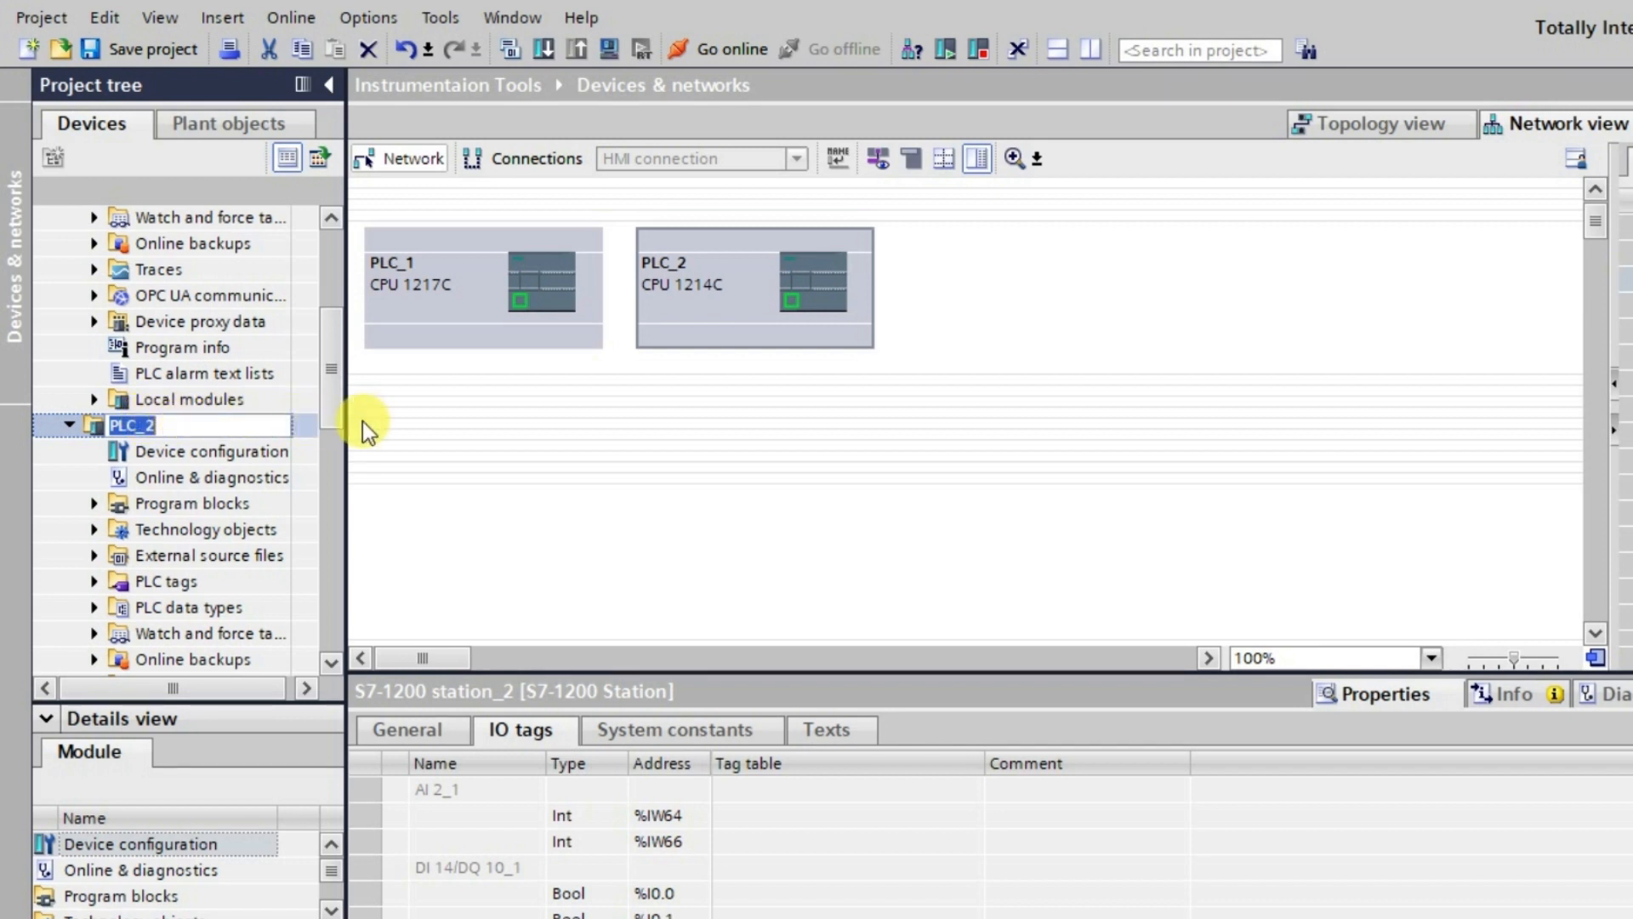
{"action": "left_click", "coordinate": [386, 410]}
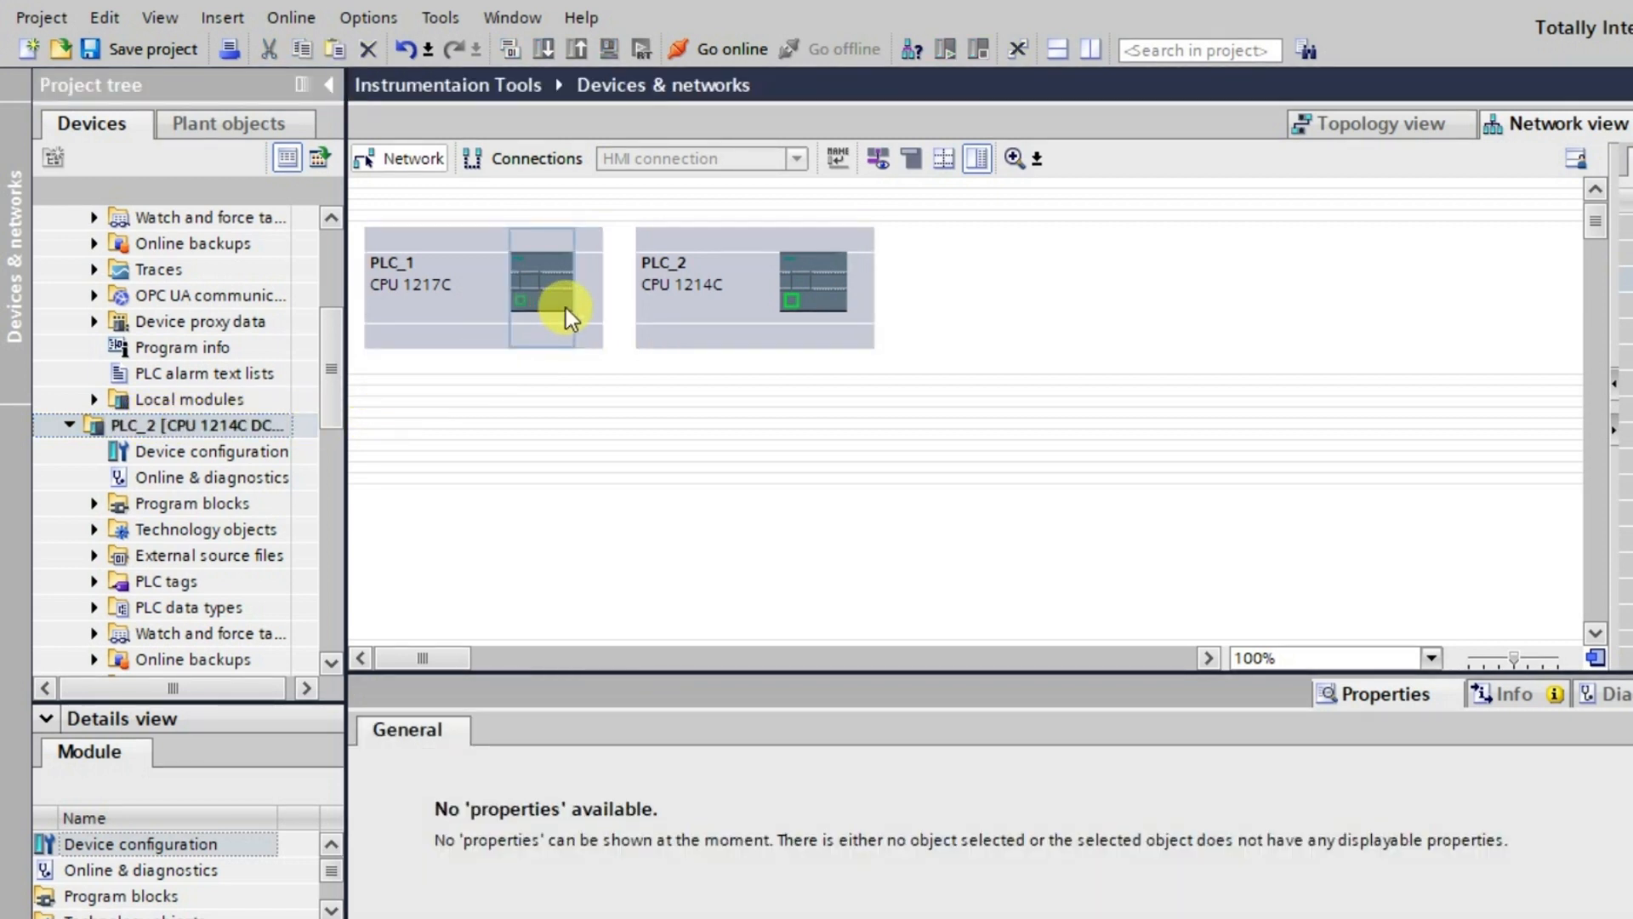
- Connect the PROFINET interface of PLC_1 to that of PLC_2 in the network view at 200% zoom
{"action": "left_click", "coordinate": [524, 306]}
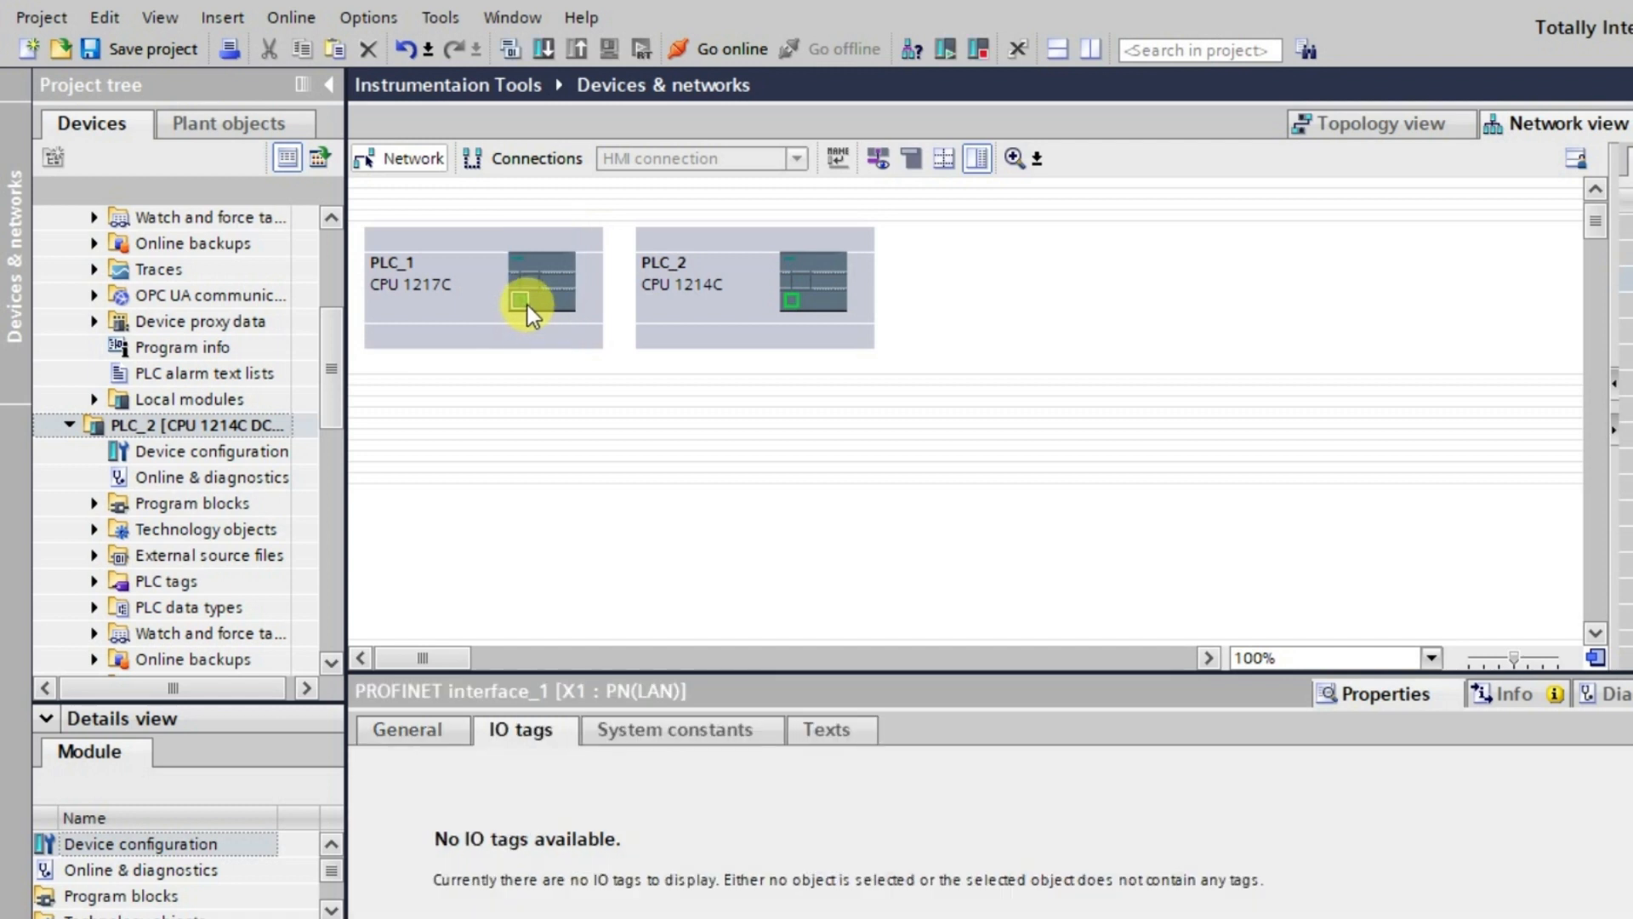
{"action": "left_click", "coordinate": [1430, 660]}
{"action": "left_click", "coordinate": [1288, 757]}
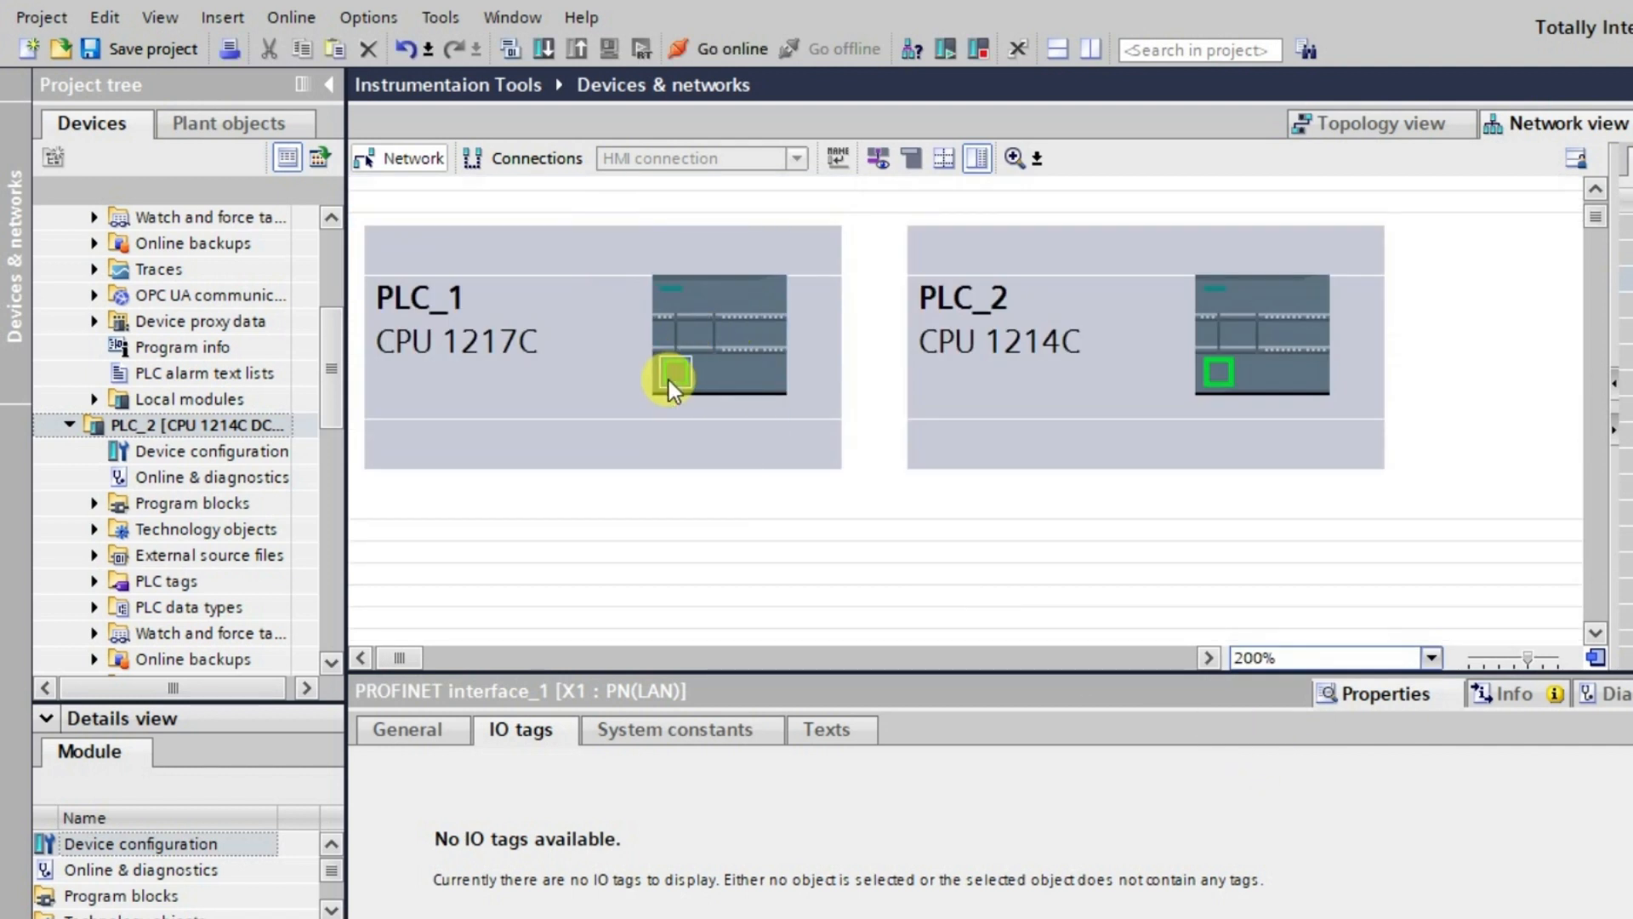
{"action": "left_click_drag", "start_coordinate": [670, 374], "coordinate": [1225, 374]}
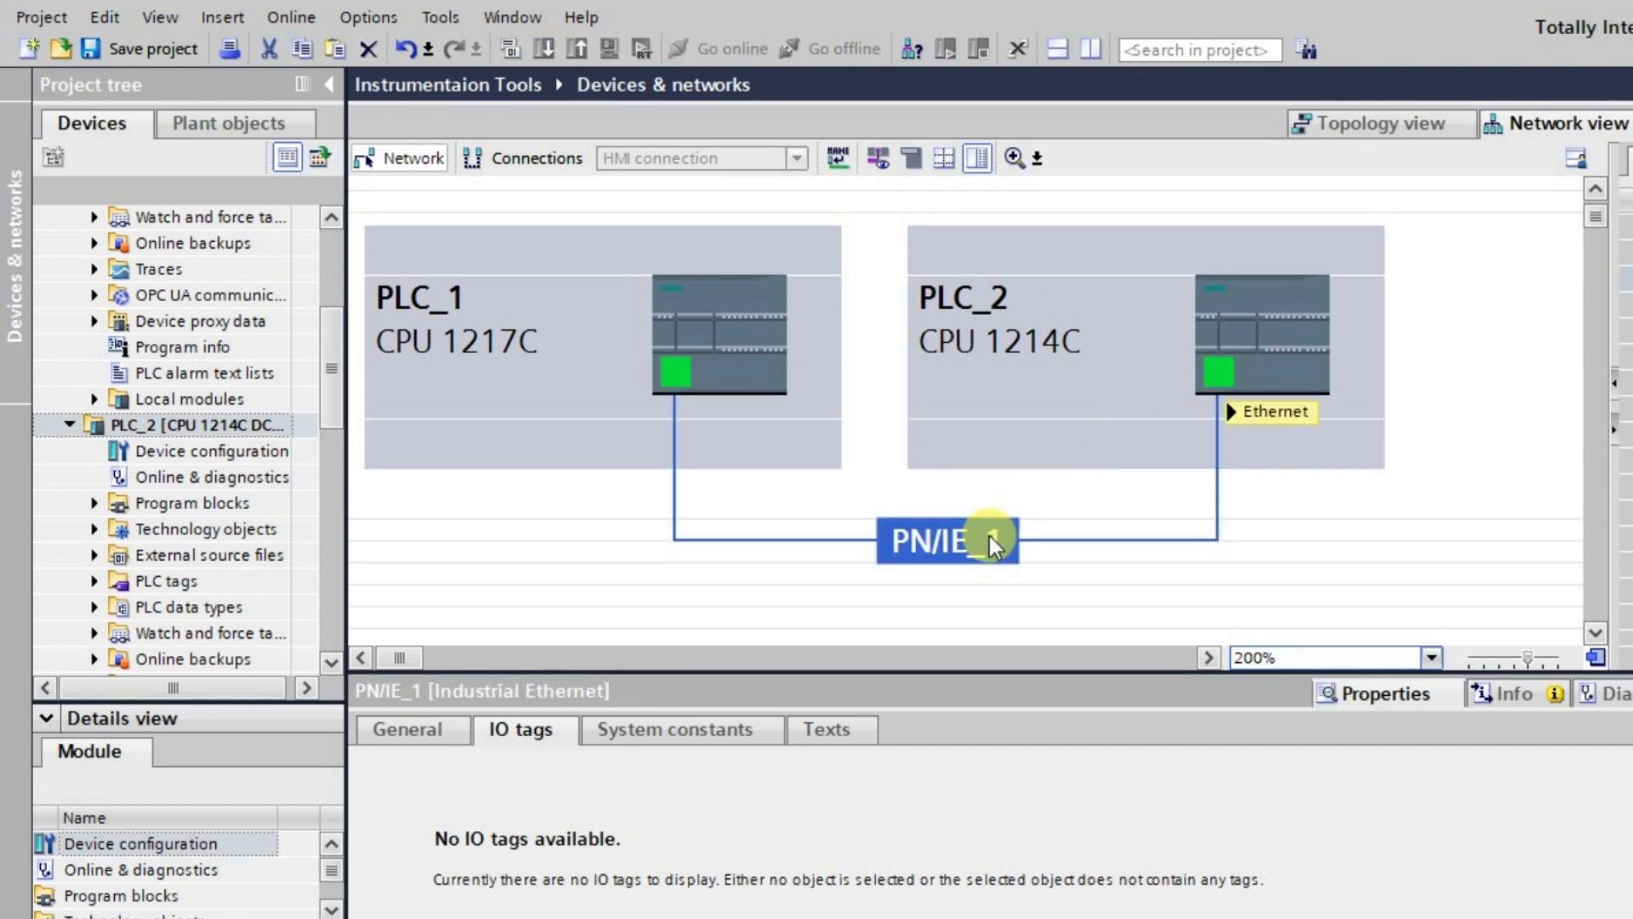
{"action": "mouse_move", "coordinate": [936, 549]}
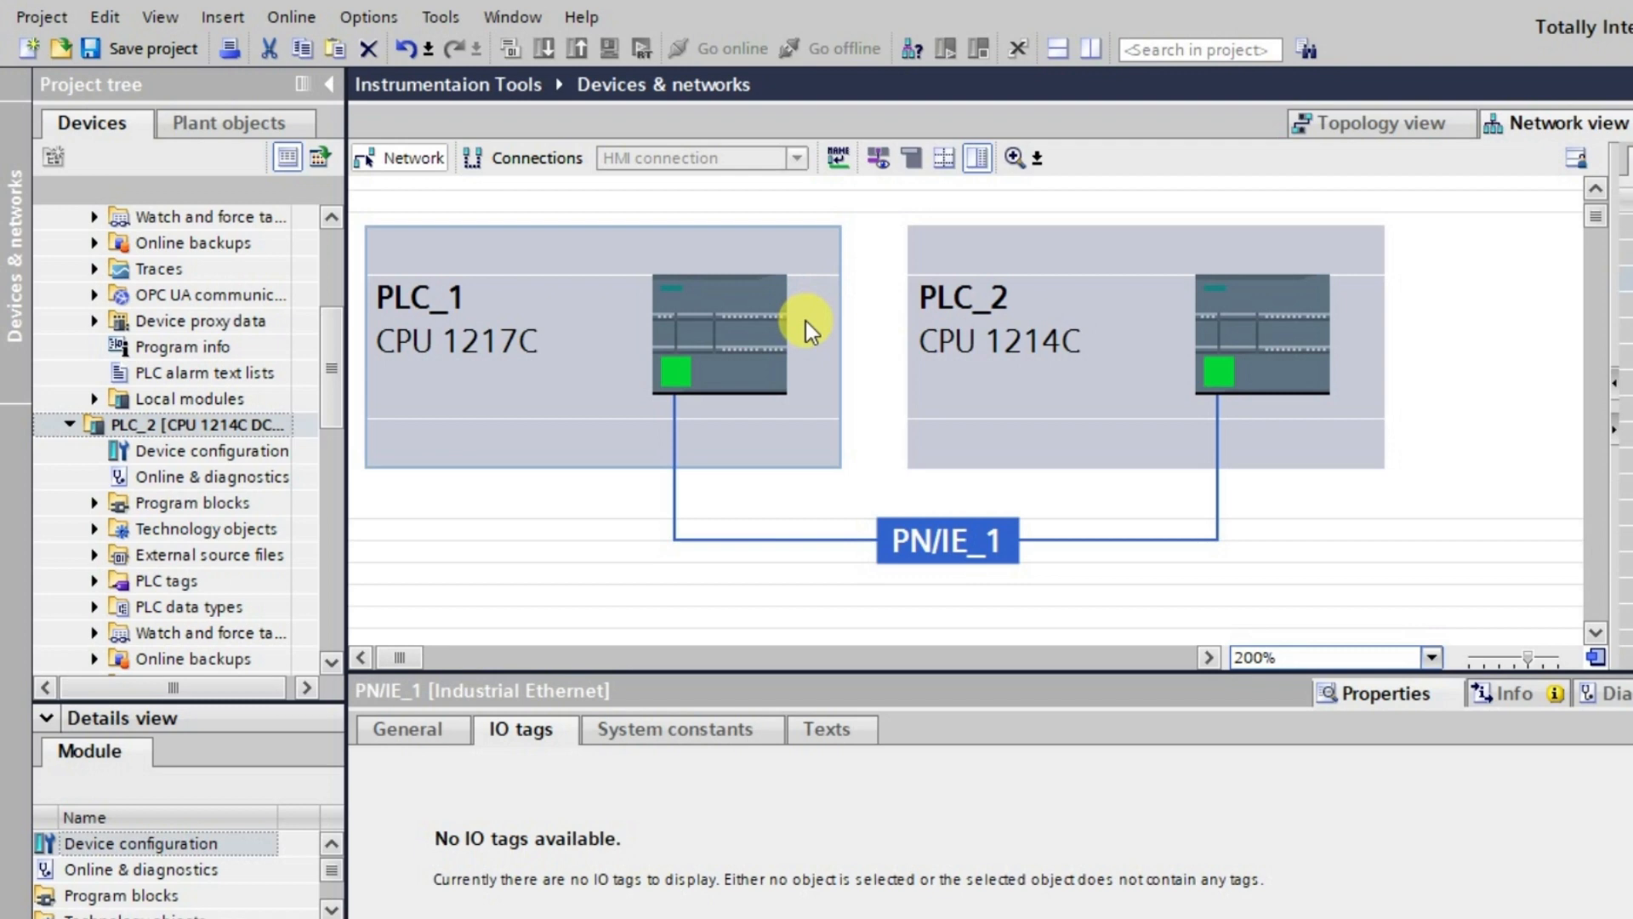
- Select each networked CPU, then examine the IP protocol settings of PLC_1's PROFINET interface [X1]
{"action": "left_click", "coordinate": [772, 332]}
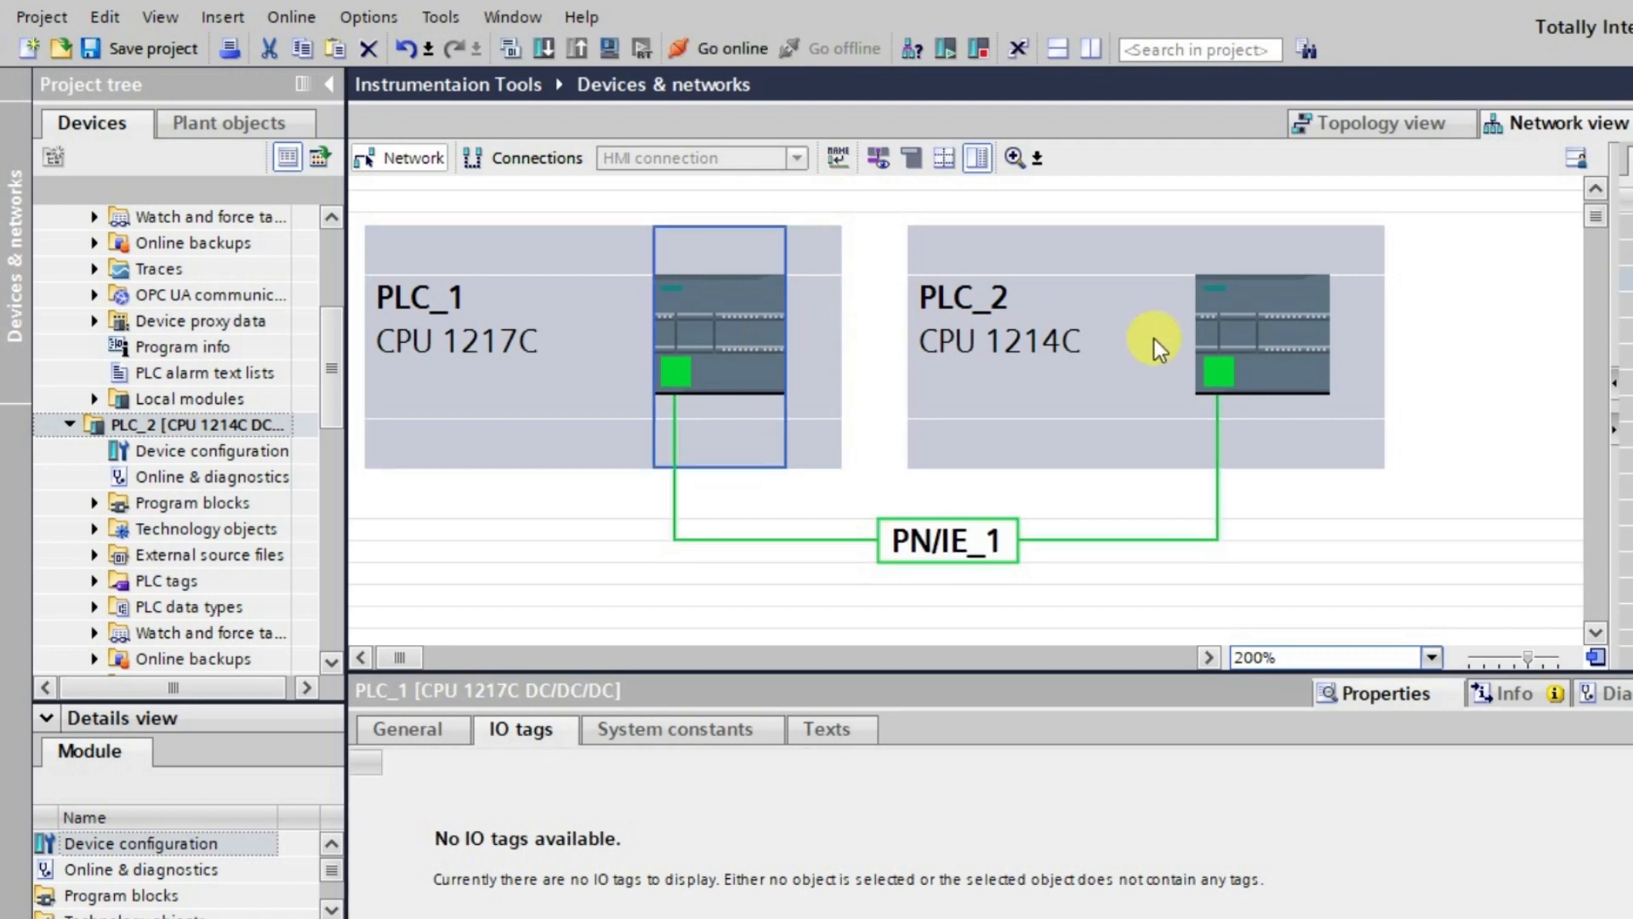
{"action": "left_click", "coordinate": [1241, 340]}
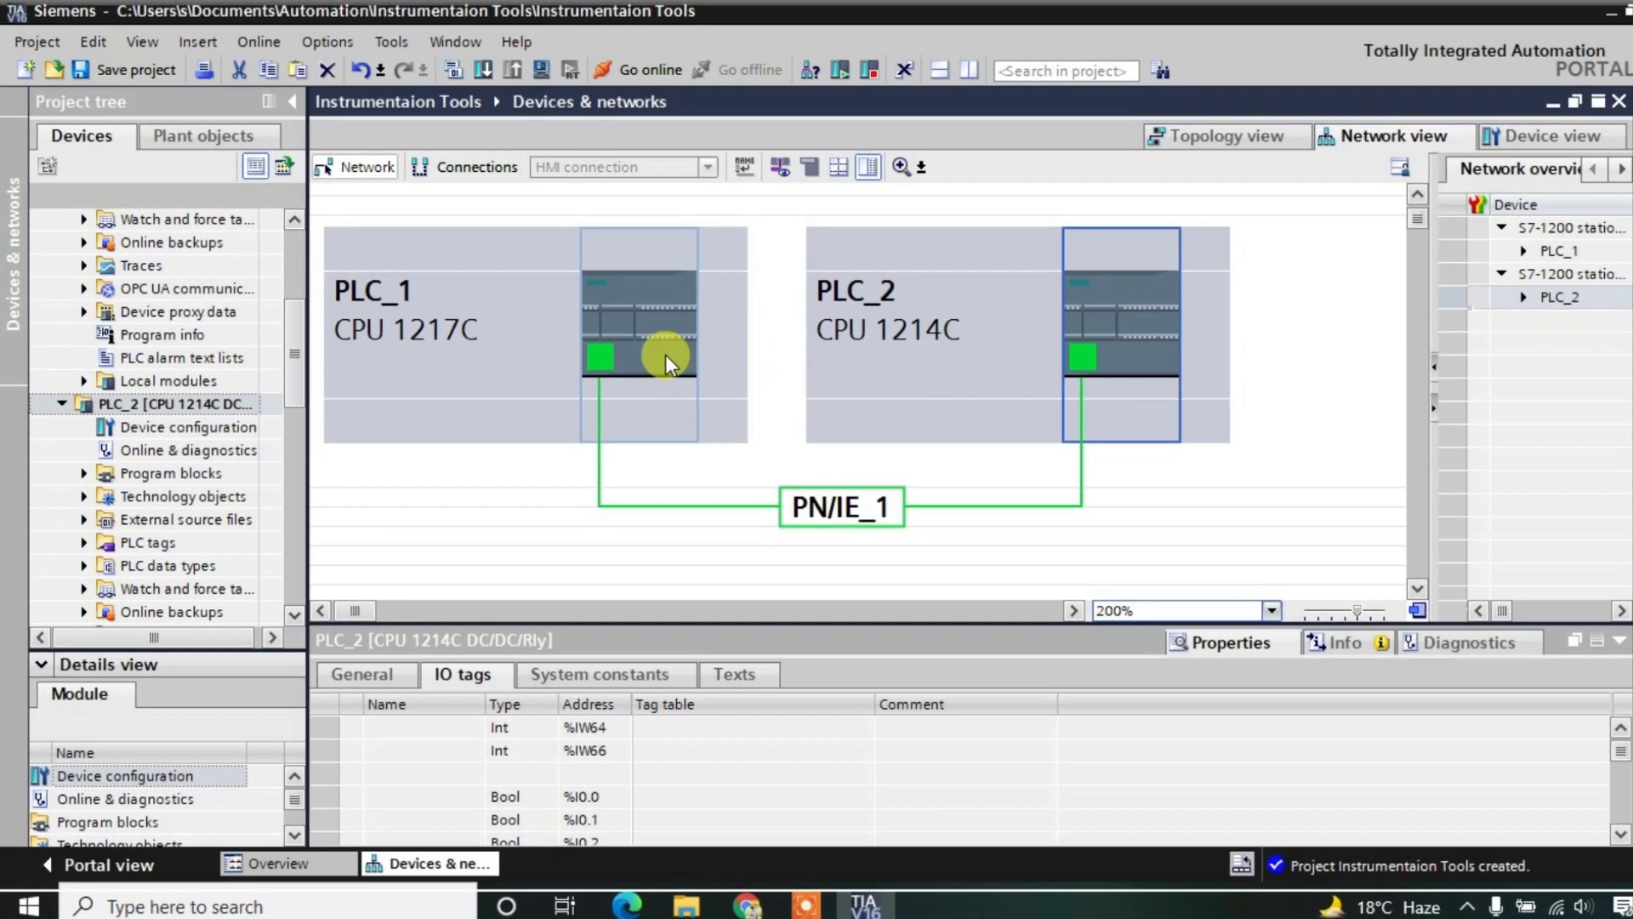
{"action": "left_click", "coordinate": [729, 357]}
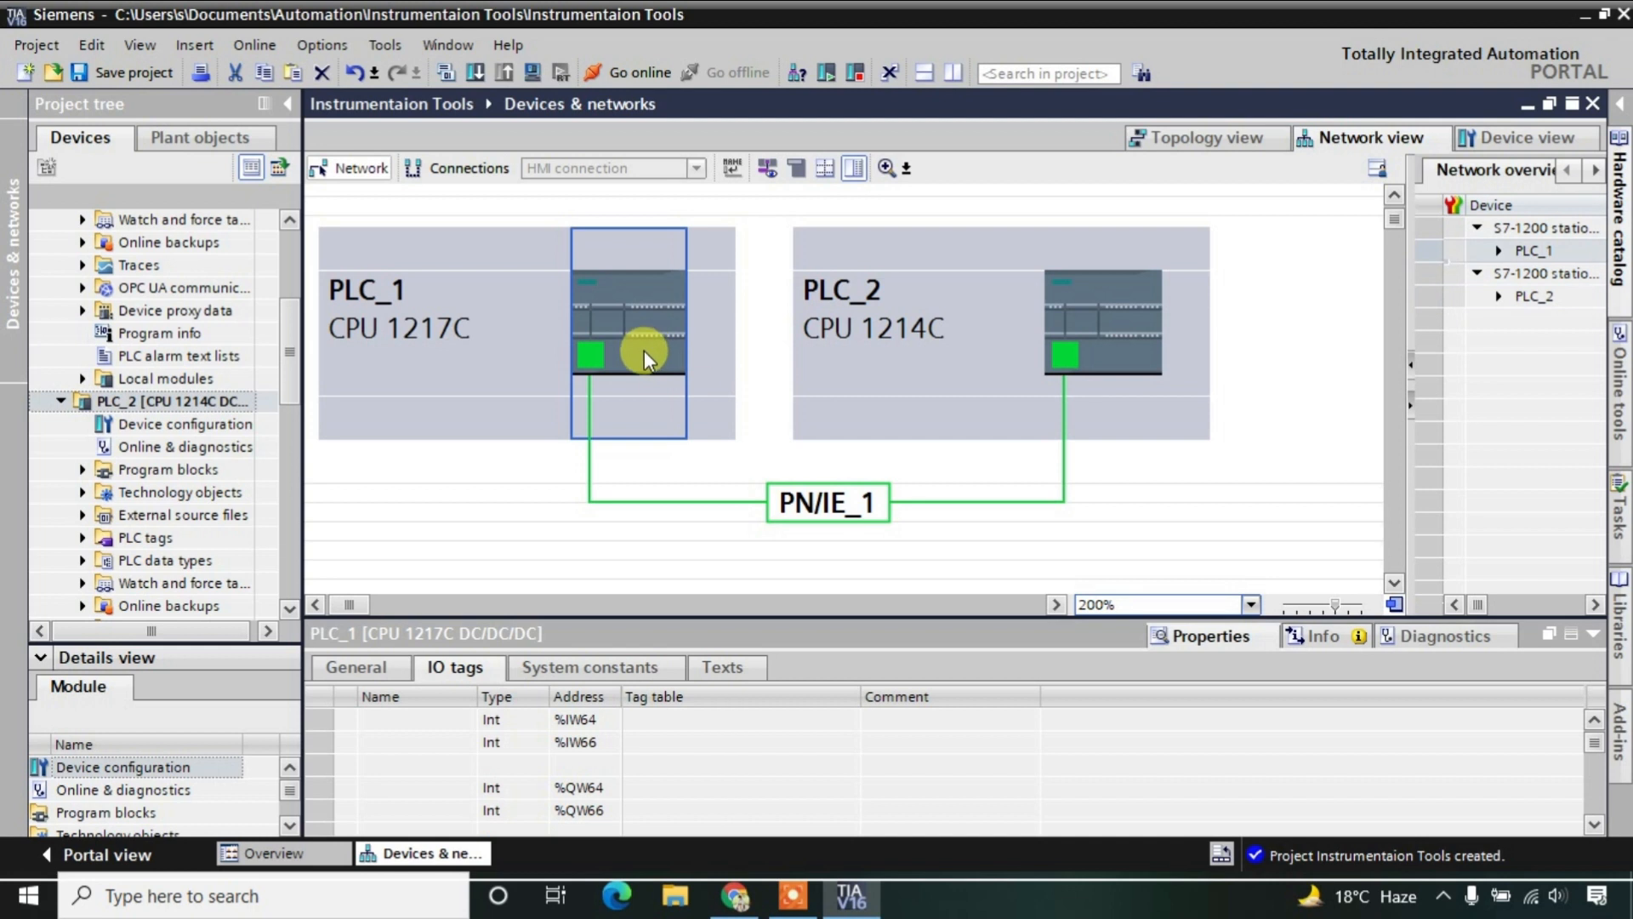
{"action": "left_click", "coordinate": [357, 667]}
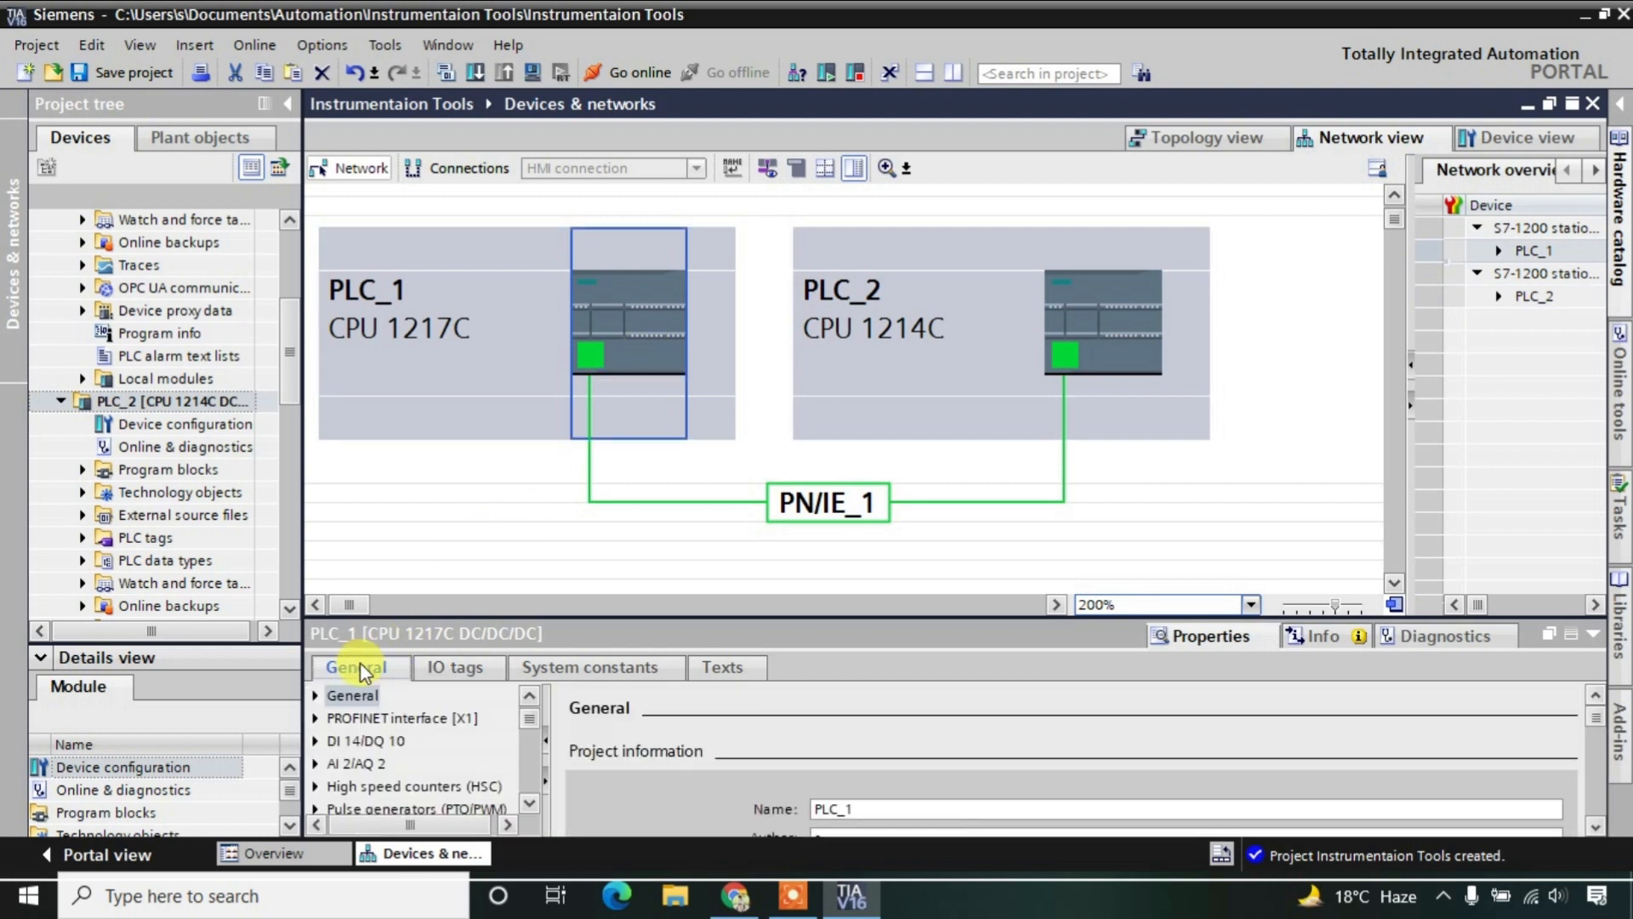
{"action": "left_click", "coordinate": [417, 715]}
{"action": "left_click", "coordinate": [459, 717]}
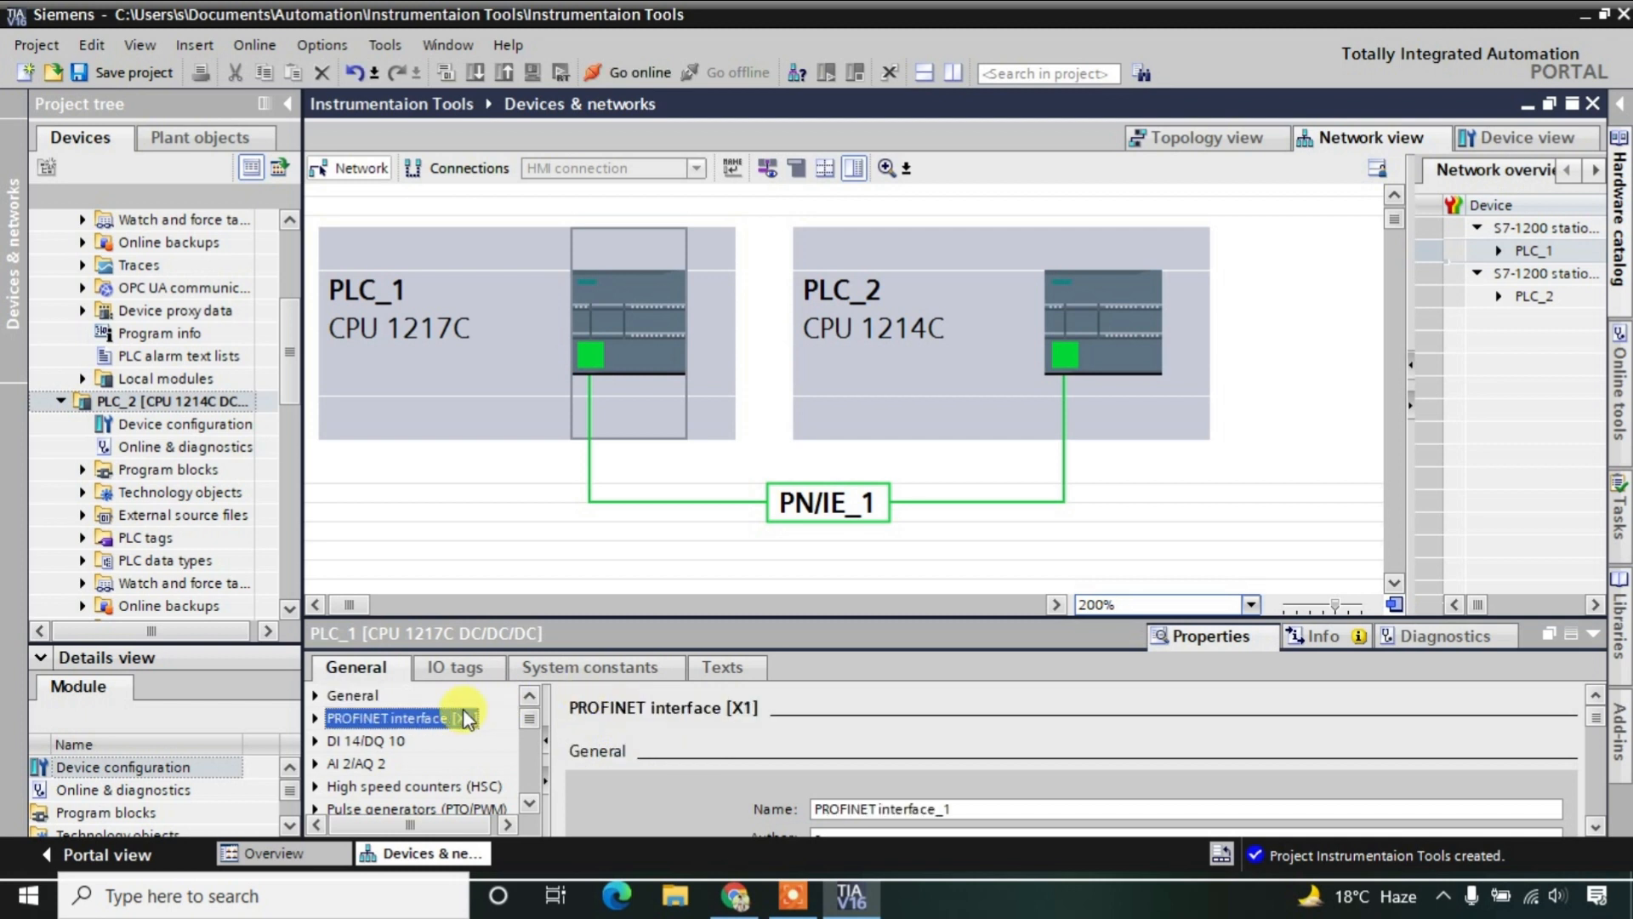
{"action": "scroll", "coordinate": [779, 772], "scroll_direction": "down", "scroll_amount": 2}
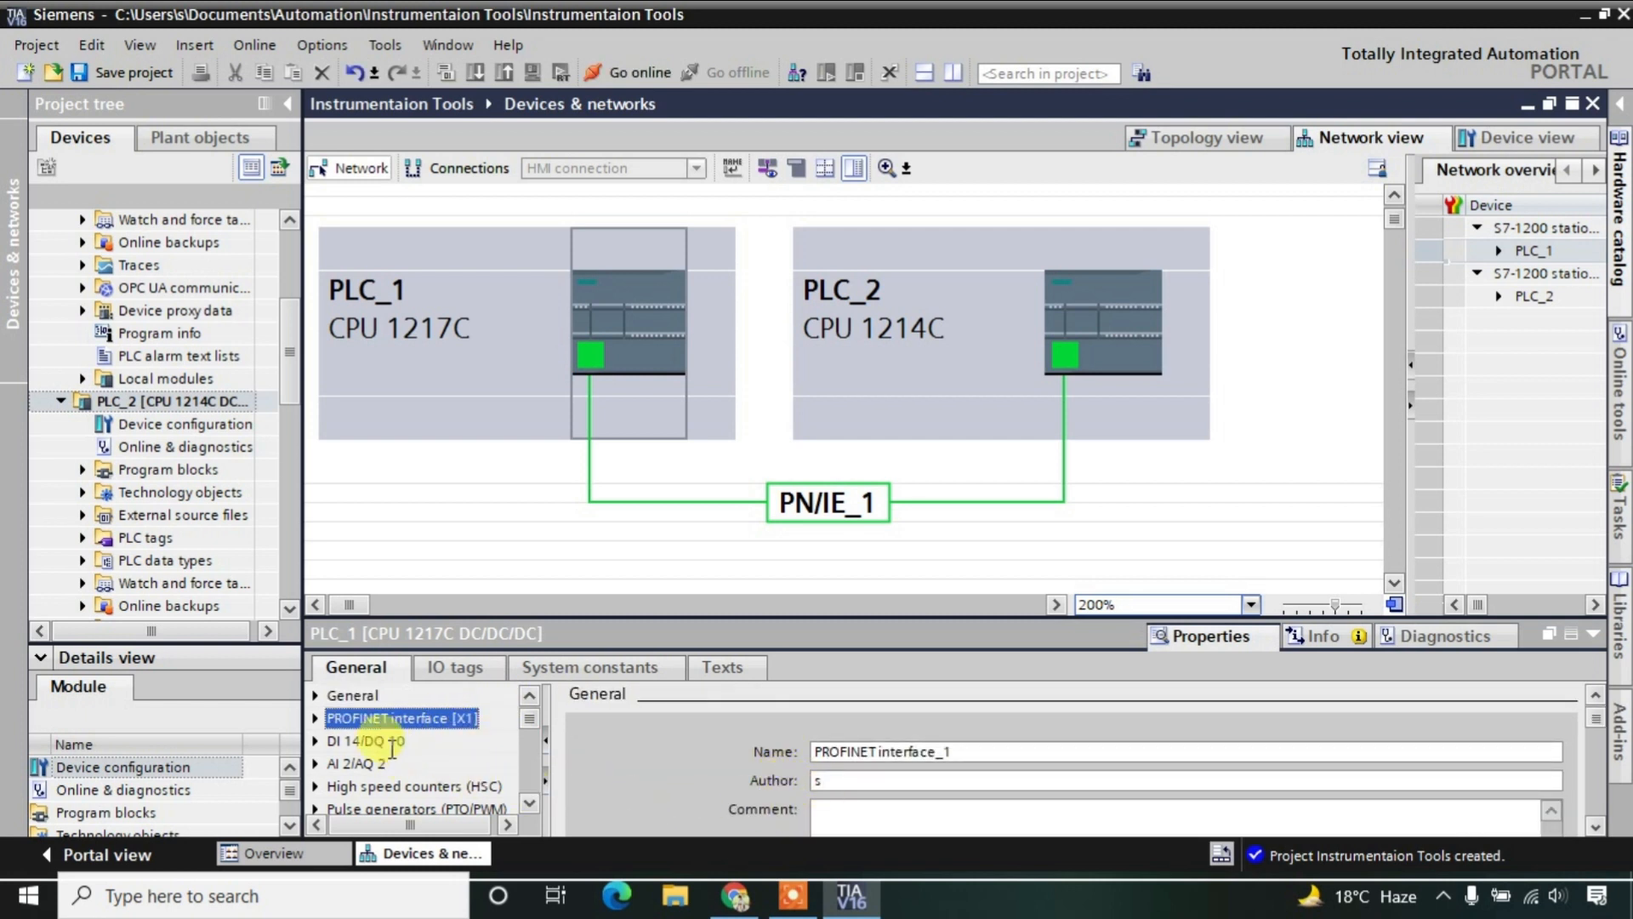
{"action": "scroll", "coordinate": [855, 784], "scroll_direction": "down", "scroll_amount": 2}
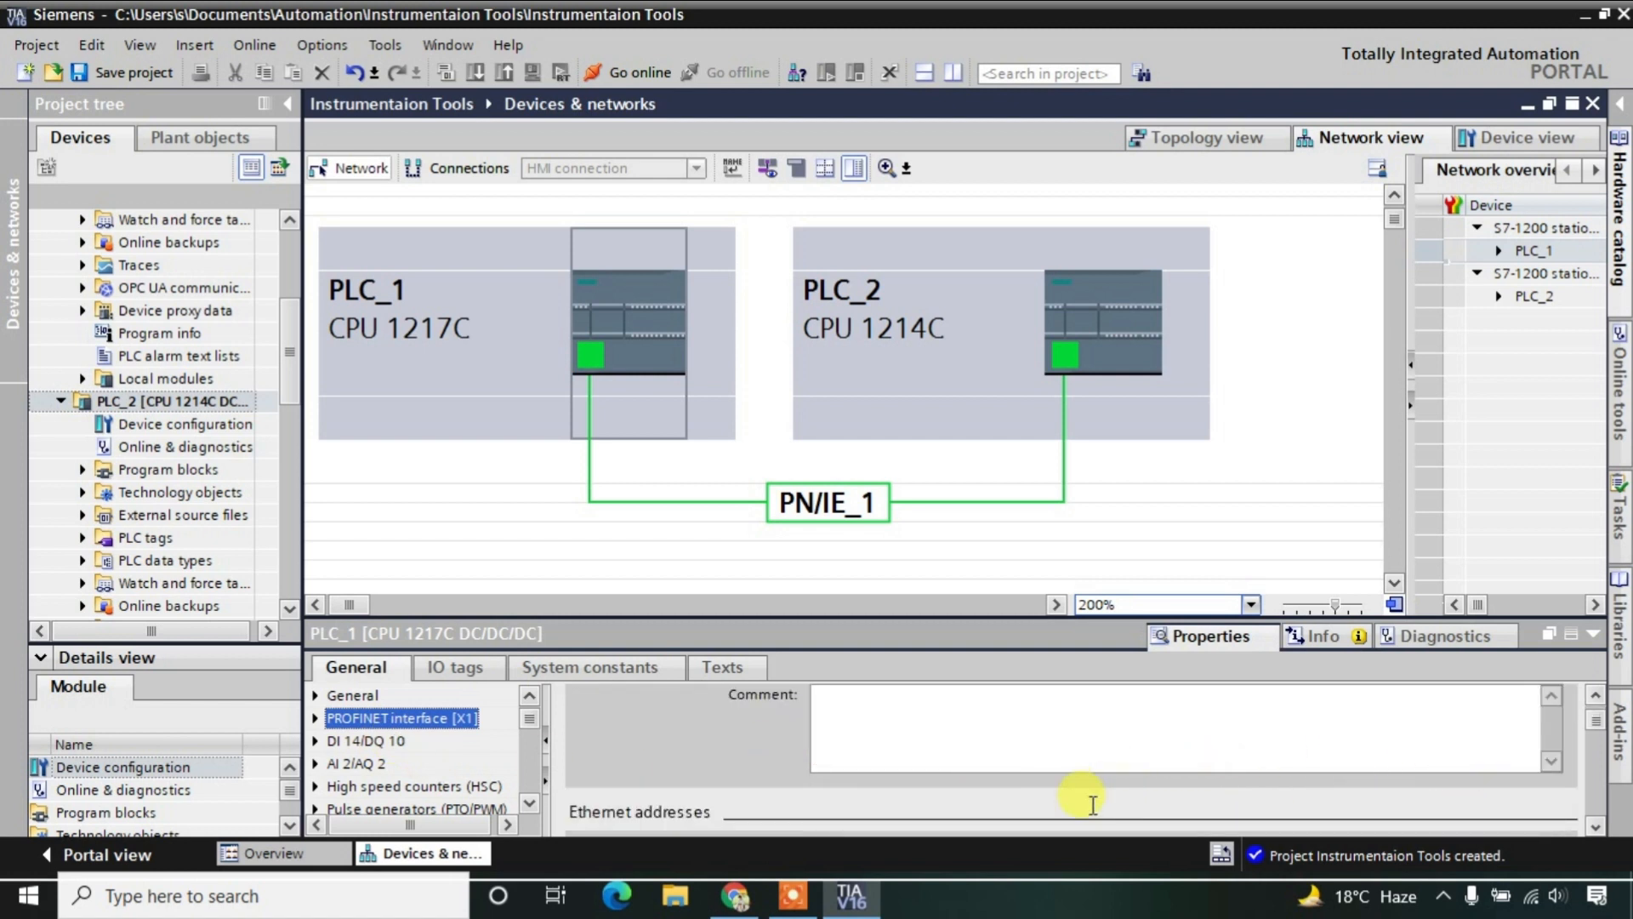
{"action": "scroll", "coordinate": [1087, 805], "scroll_direction": "down", "scroll_amount": 3}
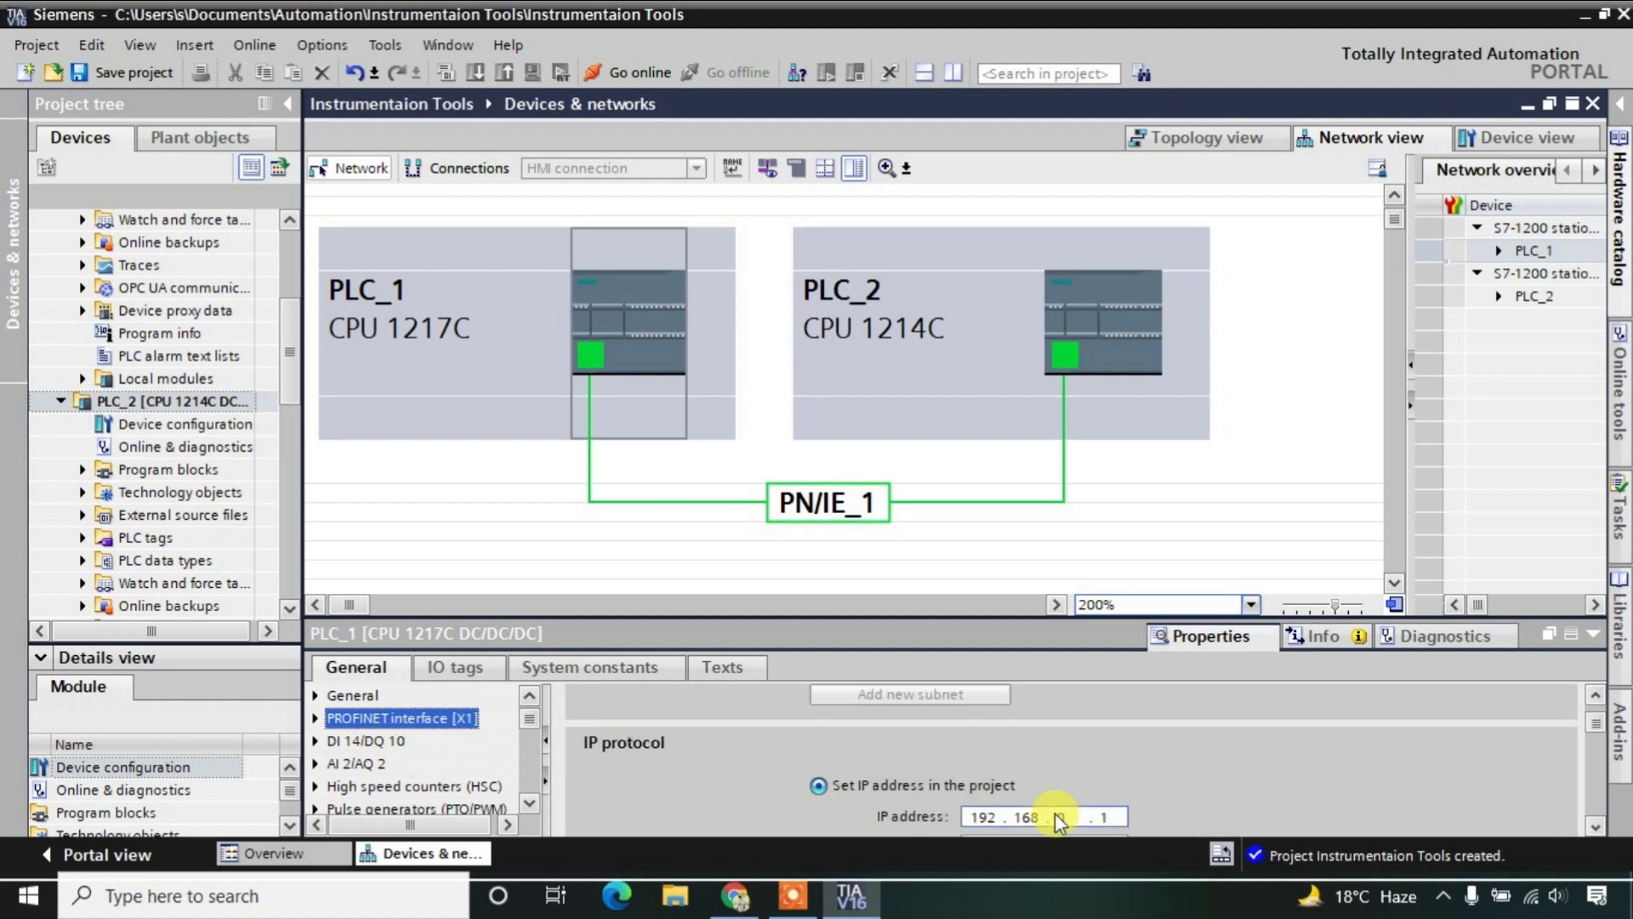
- Examine the IP address and subnet mask of PLC_1's PROFINET interface, and examine the same settings for PLC_2
{"action": "scroll", "coordinate": [1055, 813], "scroll_direction": "down", "scroll_amount": 2}
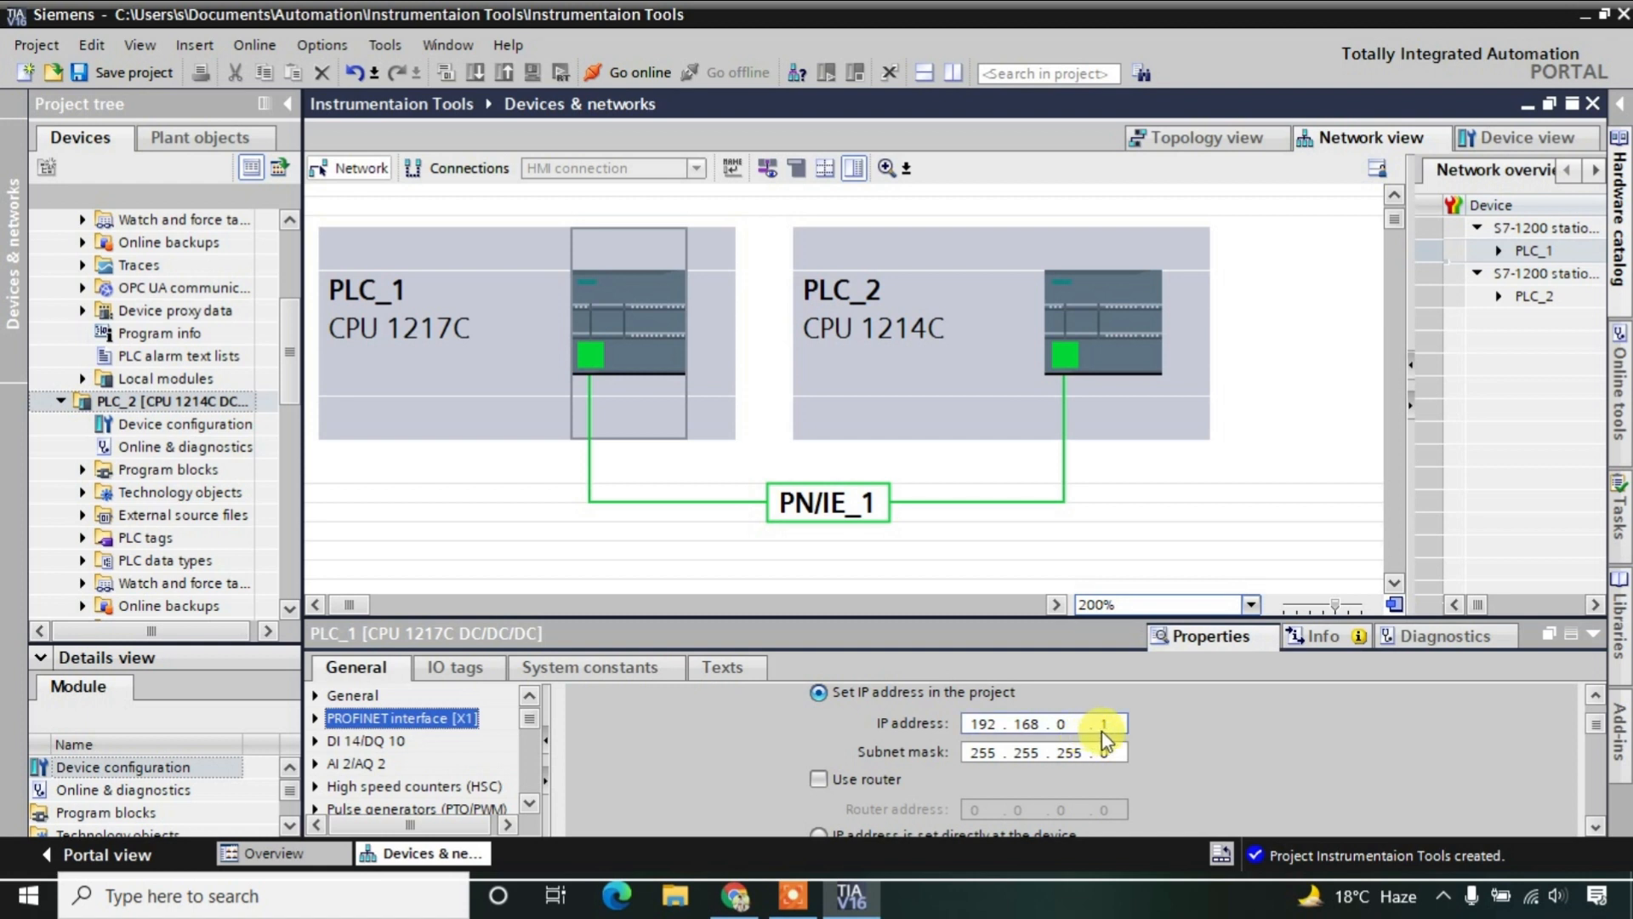
{"action": "left_click", "coordinate": [1067, 334]}
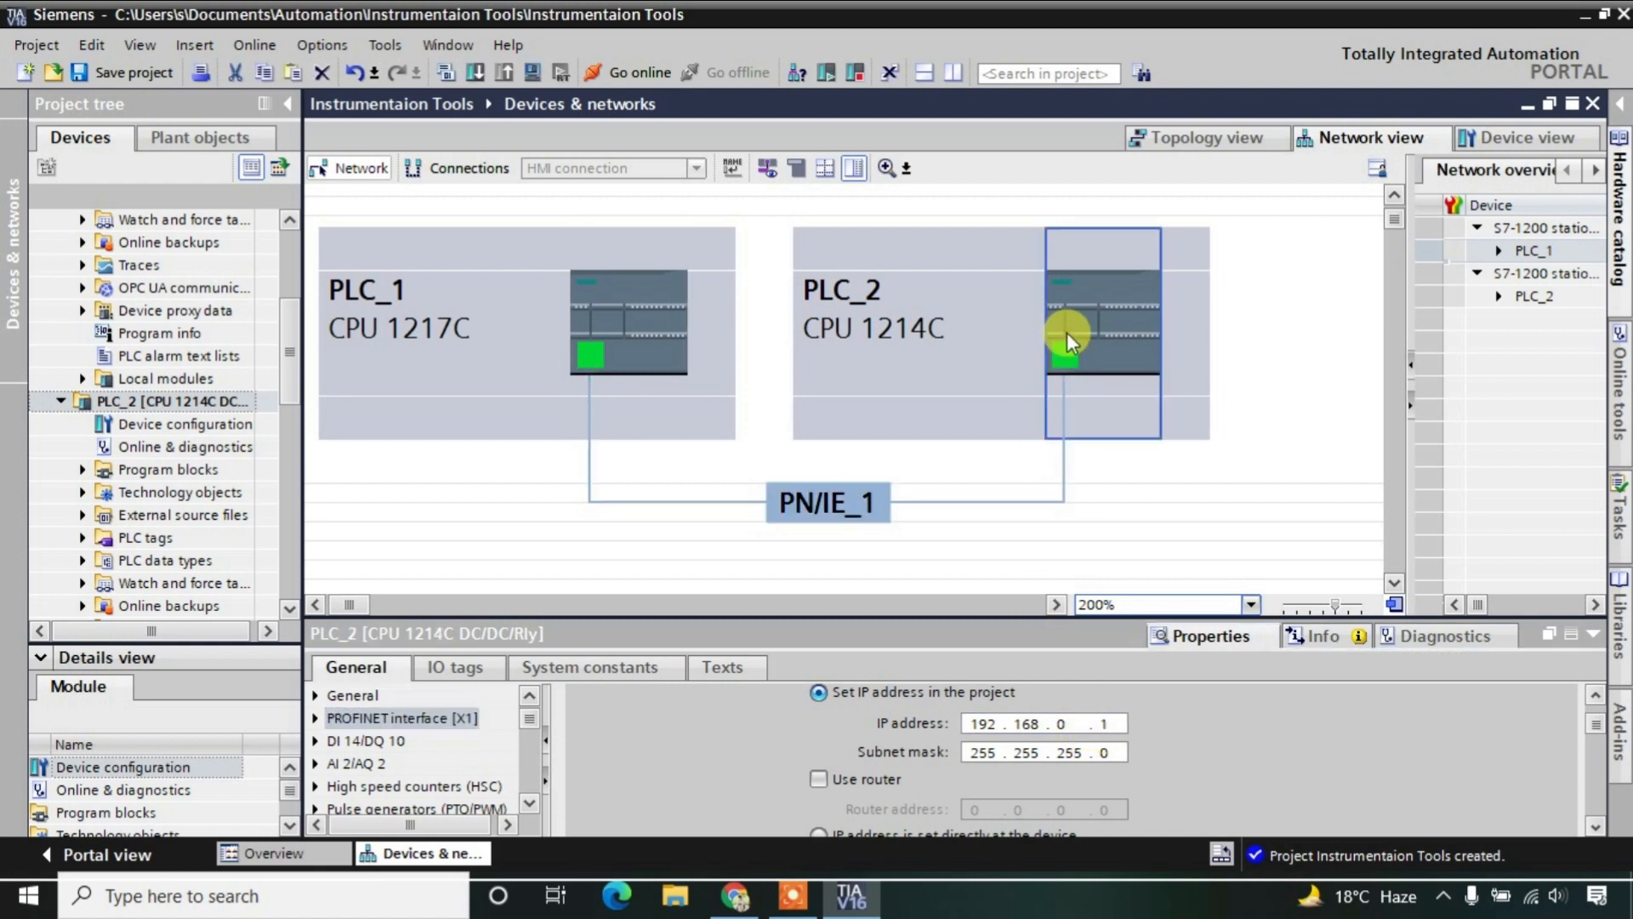
{"action": "left_click", "coordinate": [1069, 336]}
{"action": "left_click", "coordinate": [944, 753]}
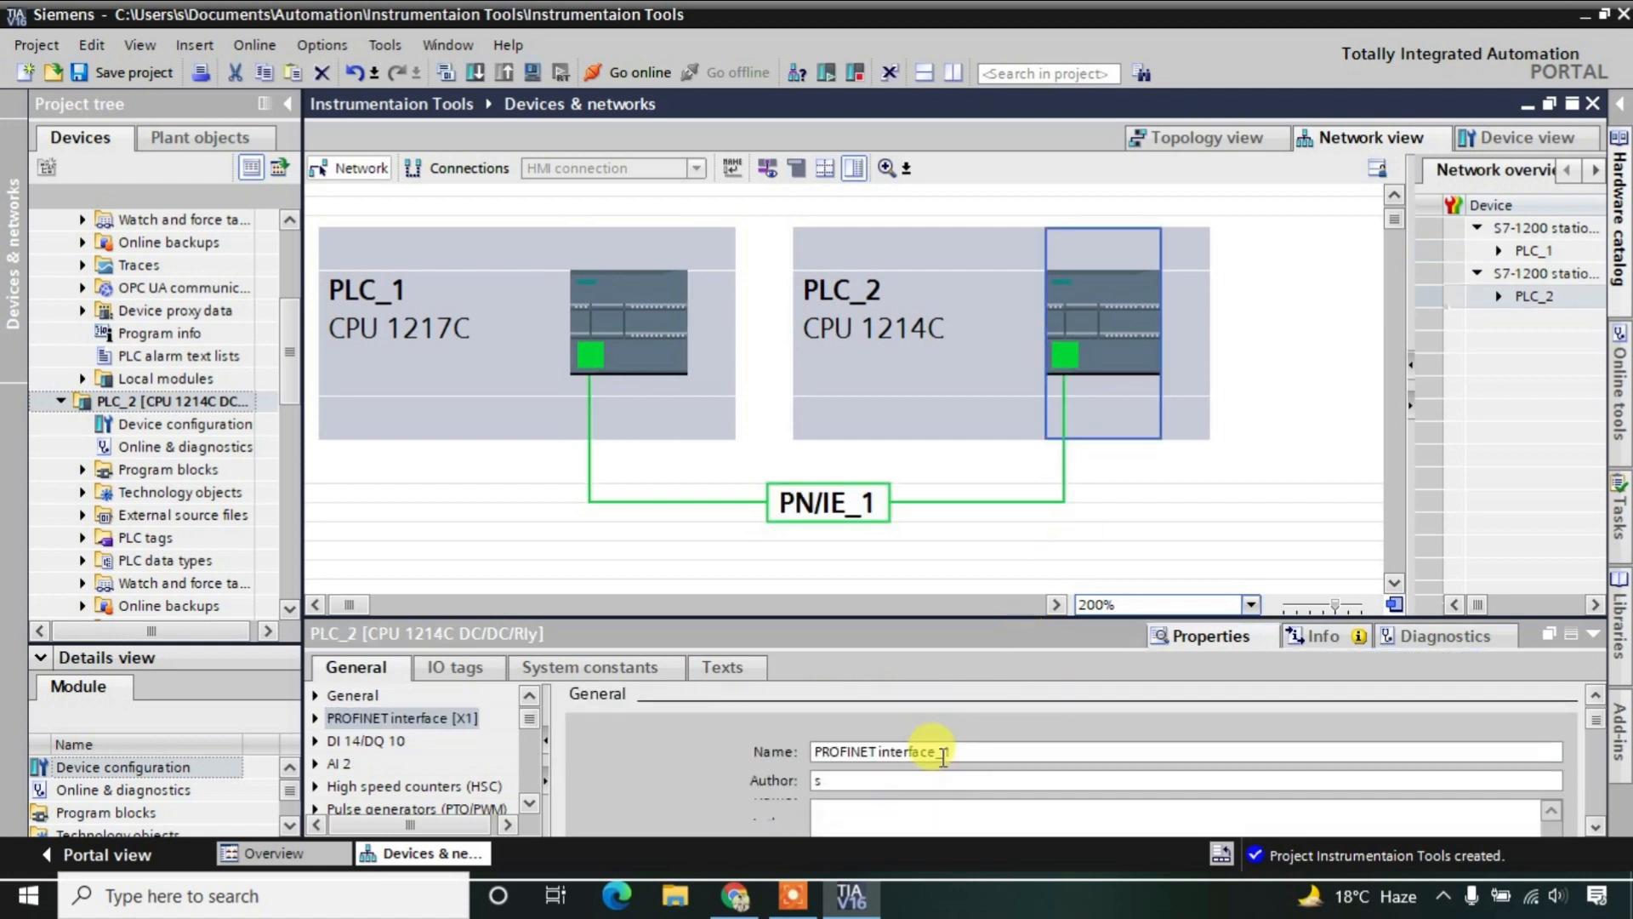
{"action": "scroll", "coordinate": [1565, 809], "scroll_direction": "down", "scroll_amount": 5}
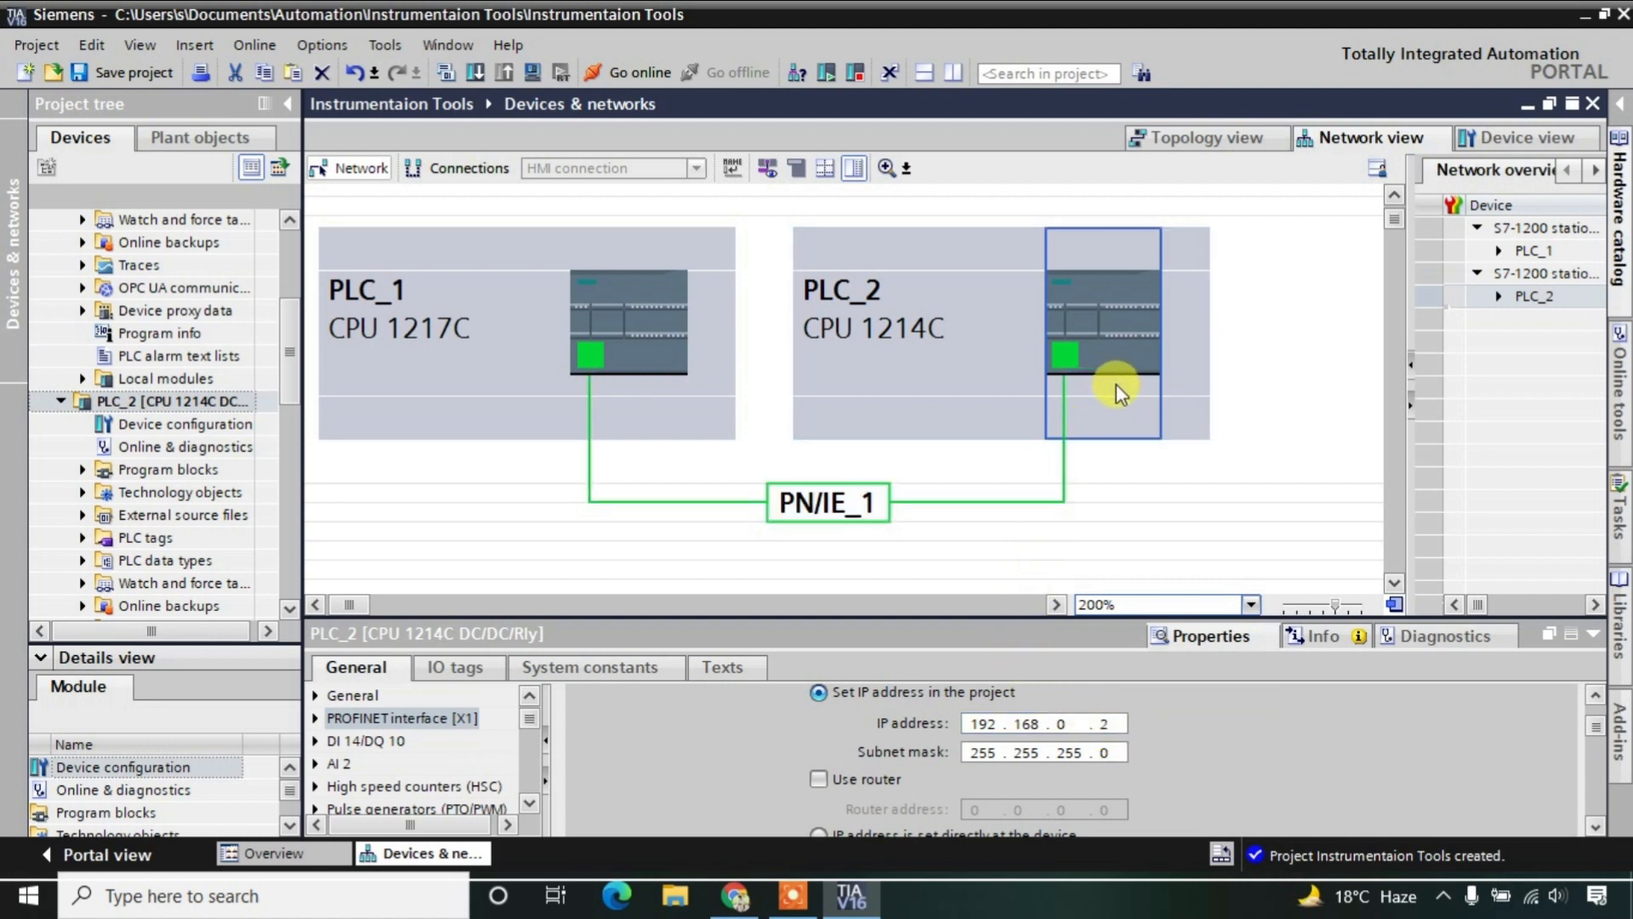
- Enlarge the network view's working area by shrinking the properties and project tree areas, and open PLC_2's device configuration
{"action": "left_click_drag", "start_coordinate": [1051, 619], "coordinate": [1057, 732]}
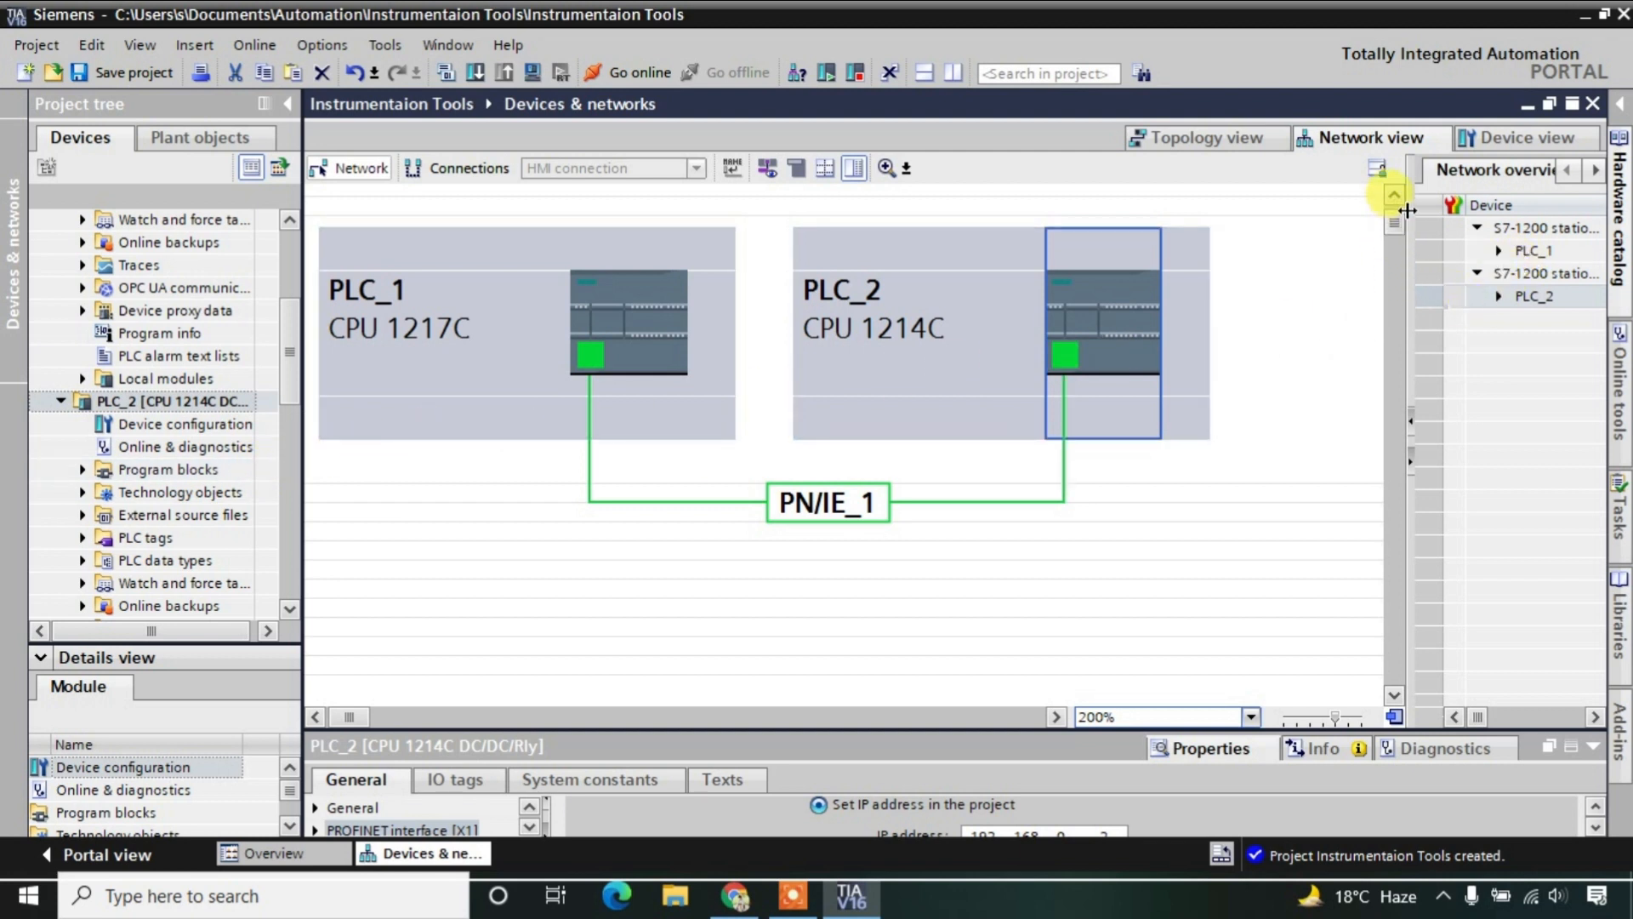
{"action": "left_click", "coordinate": [1596, 173]}
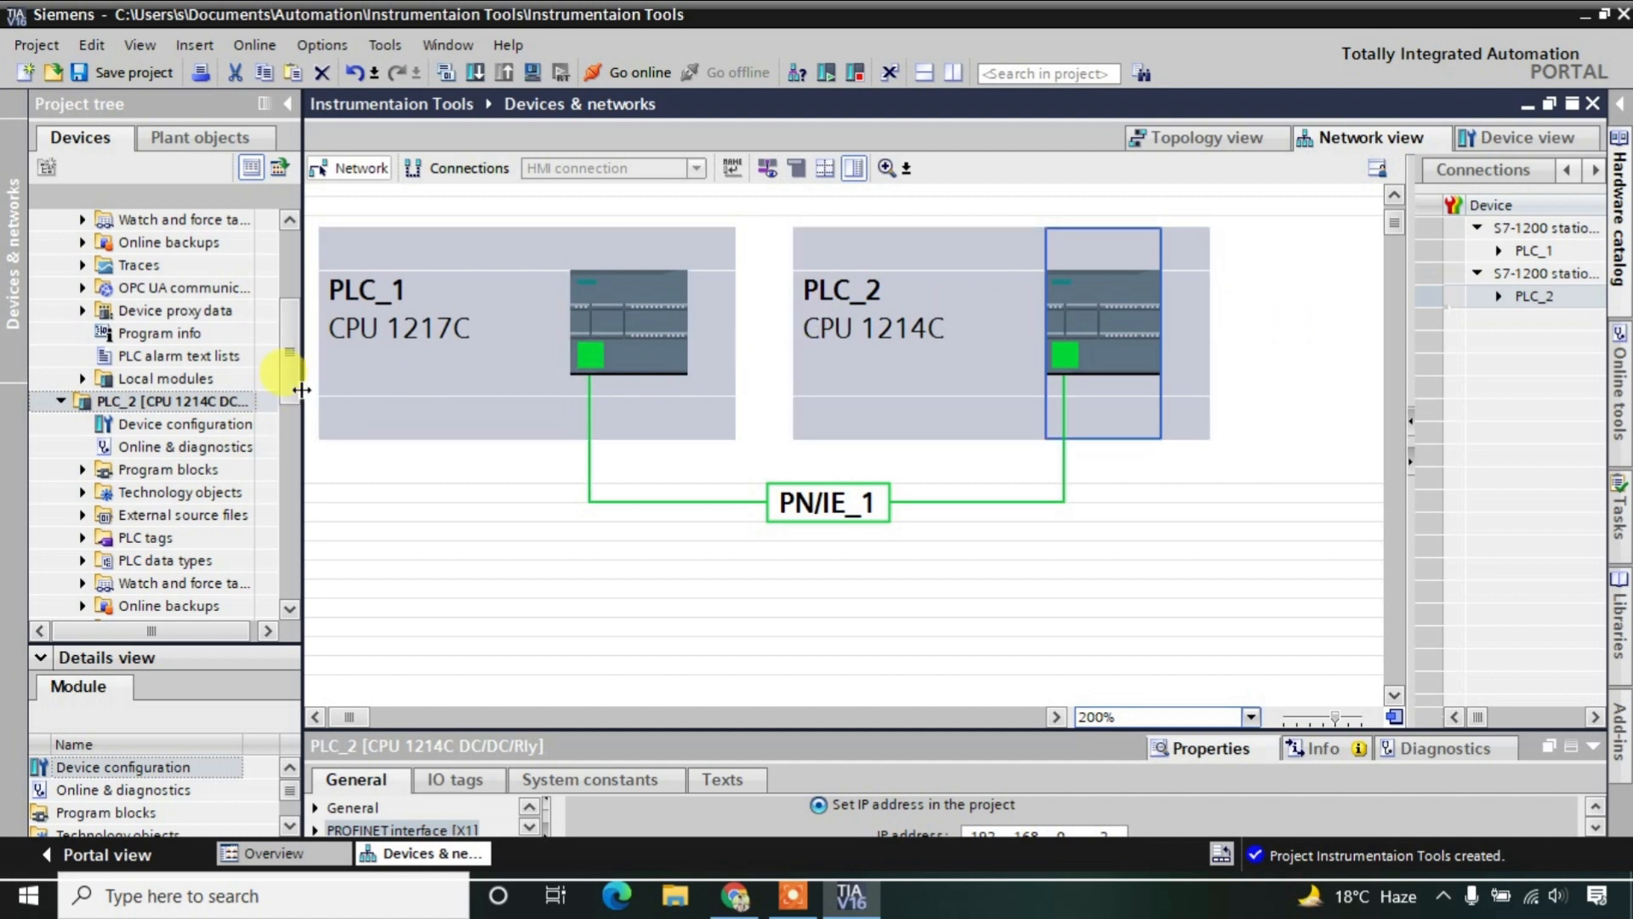
{"action": "left_click_drag", "start_coordinate": [300, 392], "coordinate": [257, 393]}
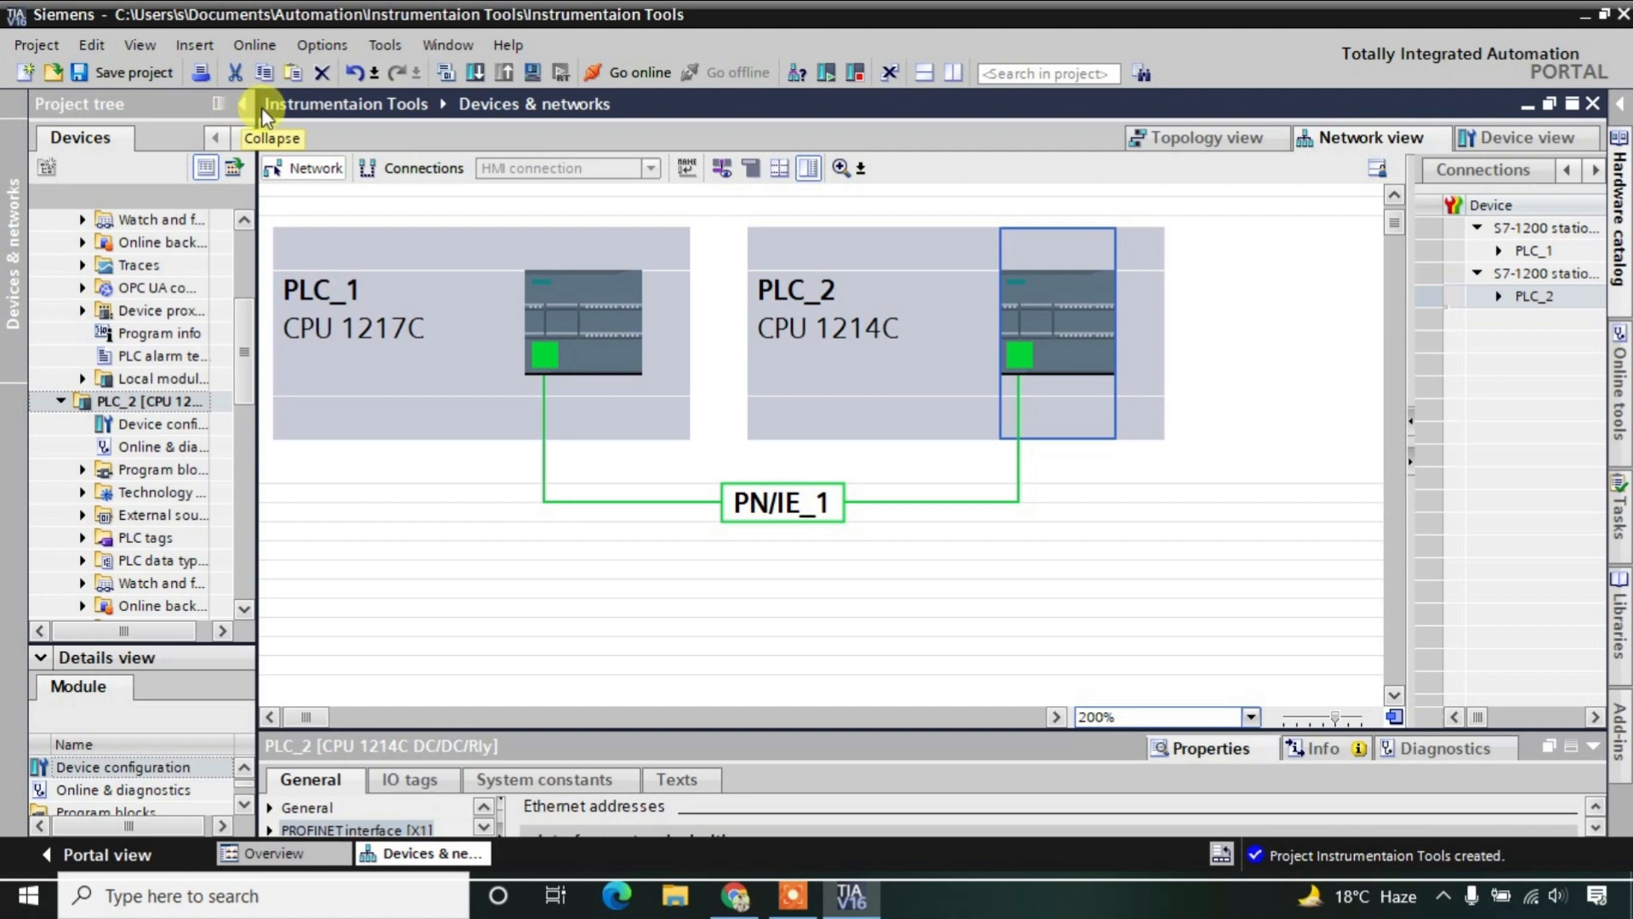
{"action": "double_click", "coordinate": [158, 424]}
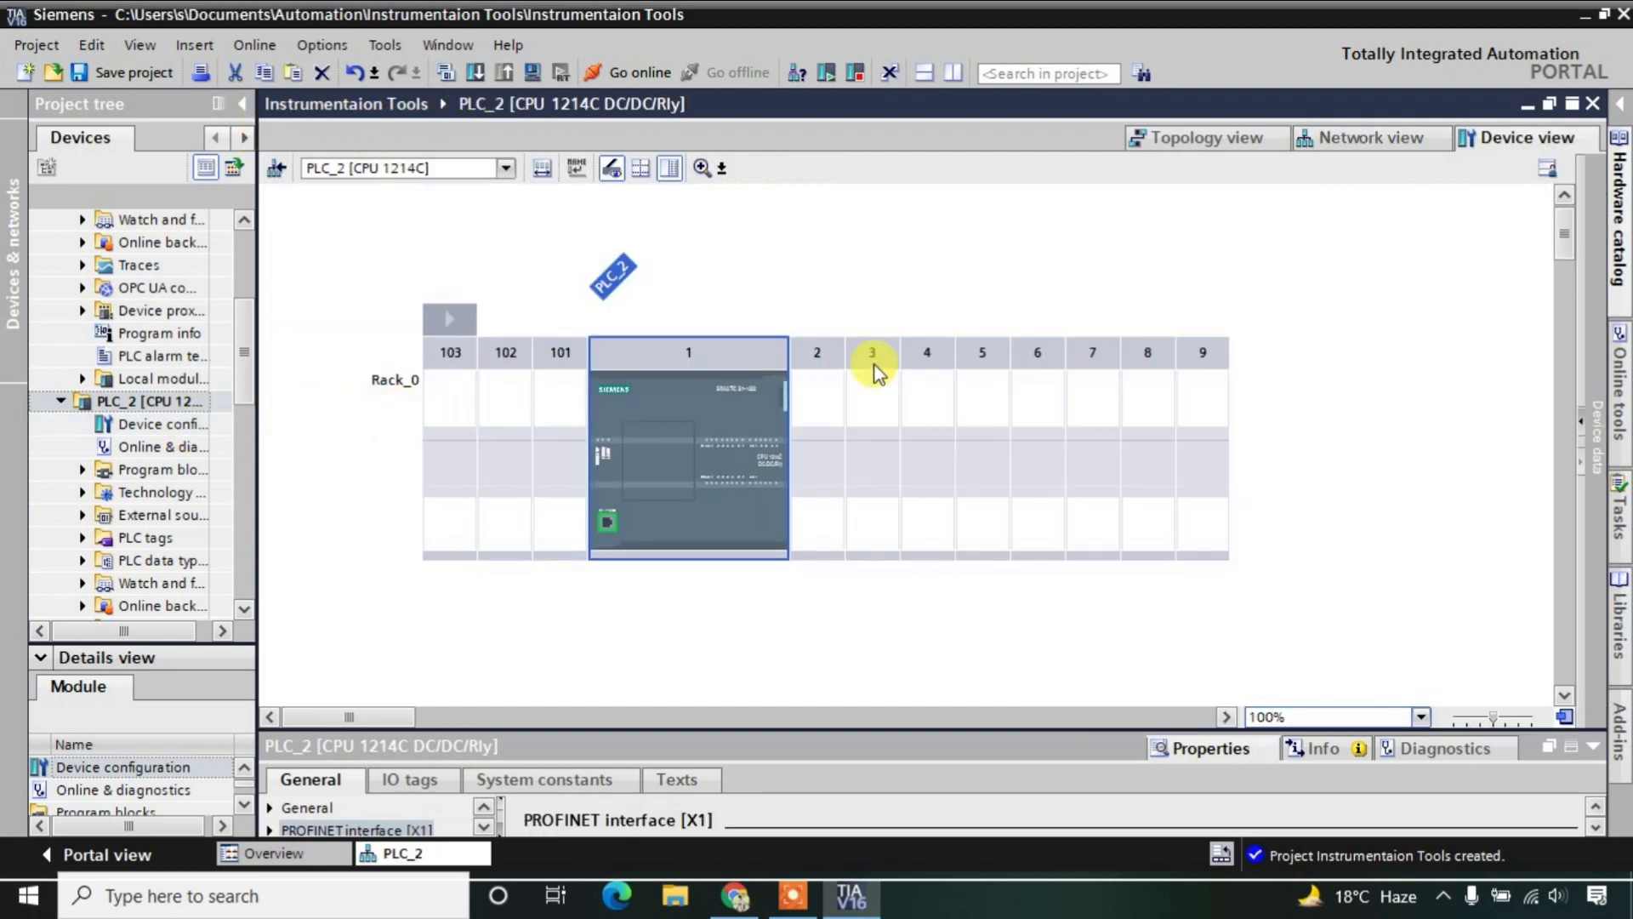